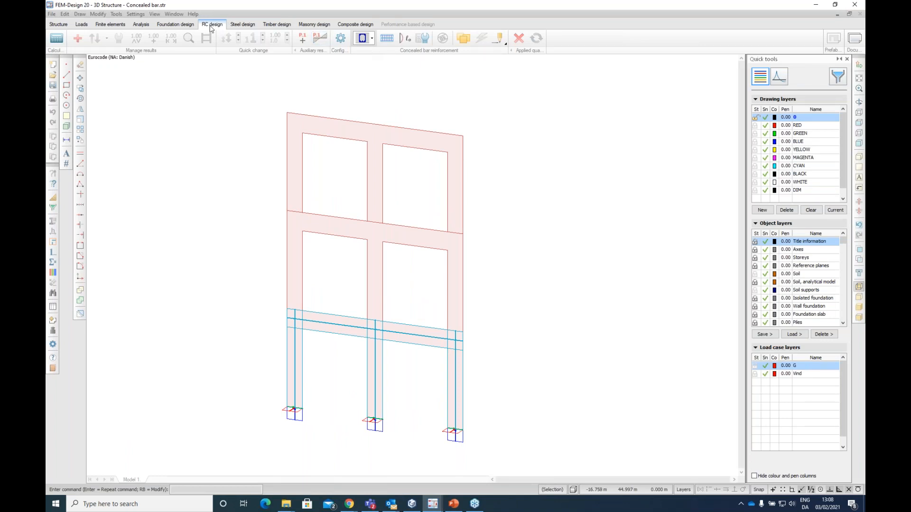
Choose concealed bar reinforcement in RC design and start a concealed bar on the middle-storey wall.
left_click(372, 39)
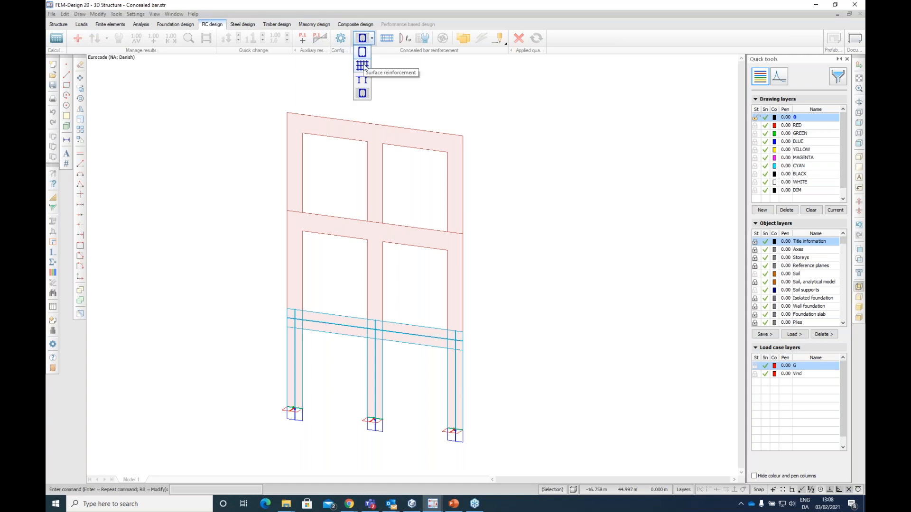
left_click(368, 94)
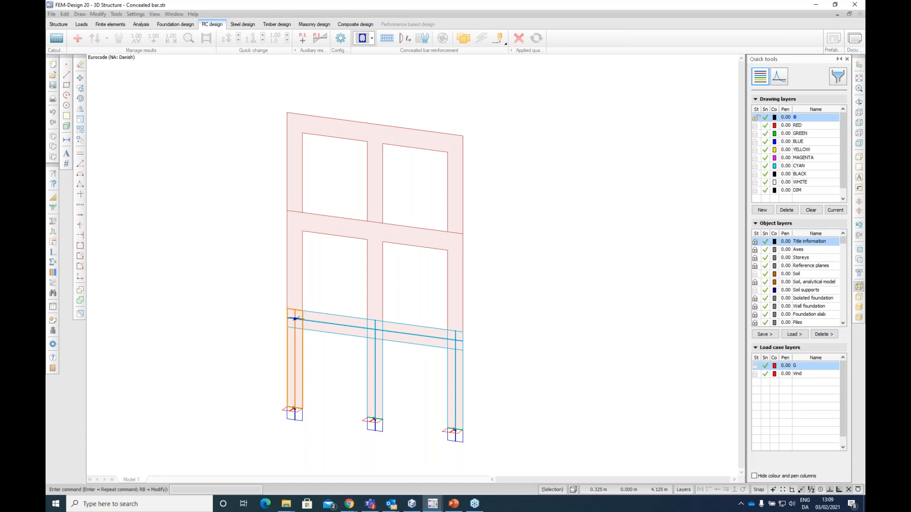
left_click(386, 40)
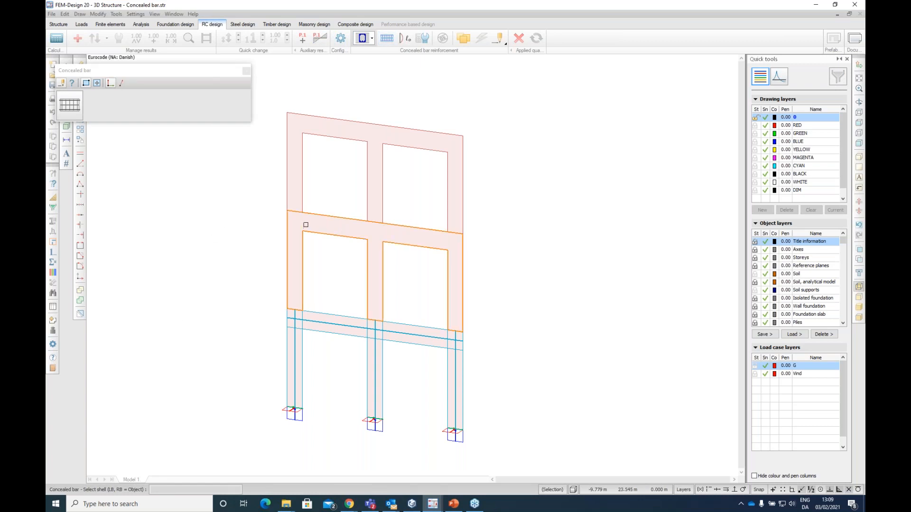
left_click(306, 225)
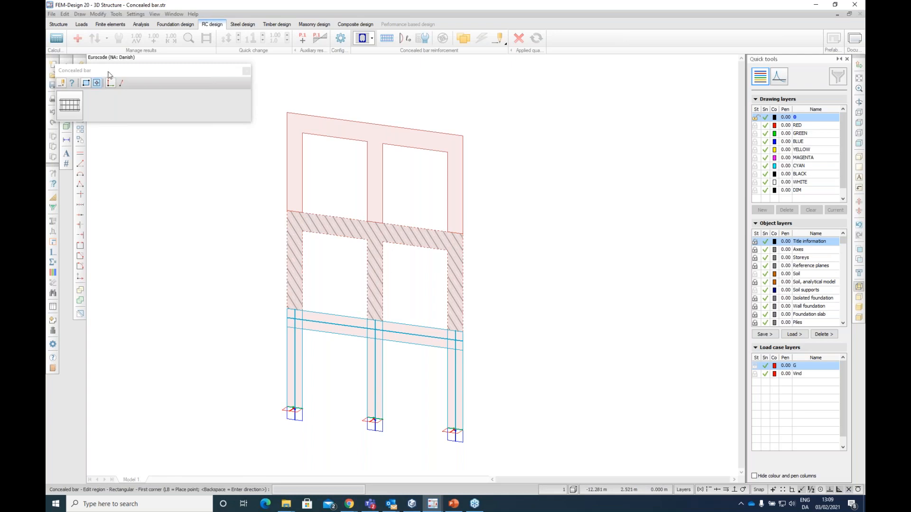
Draw a helper line across the right column, continuing the lower edge of the middle-storey beam.
left_click_drag(107, 73, 193, 84)
left_click(66, 74)
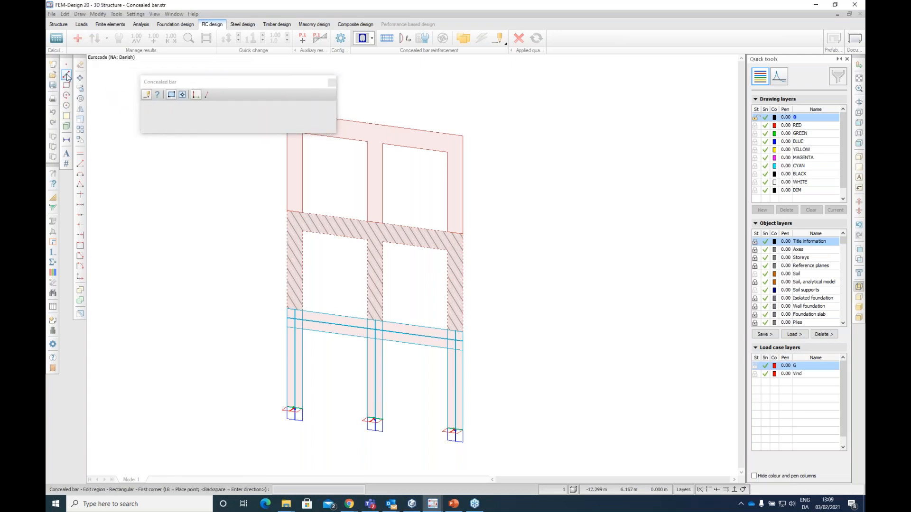
left_click(454, 250)
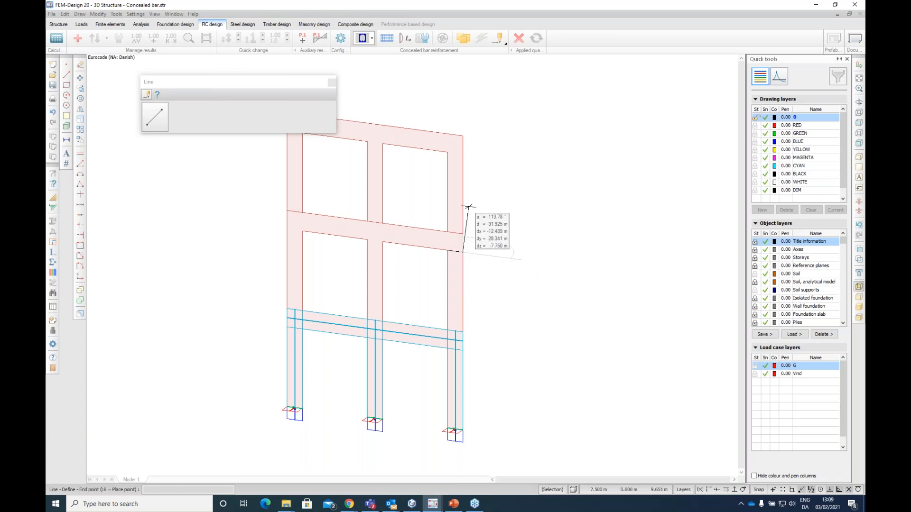
key("Escape")
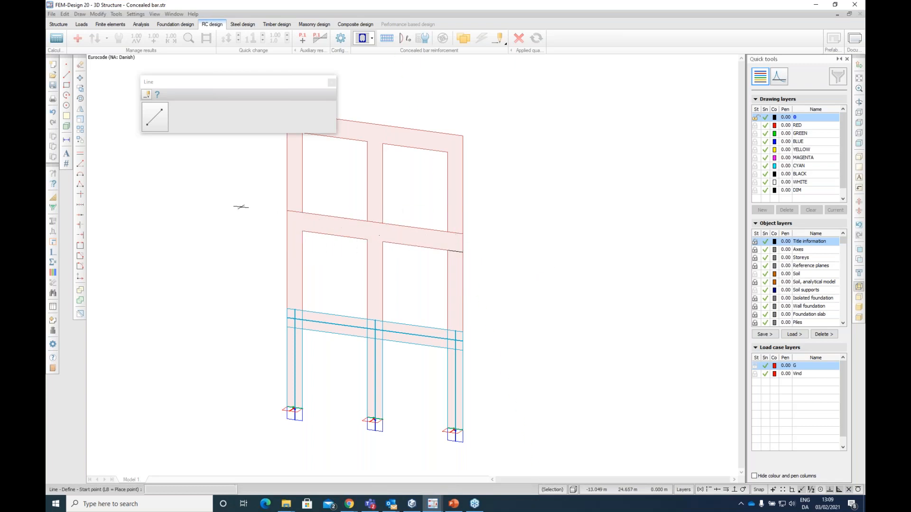
Define a rectangular concealed bar over the full length and depth of the middle-storey wall's horizontal beam.
left_click(386, 38)
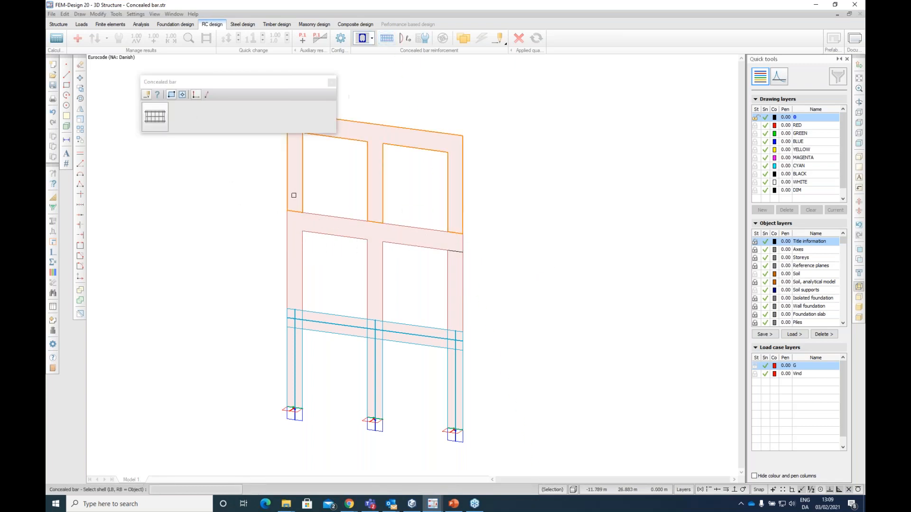
left_click(295, 230)
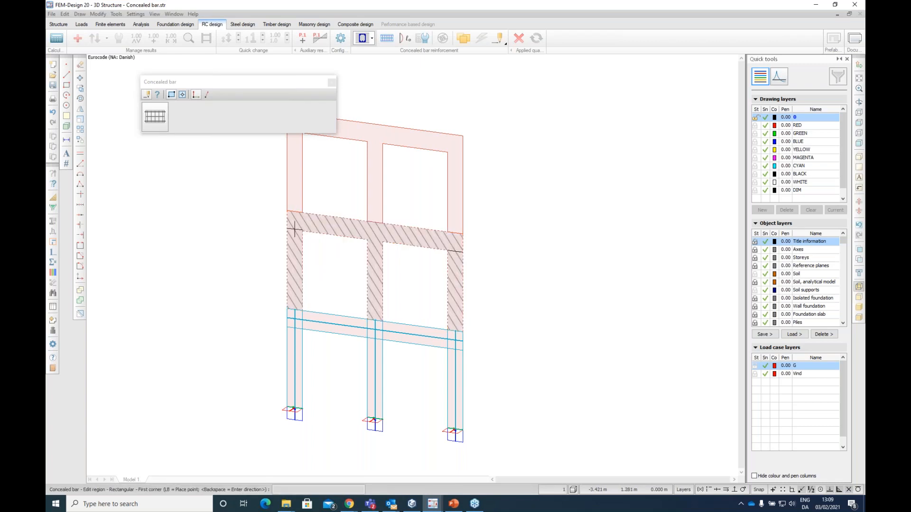
left_click(287, 210)
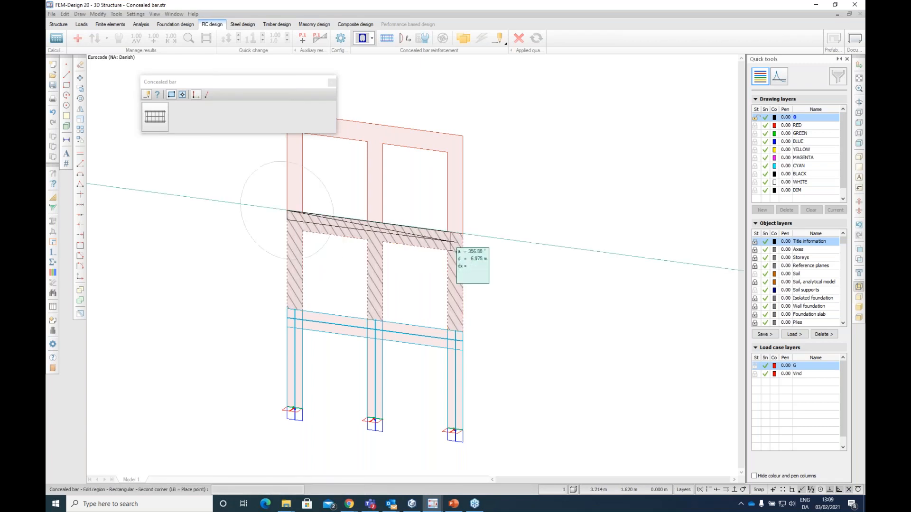
left_click(464, 244)
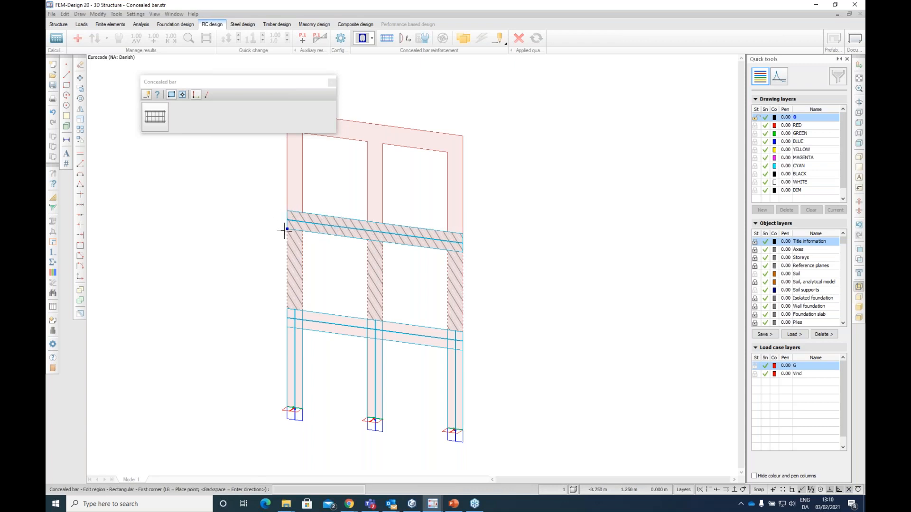
Define a rectangular concealed bar over the middle storey's left column, from the wall's lower edge to its upper edge.
left_click(288, 307)
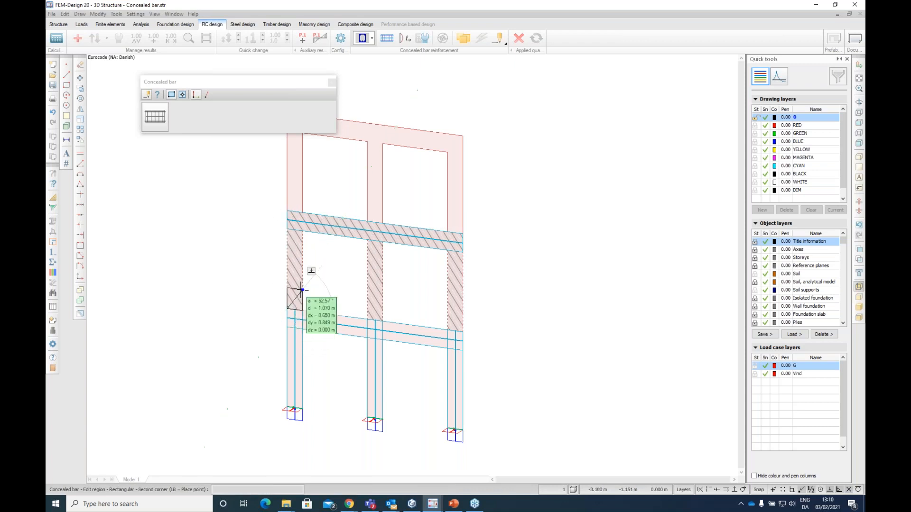
left_click(302, 212)
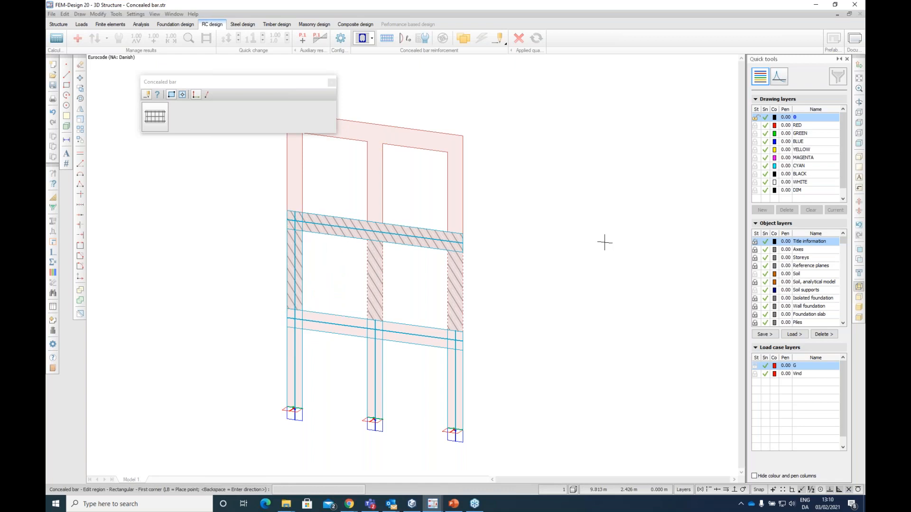
key("Escape")
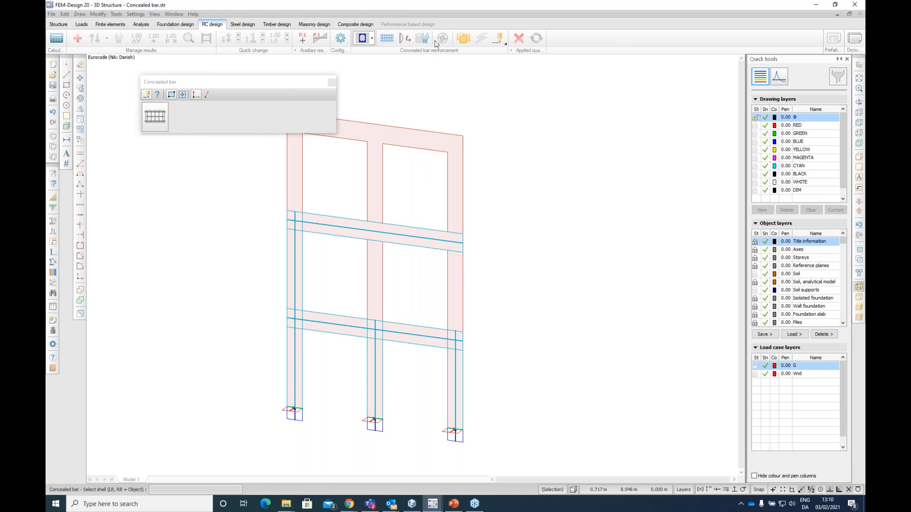
key("Escape")
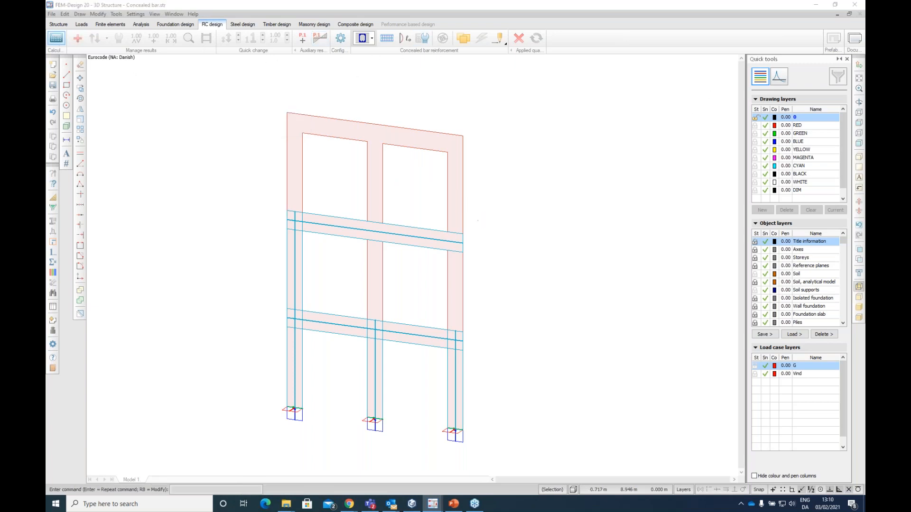
Run the design calculations, continuing past the load mismatch warnings.
left_click(56, 38)
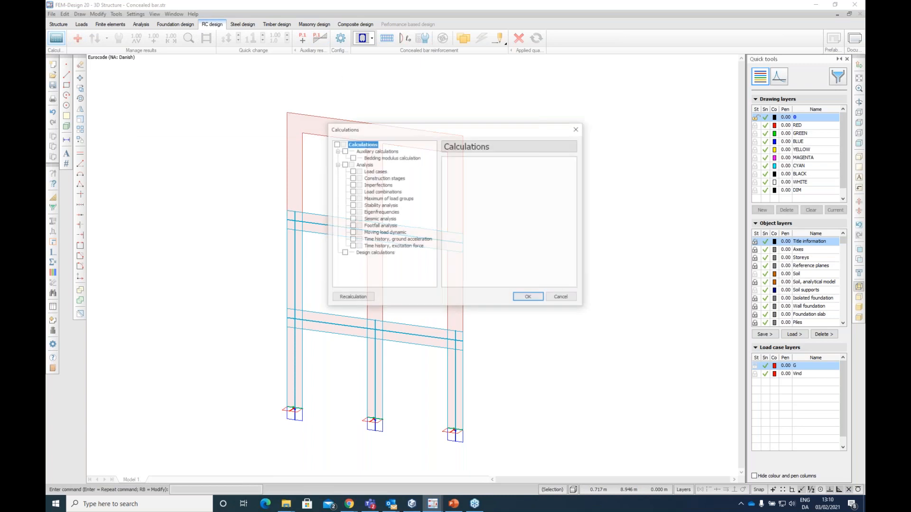
left_click(343, 254)
left_click(529, 298)
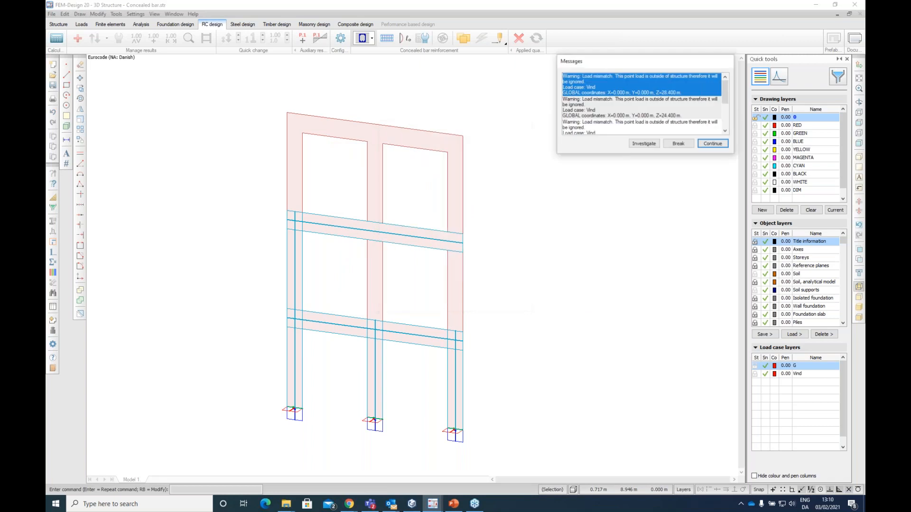
left_click(713, 144)
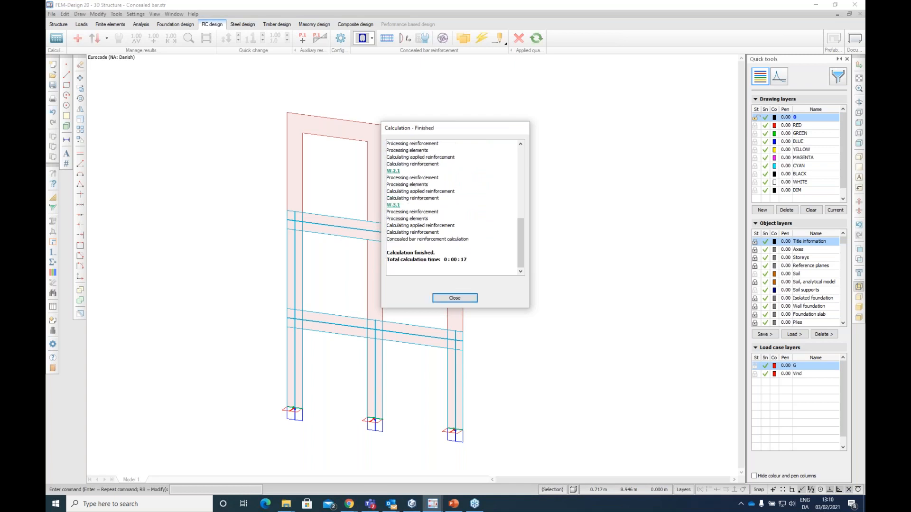
left_click(471, 298)
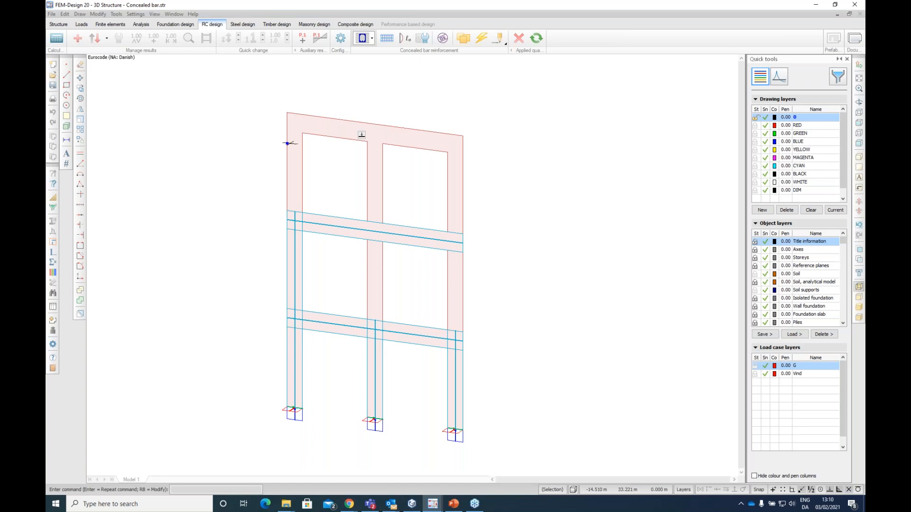
Display the RC concealed bar internal forces N and Ty' as graphs for the Maximum of U combination.
left_click(784, 80)
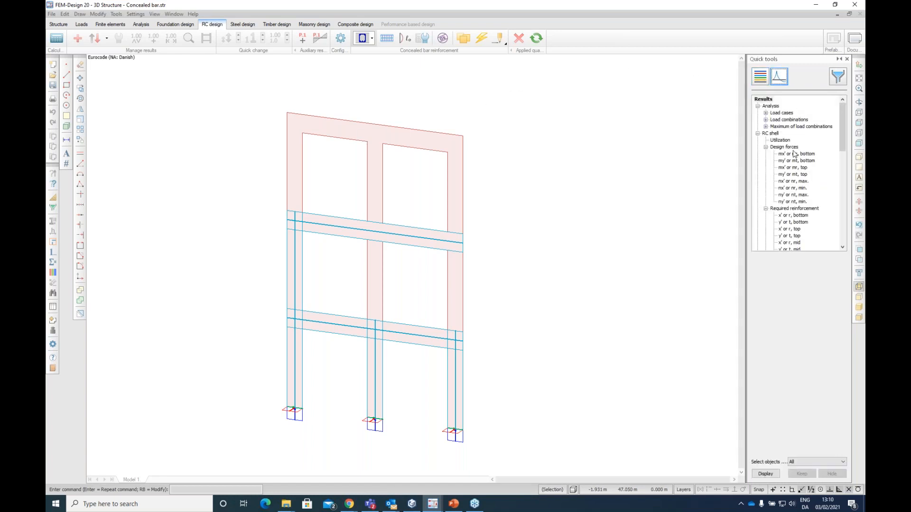
scroll(794, 153, "down", 7)
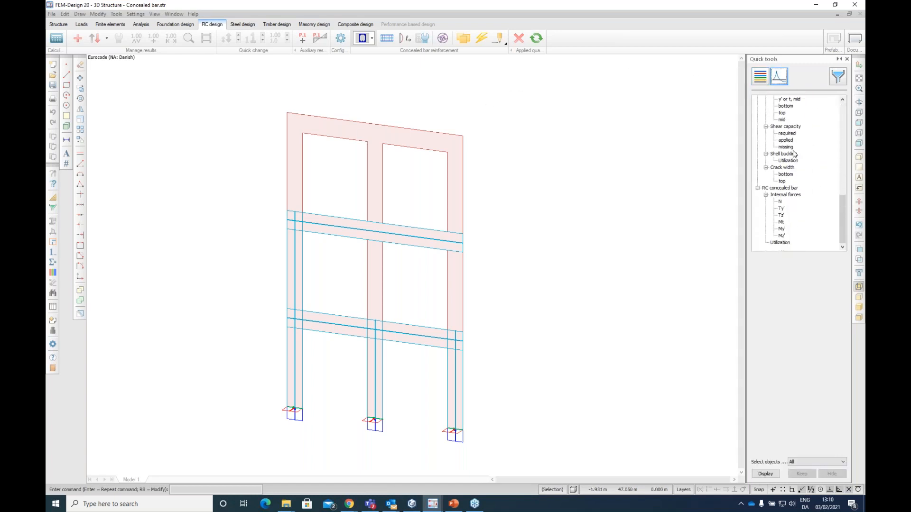
left_click(781, 202)
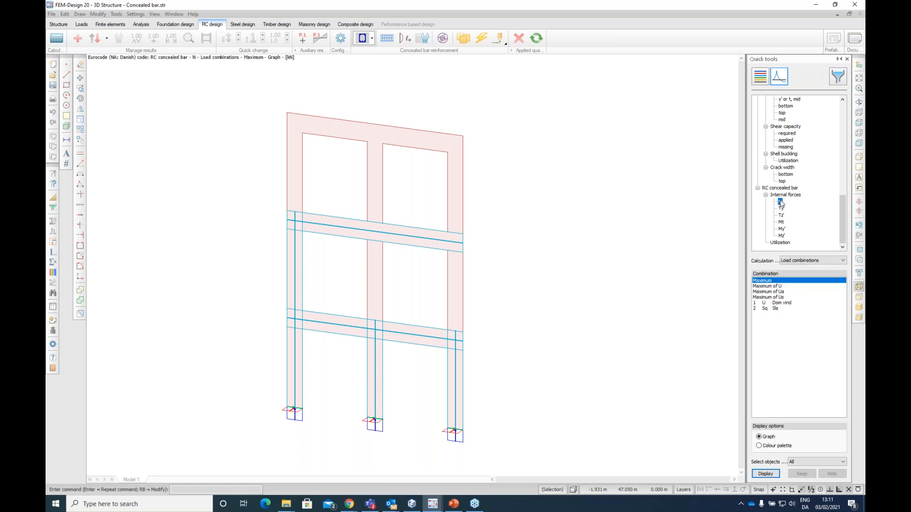
left_click(778, 287)
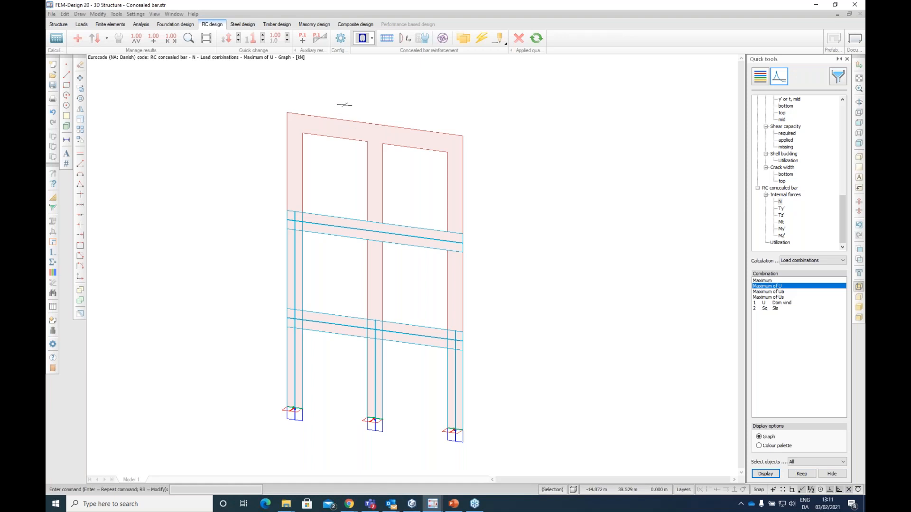
left_click(781, 209)
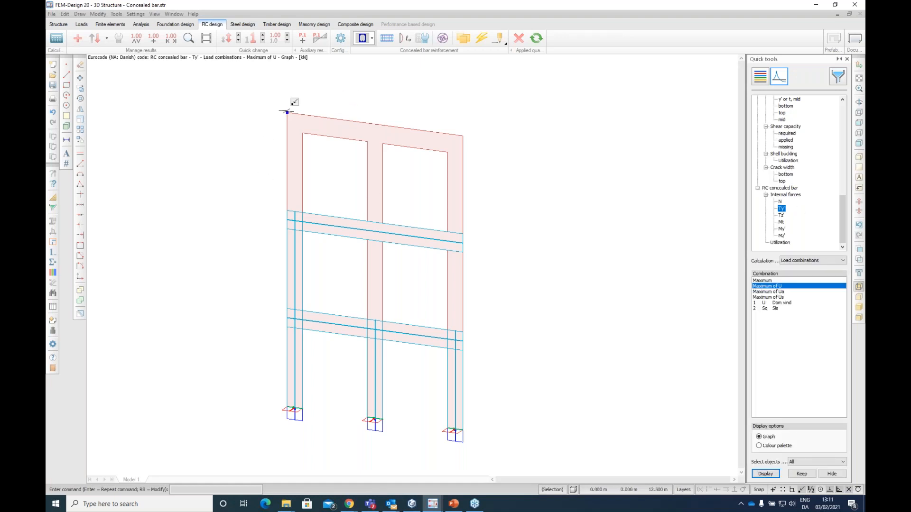
left_click(141, 24)
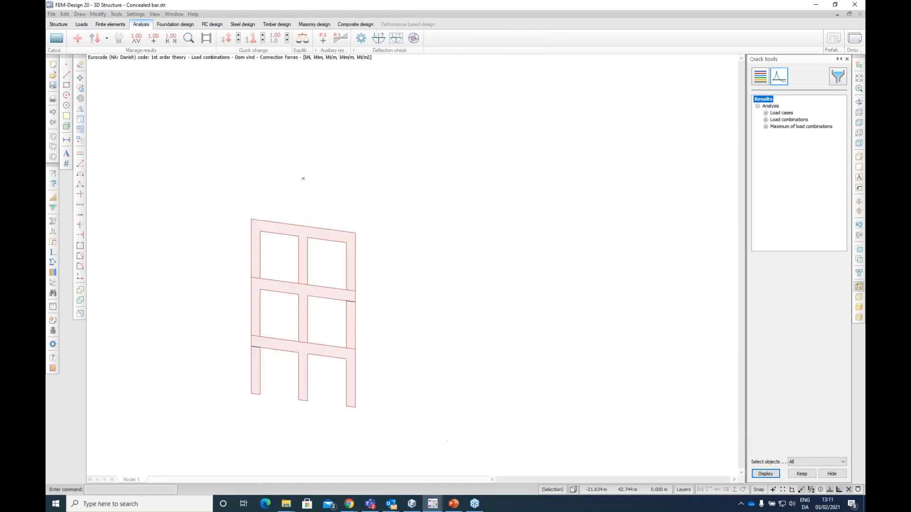
double_click(790, 120)
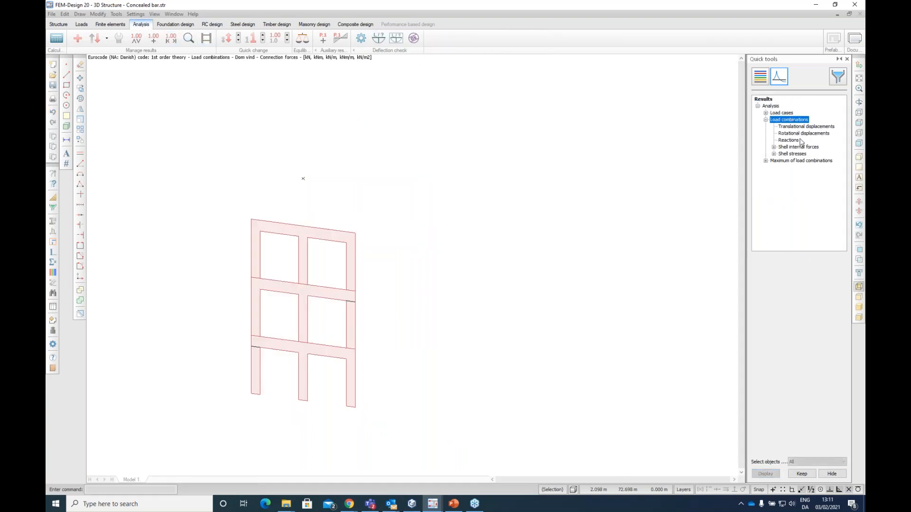
left_click(212, 25)
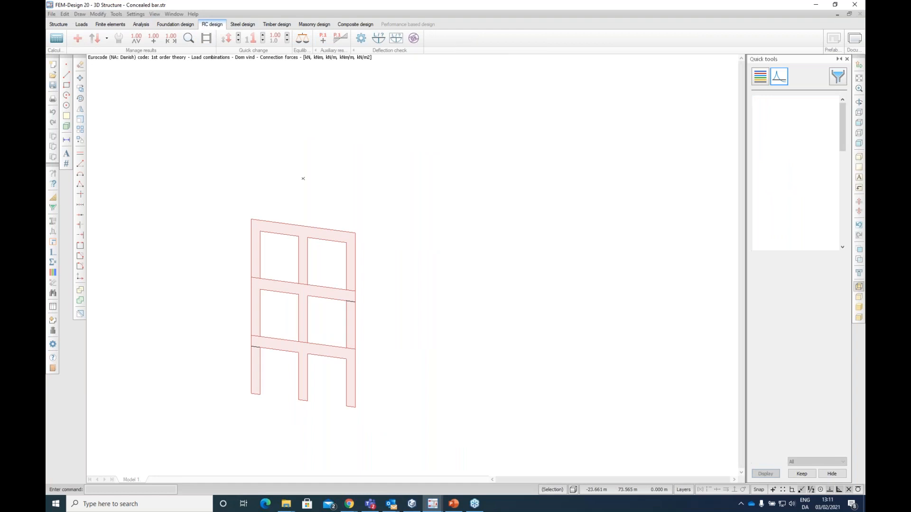
Auto-design the reinforcement of all listed concealed bar groups for load combinations.
left_click(443, 42)
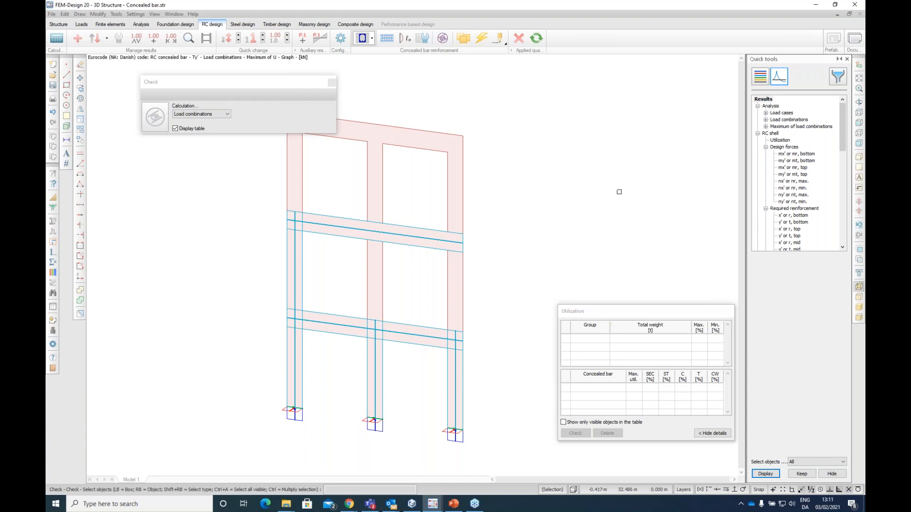
left_click(482, 39)
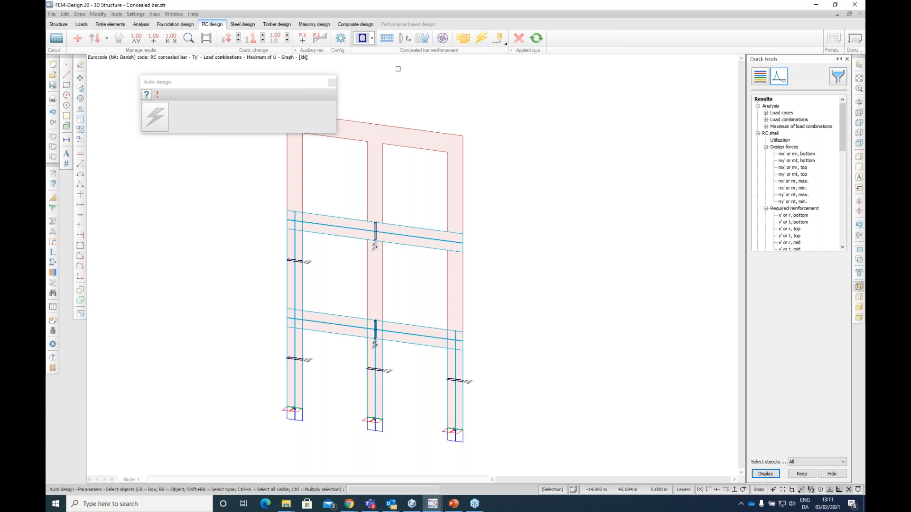
left_click(157, 95)
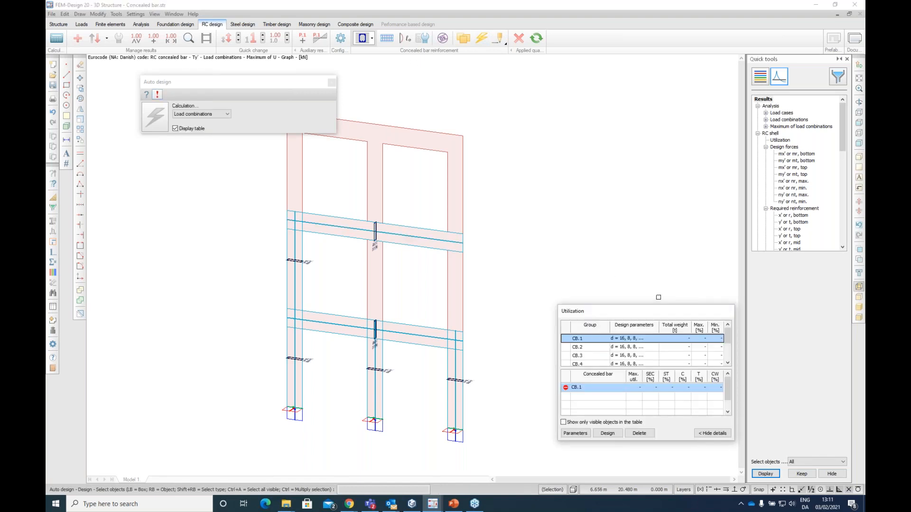
left_click_drag(666, 337, 667, 387)
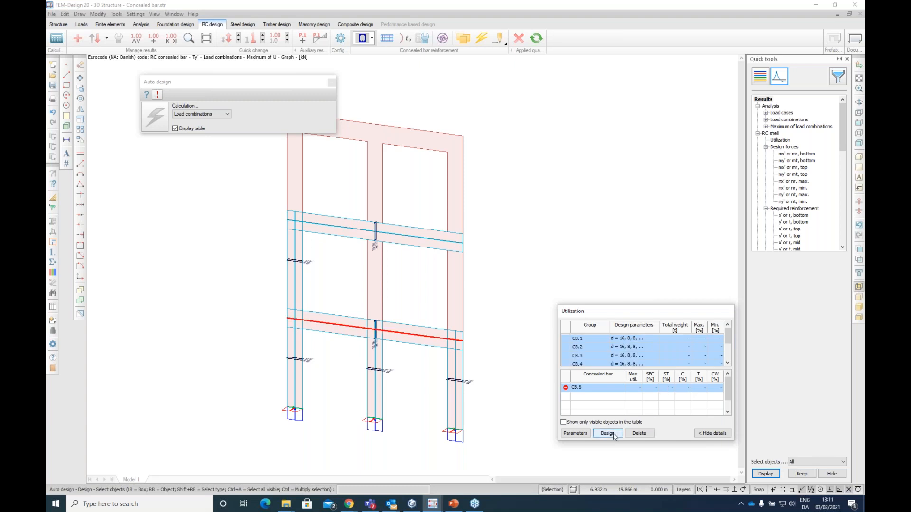
left_click(607, 433)
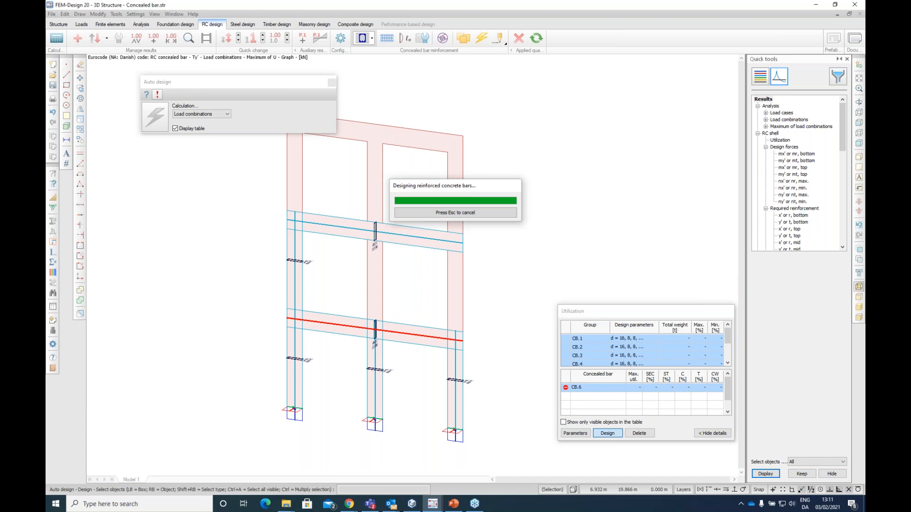
Display the concealed bars' Tz' internal force as a graph for the Maximum of U combination.
left_click(798, 210)
scroll(798, 212, "down", 9)
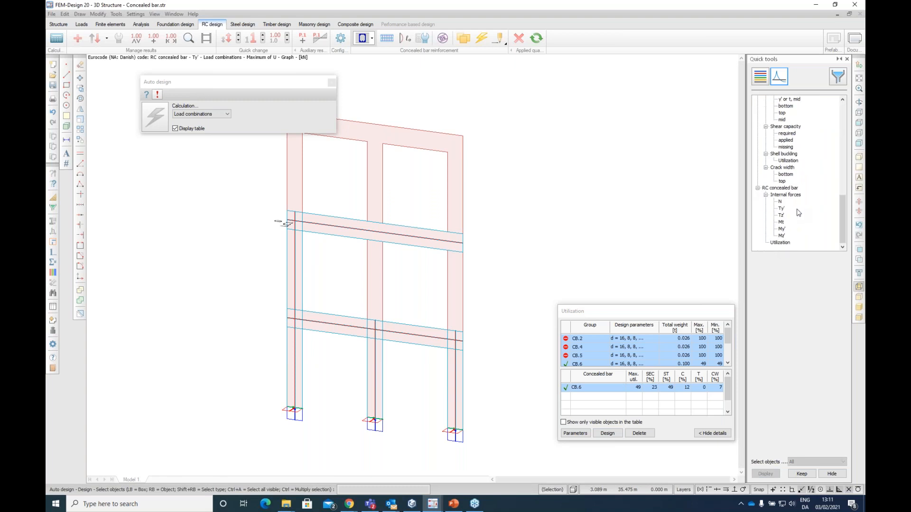
left_click(782, 209)
left_click(782, 216)
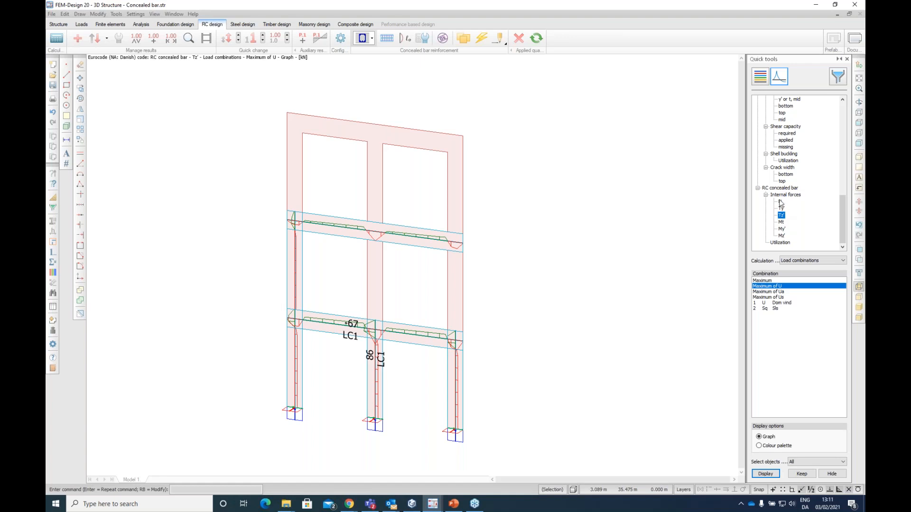
scroll(308, 264, "up", 3)
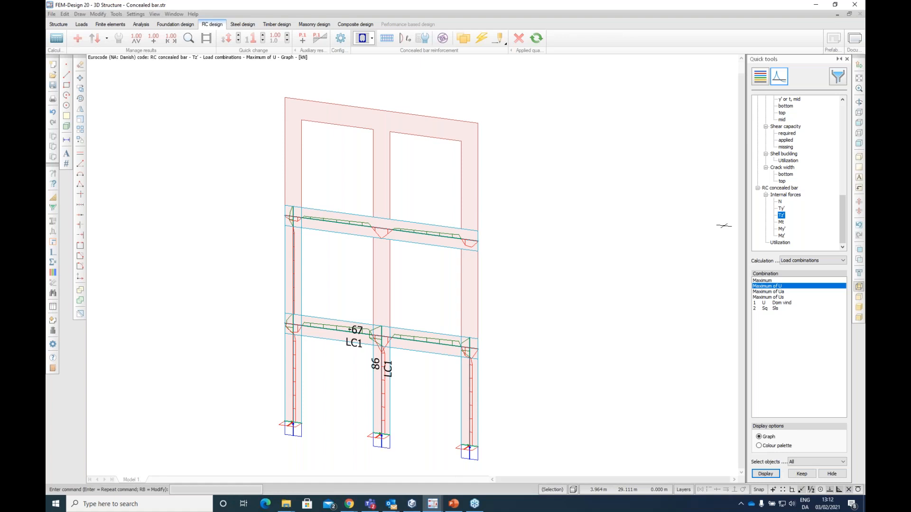
Display the concealed bars' My' internal force and their utilization for the Maximum of U combination.
left_click(782, 229)
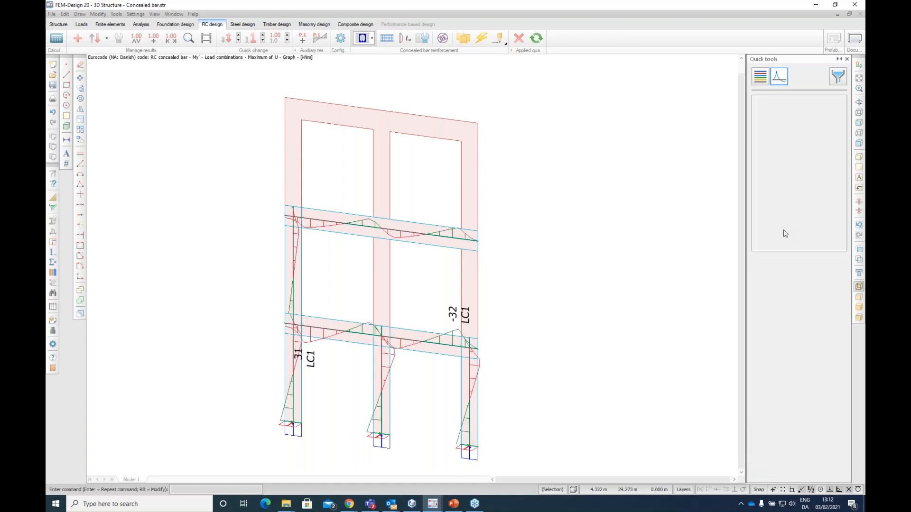
left_click(778, 242)
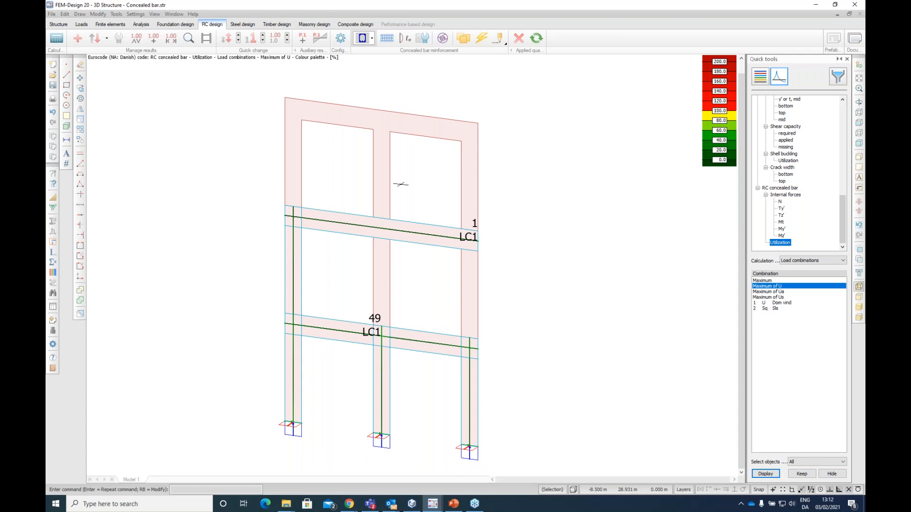
Examine the detailed results of the lower horizontal concealed bar, including its shear and torsion utilization, and close them.
left_click(189, 39)
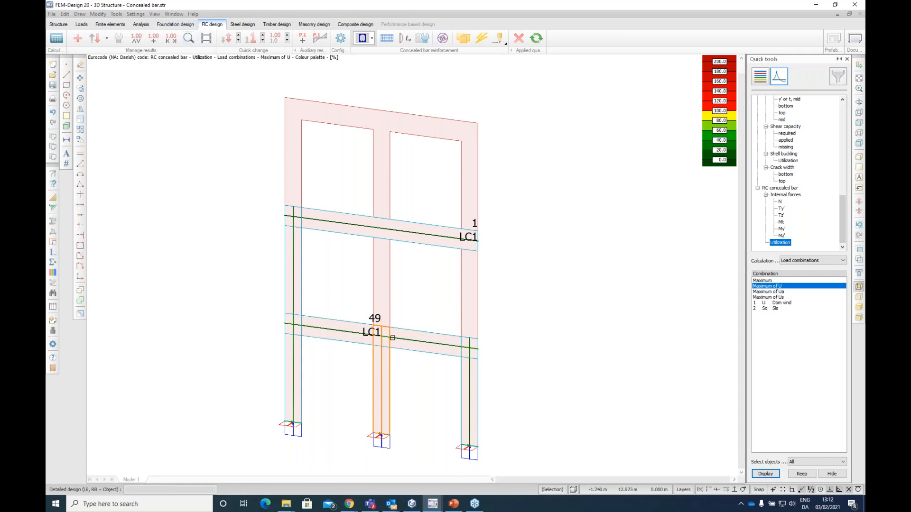
left_click(398, 338)
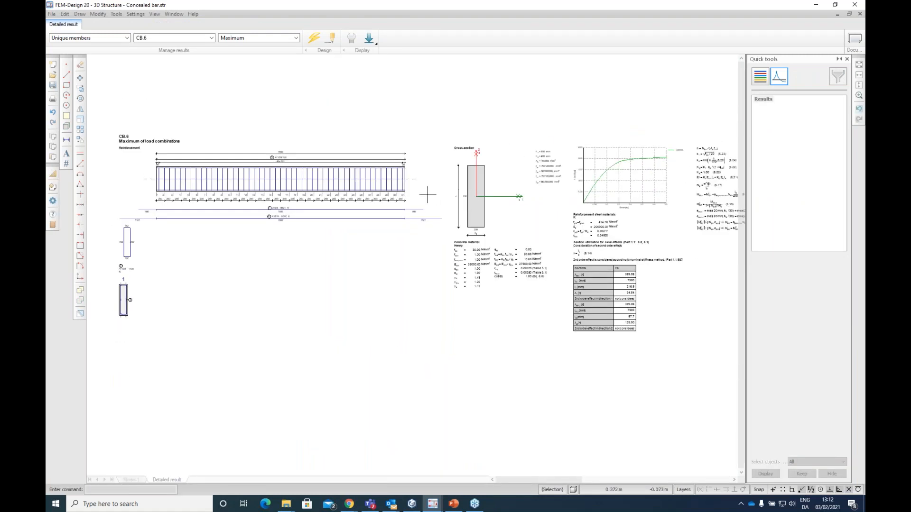
middle_click_drag(447, 195, 151, 207)
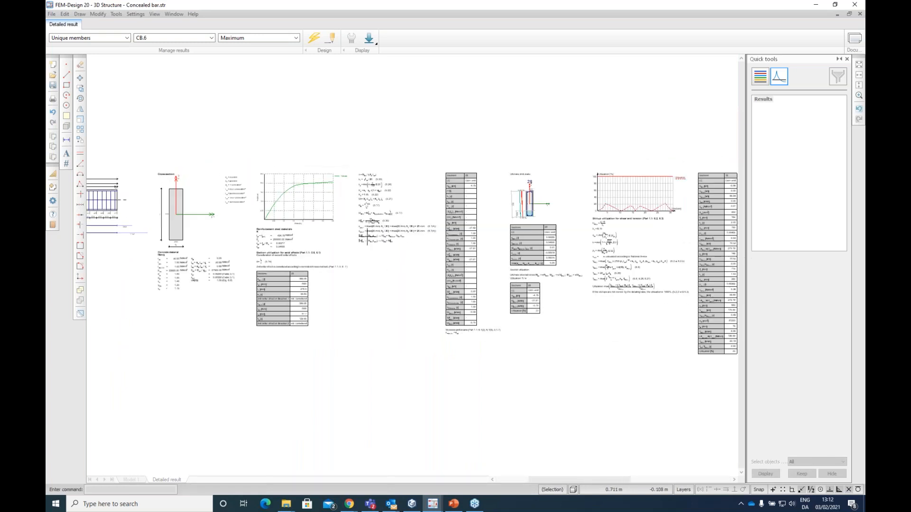
scroll(505, 242, "up", 1)
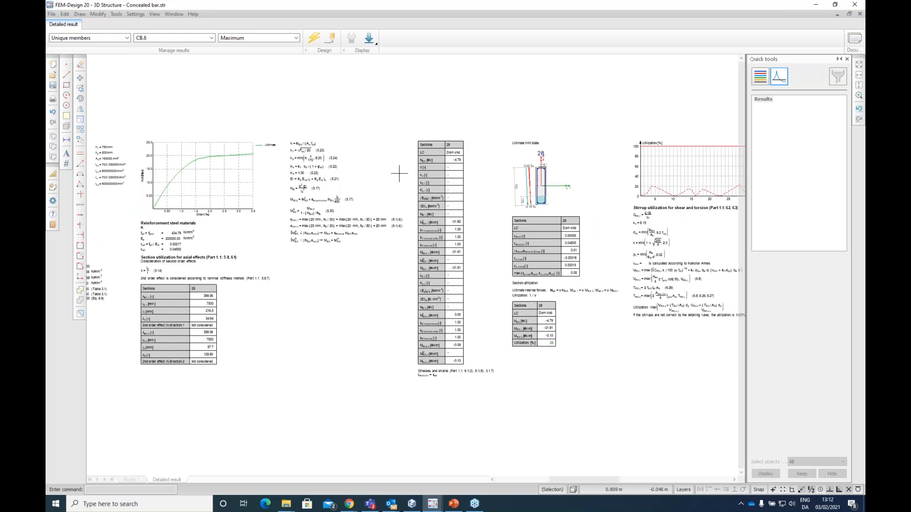
scroll(399, 174, "up", 1)
middle_click_drag(496, 209, 123, 224)
mouse_move(607, 229)
middle_mouse_down()
mouse_move(445, 207)
mouse_move(418, 228)
middle_mouse_up()
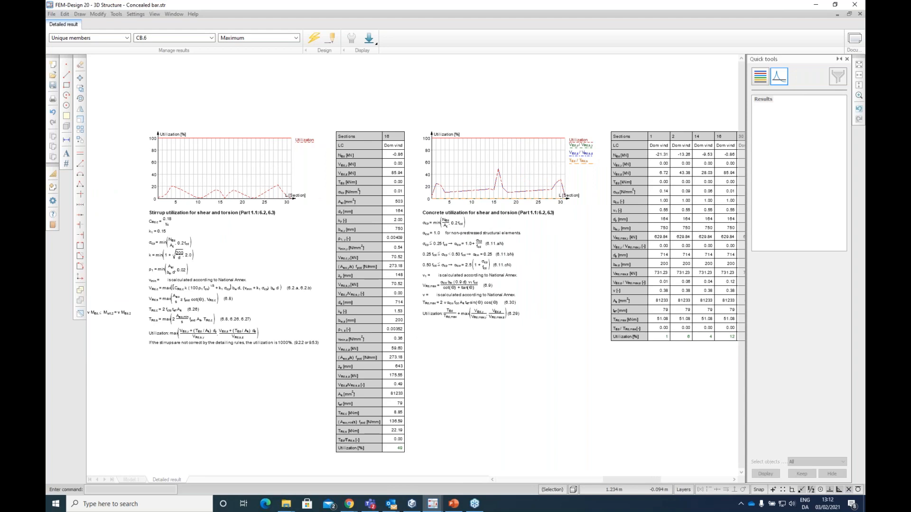
left_click(855, 20)
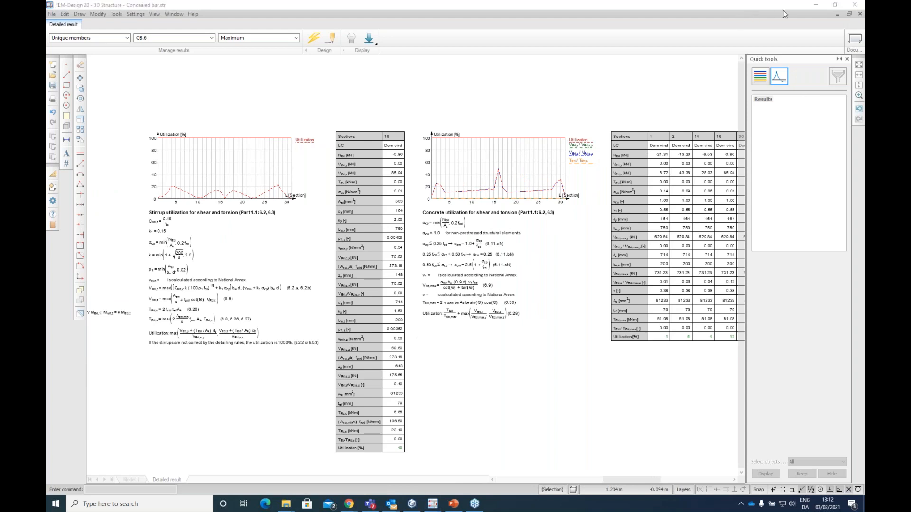
left_click(860, 15)
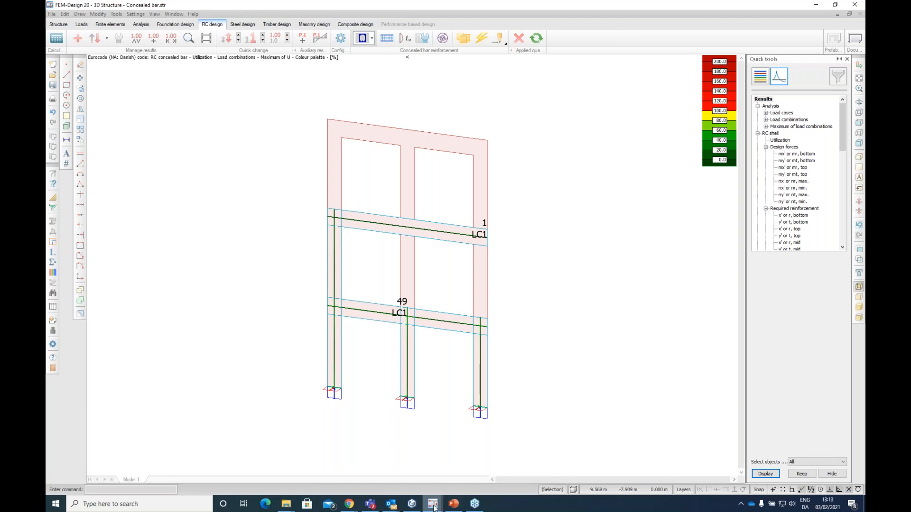
Switch to the open Steel joint stiffness model and look at the joints of the steel frame.
mouse_move(434, 508)
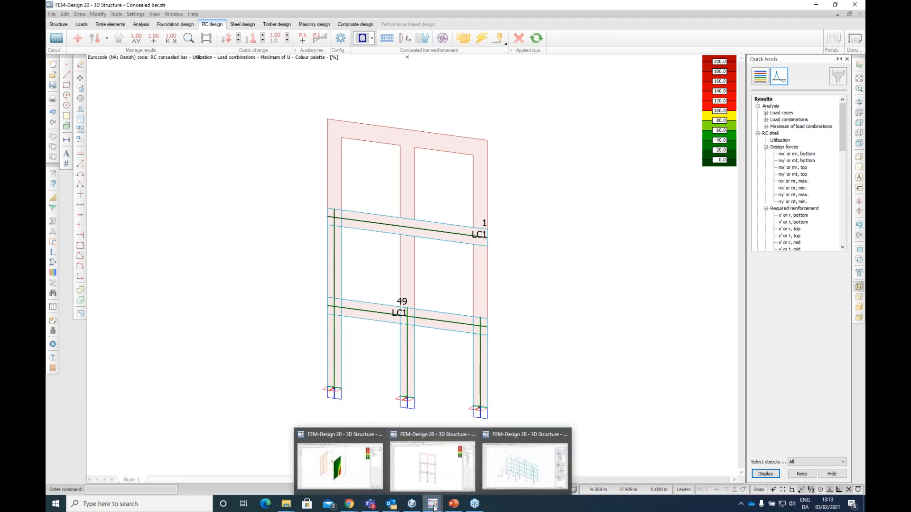
left_click(531, 466)
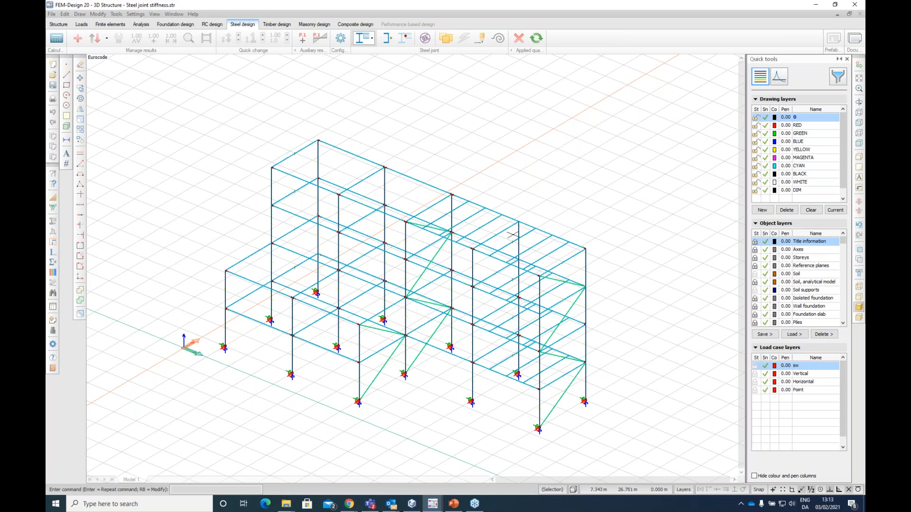
scroll(264, 355, "up", 6)
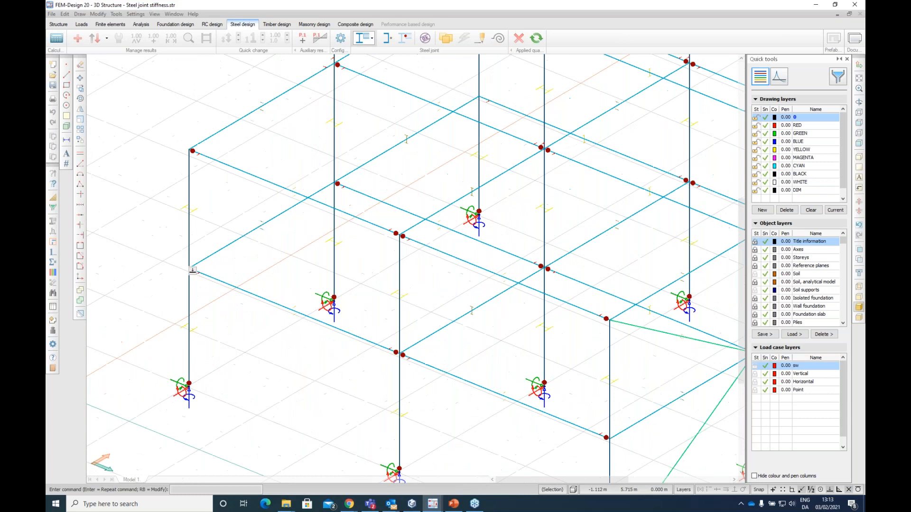
scroll(192, 285, "down", 5)
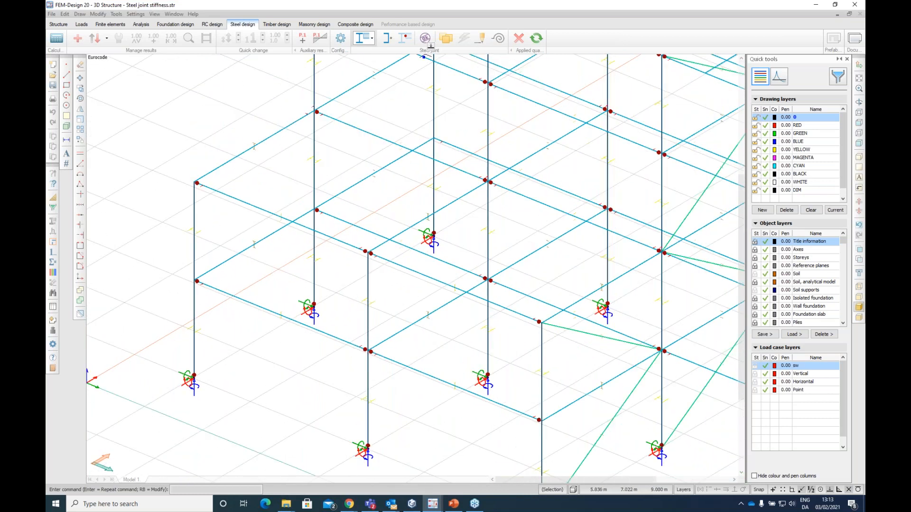
left_click(425, 39)
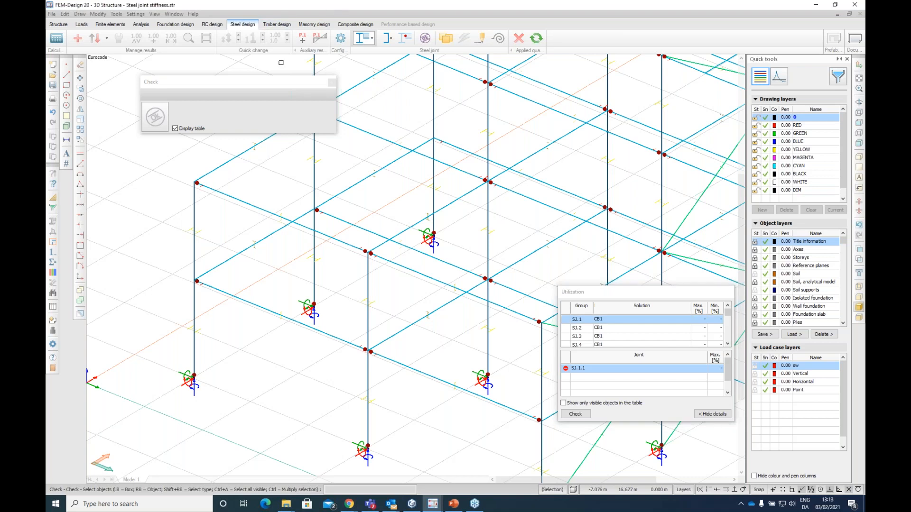
key("Escape")
left_click(370, 39)
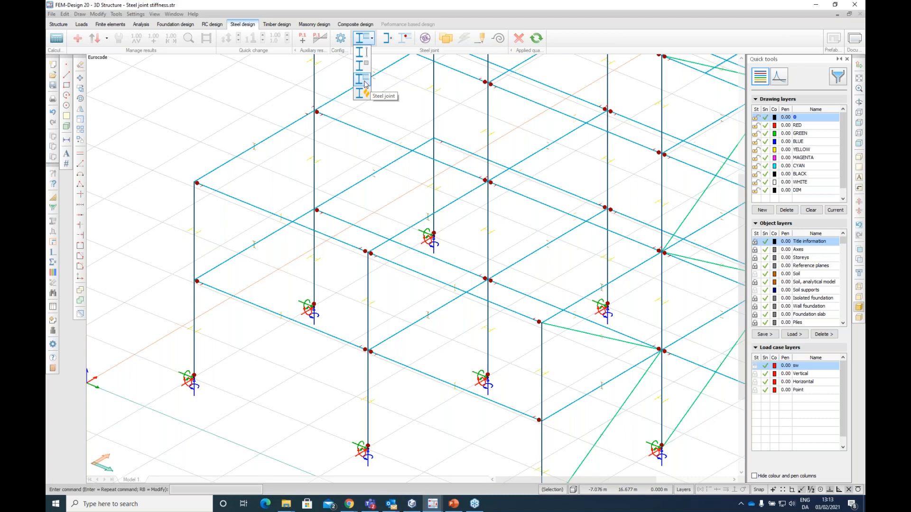
left_click(363, 81)
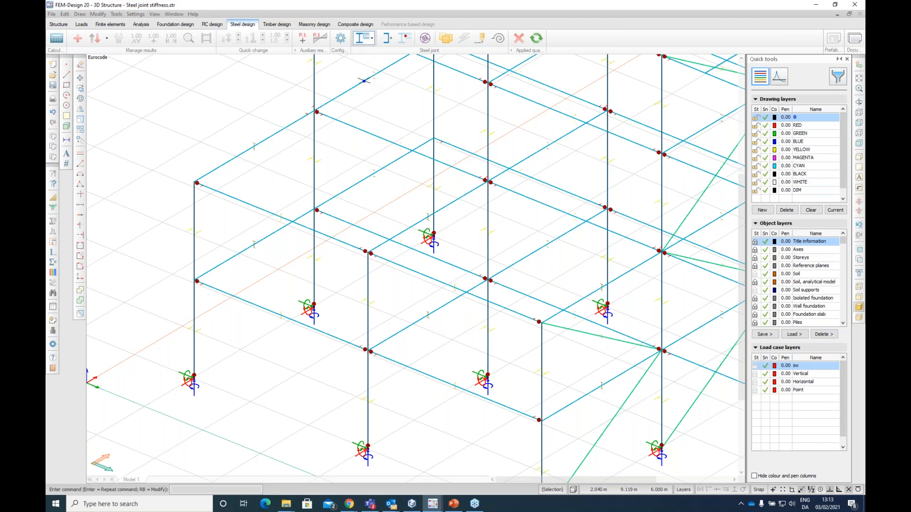
Check the utilization of all steel joints in the frame and look through the group results.
left_click(426, 39)
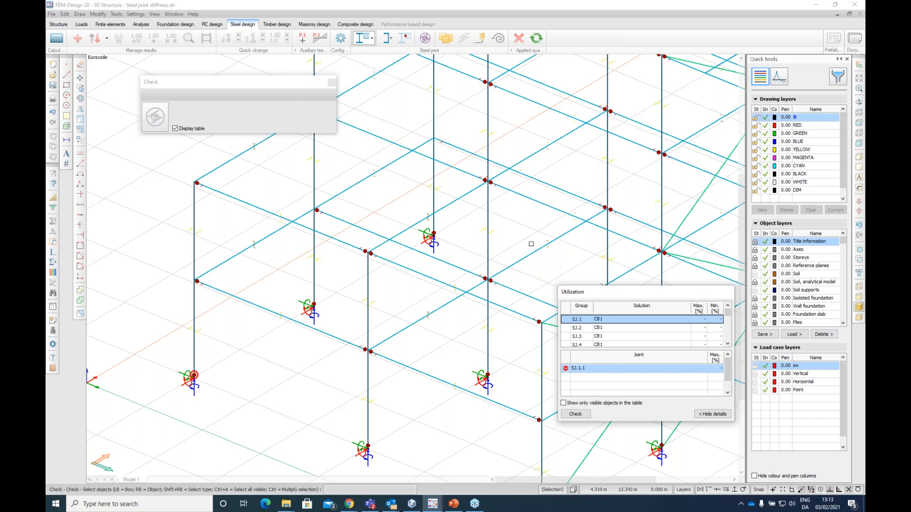
scroll(196, 280, "down", 1)
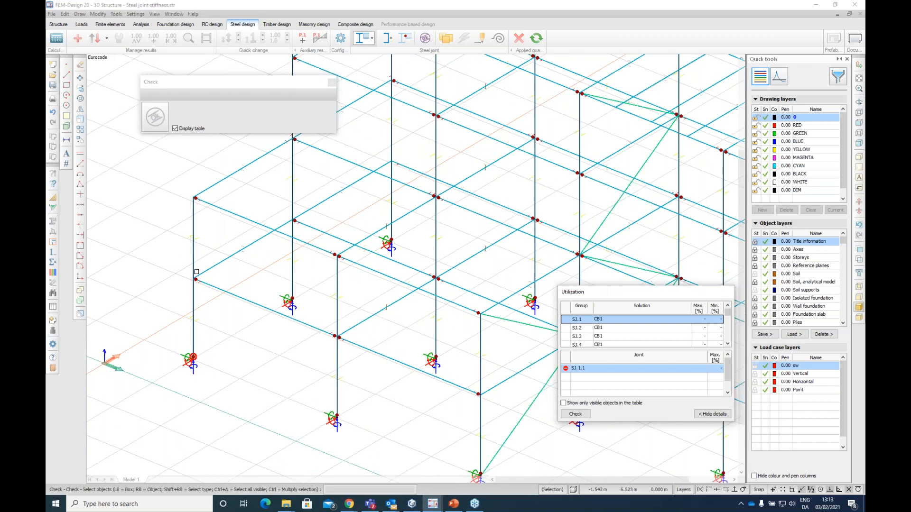
scroll(221, 291, "up", 2)
key("ctrl+a")
left_click(575, 414)
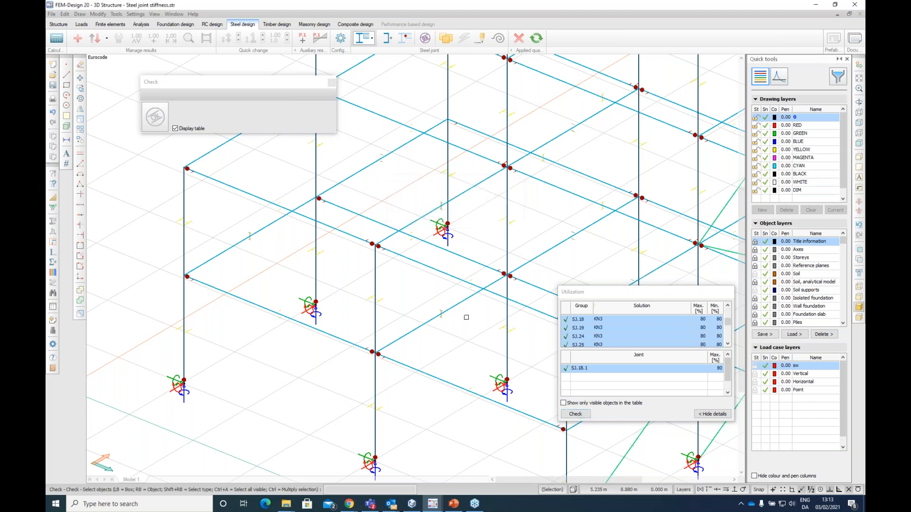
left_click_drag(729, 326, 729, 310)
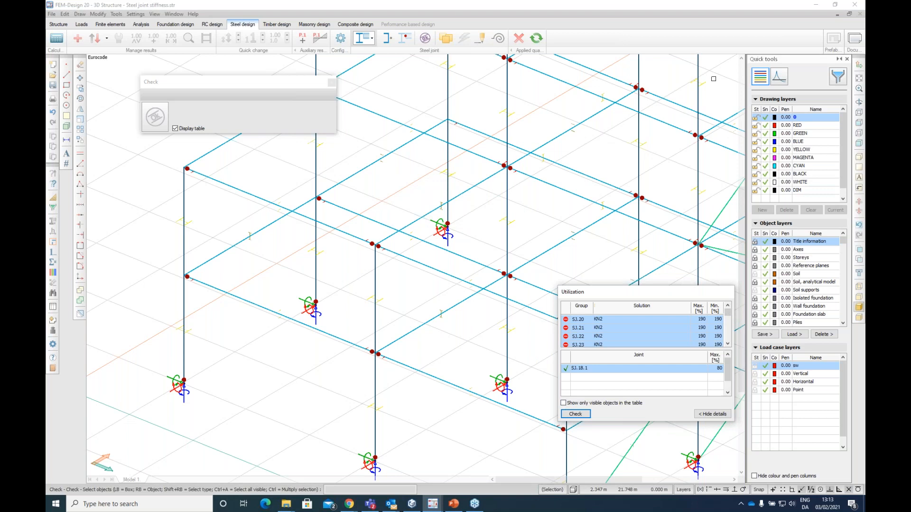
Display the steel joint utilization on the frame for the Maximum of the load combinations.
left_click(779, 75)
left_click(781, 154)
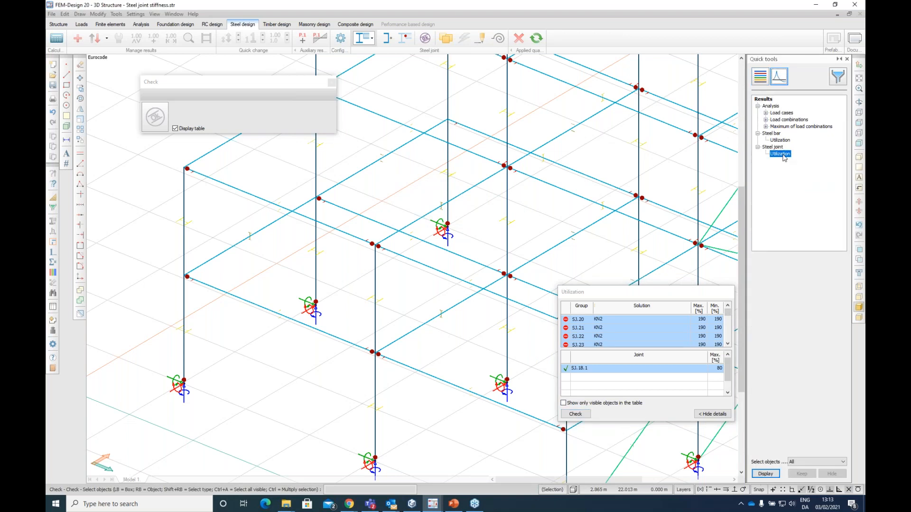
scroll(99, 306, "down", 1)
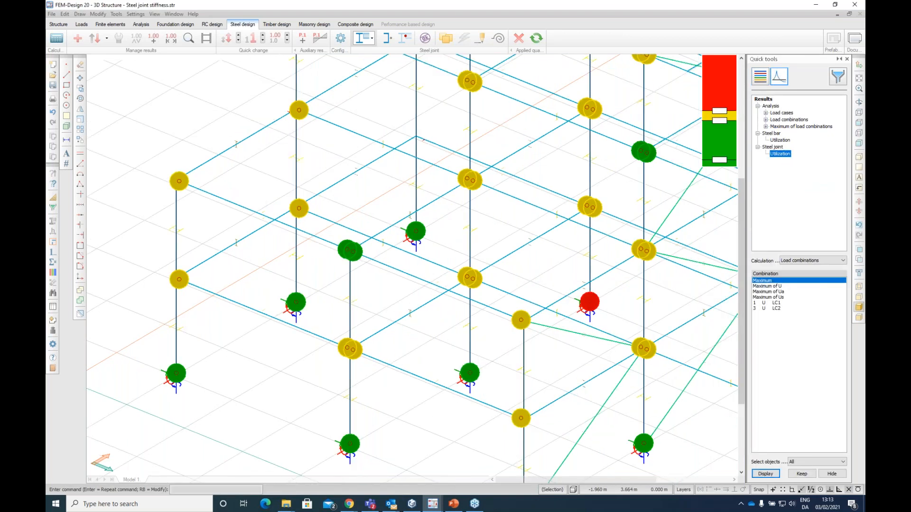
scroll(99, 305, "down", 4)
middle_click_drag(250, 311, 267, 325)
scroll(255, 332, "down", 1)
middle_click_drag(141, 317, 182, 312)
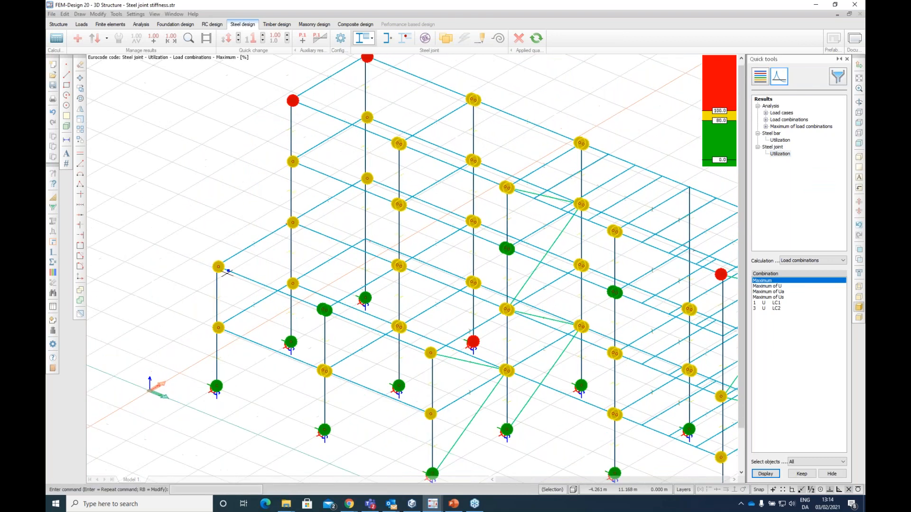
Open the lower beam-to-column joint on the corner column nearest the origin for manual design and inspect its 3D geometry.
left_click(481, 38)
left_click(219, 328)
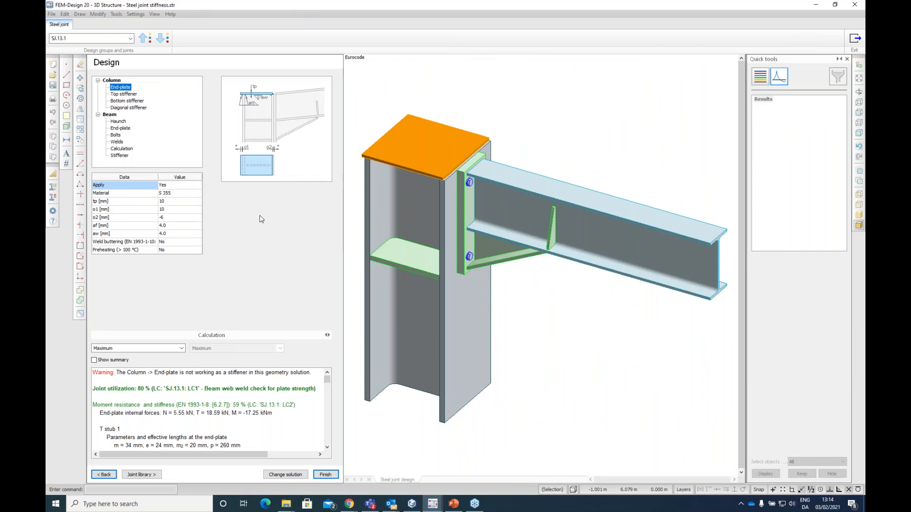
left_click(628, 244)
middle_click_drag(629, 244, 408, 175)
middle_click_drag(622, 203, 422, 216)
middle_click_drag(678, 211, 413, 219)
middle_click_drag(708, 227, 526, 226)
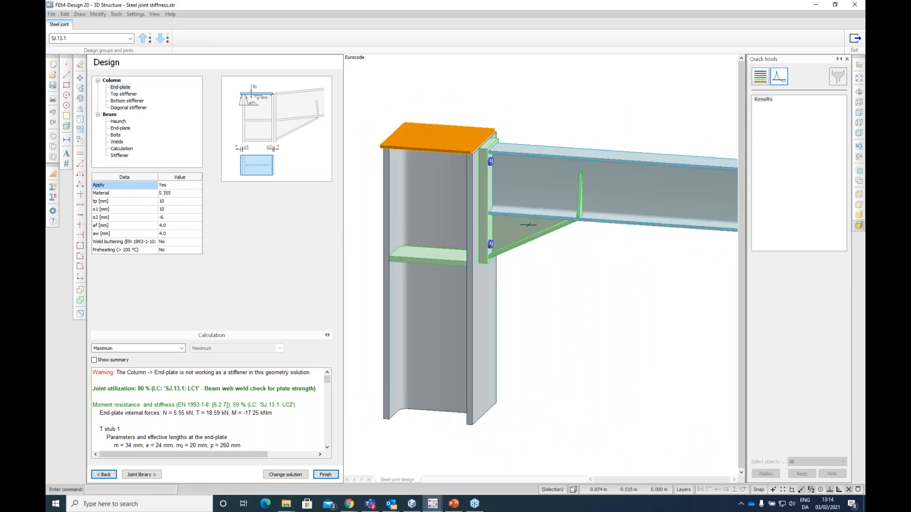
Review the joint's column diagonal stiffener, beam haunch and beam end-plate settings.
left_click(137, 109)
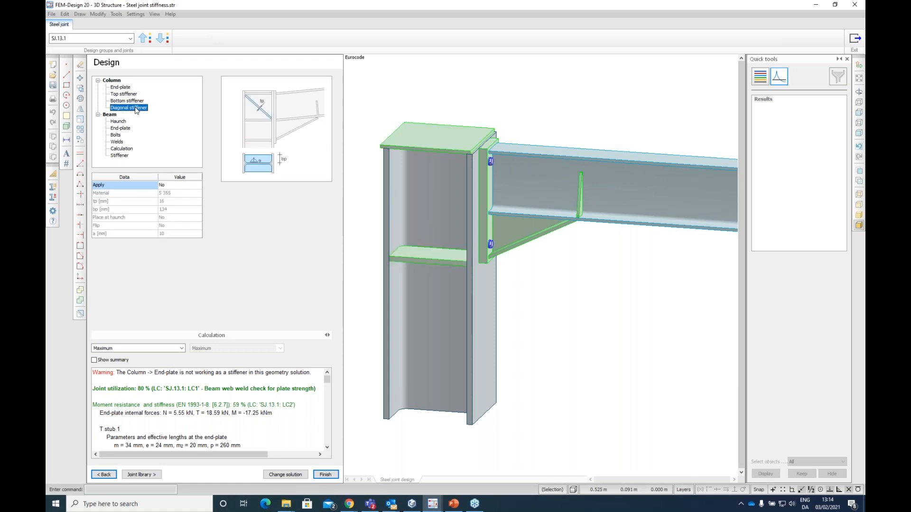
left_click(119, 121)
left_click(121, 128)
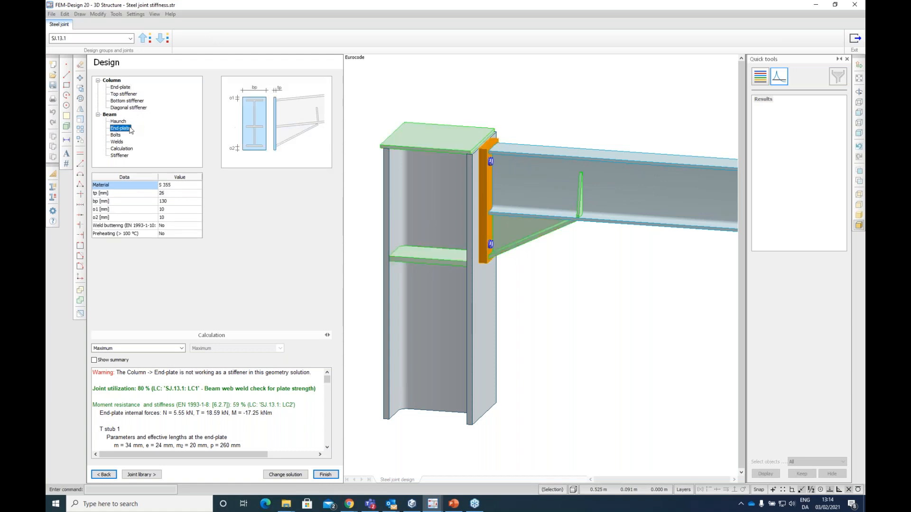
Set the quality of the beam's bolts to 5.6.
left_click(116, 135)
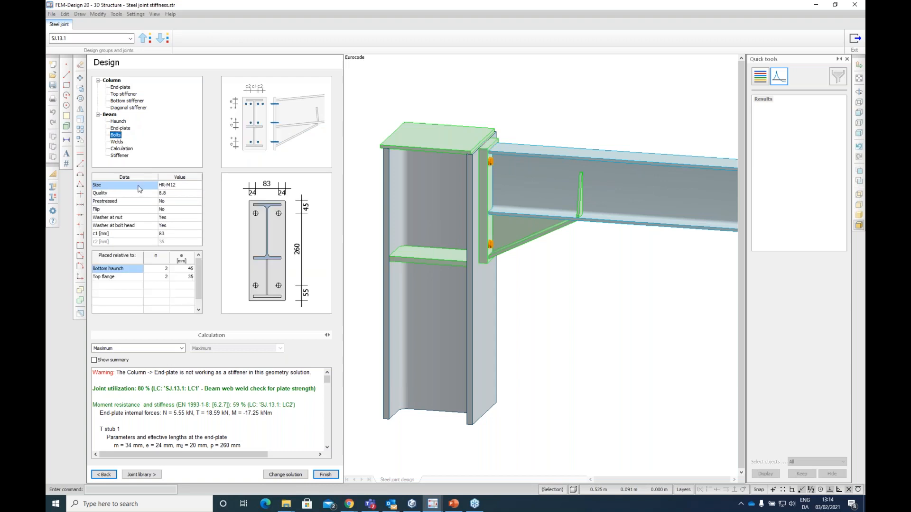
left_click(172, 205)
left_click(169, 195)
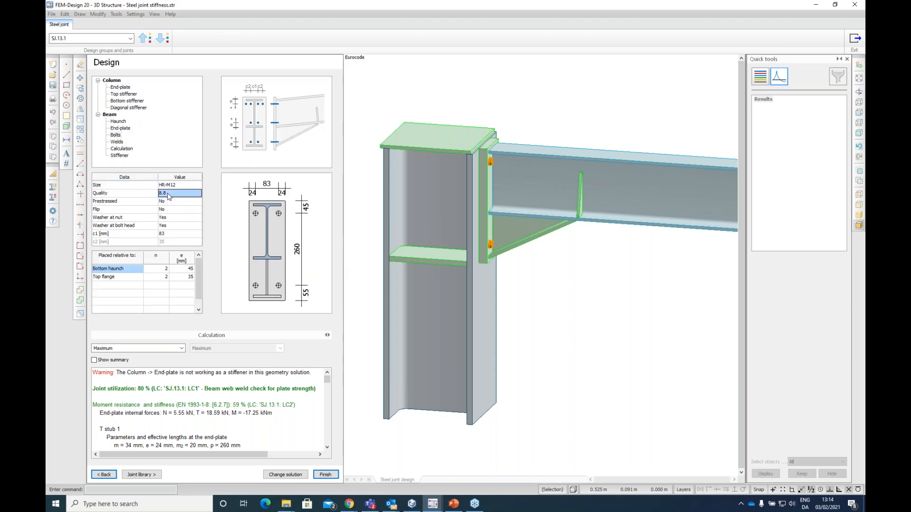
left_click(168, 195)
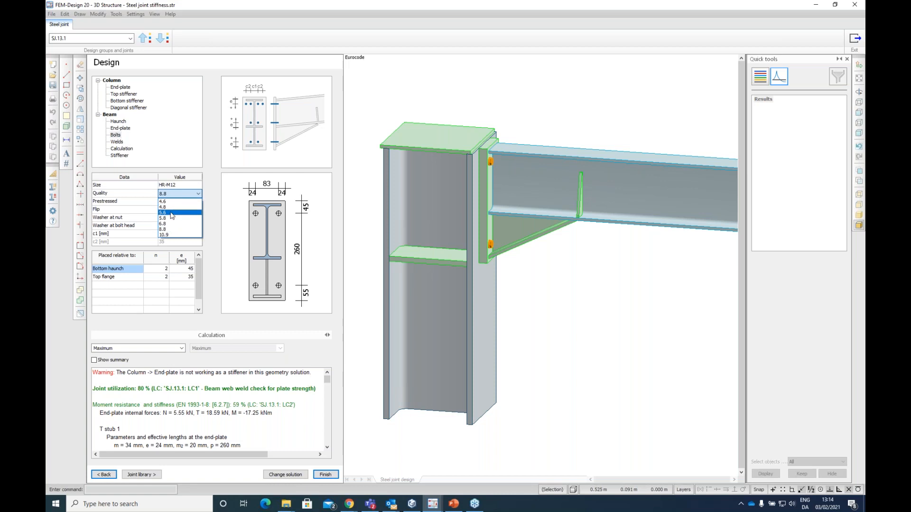
left_click(166, 213)
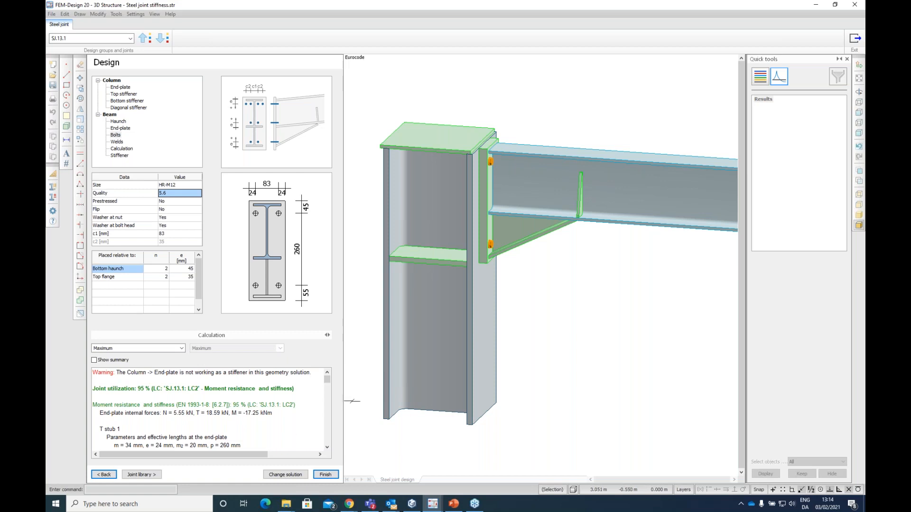
Examine the joint's EN 1993-1-8 stiffness calculation, then finish the joint design and return to the model.
left_click_drag(330, 385, 328, 413)
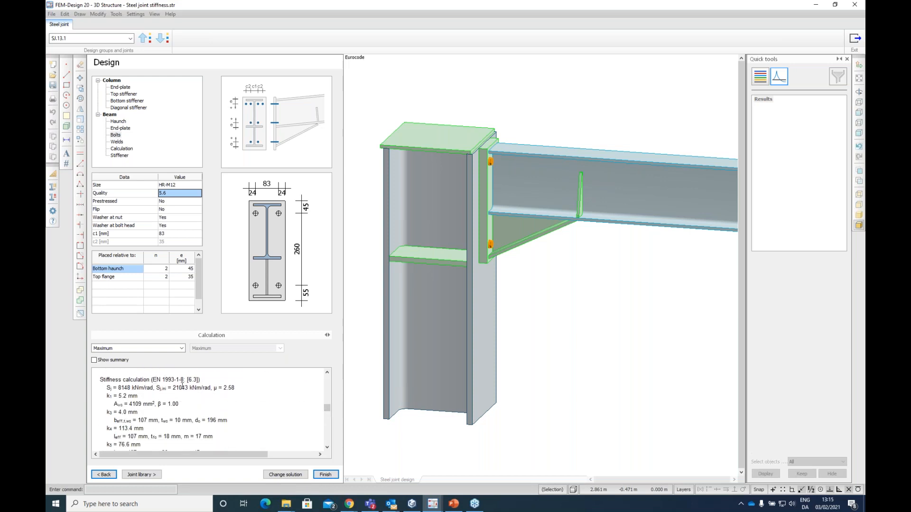
left_click_drag(119, 388, 150, 388)
scroll(271, 407, "down", 1)
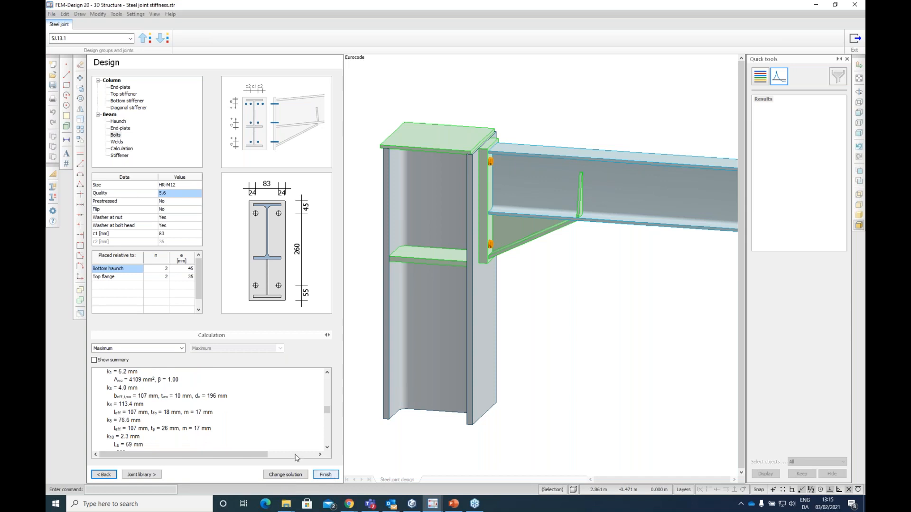
left_click(326, 477)
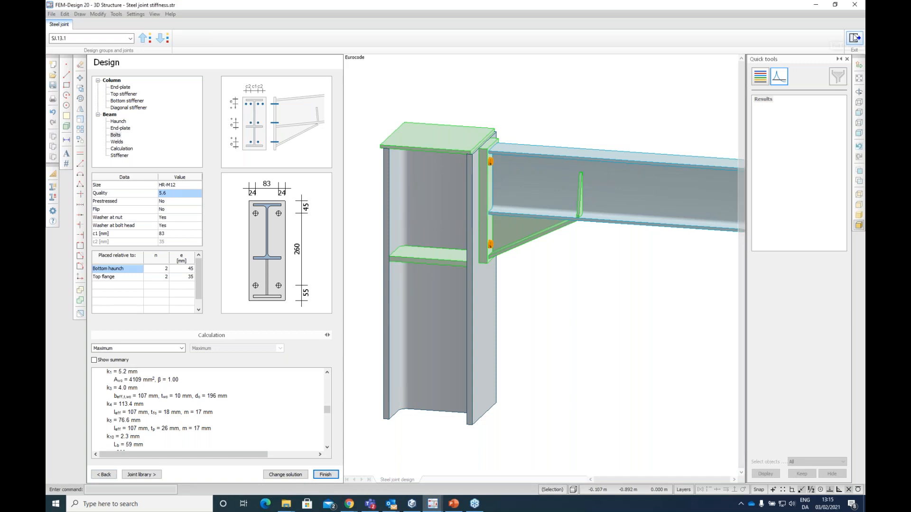
left_click(854, 38)
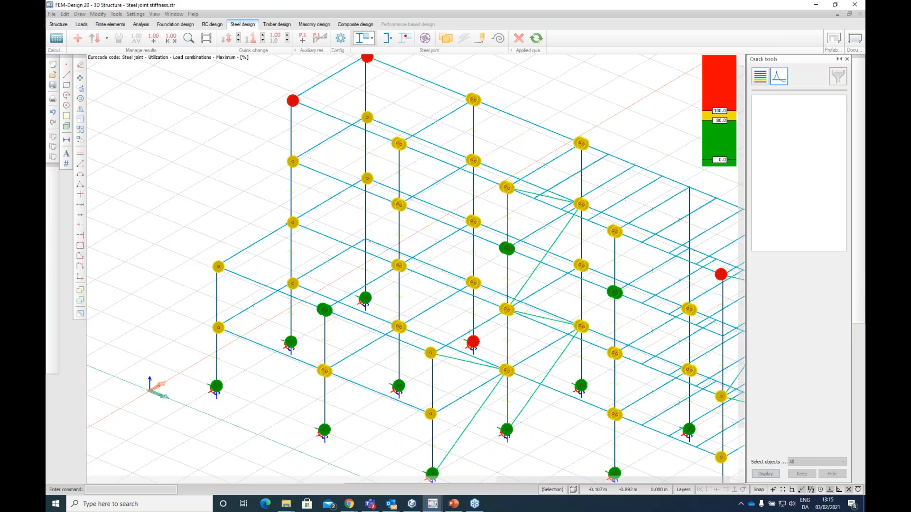
Review the list of steel joint stiffnesses and the apply setting of each joint, then close it.
left_click(500, 40)
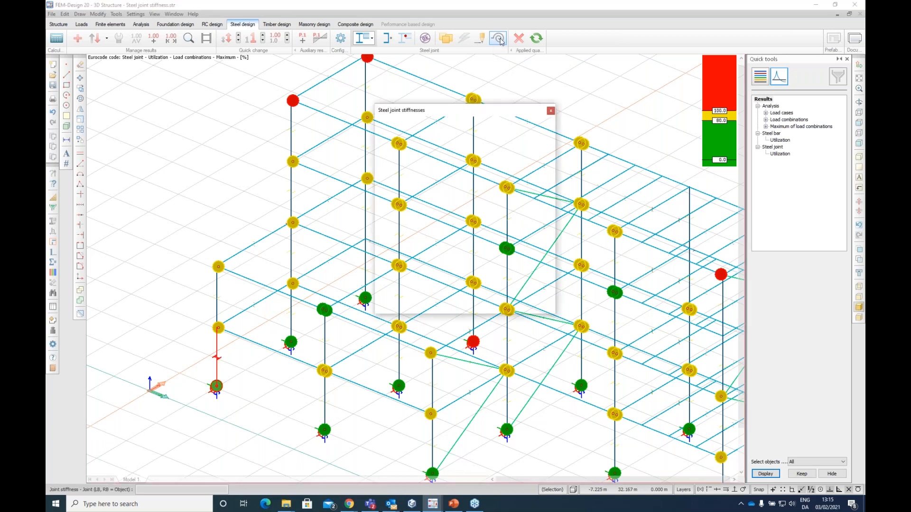
left_click_drag(461, 116, 467, 115)
scroll(554, 183, "down", 2)
left_click_drag(555, 183, 556, 211)
left_click_drag(556, 262, 551, 152)
left_click(546, 140)
left_click(543, 140)
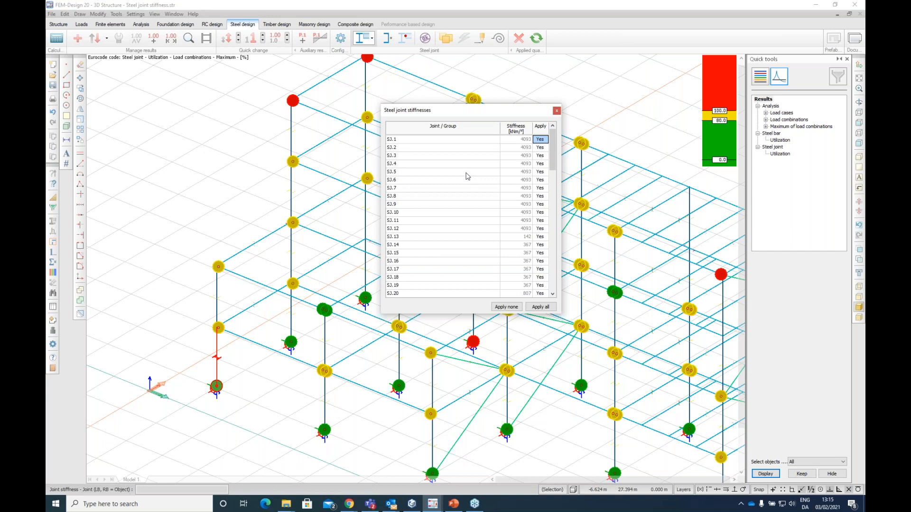
key("Escape")
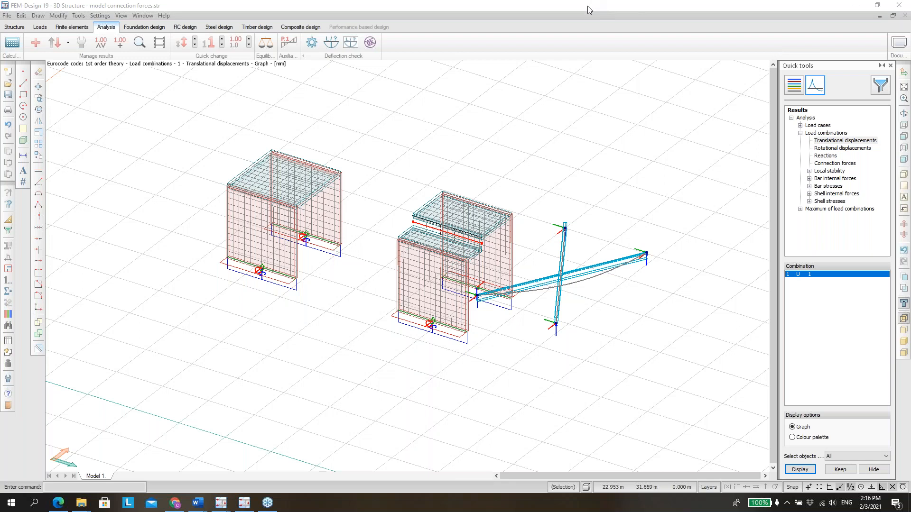
Show the structural model with the objects' physical thickness hidden and examine the slab resting on two walls.
mouse_move(285, 175)
left_click(14, 27)
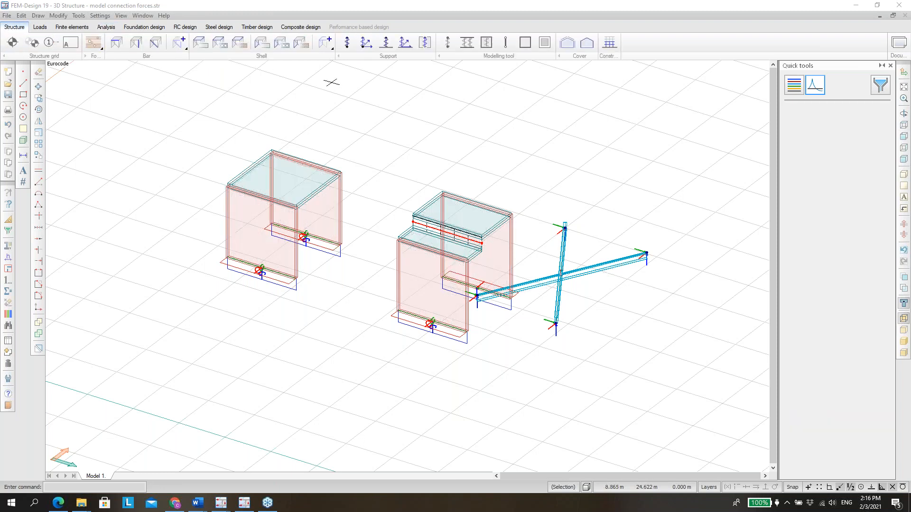
left_click(392, 4)
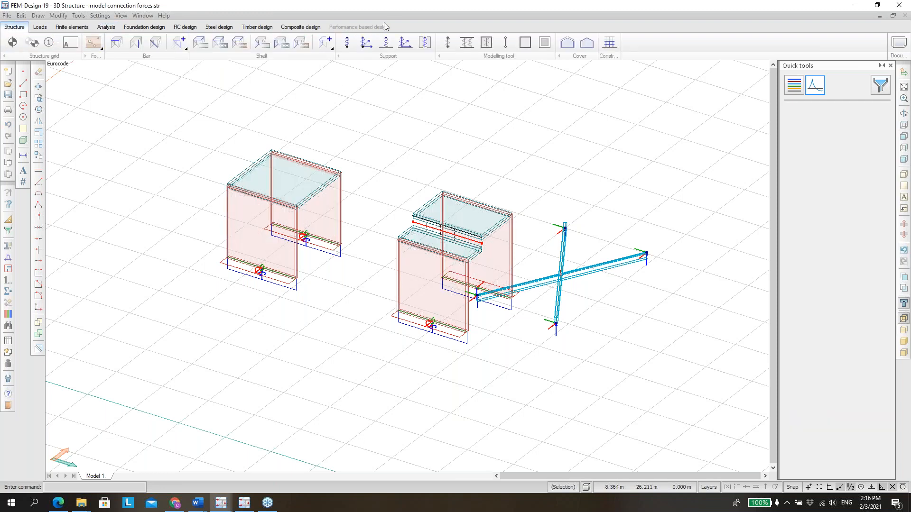
key("ctrl+t")
scroll(331, 153, "up", 1)
scroll(332, 151, "up", 1)
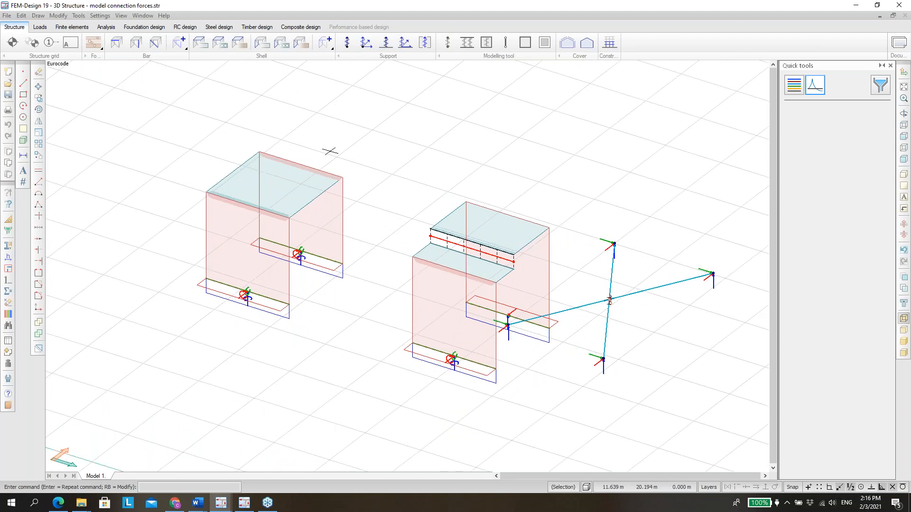
scroll(226, 191, "up", 2)
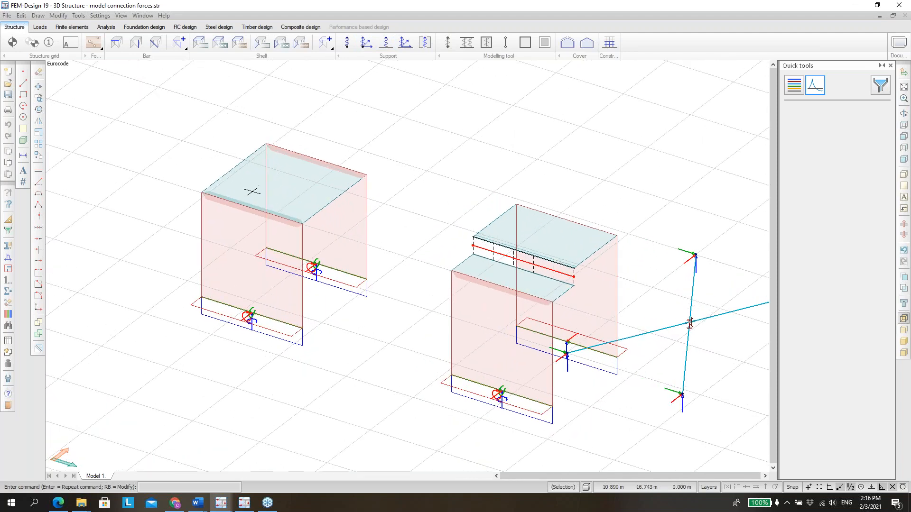
scroll(252, 186, "up", 1)
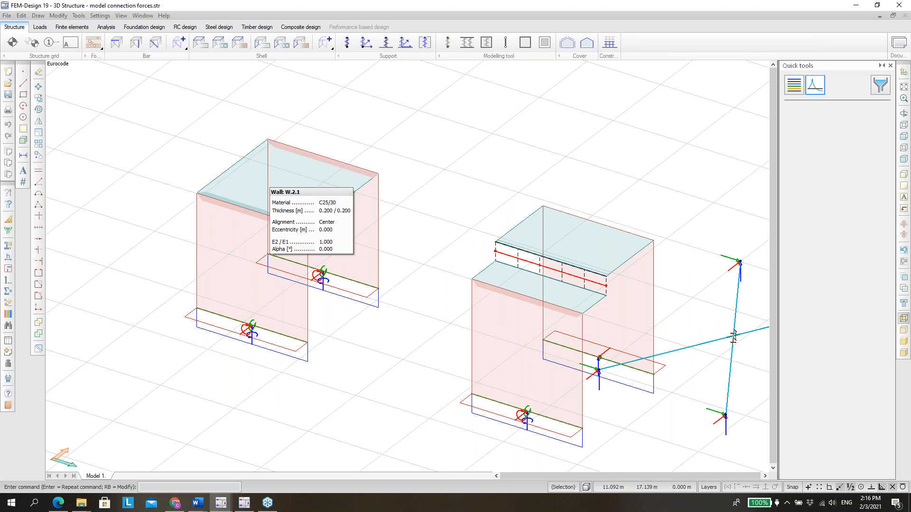
scroll(167, 181, "up", 3)
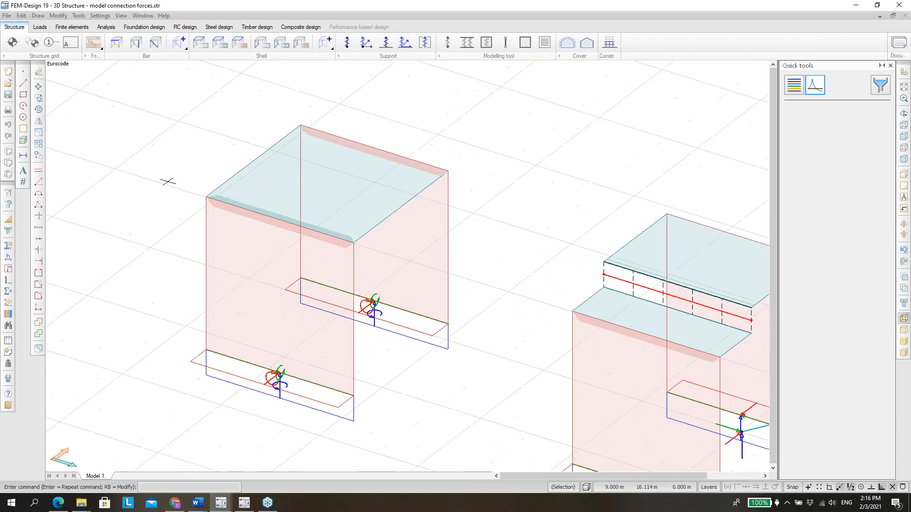
scroll(279, 171, "down", 5)
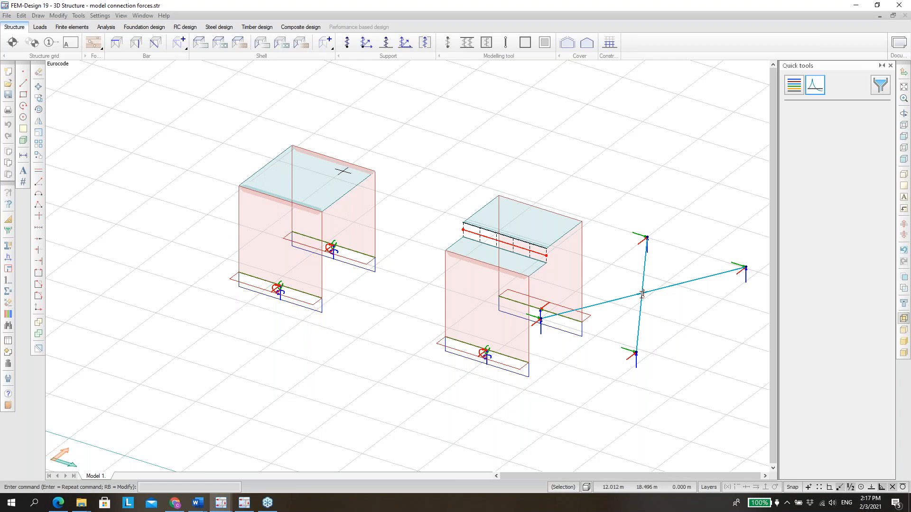
Examine the line connection between the two slab levels and the point connection between the crossing beams.
scroll(626, 259, "up", 1)
scroll(630, 259, "up", 1)
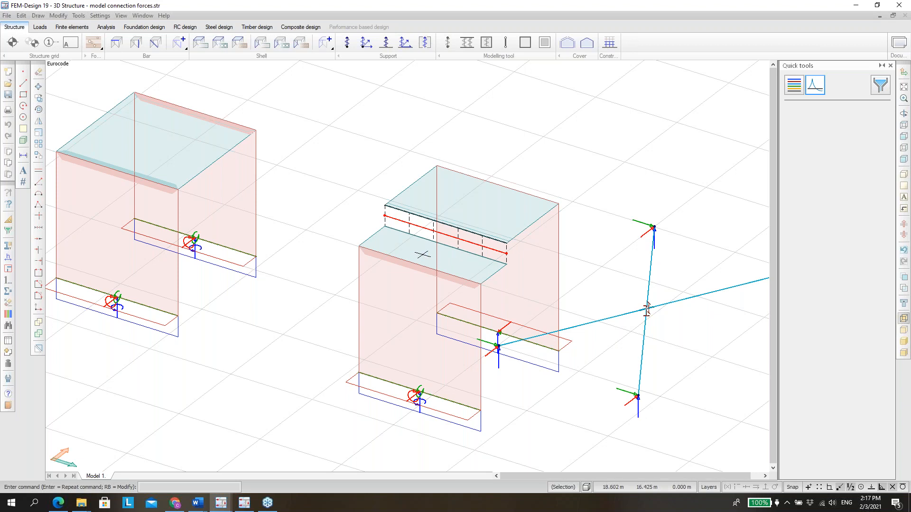
mouse_move(423, 255)
scroll(425, 220, "down", 3)
scroll(687, 290, "up", 4)
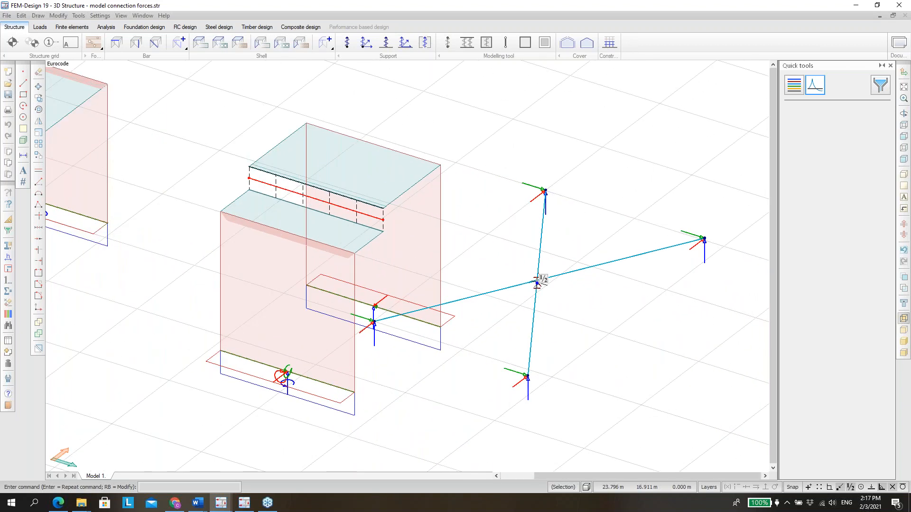
scroll(570, 282, "up", 2)
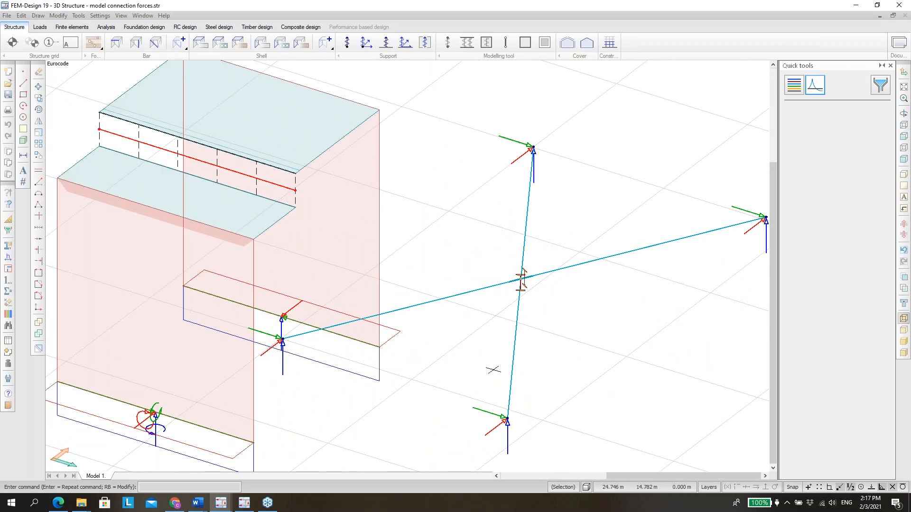
scroll(425, 187, "down", 2)
scroll(591, 279, "up", 2)
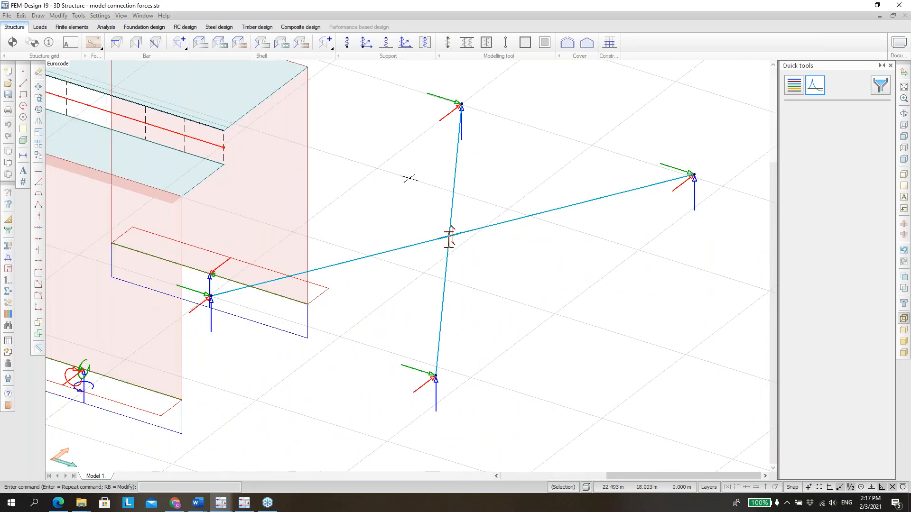
scroll(458, 246, "up", 1)
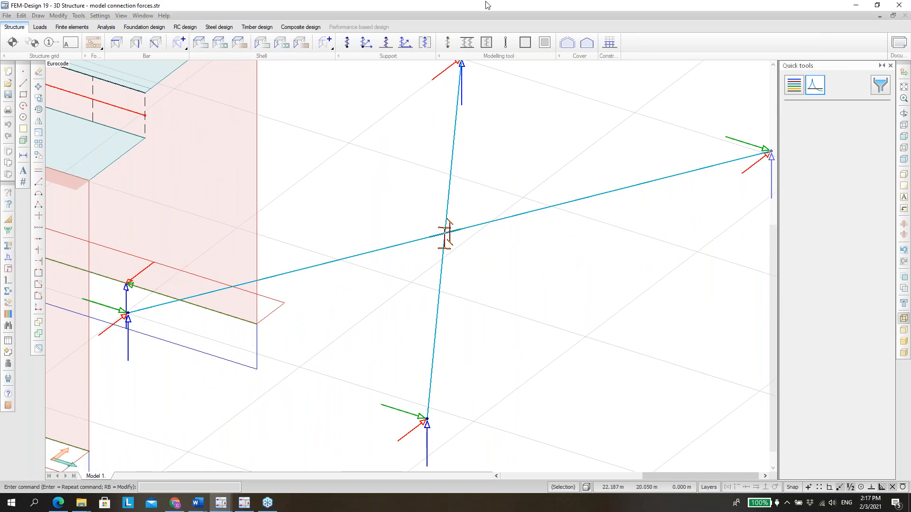
Show the crossing beams' physical extents, inspect how their sections meet at the connection, and return to the axis-line display.
key("ctrl+t")
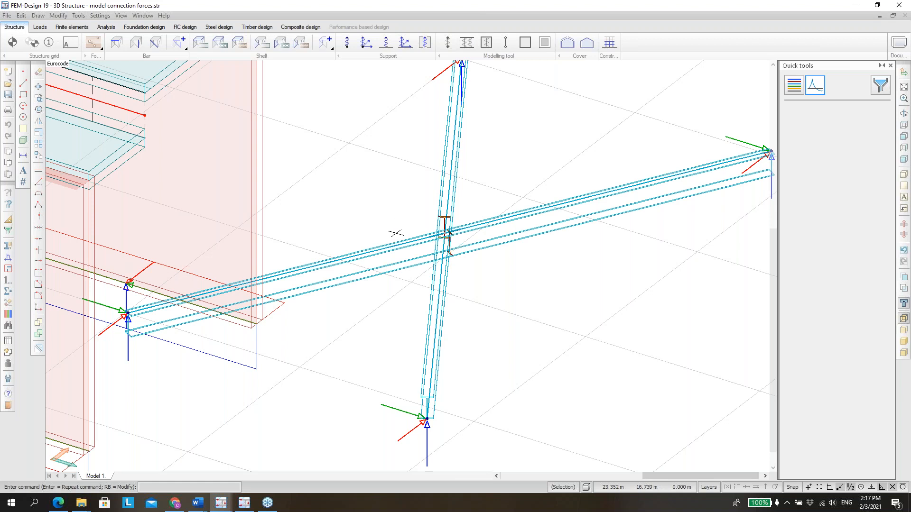
scroll(413, 266, "down", 5)
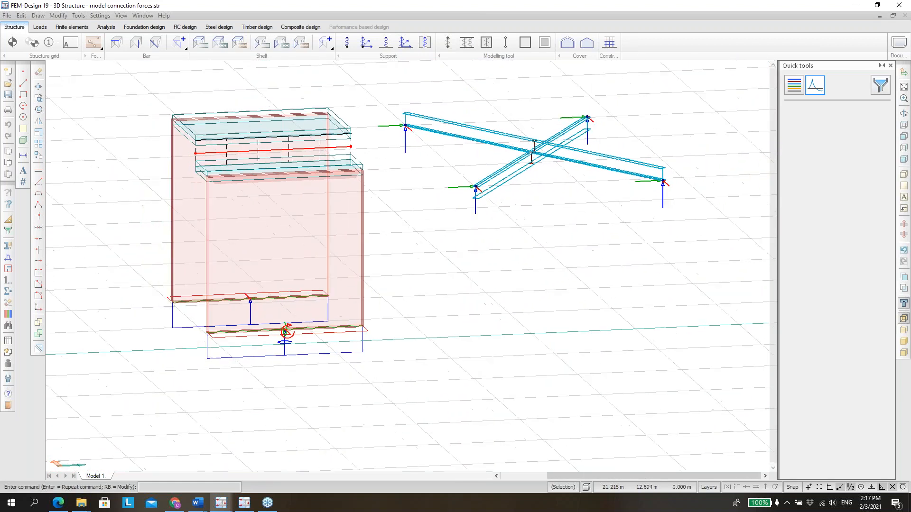
scroll(486, 217, "up", 6)
scroll(486, 218, "down", 3)
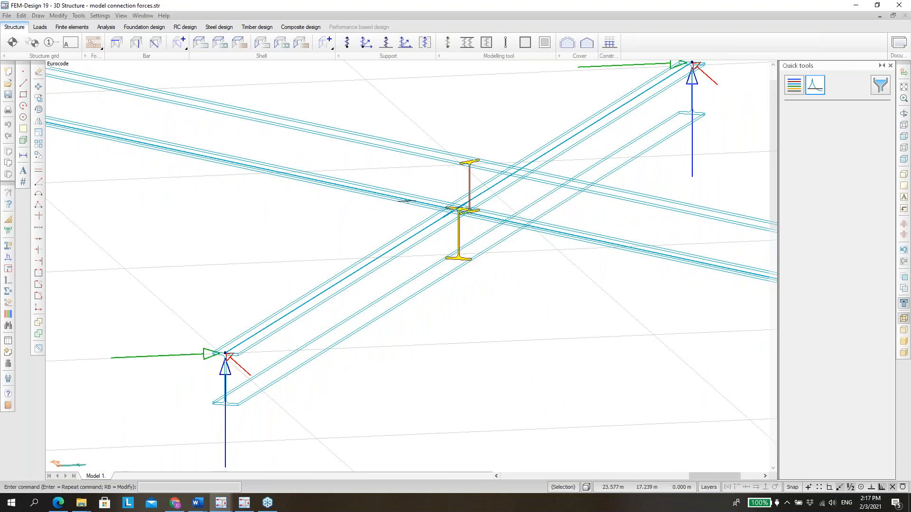
key("ctrl+e")
scroll(456, 210, "up", 4)
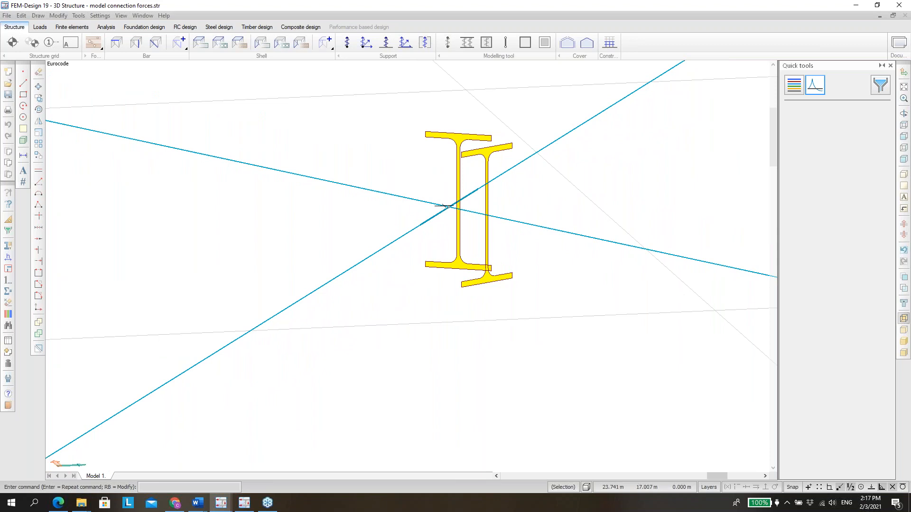
scroll(477, 217, "down", 3)
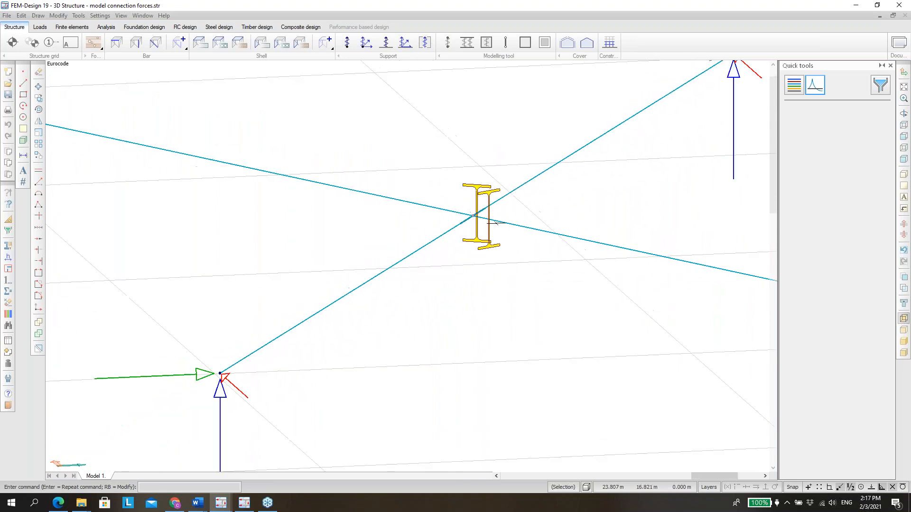
scroll(494, 222, "down", 2)
mouse_move(493, 222)
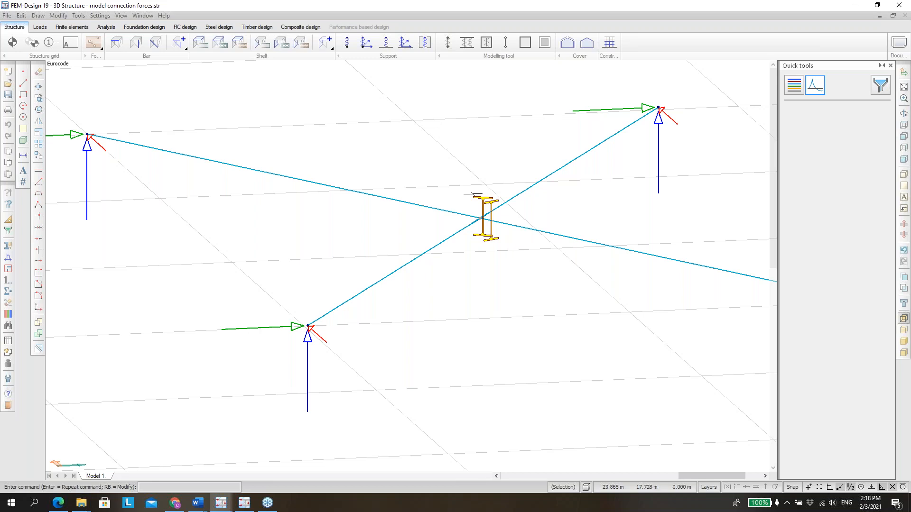
Display the connection forces of load combination 1 on all objects of the calculated model.
scroll(508, 194, "down", 4)
scroll(536, 189, "down", 2)
middle_click_drag(627, 177, 446, 211, "shift")
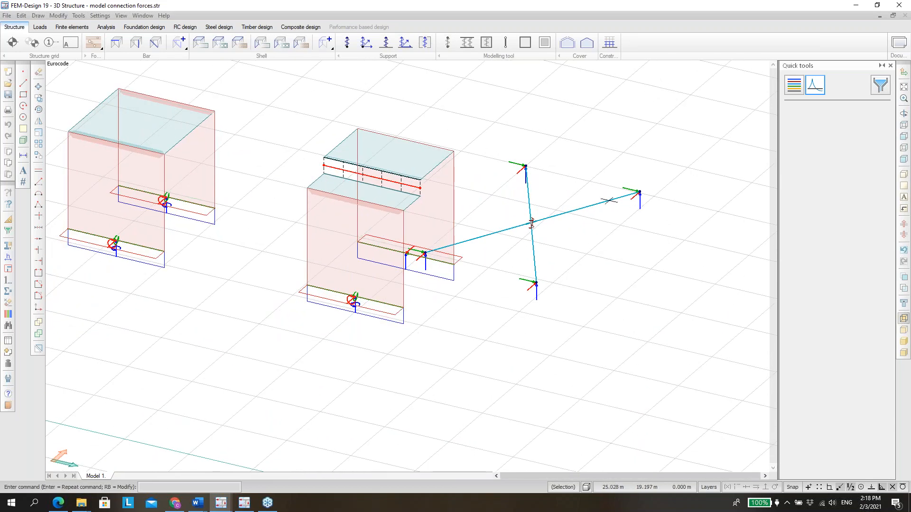
scroll(609, 201, "down", 4)
scroll(56, 105, "up", 5)
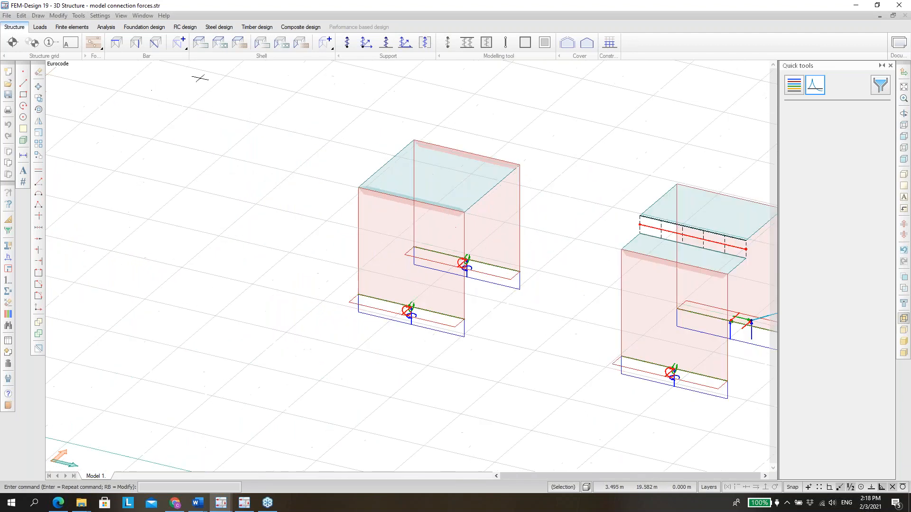
left_click(105, 27)
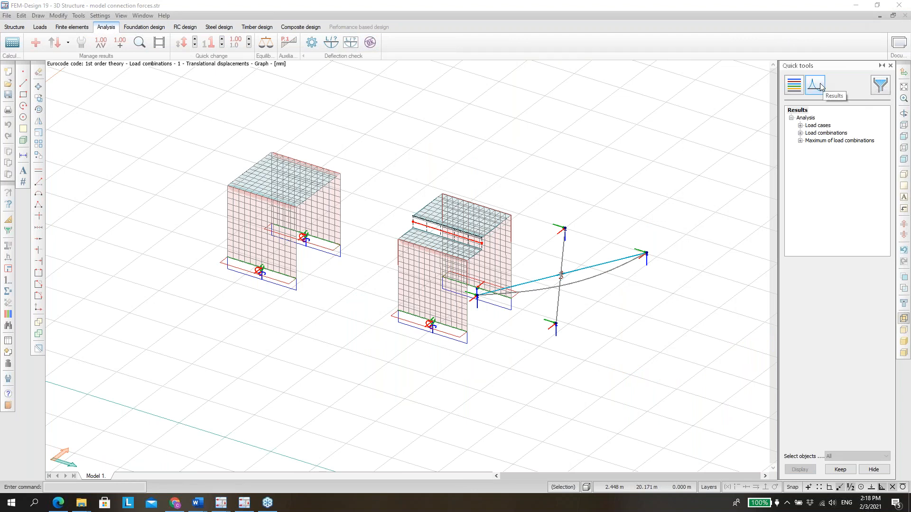
left_click(800, 133)
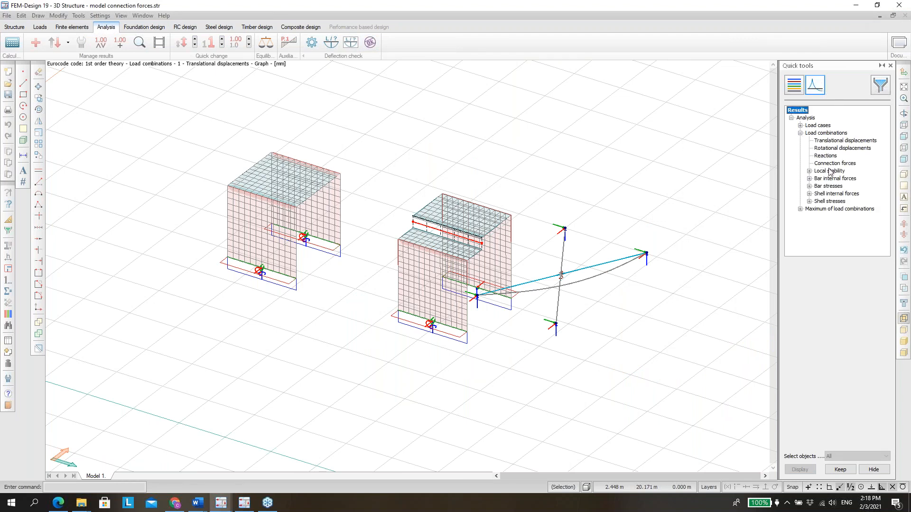
left_click(832, 164)
left_click(801, 470)
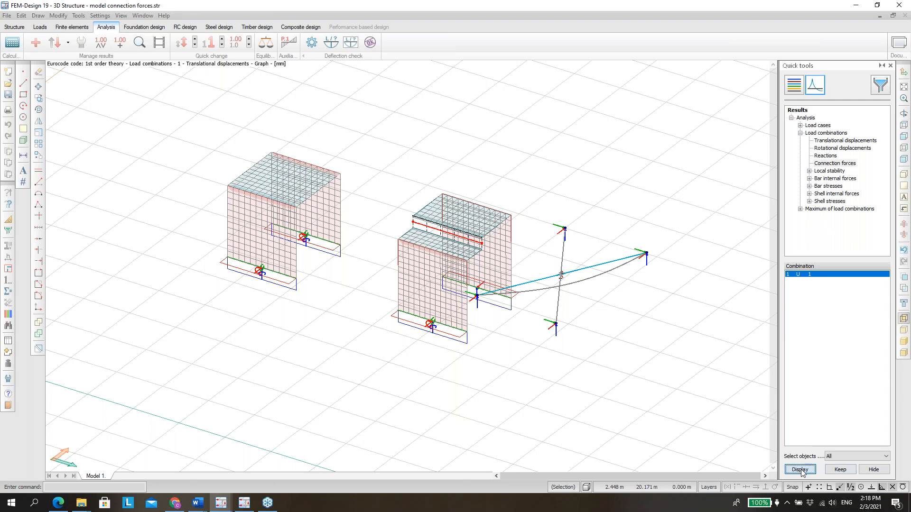
Examine the connection force diagrams and resultants along the slab edges above the two walls of the first structure.
scroll(191, 149, "up", 5)
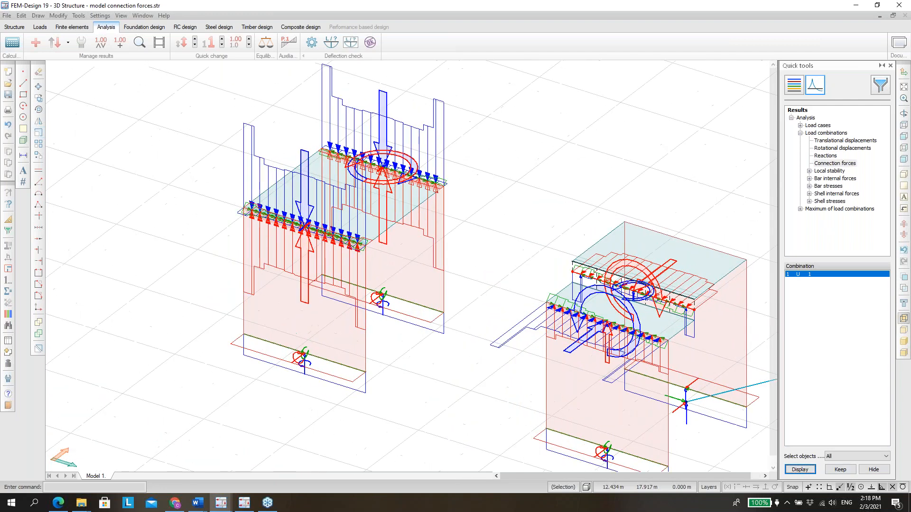
scroll(395, 201, "up", 2)
scroll(385, 191, "down", 1)
scroll(385, 192, "down", 1)
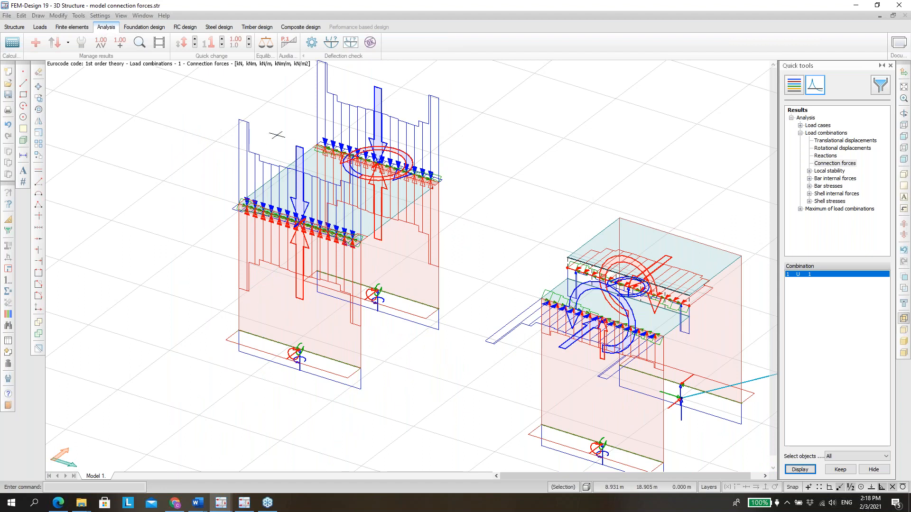
scroll(332, 173, "up", 2)
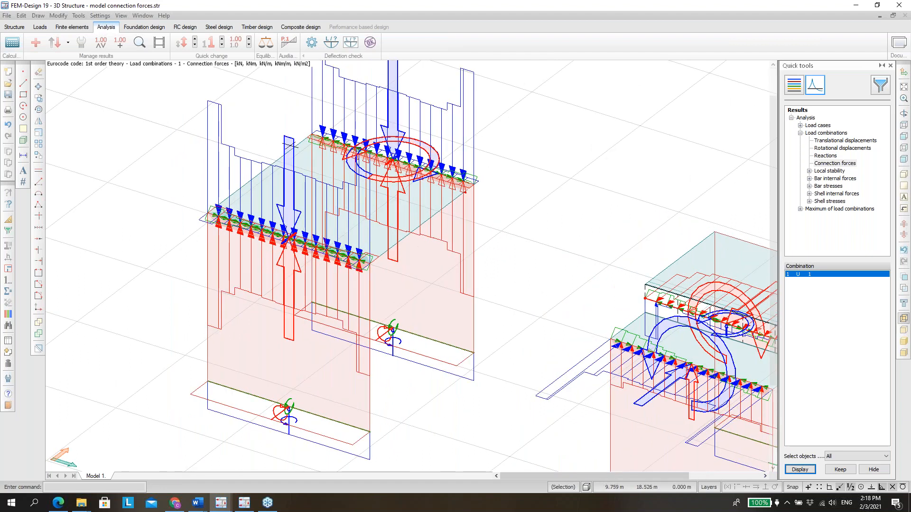
mouse_move(288, 142)
scroll(228, 165, "down", 1)
scroll(228, 165, "down", 2)
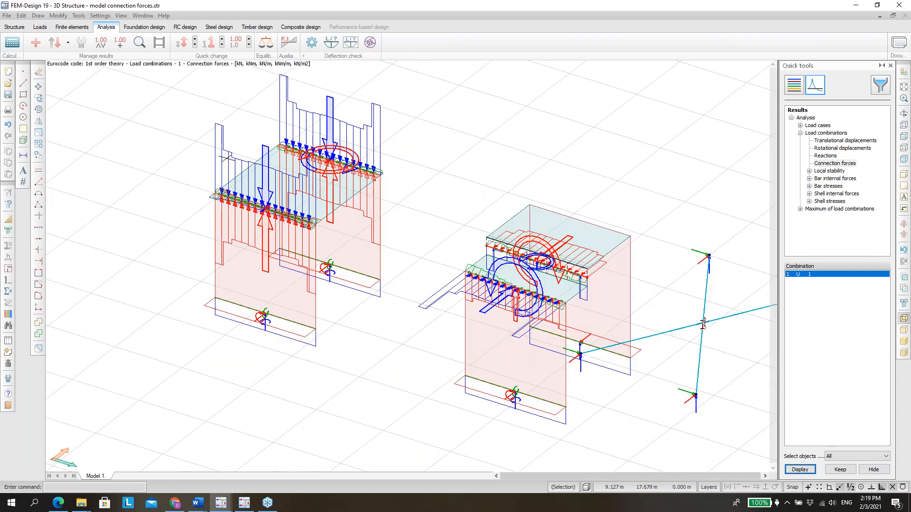
Examine the connection forces and resultant moments along the line connection between the two slab levels of the second structure.
scroll(703, 324, "down", 2)
scroll(658, 278, "up", 5)
scroll(283, 161, "up", 1)
middle_click_drag(284, 161, 370, 168, "shift")
scroll(374, 163, "up", 2)
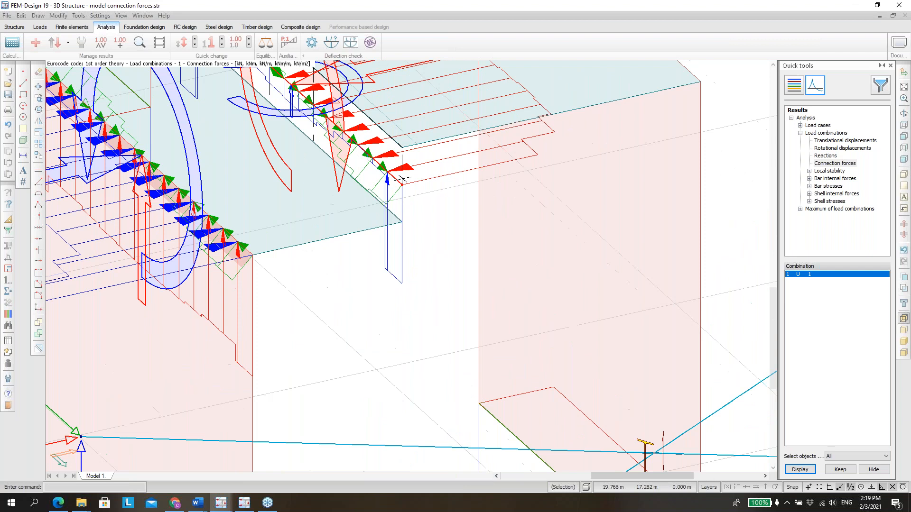
scroll(401, 179, "up", 2)
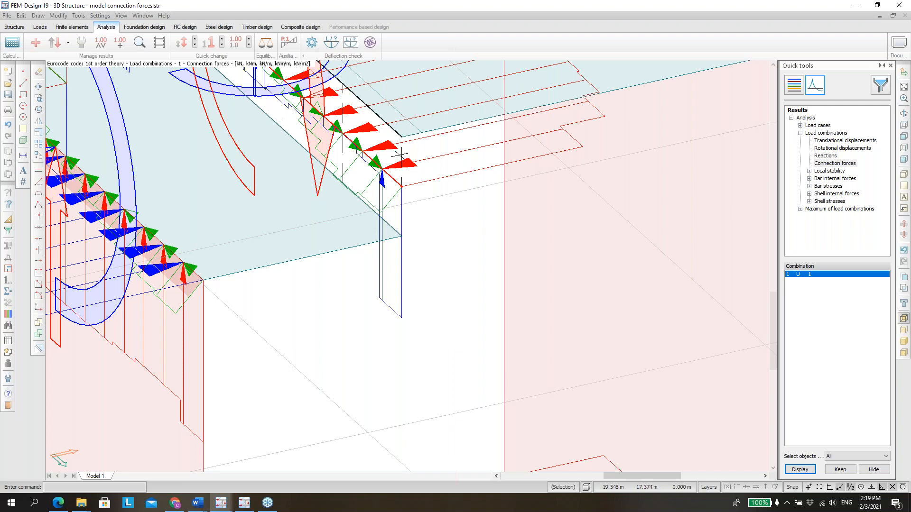
scroll(398, 148, "down", 5)
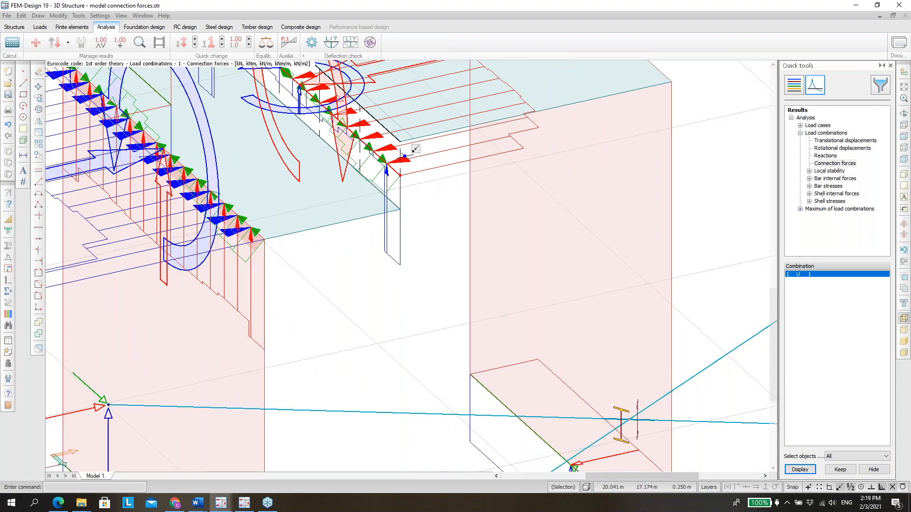
scroll(425, 158, "up", 4)
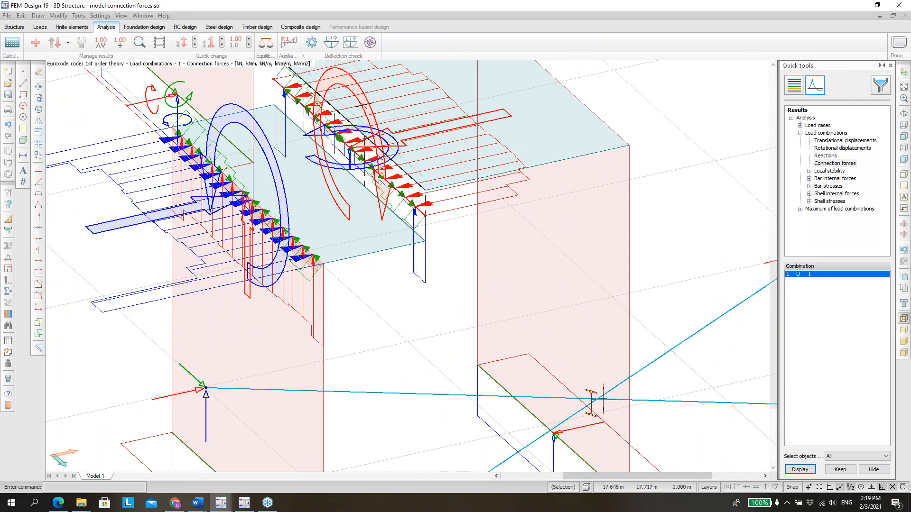
middle_click_drag(348, 120, 373, 154, "alt")
scroll(373, 154, "up", 2)
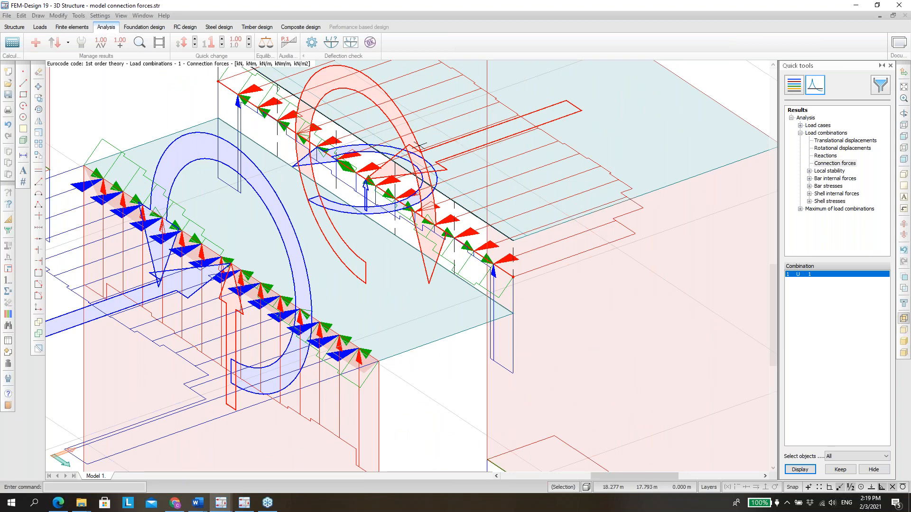
Show the model's loads and examine those acting on both wall-and-slab structures and on the crossing beams.
scroll(403, 156, "down", 2)
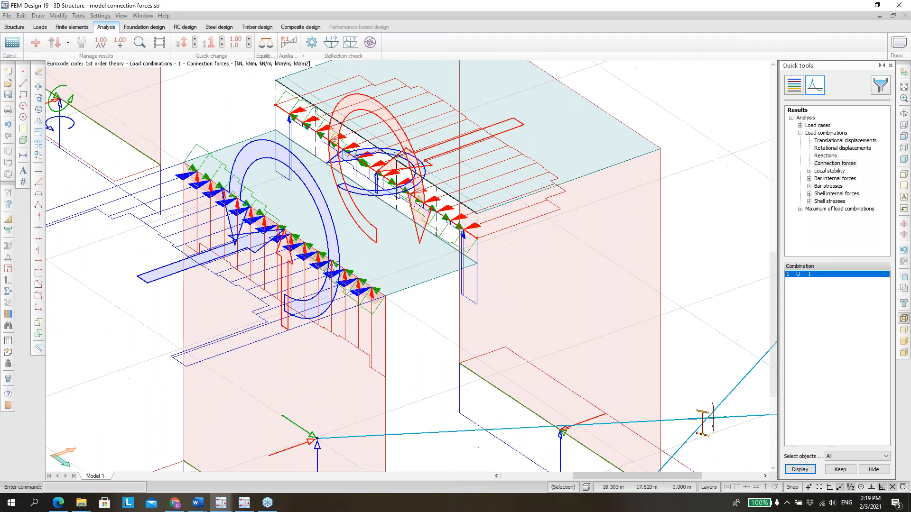
scroll(360, 145, "down", 4)
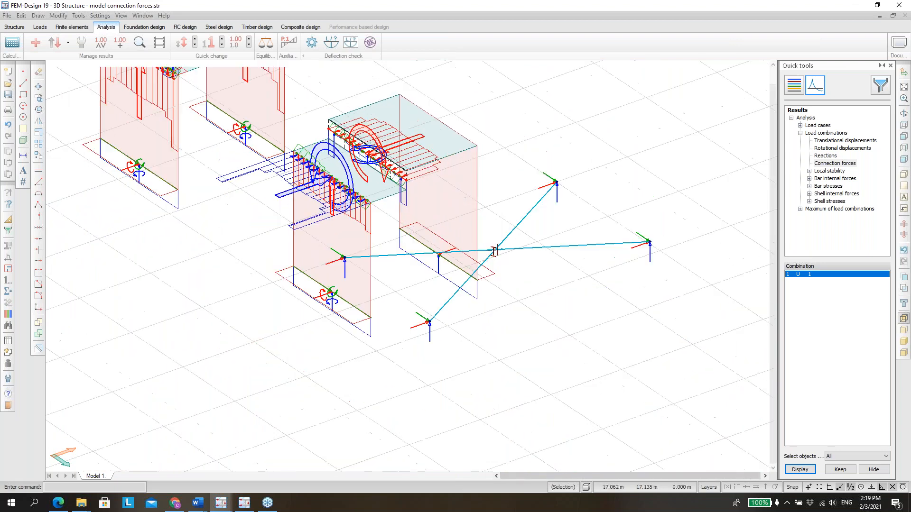
middle_click_drag(342, 162, 451, 168, "shift")
left_click(44, 30)
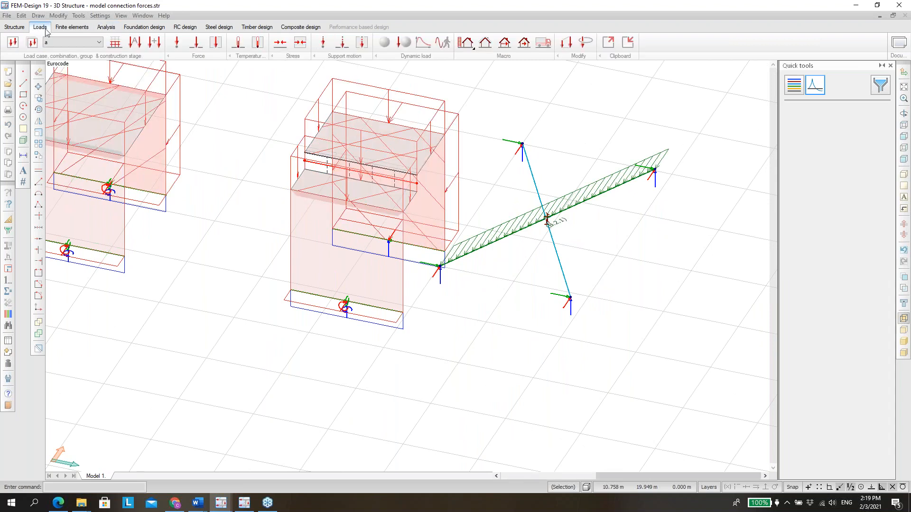
scroll(557, 166, "down", 3)
scroll(459, 164, "up", 2)
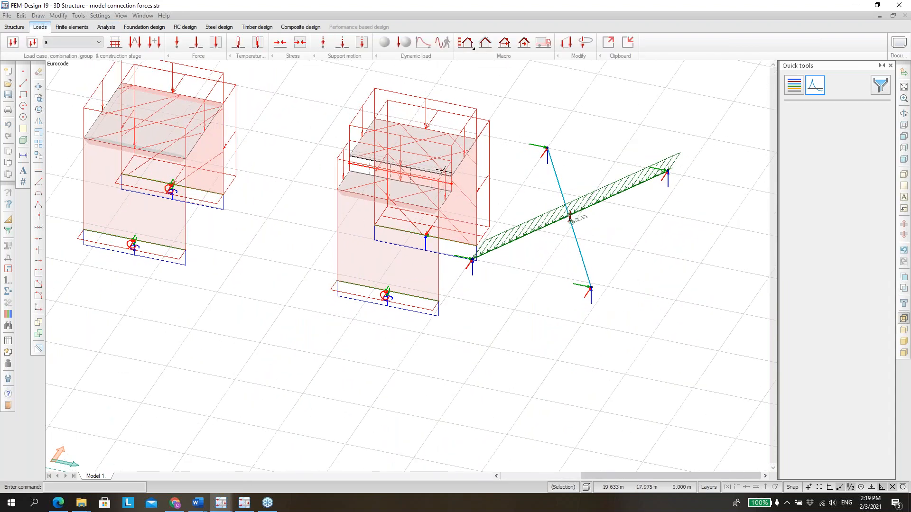
scroll(456, 174, "down", 4)
middle_click_drag(630, 159, 495, 147, "shift")
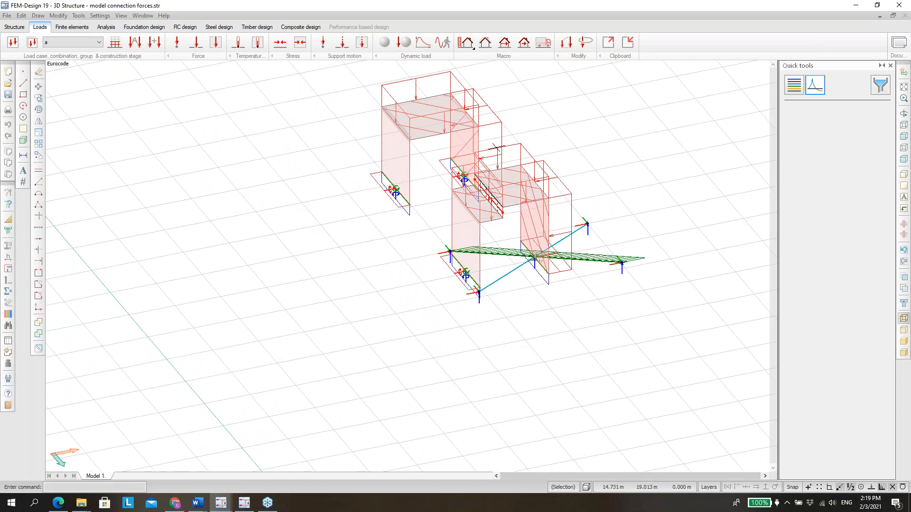
scroll(538, 246, "up", 1)
middle_click_drag(437, 192, 607, 176, "shift")
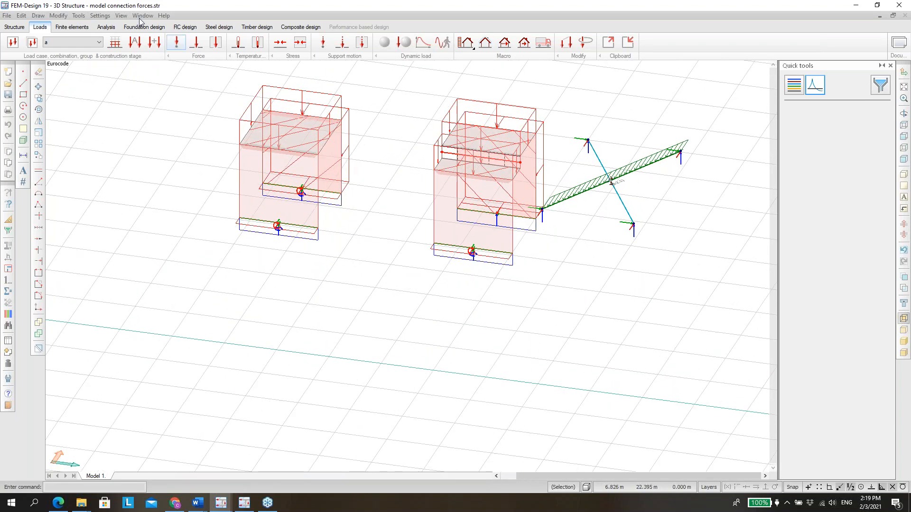
Display the translational displacements of load combination 1 on all objects as a graph.
left_click(106, 27)
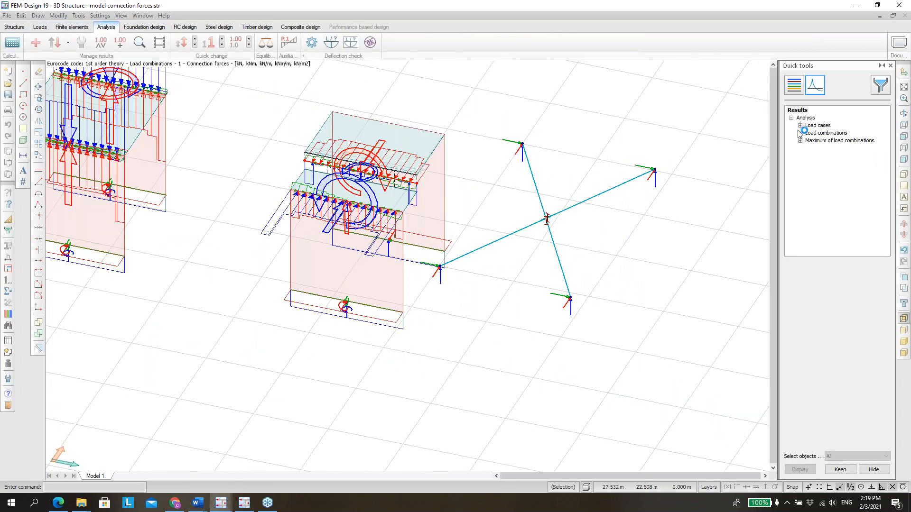
left_click(799, 133)
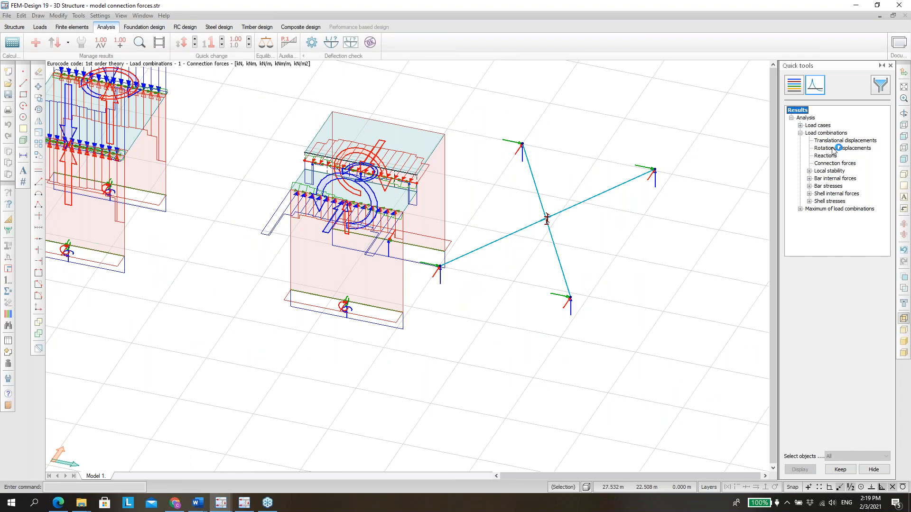
left_click(836, 140)
left_click(802, 469)
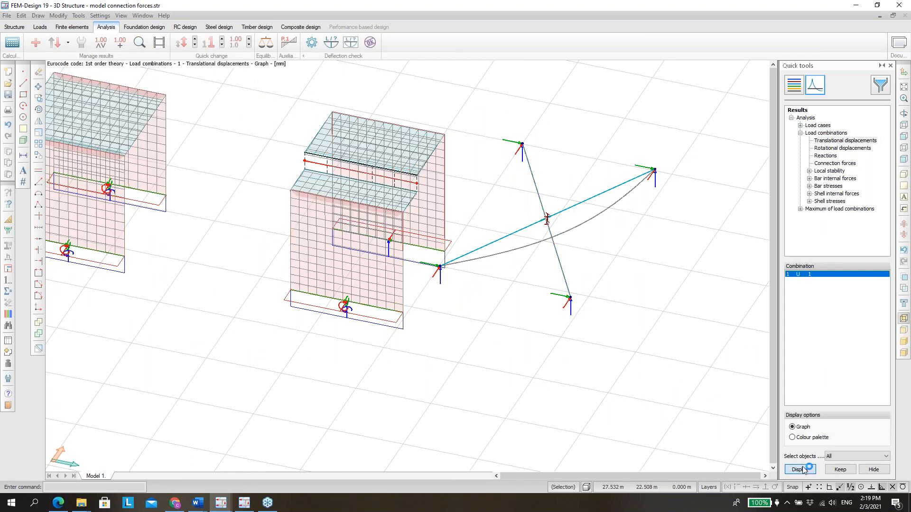
Examine the displacement curves of the two crossing beams around their point connection.
scroll(557, 204, "up", 4)
middle_click_drag(502, 237, 594, 182)
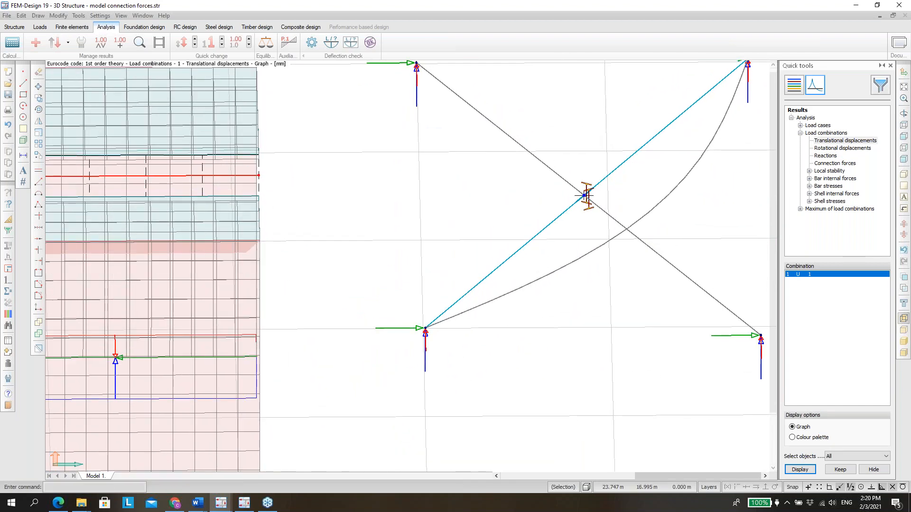
mouse_move(586, 193)
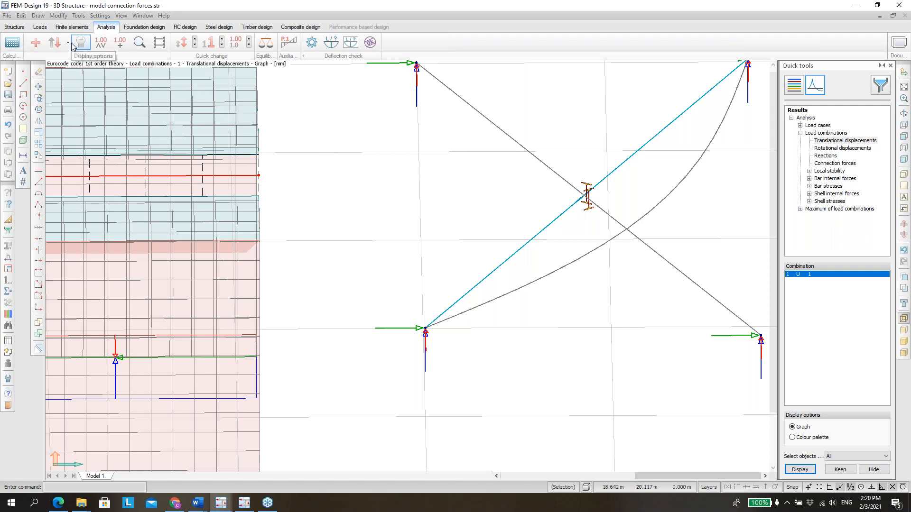
scroll(455, 128, "down", 9)
middle_click_drag(554, 137, 458, 145, "shift")
Return to the structural model and review the edge connection stiffness data of the first structure's slab edge, leaving it unmodified.
left_click(14, 28)
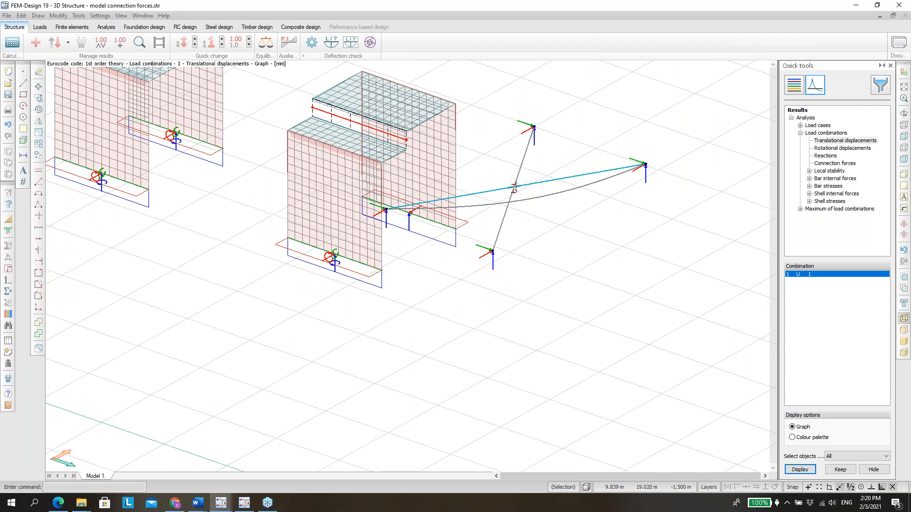
scroll(620, 409, "down", 3)
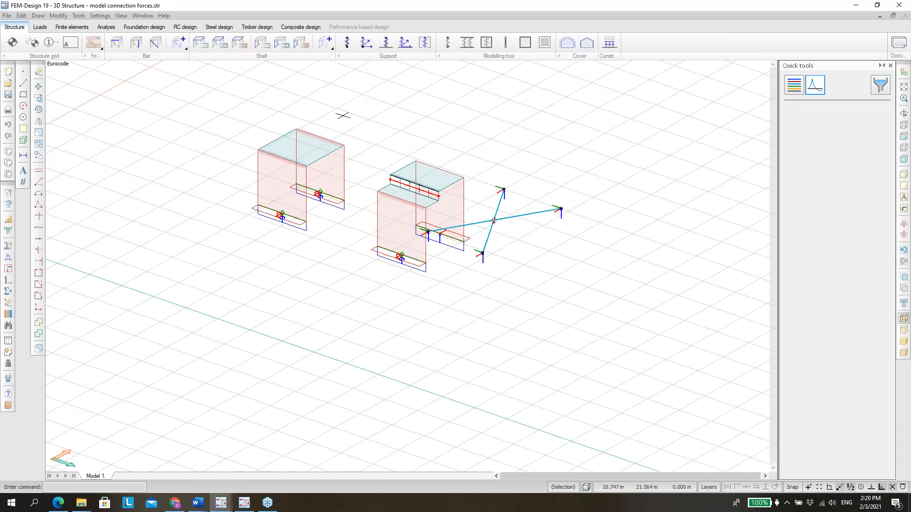
scroll(289, 166, "up", 3)
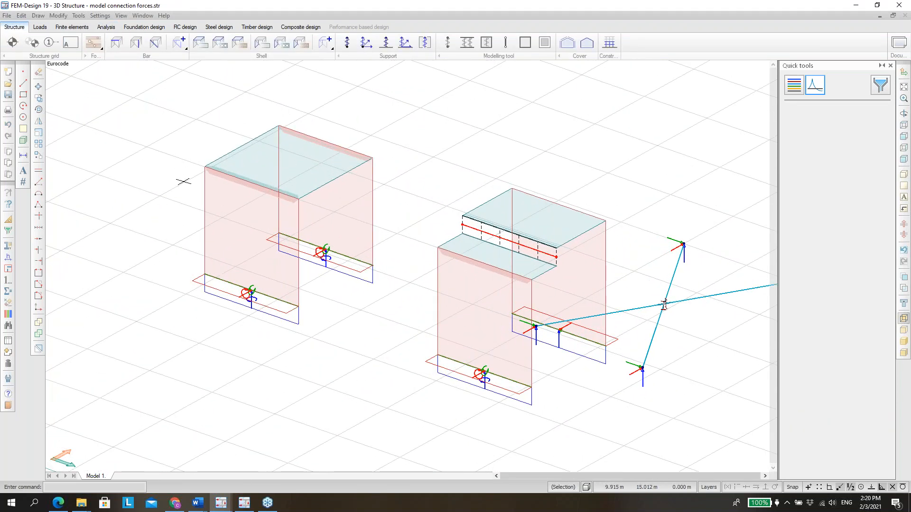
scroll(183, 181, "up", 2)
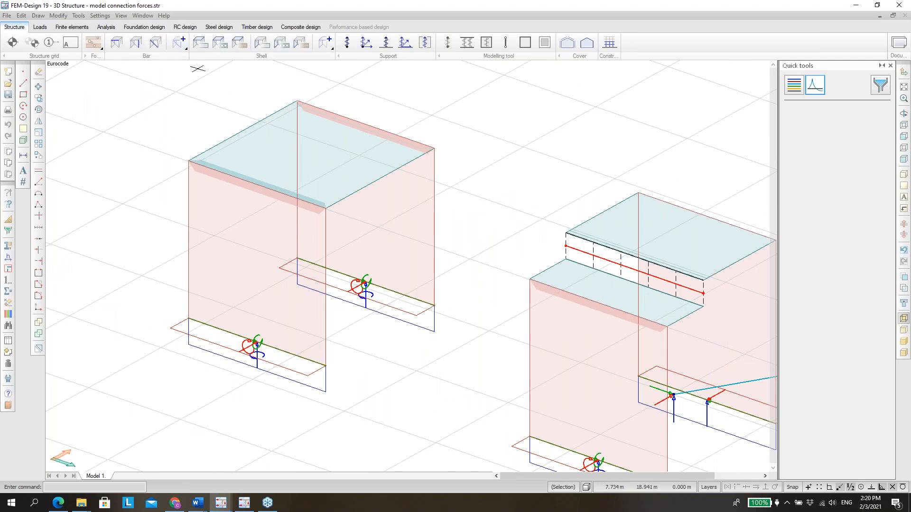
left_click(199, 43)
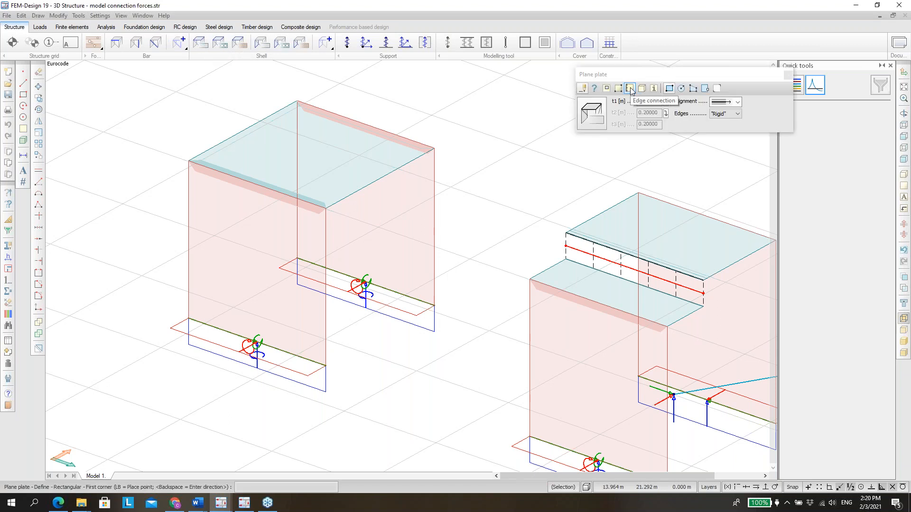
left_click(630, 89)
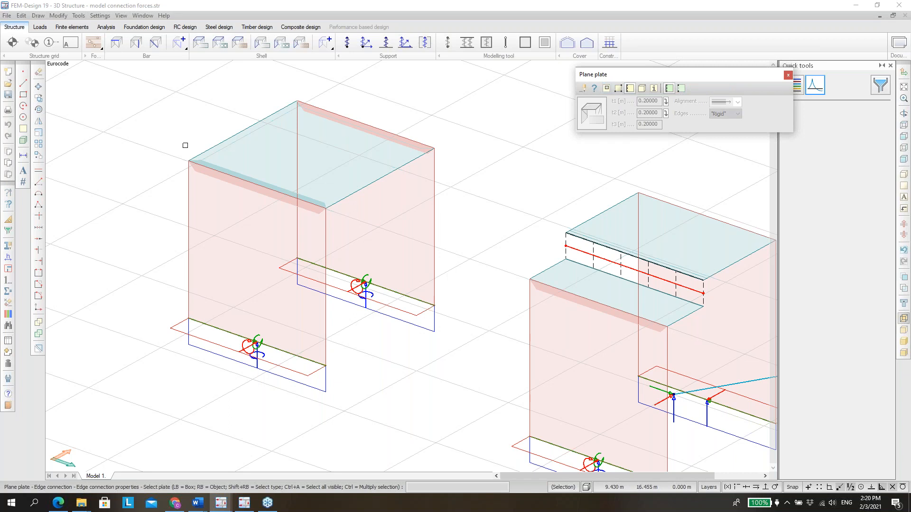
left_click(236, 175)
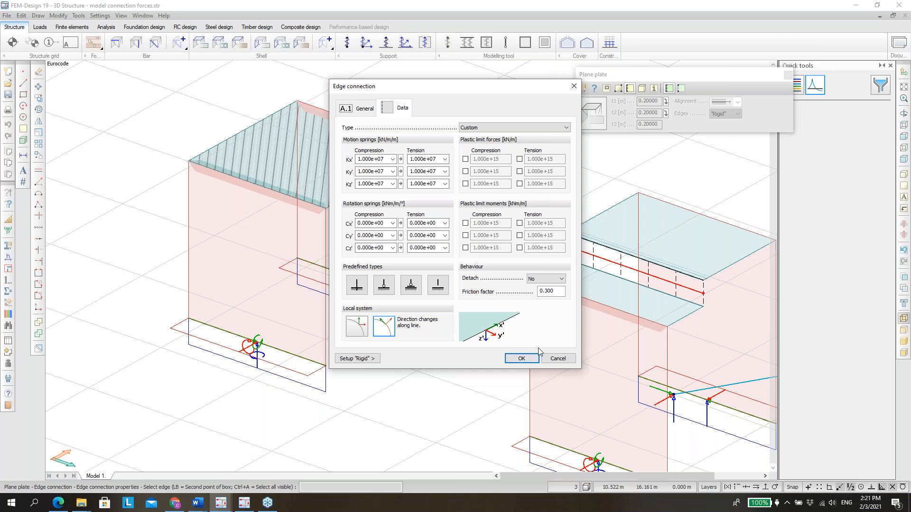
left_click(555, 362)
scroll(332, 195, "down", 2)
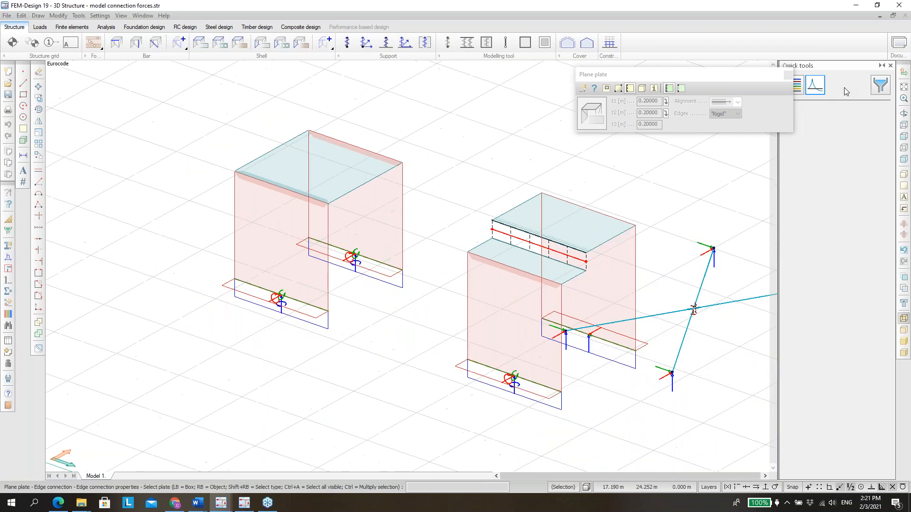
left_click(788, 74)
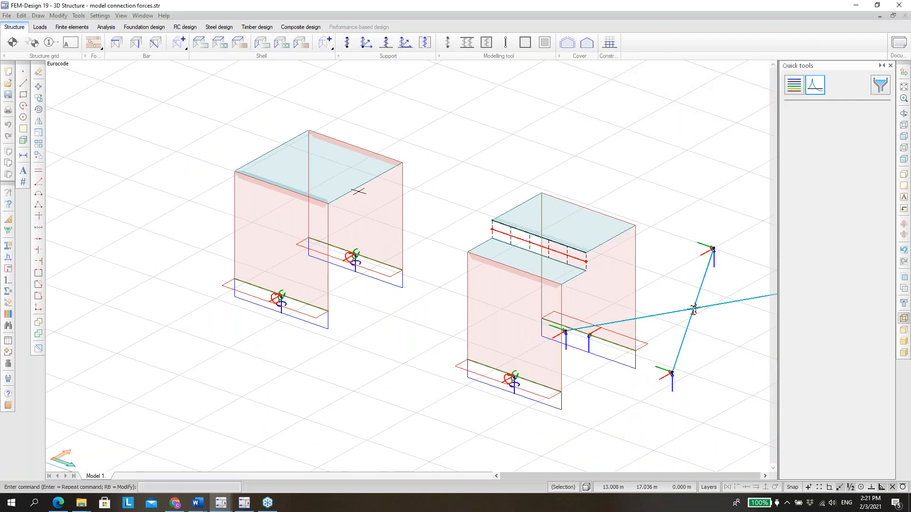
Review the default line connection data, including its springs and interface position, and discard the dialog.
scroll(359, 191, "down", 4)
scroll(544, 237, "up", 5)
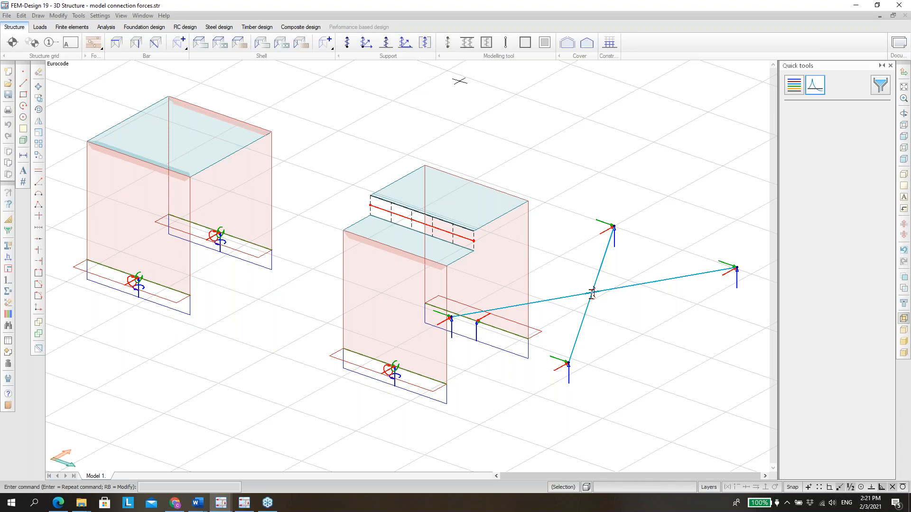
left_click(467, 43)
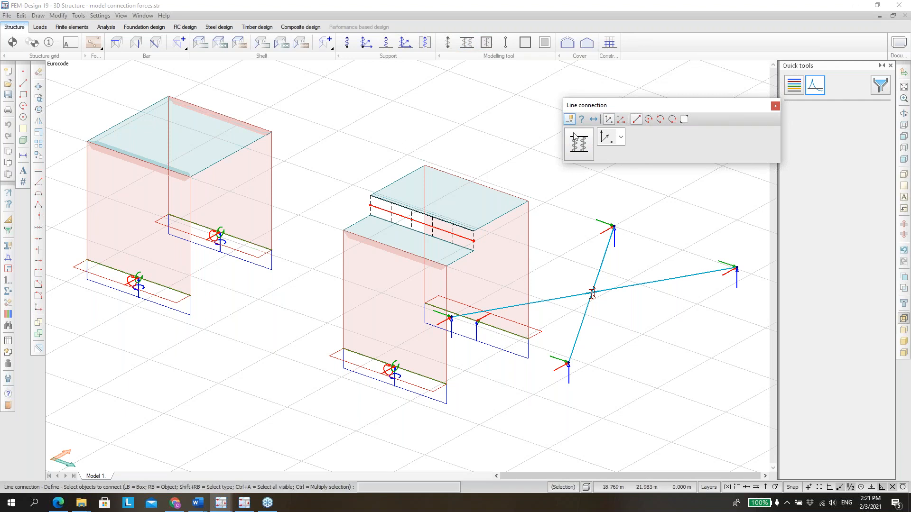
left_click(582, 152)
left_click_drag(477, 88, 618, 90)
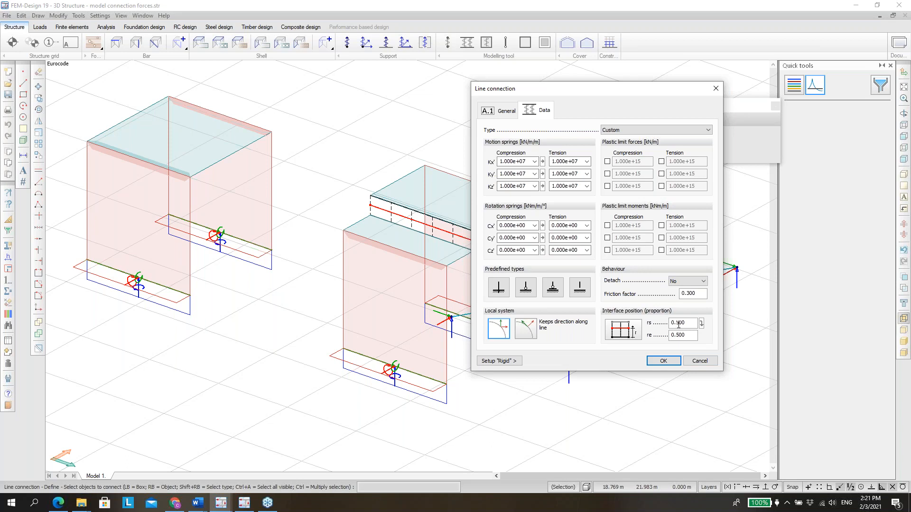
left_click(700, 361)
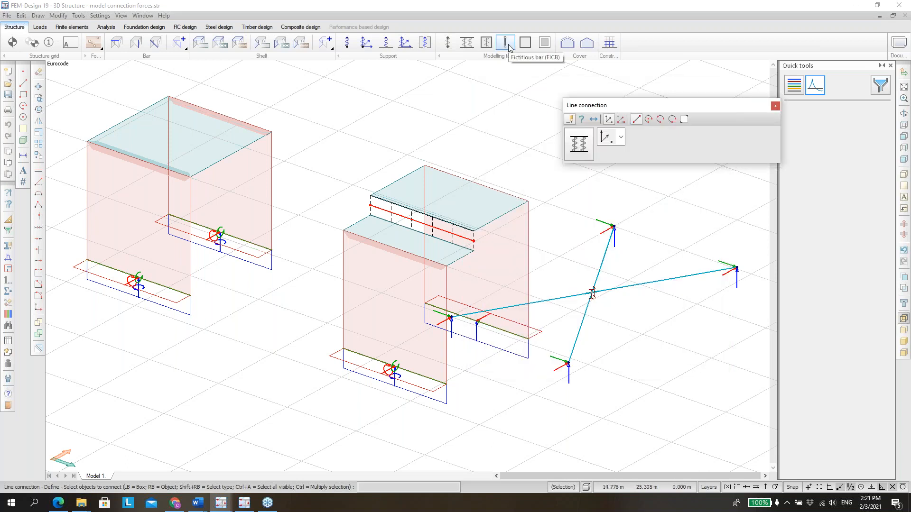
Review the default point connection data, including its springs, predefined types and interface position, and leave the command.
left_click(447, 41)
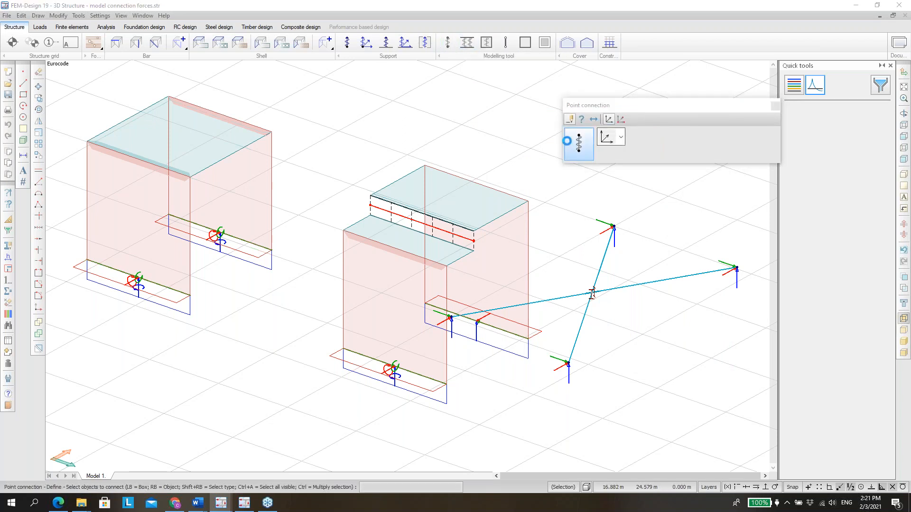
left_click(574, 143)
left_click_drag(477, 91, 354, 106)
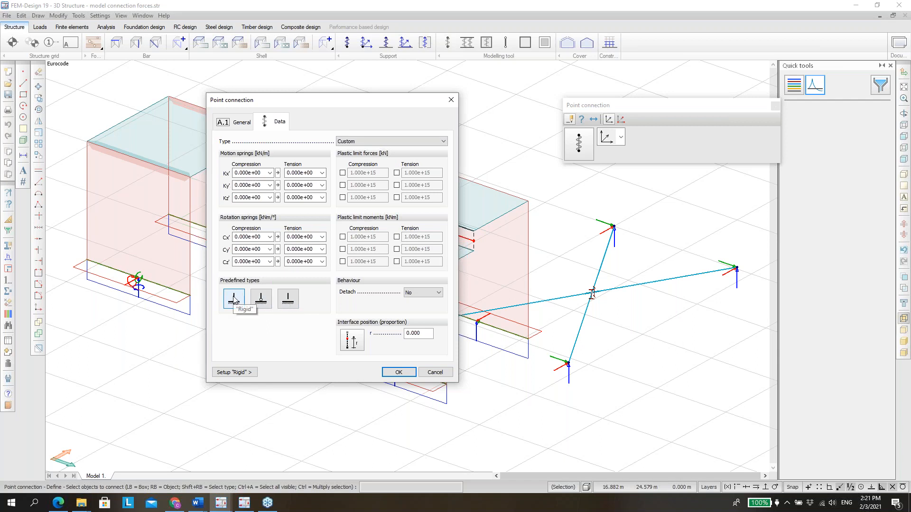
left_click(451, 100)
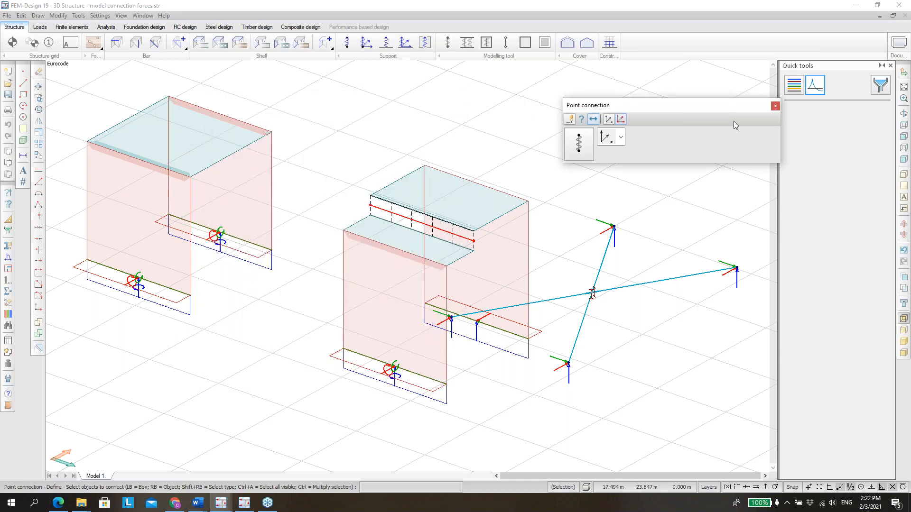
left_click(774, 106)
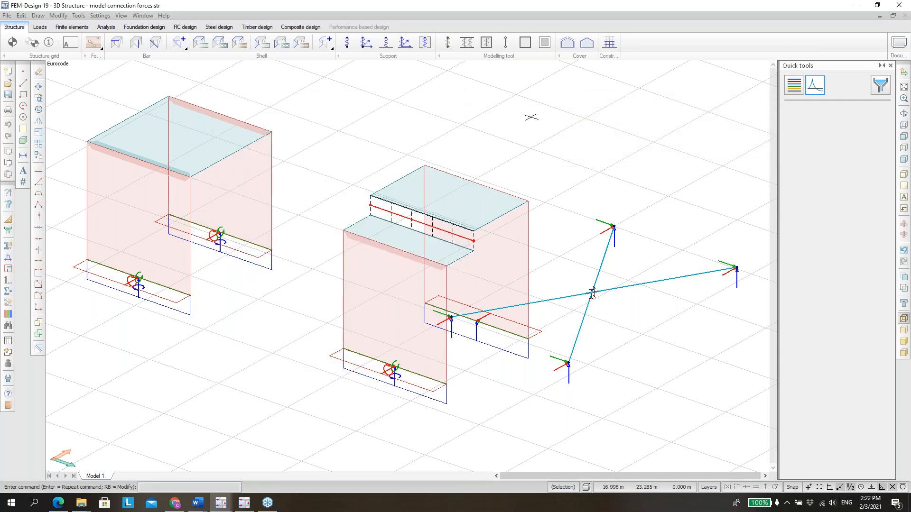
Review the end conditions and eccentricity settings in the properties of one crossing beam, without modifying them.
scroll(581, 294, "up", 2)
left_click_drag(620, 254, 403, 157)
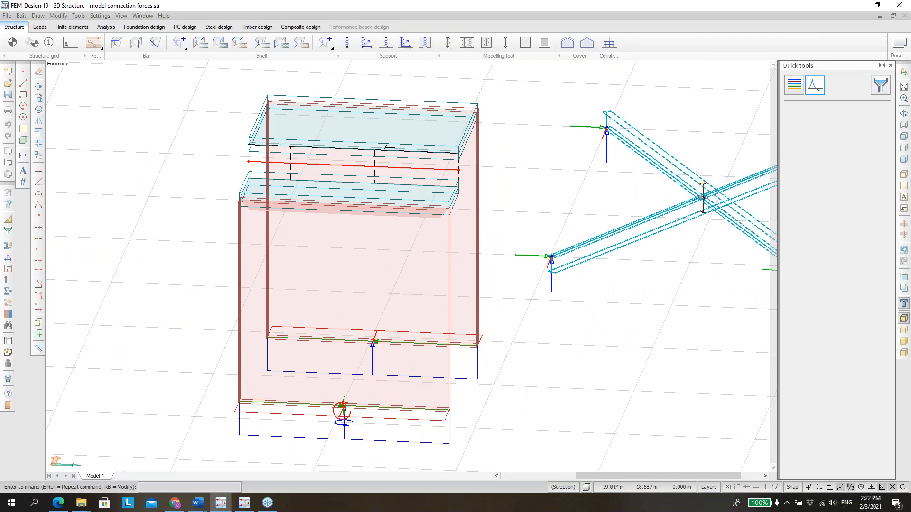
right_click(641, 225)
key("Escape")
right_click(622, 225)
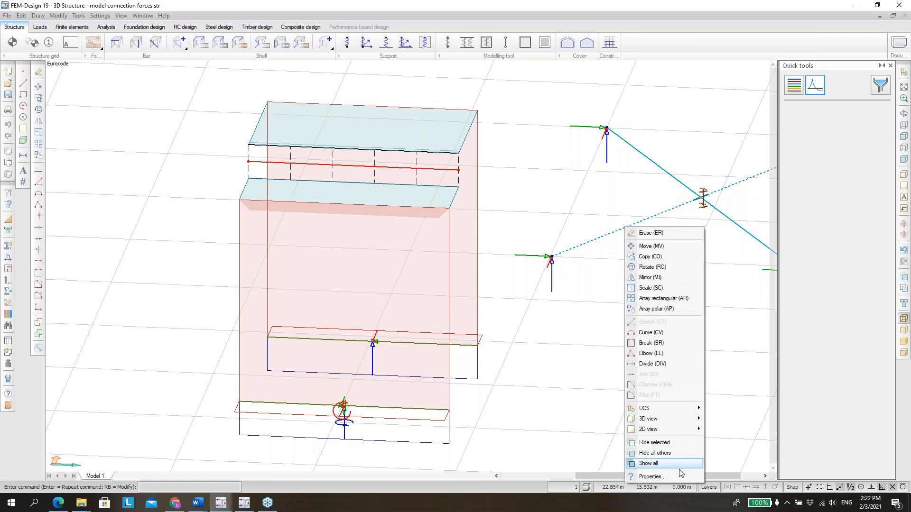
left_click(667, 476)
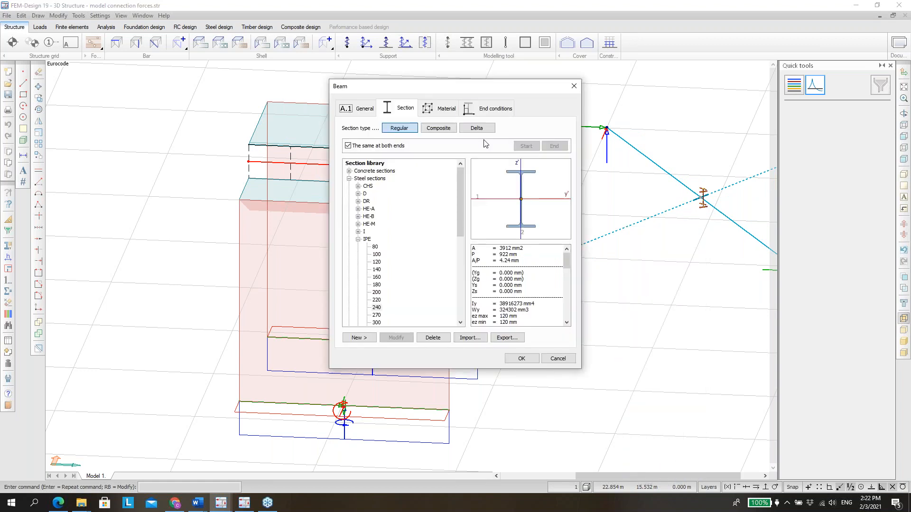
left_click(491, 109)
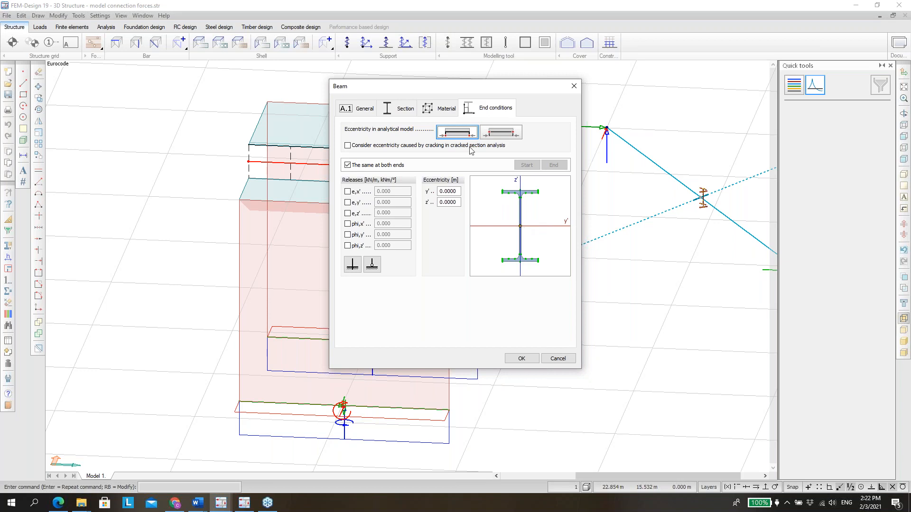
left_click(574, 86)
Review the physical alignment settings of the same crossing beam and discard the dialog.
left_click(114, 47)
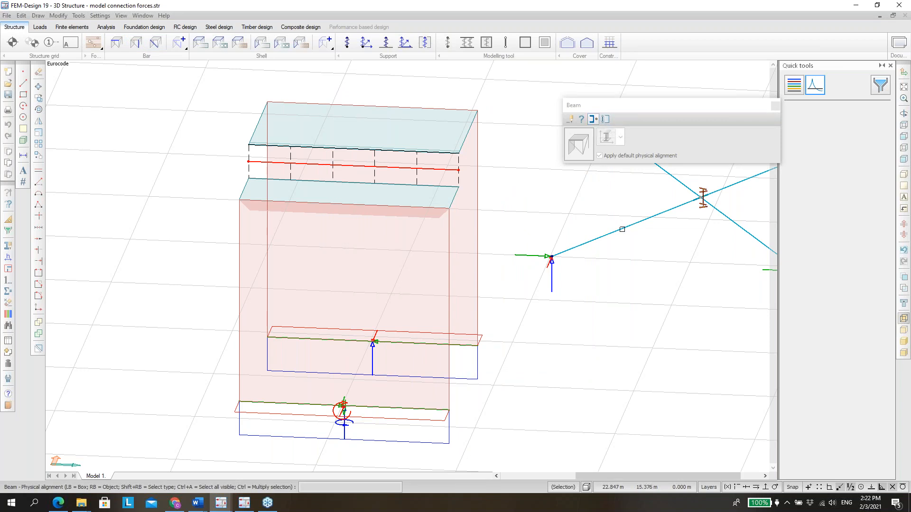
left_click(619, 228)
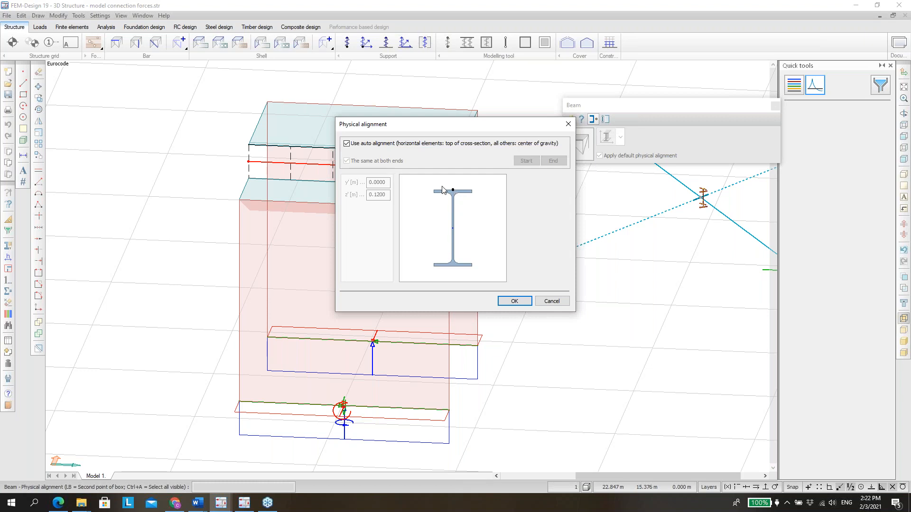
left_click(551, 301)
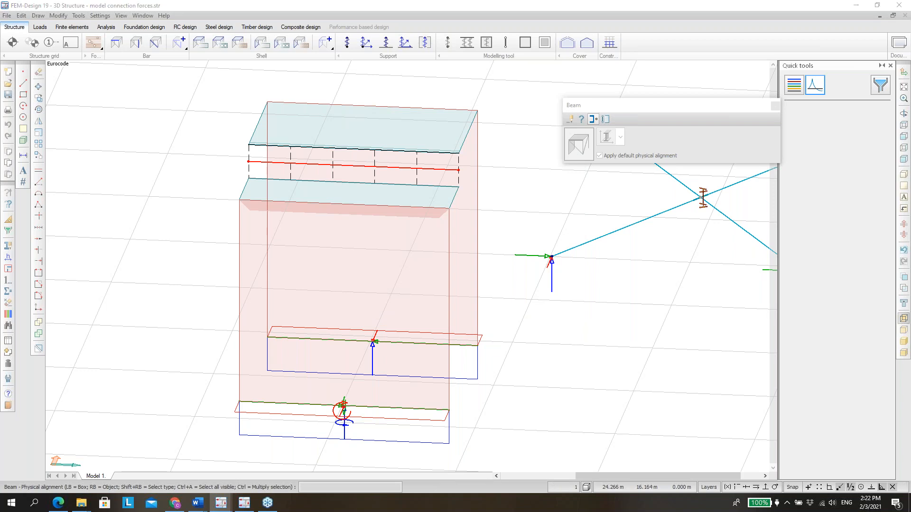
Review the physical alignment settings of the other crossing beam, discard the dialog and leave the beam command.
left_click(725, 220)
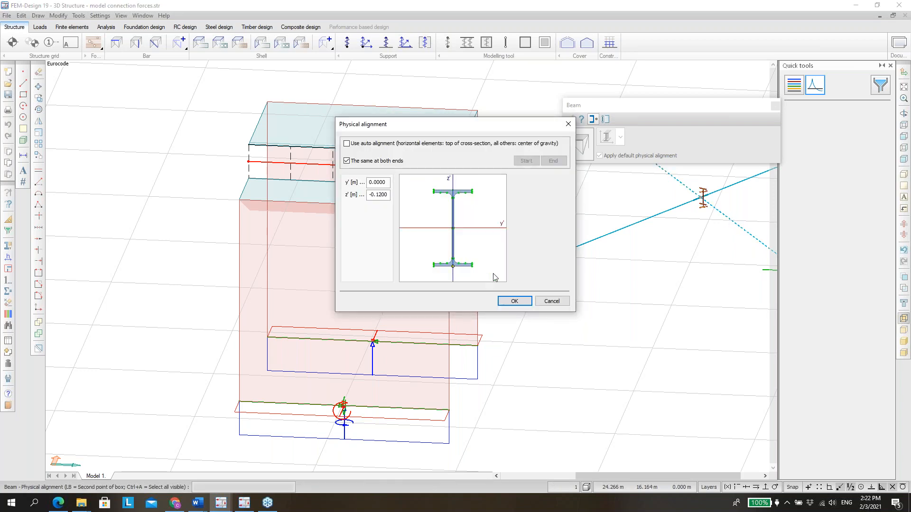
left_click(552, 301)
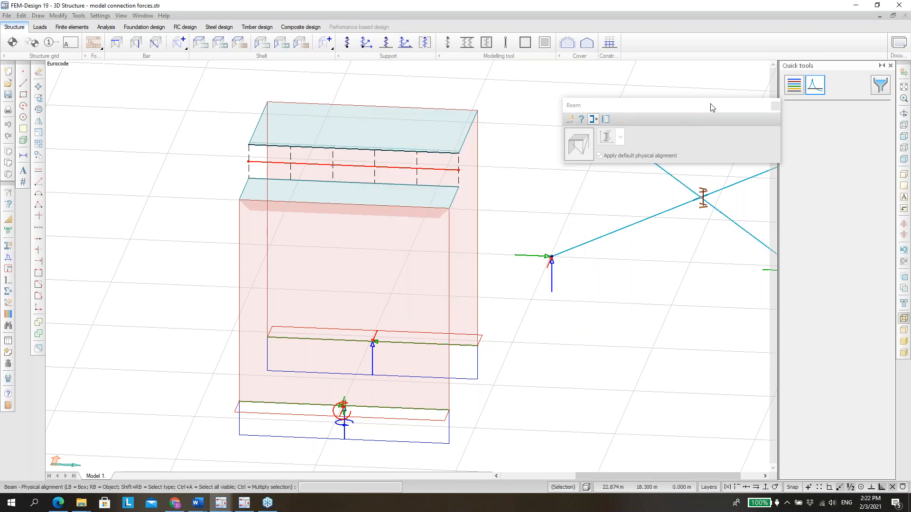
left_click(774, 105)
scroll(309, 161, "down", 5)
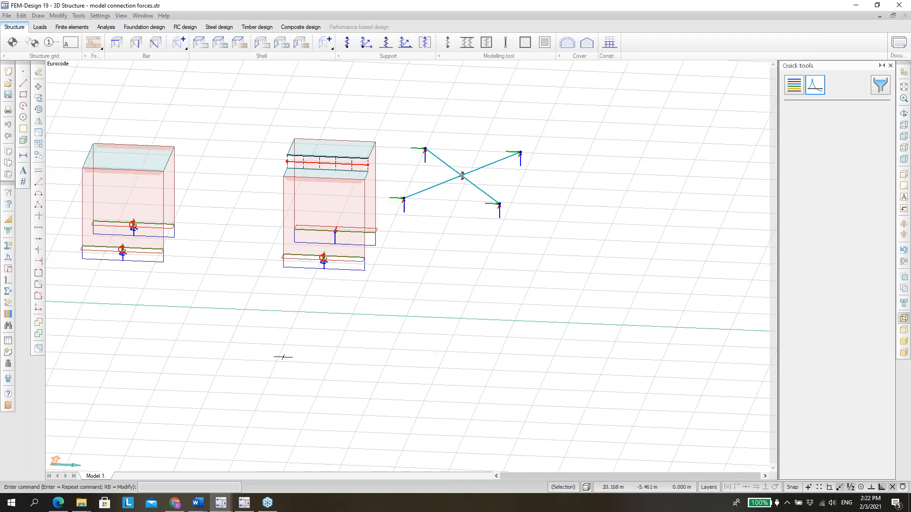
Switch to the HCS precamber simulation model and show its structure instead of the analysis results.
left_click(222, 507)
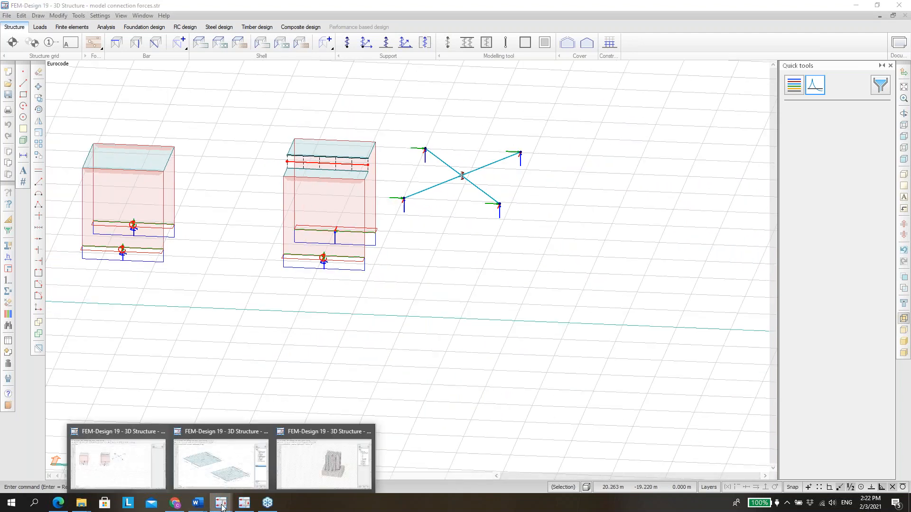
left_click(222, 467)
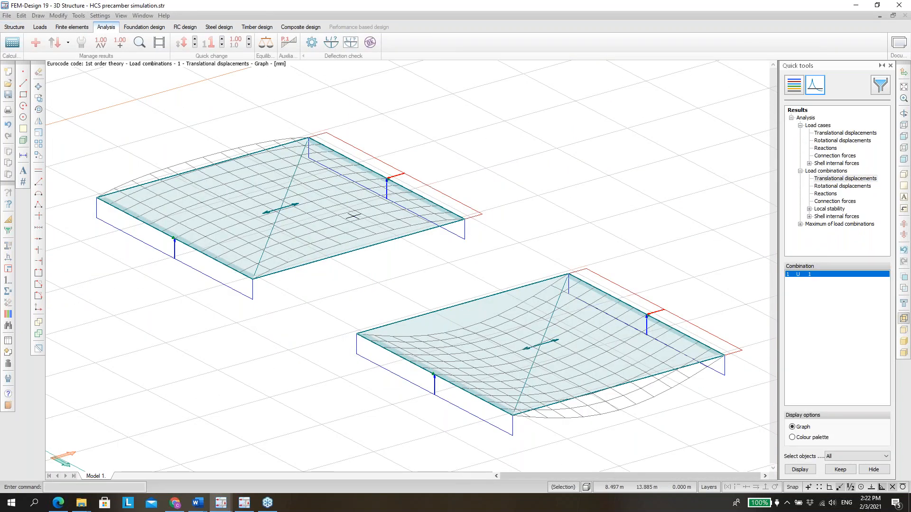
scroll(380, 214, "down", 2)
left_click(14, 27)
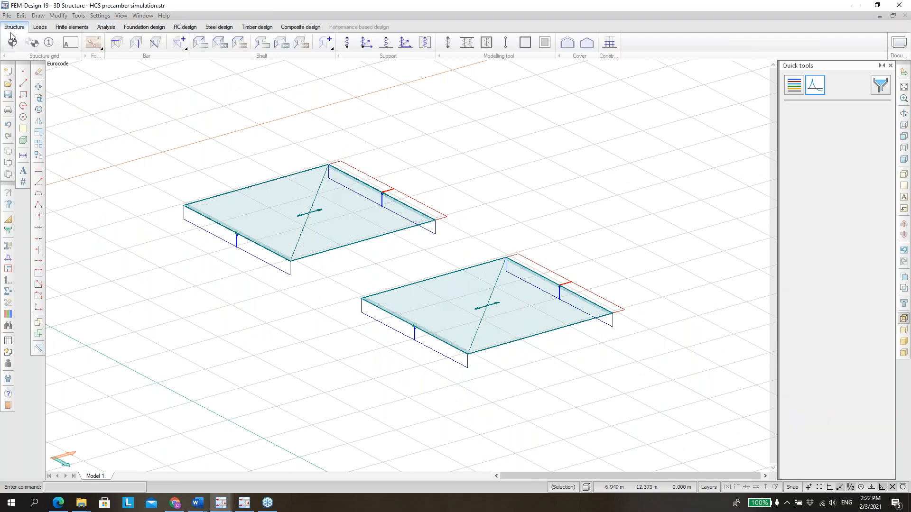
Display the two slabs as physical panels with hidden lines removed and examine their hollow-core sections.
key("ctrl+t")
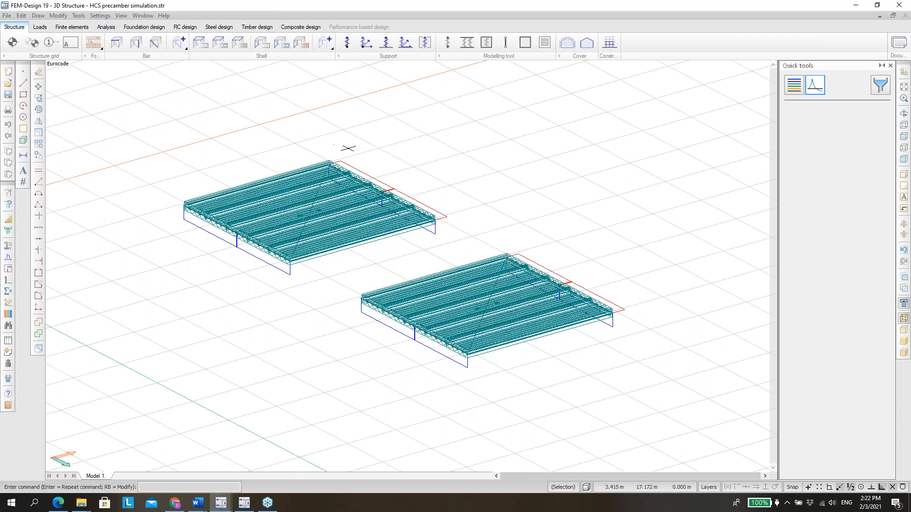
scroll(389, 198, "up", 2)
scroll(244, 161, "down", 2)
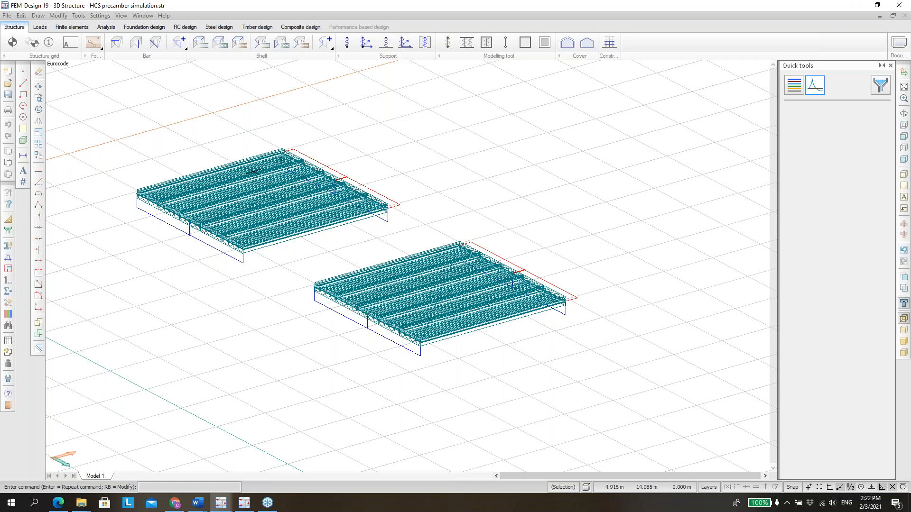
middle_click_drag(249, 172, 297, 155, "shift")
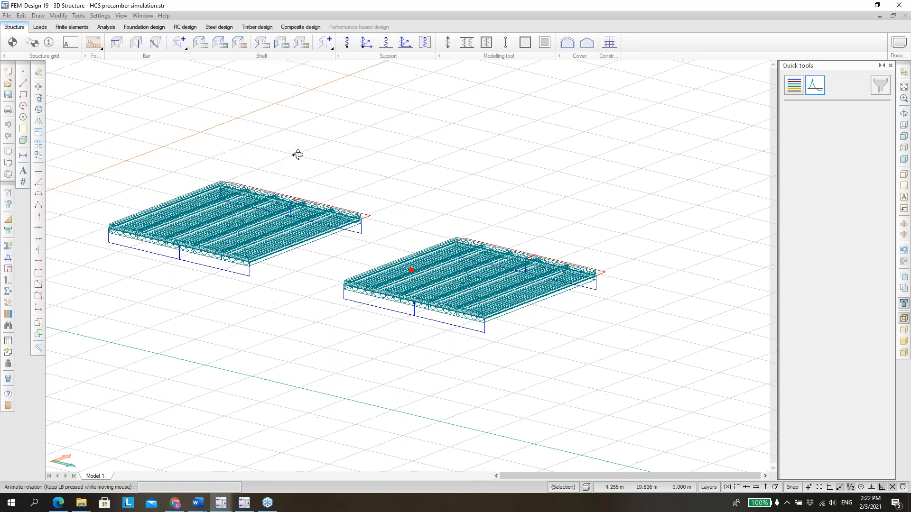
left_click(904, 330)
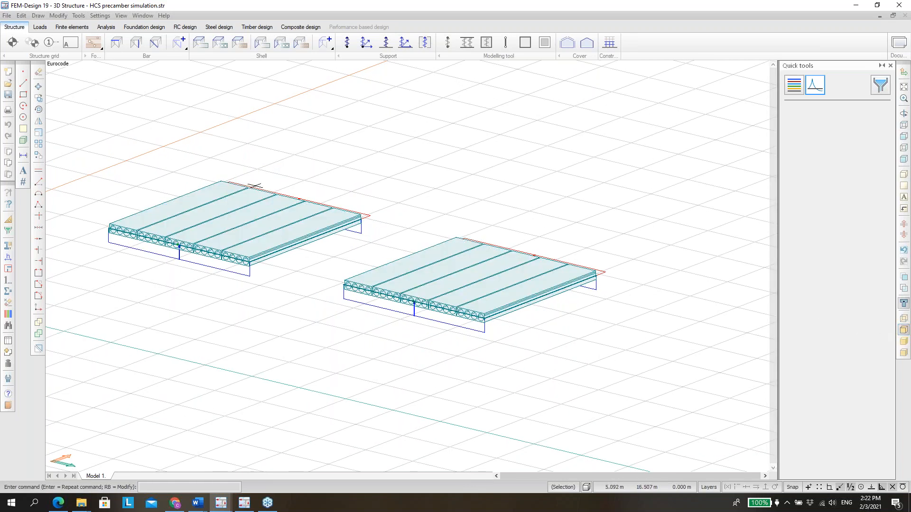
scroll(255, 186, "up", 1)
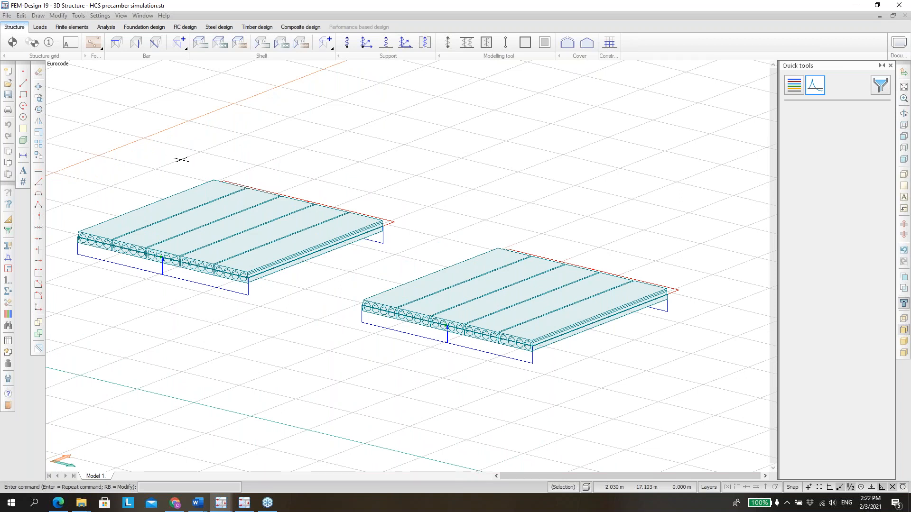
middle_click_drag(287, 257, 313, 271, "shift")
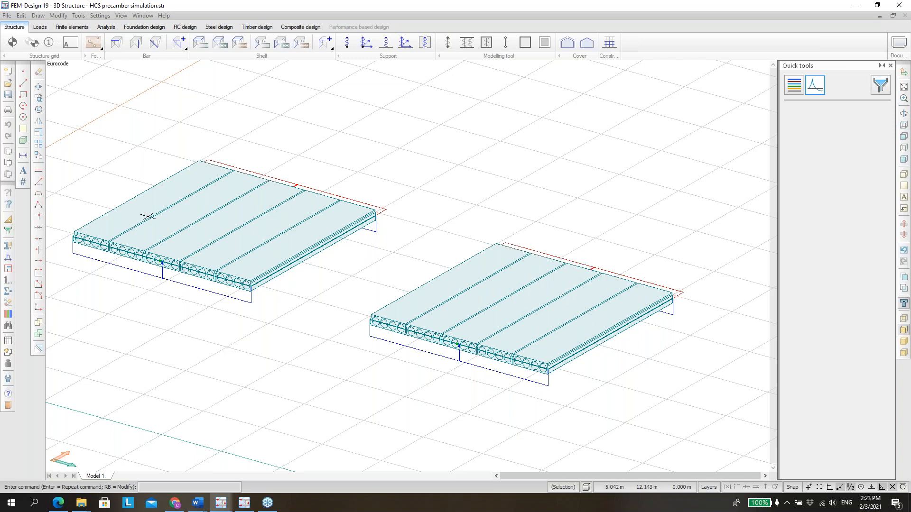
Return the slabs to the analytical display, view the surface loads of load case a and go back to the structure.
key("ctrl+t")
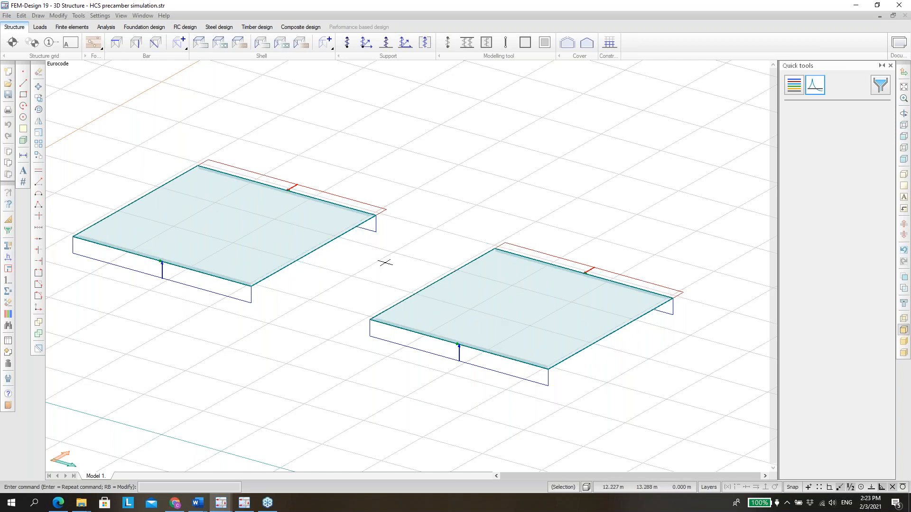
scroll(407, 245, "down", 1)
middle_click_drag(522, 287, 463, 246, "shift")
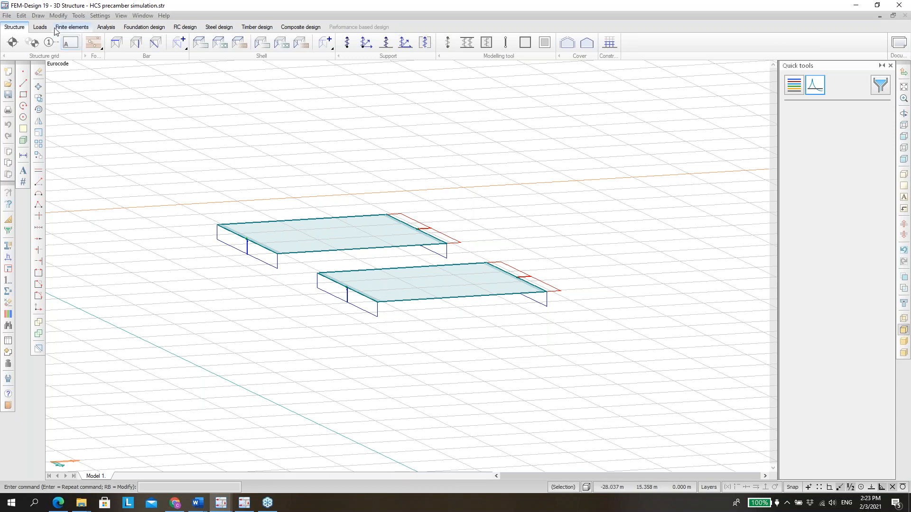
left_click(40, 27)
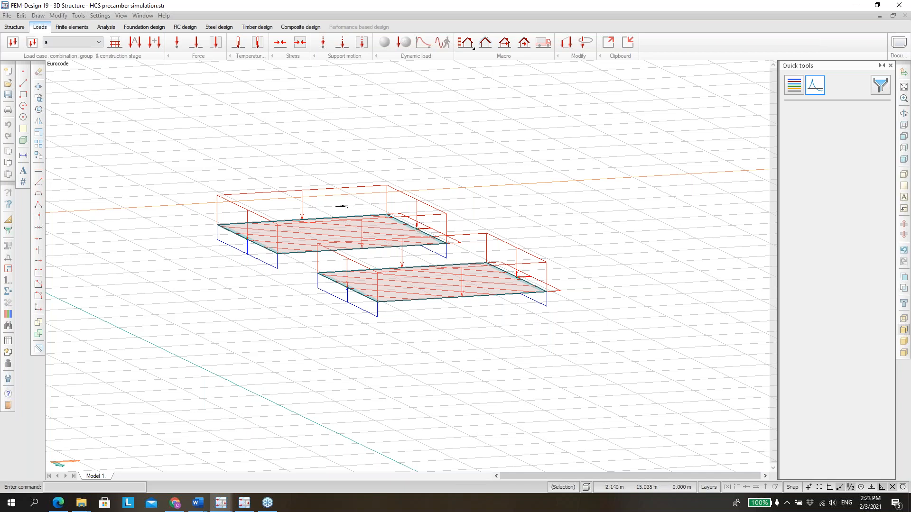
left_click(14, 27)
Review the camber simulation by prestressing settings in the rear profiled plate's general properties and discard the dialog.
middle_click_drag(410, 207, 453, 260)
right_click(286, 212)
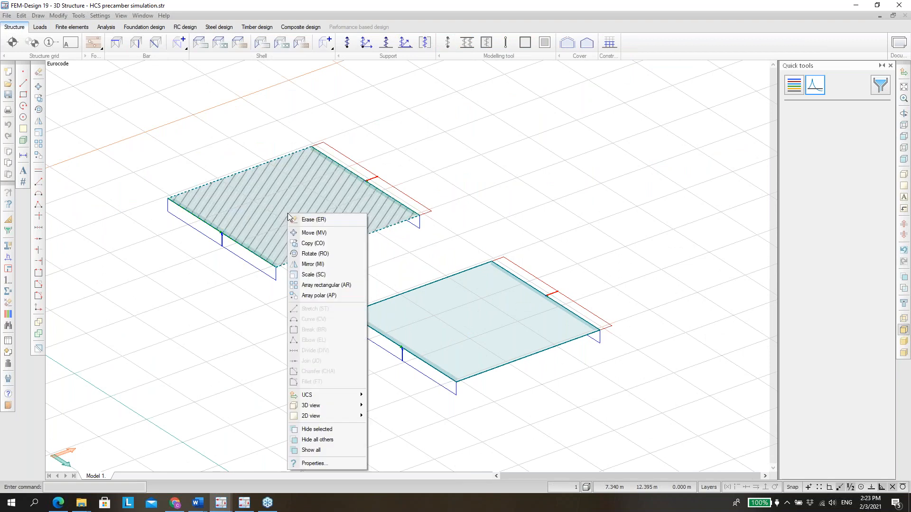
left_click(353, 463)
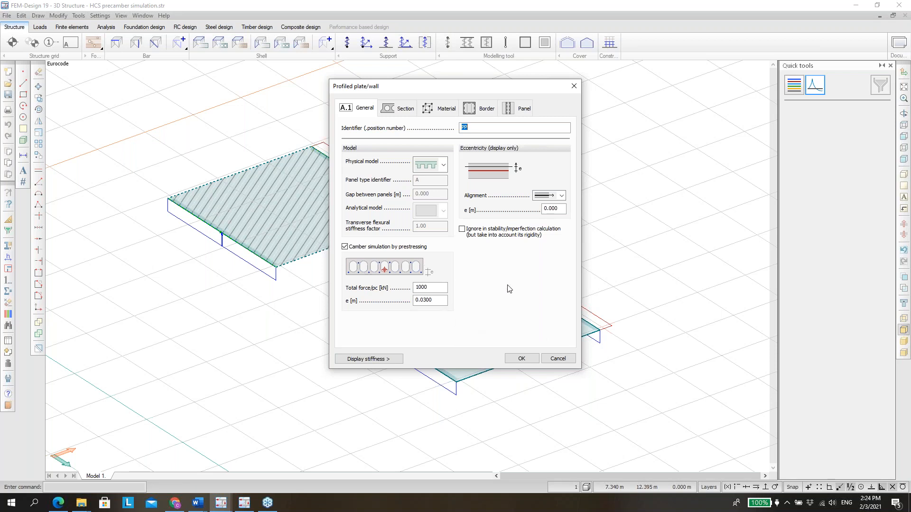
left_click(572, 361)
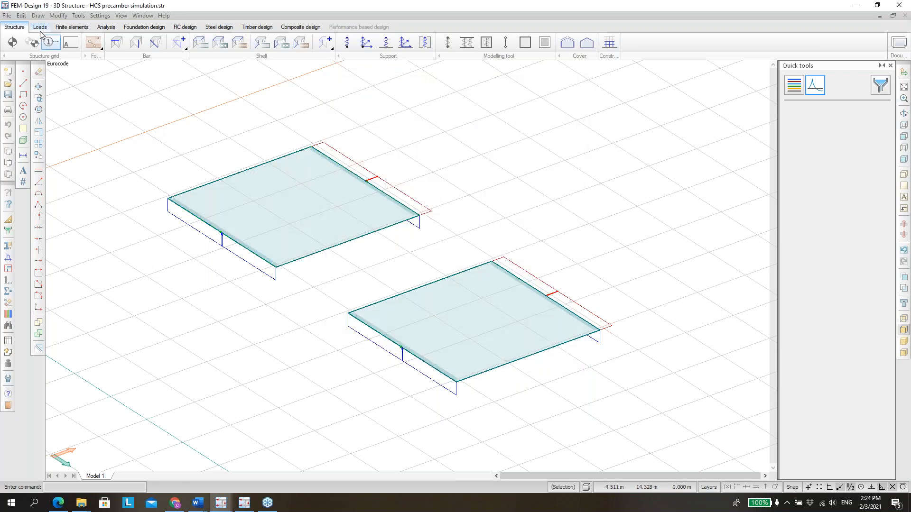
Review the names and types in the load case list, including the camber simulation case, and close it without changes.
left_click(39, 27)
left_click(74, 43)
left_click(73, 46)
left_click(13, 43)
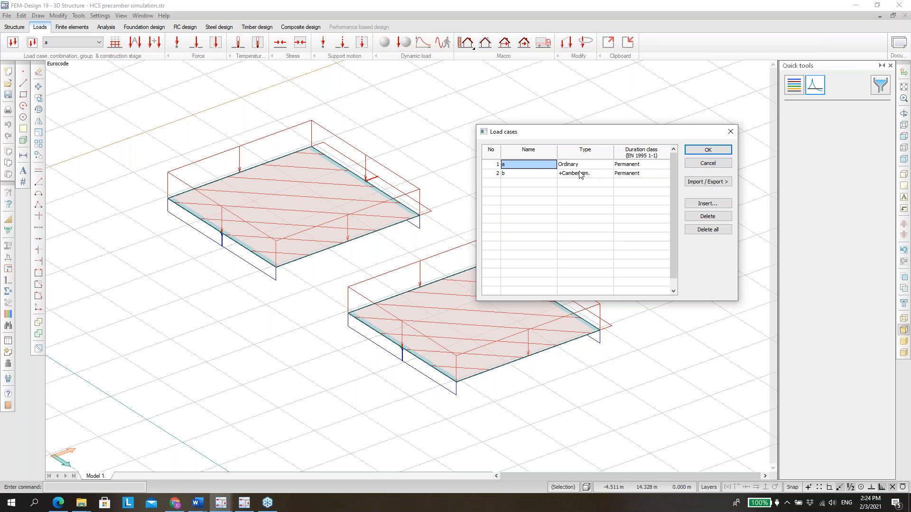
left_click(730, 131)
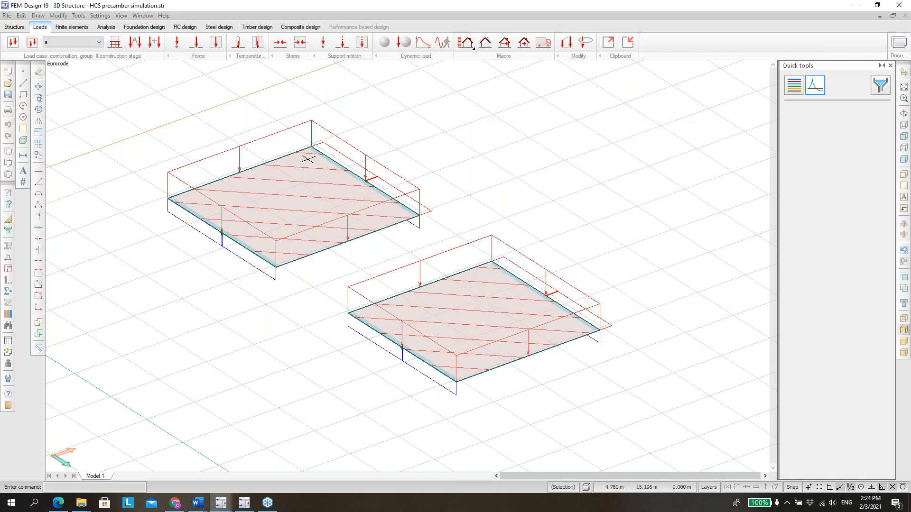
Display the translational displacements of load case b as a graph and examine the deformation of both slabs.
left_click(107, 27)
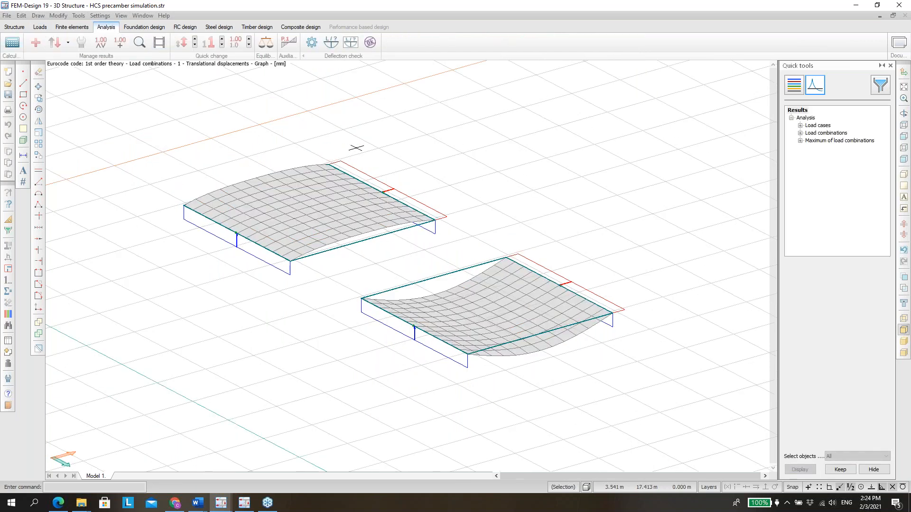
left_click(800, 126)
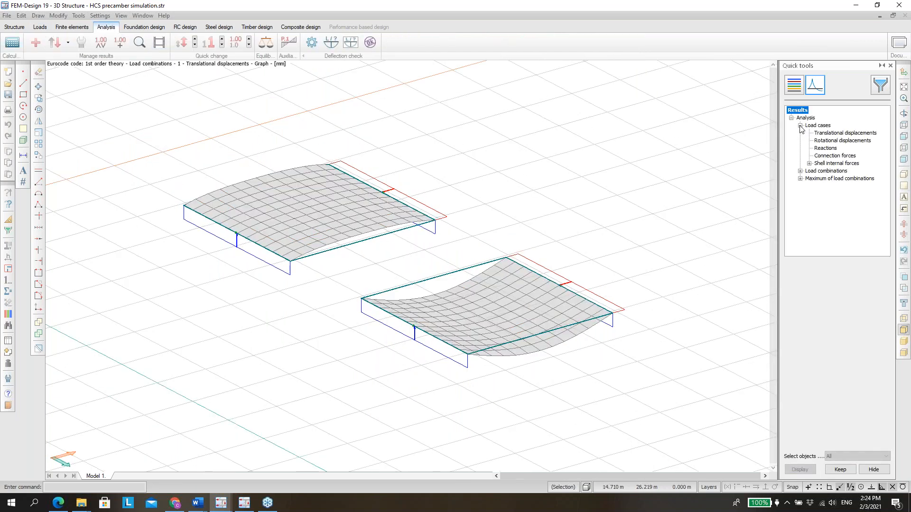
left_click(829, 133)
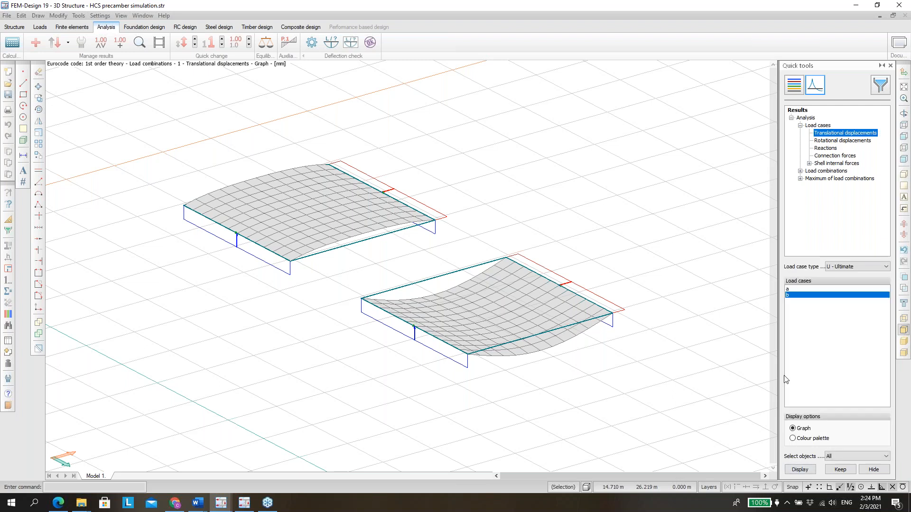
left_click(801, 470)
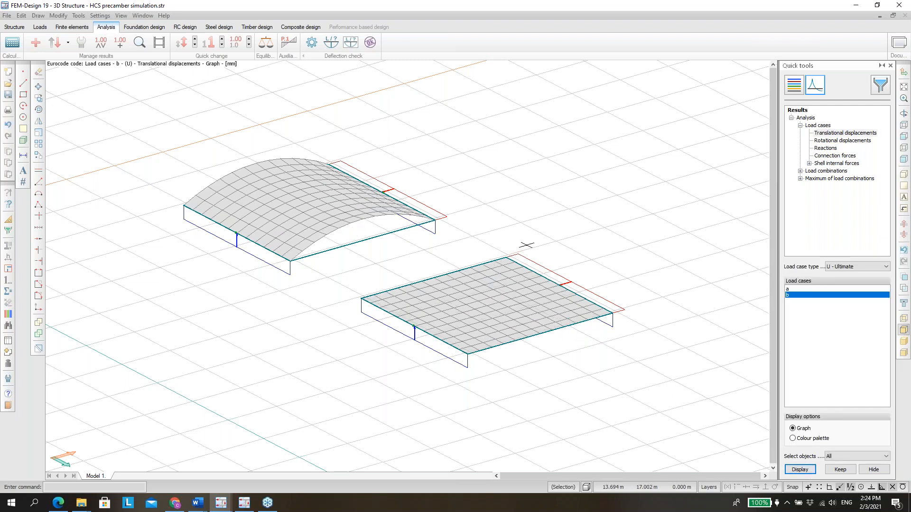
middle_click_drag(618, 297, 615, 297)
left_click_drag(615, 298, 309, 240)
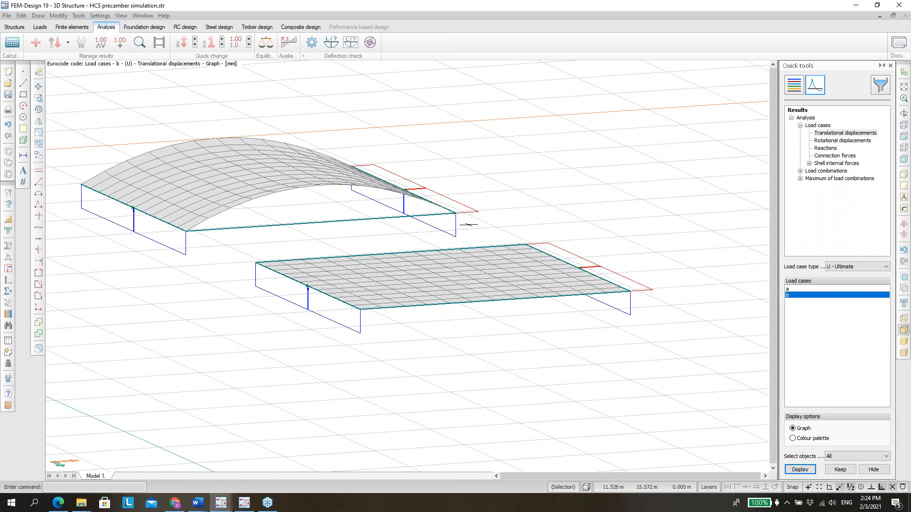
scroll(469, 225, "down", 5)
scroll(297, 207, "up", 2)
left_click_drag(307, 197, 539, 234)
scroll(446, 160, "down", 3)
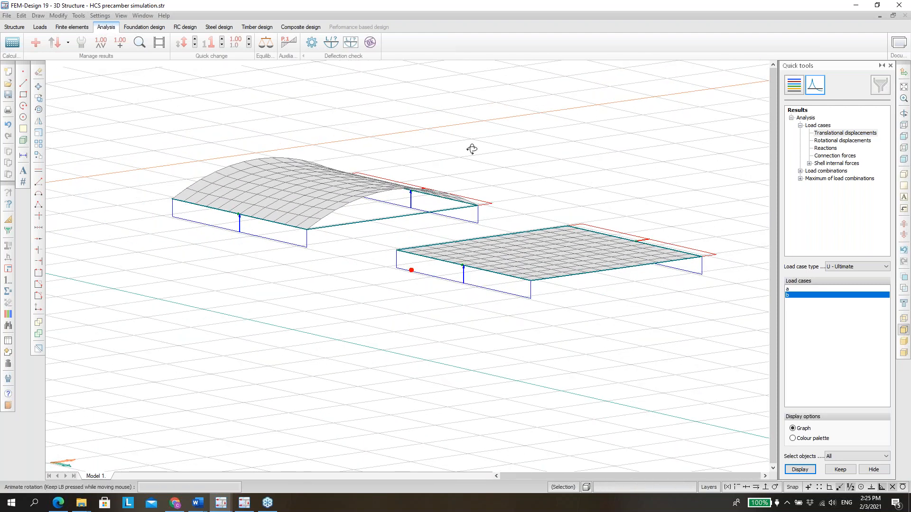
middle_click_drag(471, 146, 456, 190)
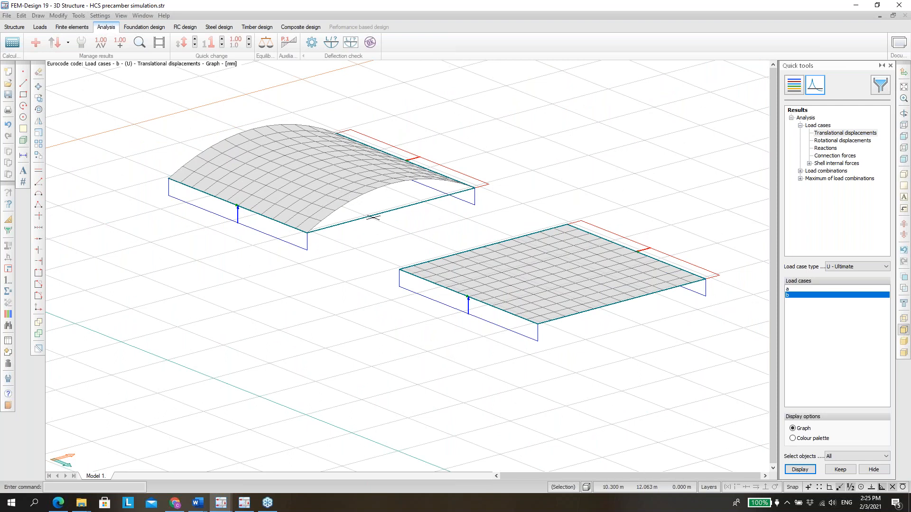
Display the translational displacements of load combination 1 as a graph and compare the deformed shapes of both slabs.
left_click(799, 172)
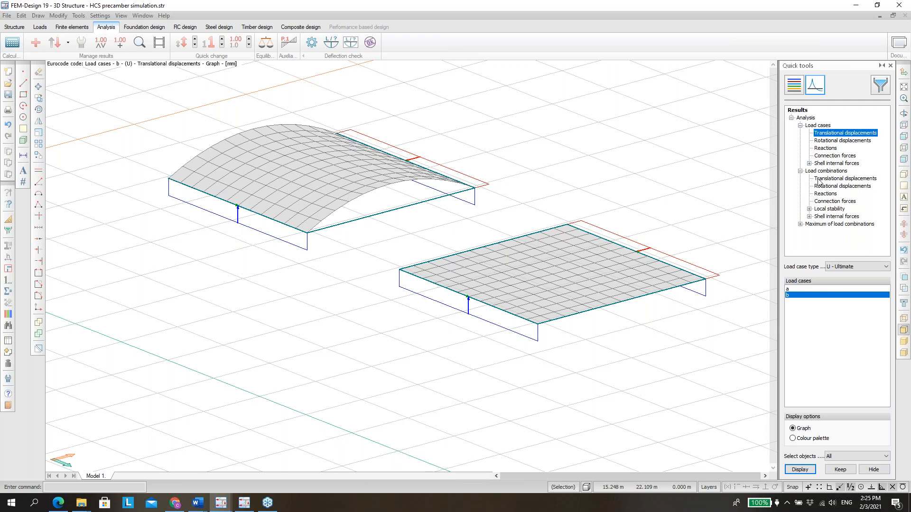
left_click(851, 180)
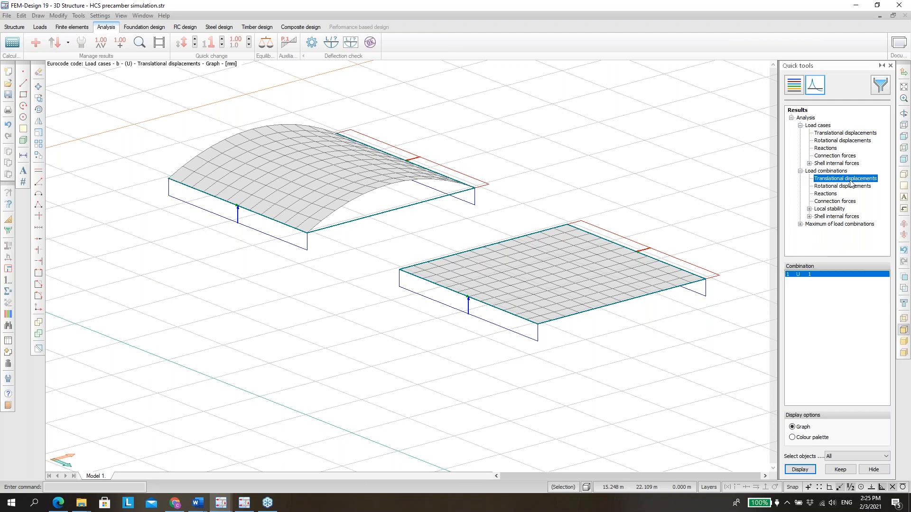
left_click(799, 470)
scroll(492, 269, "up", 2)
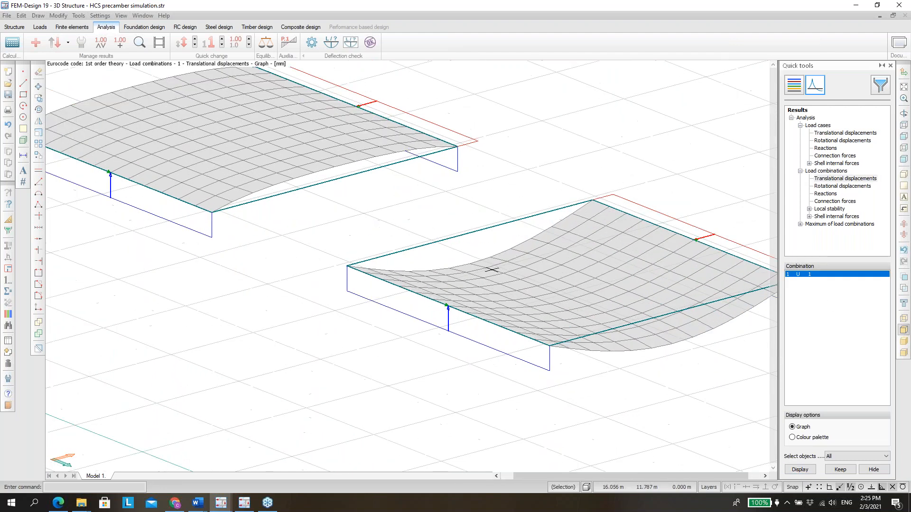
scroll(492, 270, "up", 2)
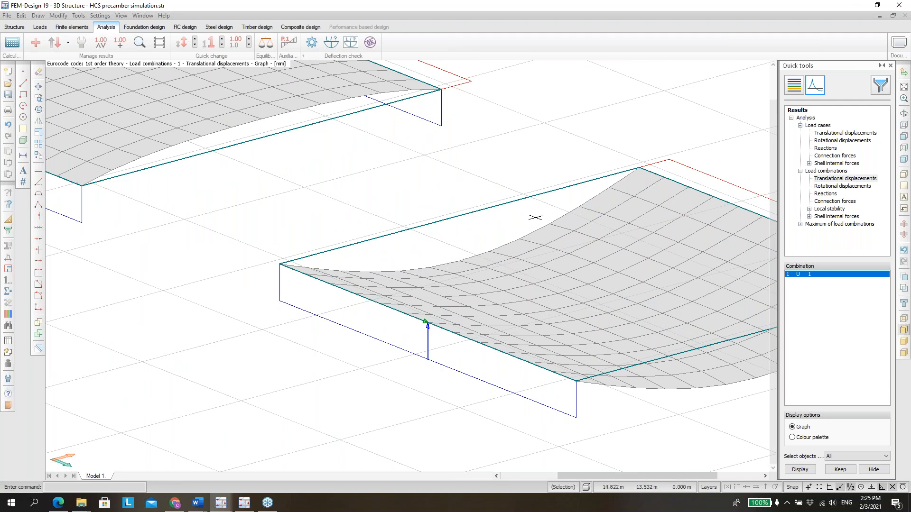
scroll(569, 209, "down", 3)
scroll(314, 130, "up", 2)
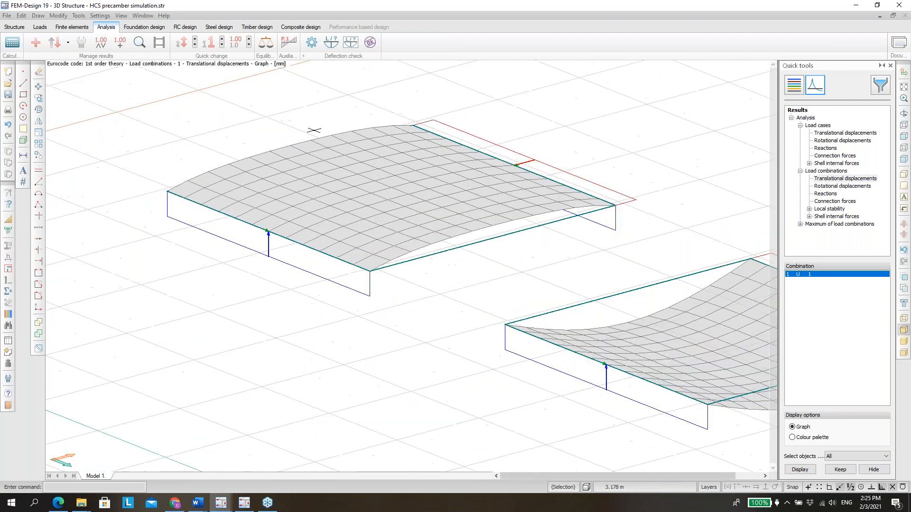
scroll(314, 130, "up", 2)
mouse_move(312, 142)
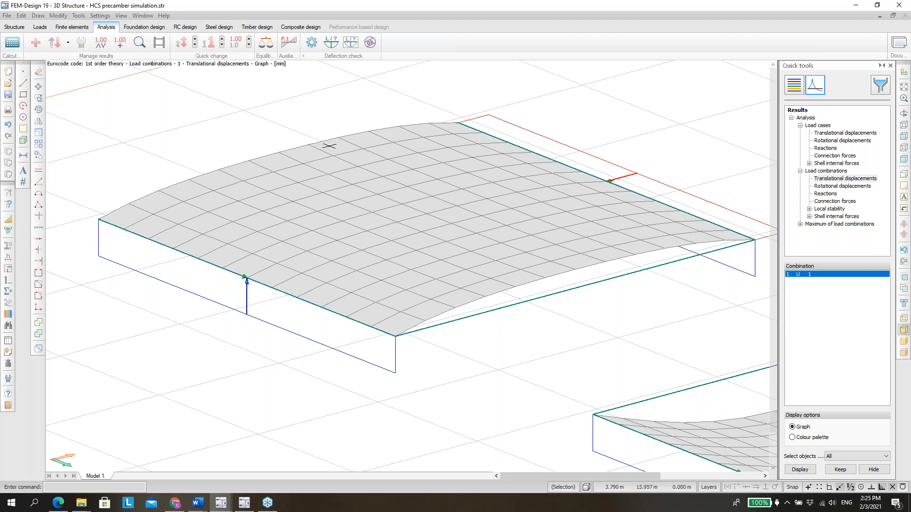
scroll(404, 171, "down", 2)
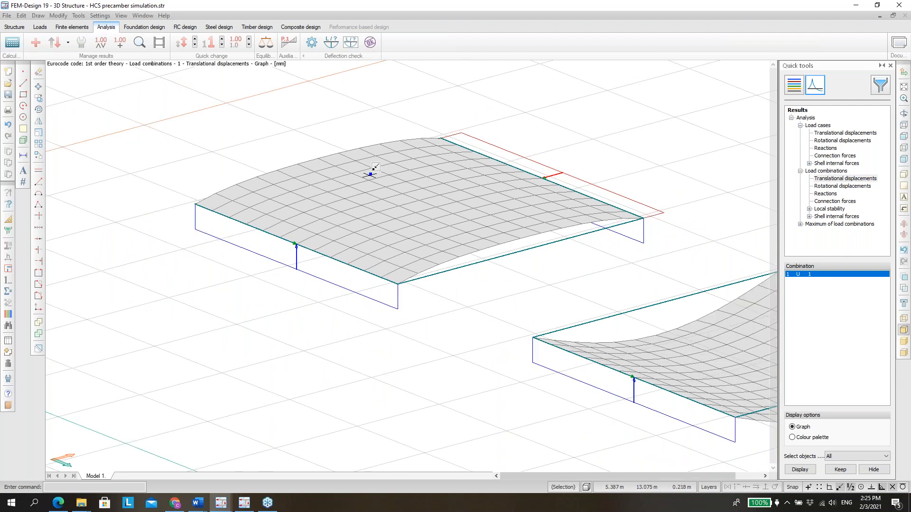
scroll(368, 172, "down", 2)
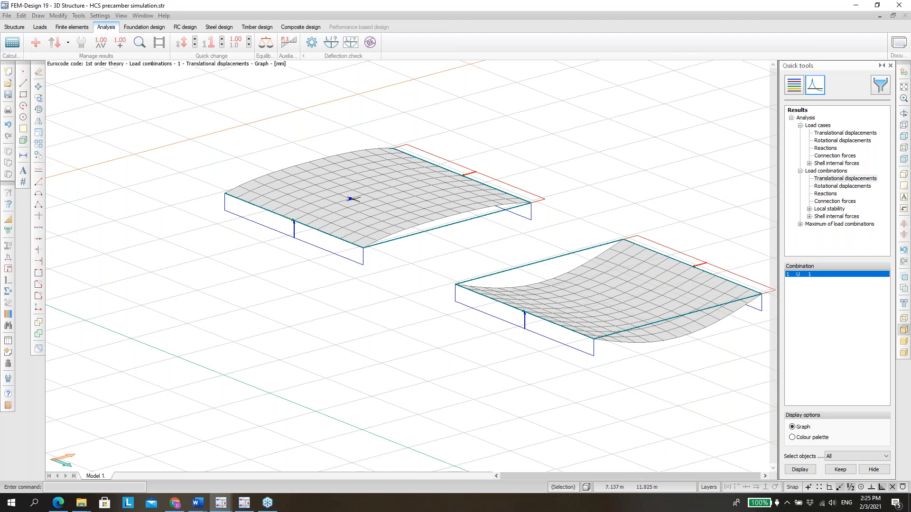
Switch to the punching shear model in FEM-Design 20 and orient the view to show the whole slab's punching reinforcement from above.
scroll(297, 154, "down", 2)
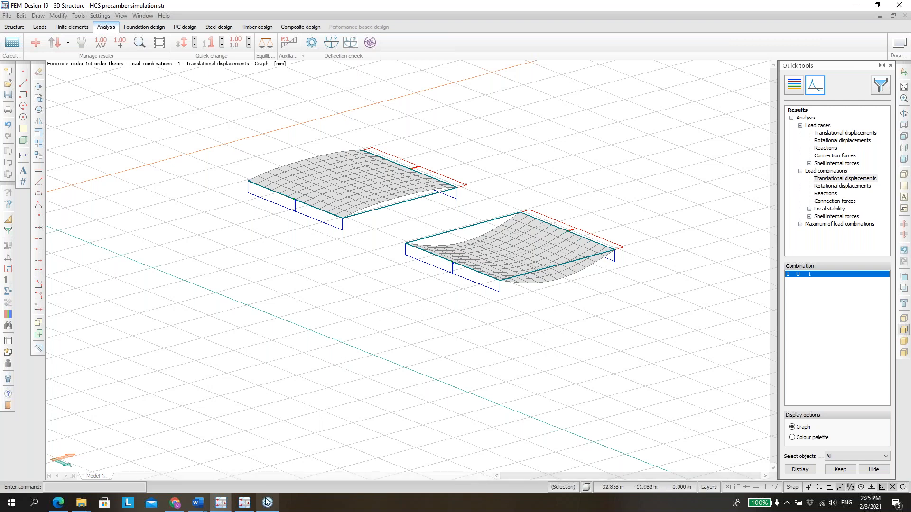
mouse_move(240, 505)
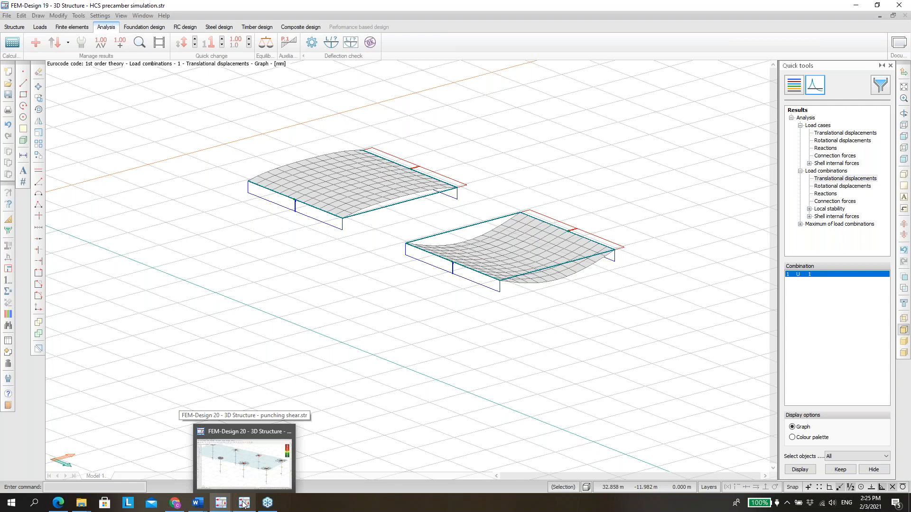
left_click(244, 503)
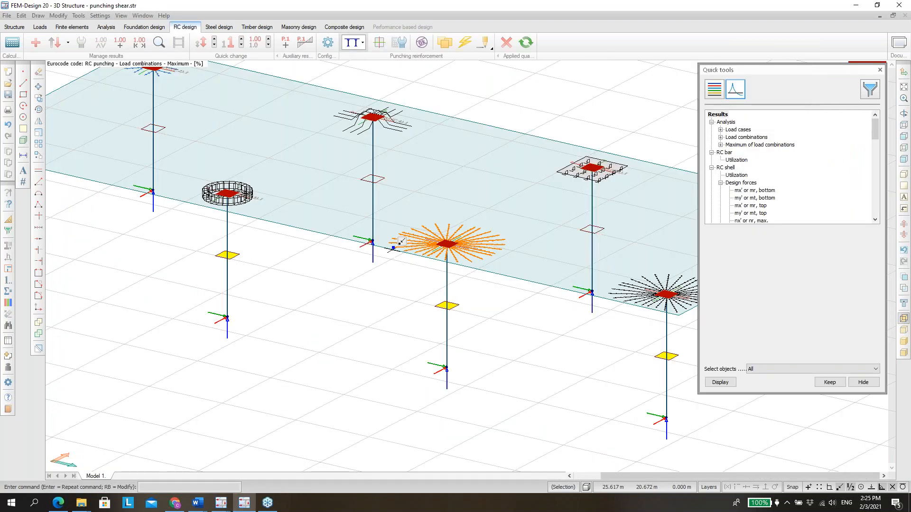
scroll(309, 242, "down", 2)
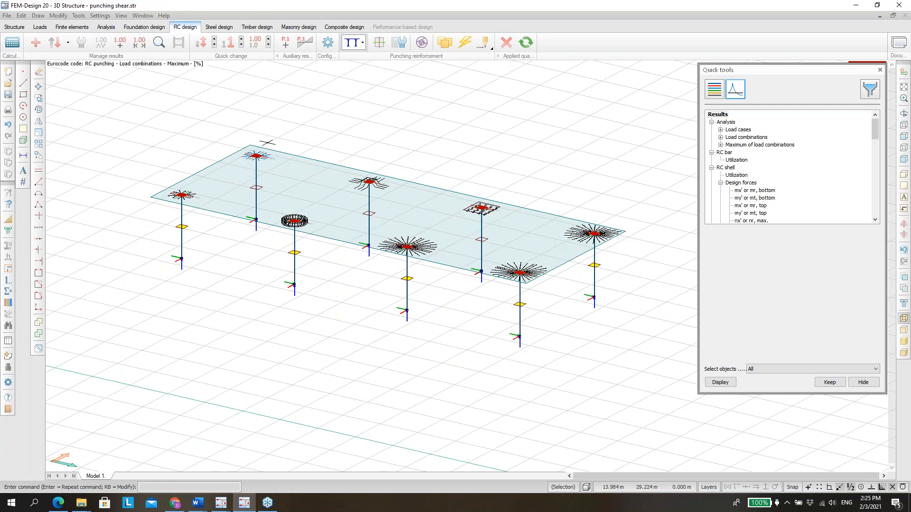
scroll(267, 142, "up", 1)
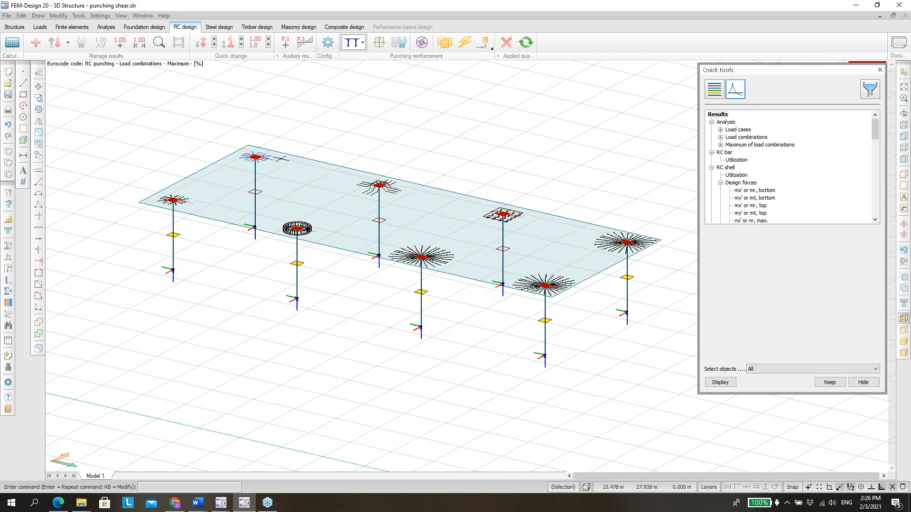
scroll(281, 158, "up", 1)
scroll(302, 154, "down", 2)
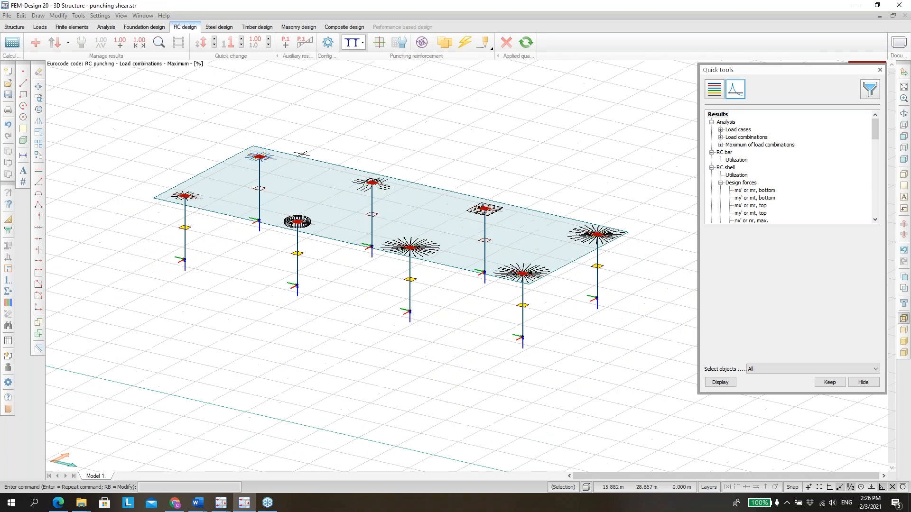
middle_click_drag(349, 129, 355, 204)
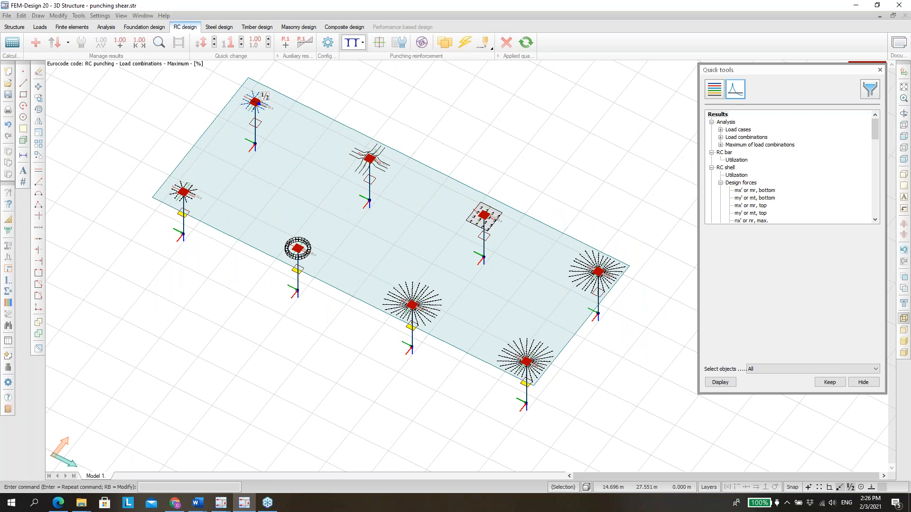
Examine the stud rail punching reinforcement around columns C.2 and C.1, including its quality, diameter, pattern and spacing properties.
scroll(272, 96, "up", 2)
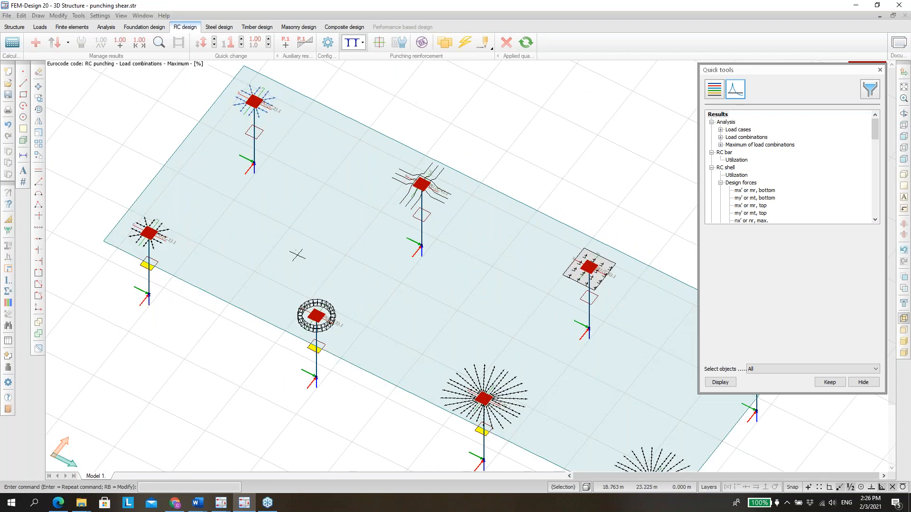
scroll(346, 225, "down", 3)
scroll(259, 116, "up", 3)
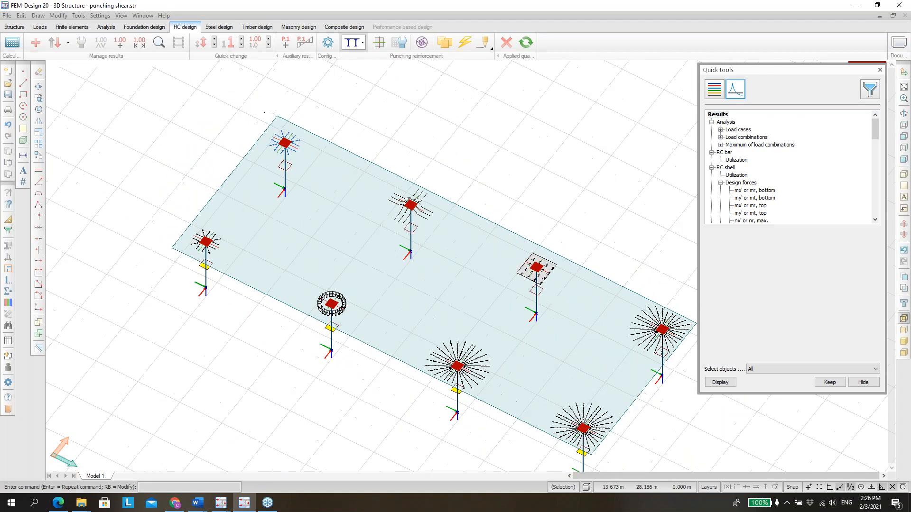
scroll(298, 152, "up", 1)
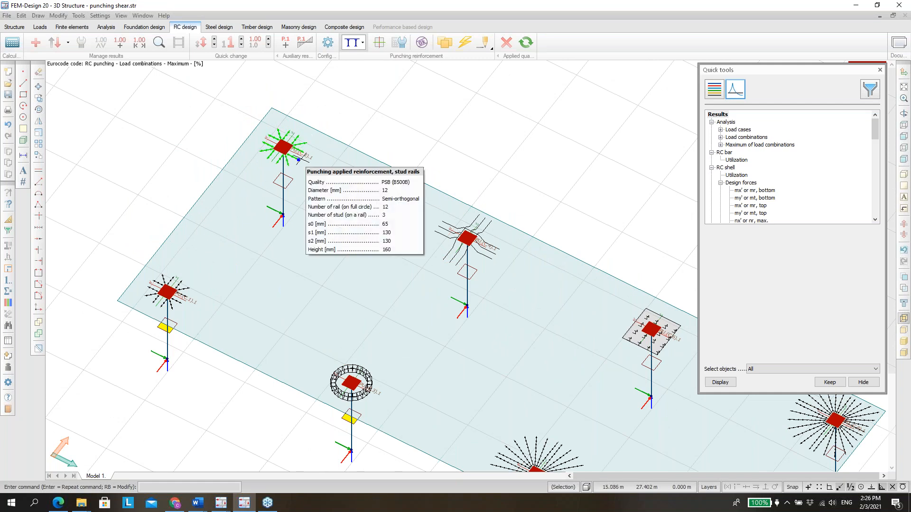
scroll(332, 167, "up", 3)
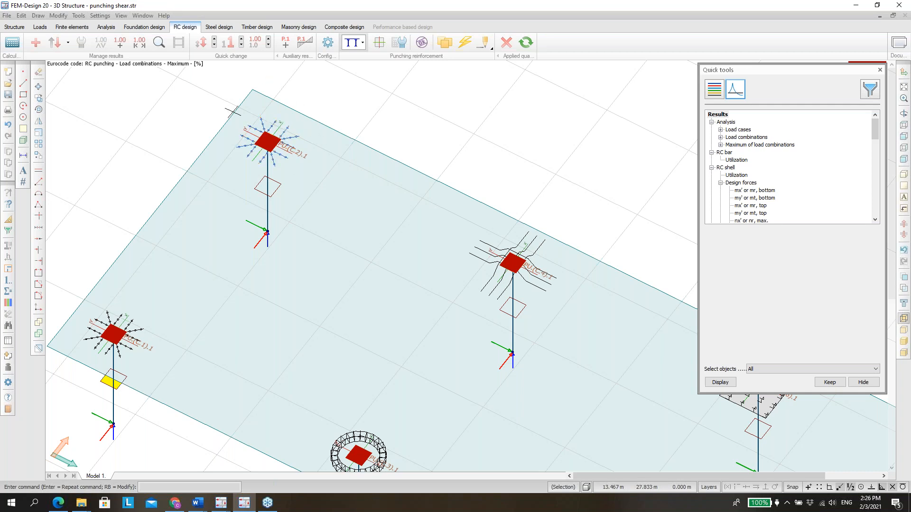
scroll(381, 128, "down", 2)
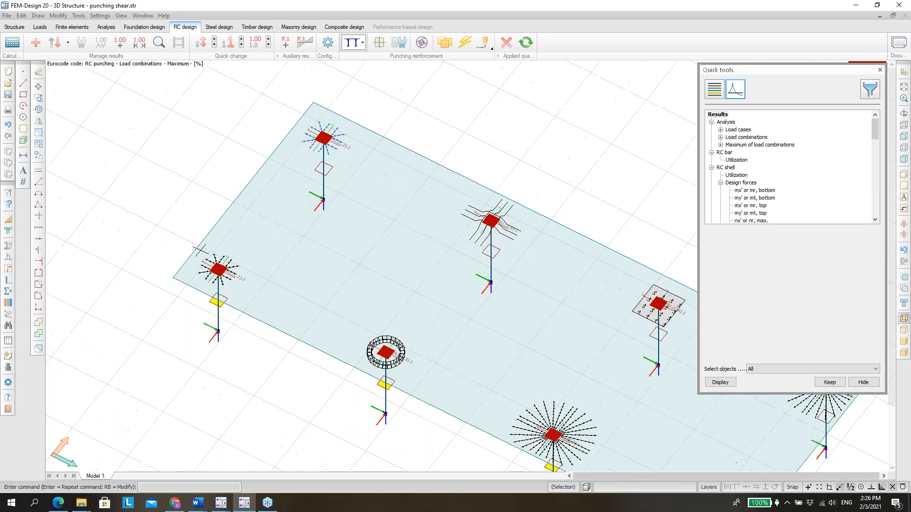
scroll(192, 204, "up", 3)
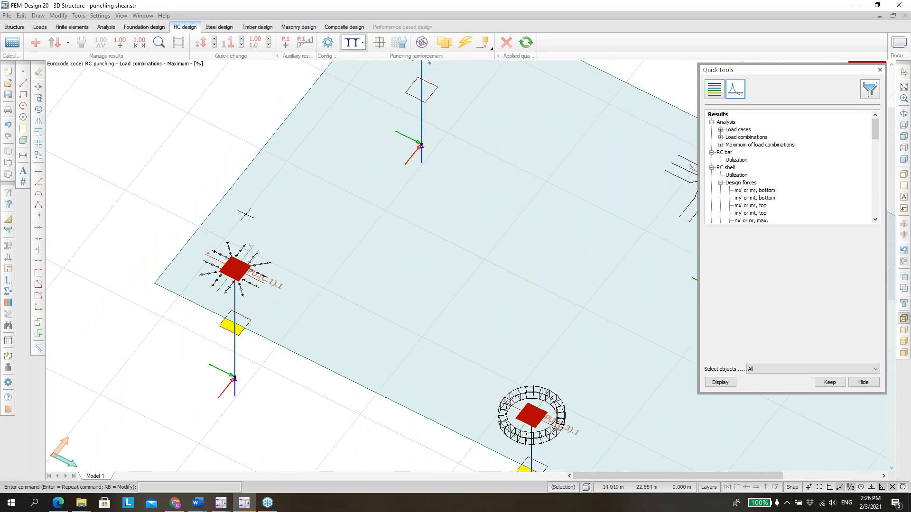
Examine the circular reinforcement cage around column C.3 and the bent bars around column C.4.
scroll(243, 212, "down", 2)
scroll(488, 404, "up", 2)
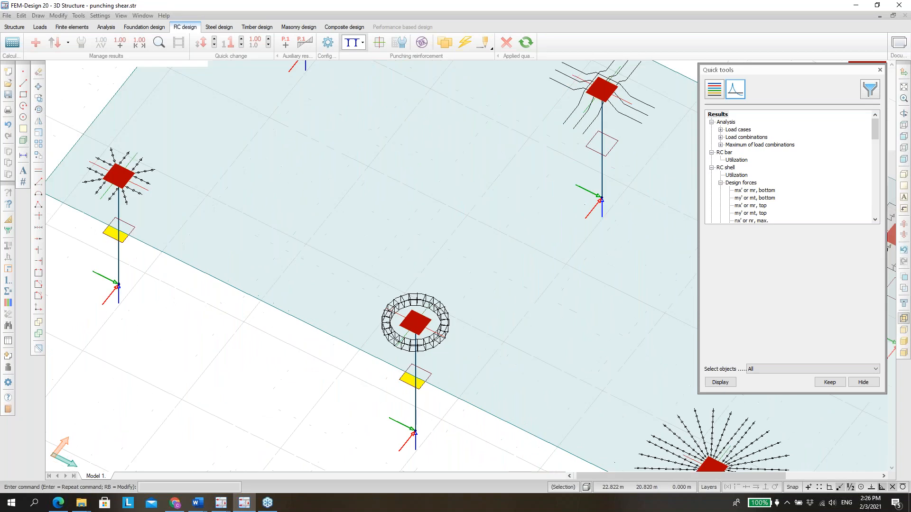
scroll(448, 354, "up", 2)
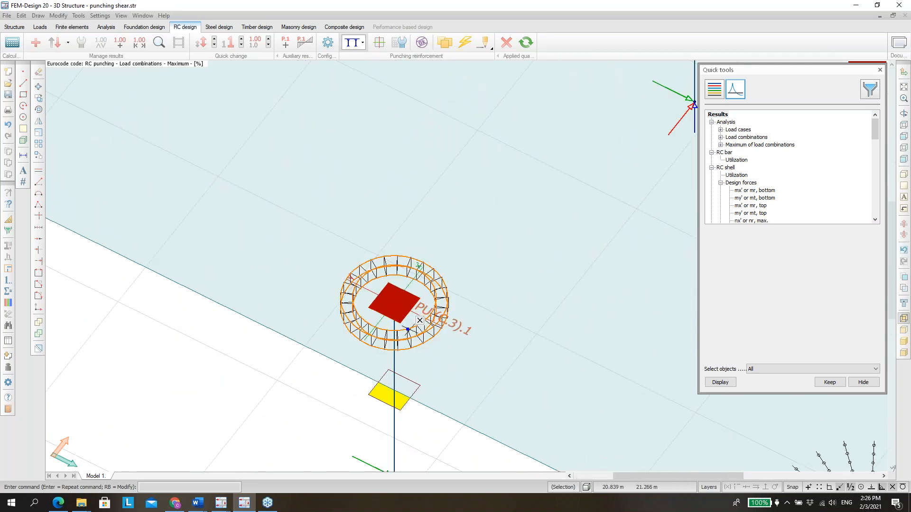
scroll(409, 334, "down", 3)
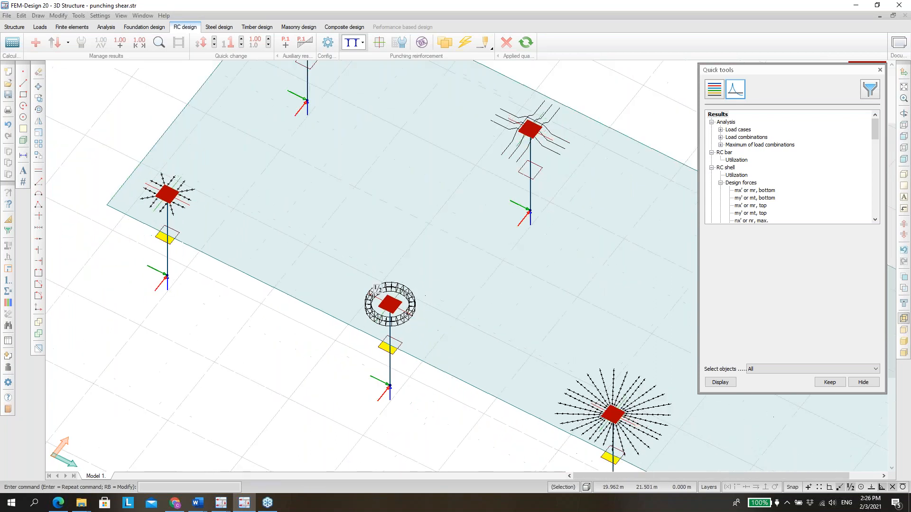
scroll(555, 102, "up", 3)
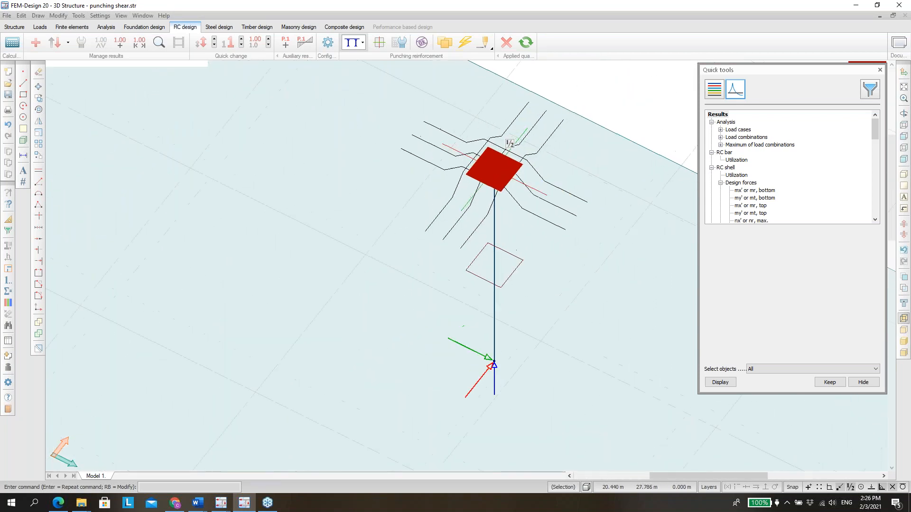
scroll(503, 149, "up", 1)
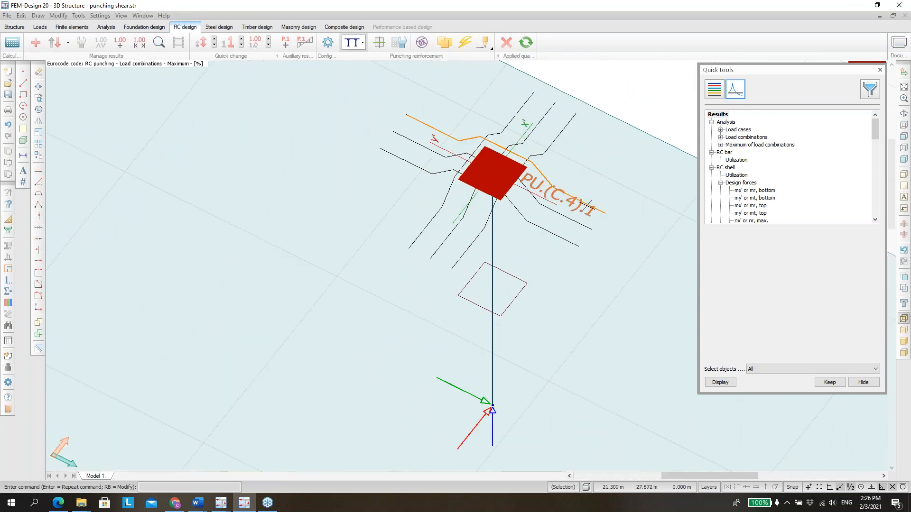
scroll(443, 124, "down", 3)
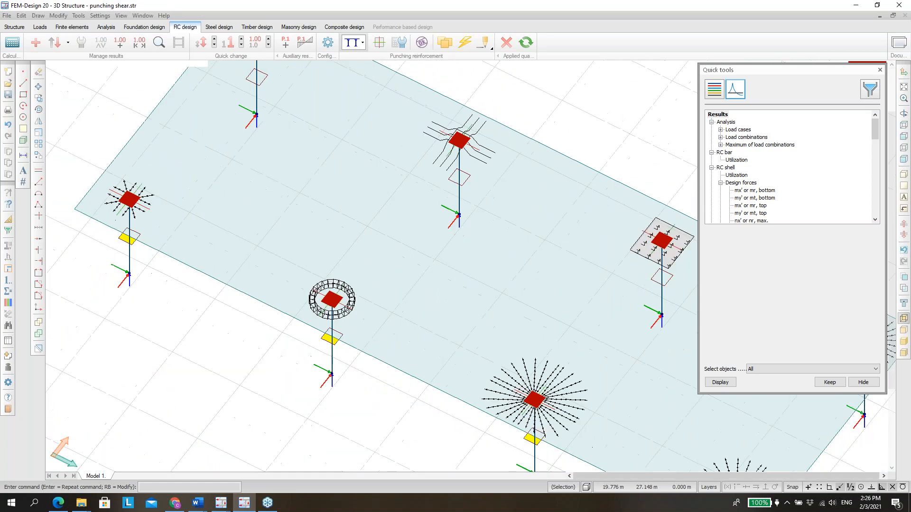
Examine the open stirrup punching reinforcement around column C.6 up close and compare it with the neighbouring types.
scroll(380, 175, "down", 1)
scroll(585, 229, "up", 4)
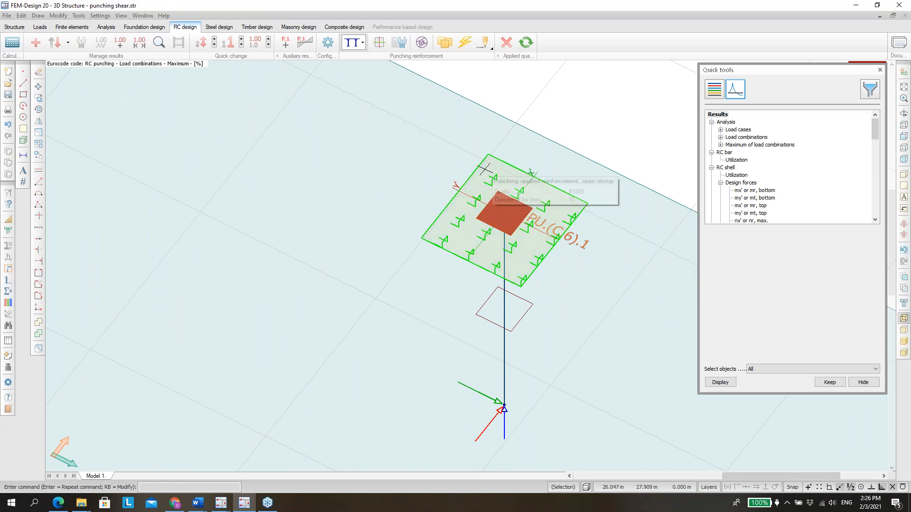
scroll(492, 185, "up", 1)
scroll(492, 185, "up", 4)
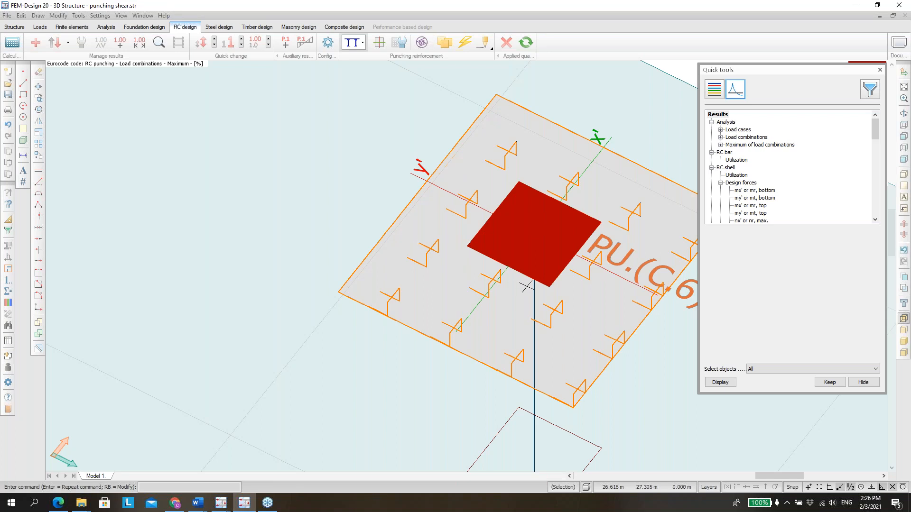
scroll(499, 179, "down", 5)
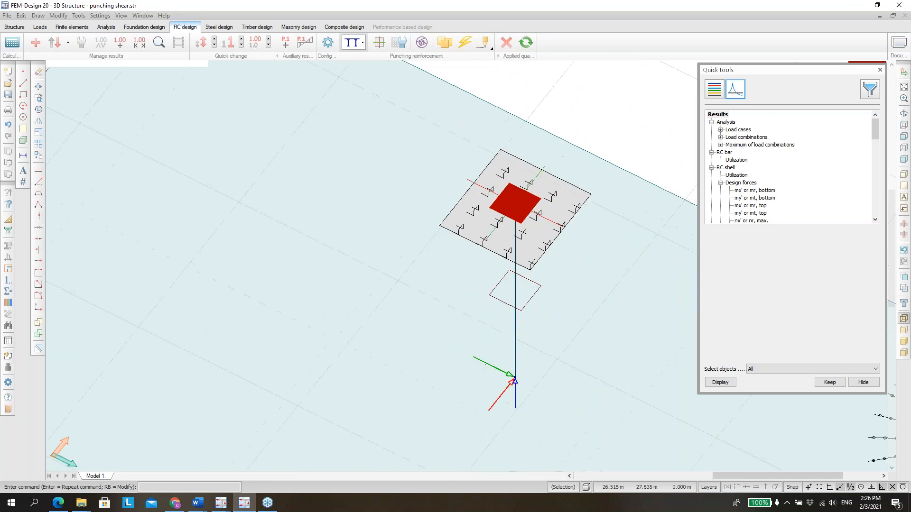
scroll(510, 188, "down", 3)
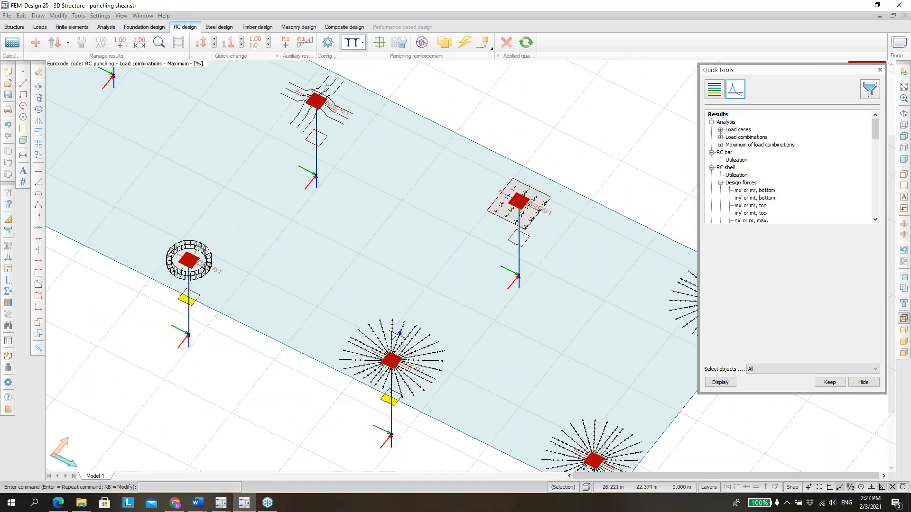
scroll(397, 247, "down", 2)
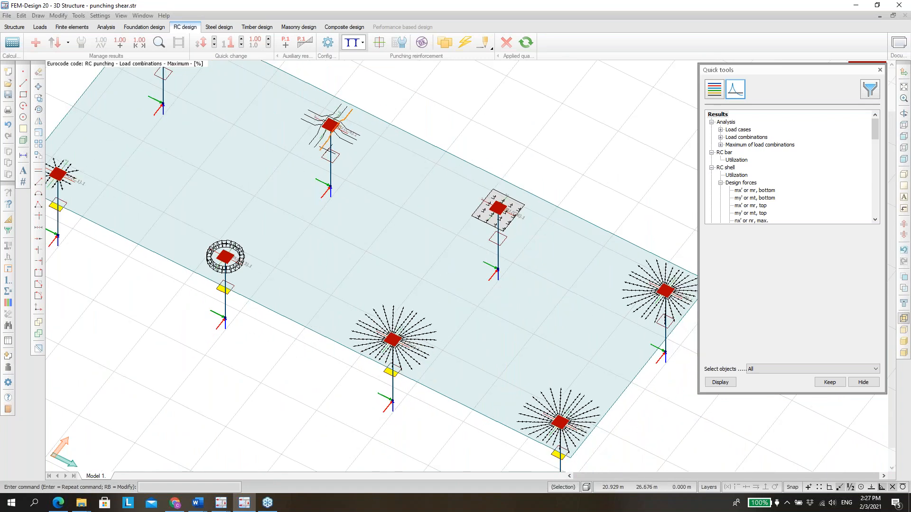
Review the detailed punching result of PU.(C.3).1 for the maximum of load combinations and close it.
left_click(159, 42)
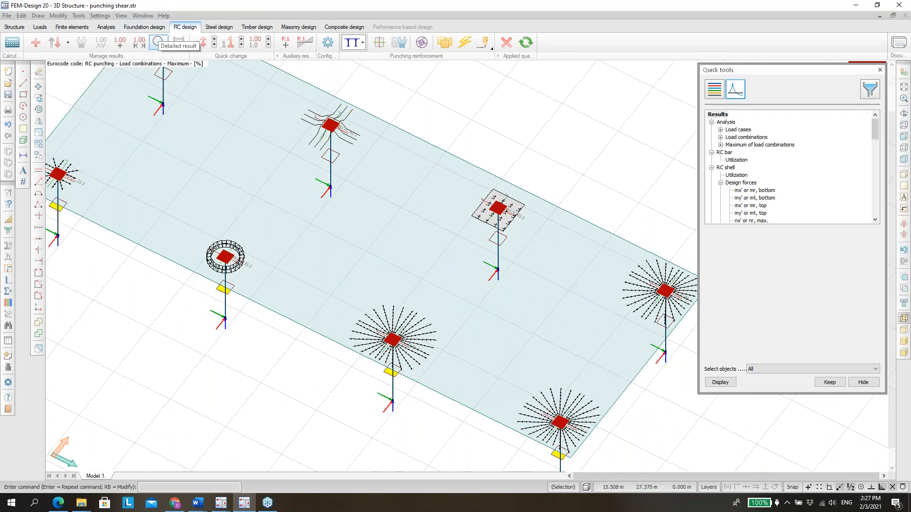
scroll(460, 167, "down", 2)
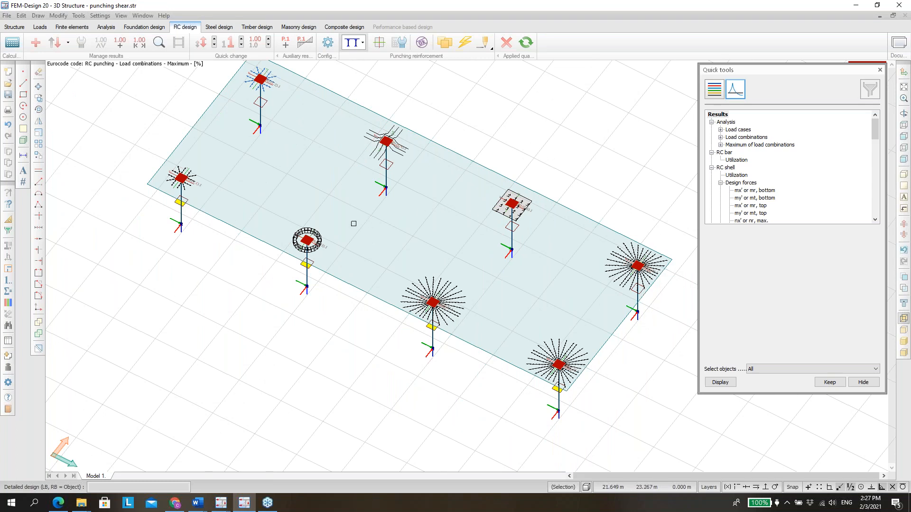
scroll(312, 215, "up", 3)
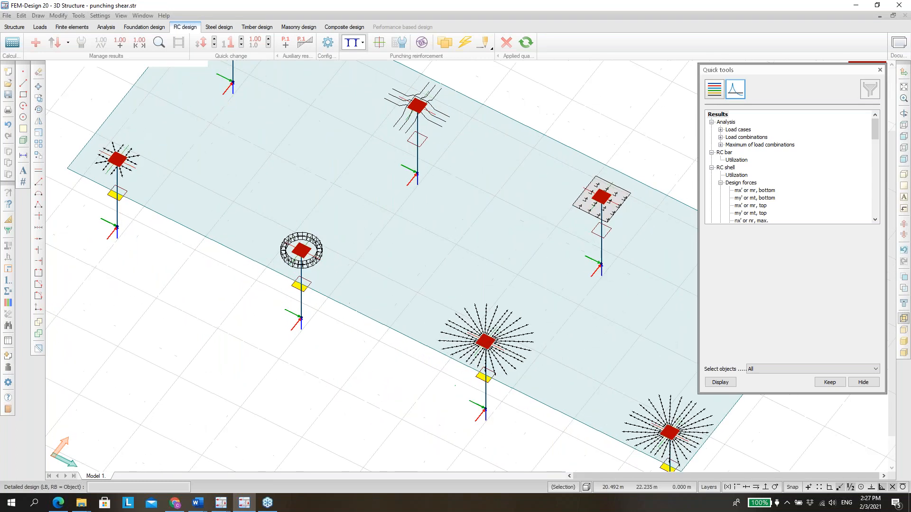
left_click(300, 252)
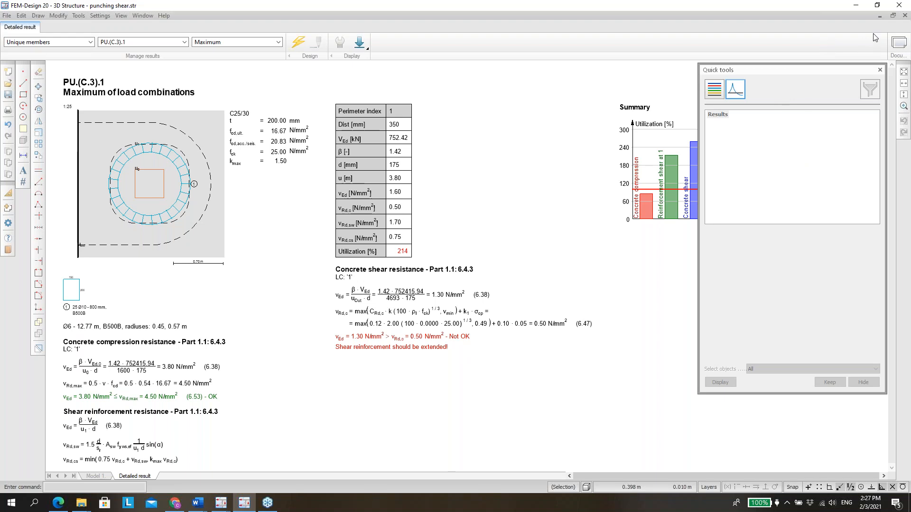
left_click(905, 16)
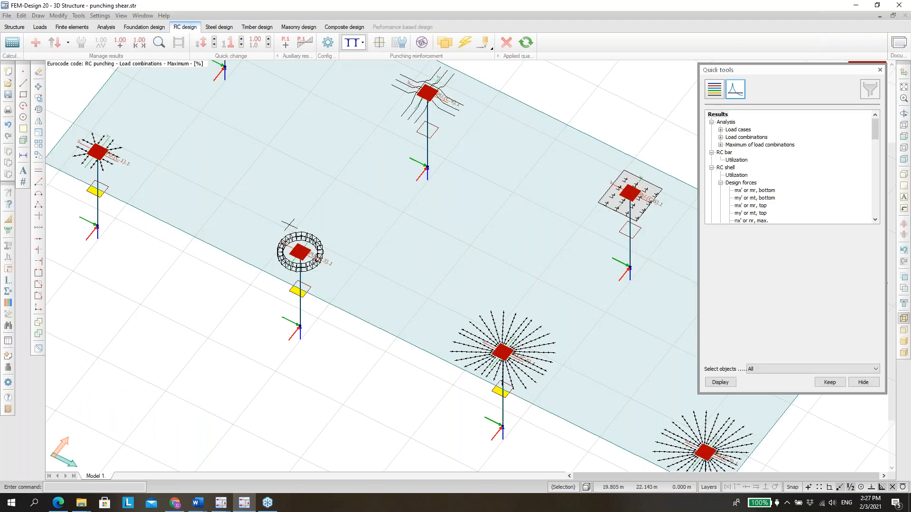
Review the detailed punching result of PU.(C.5).1 for the maximum of load combinations and close it.
scroll(308, 221, "down", 2)
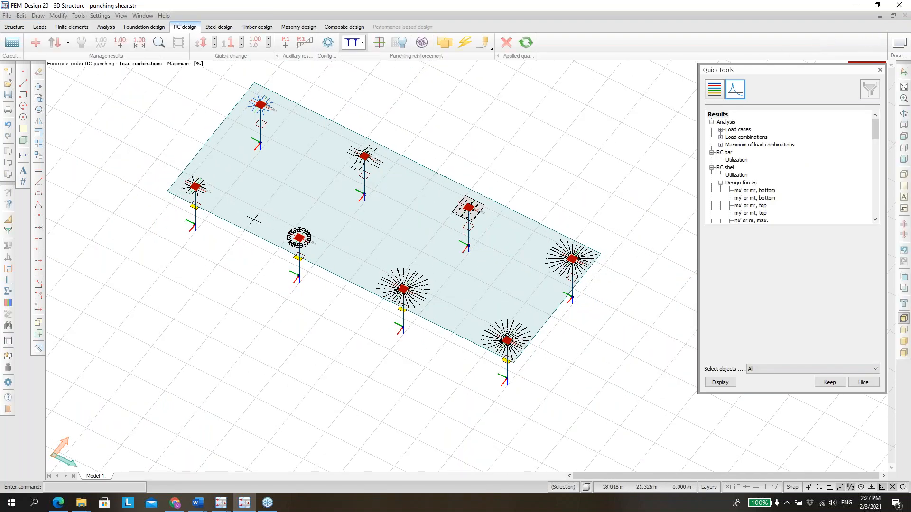
left_click(159, 42)
scroll(383, 316, "up", 3)
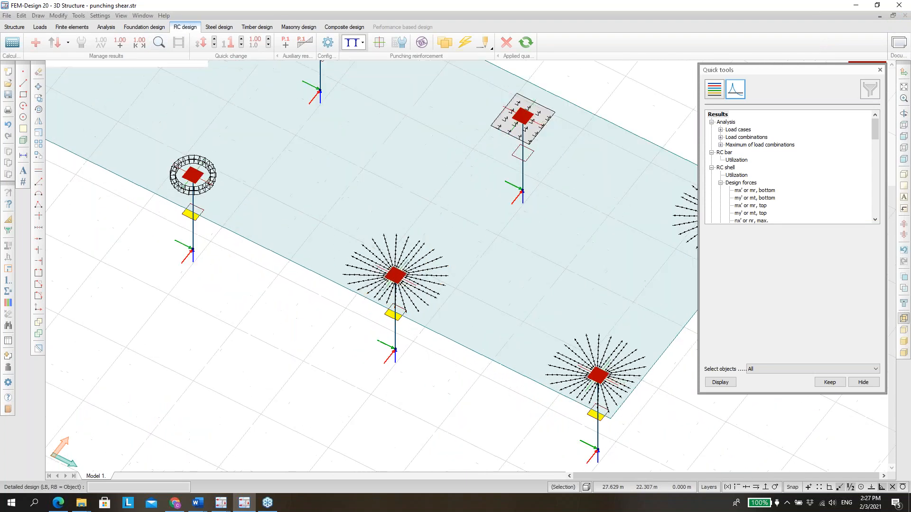
left_click(423, 258)
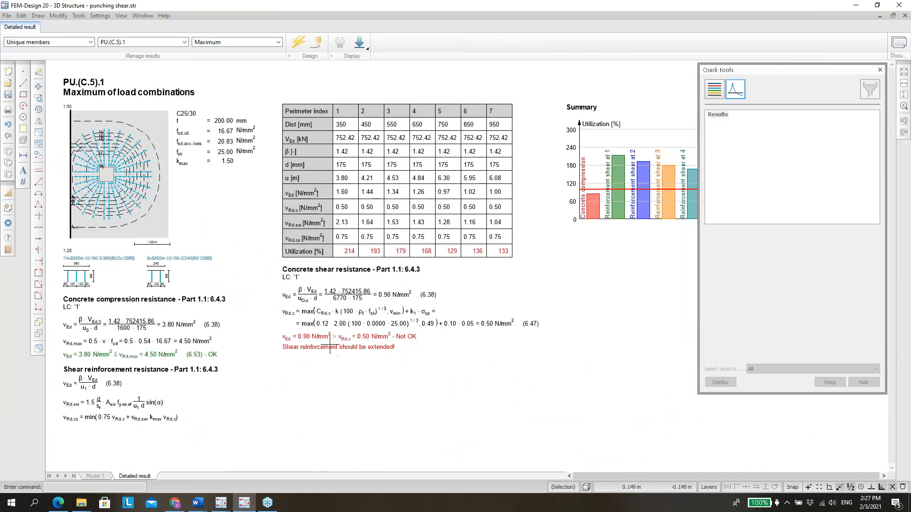
left_click(905, 16)
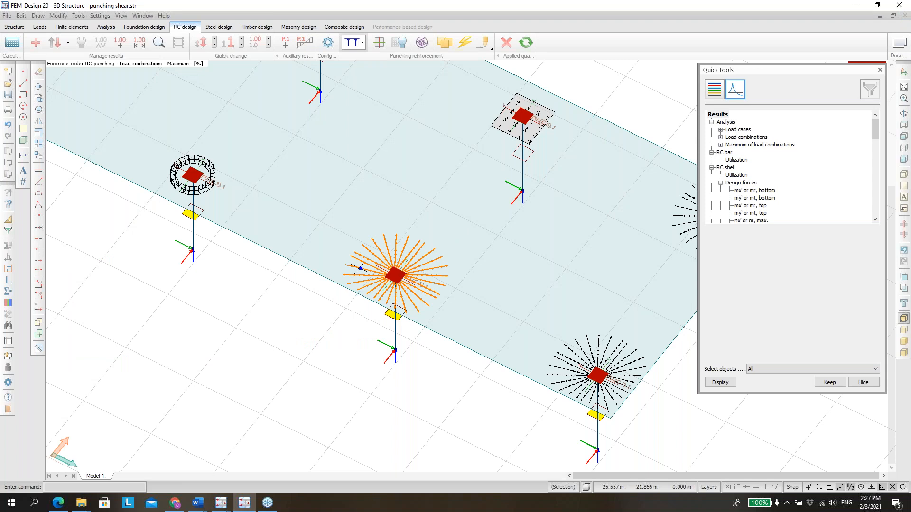
scroll(241, 263, "down", 2)
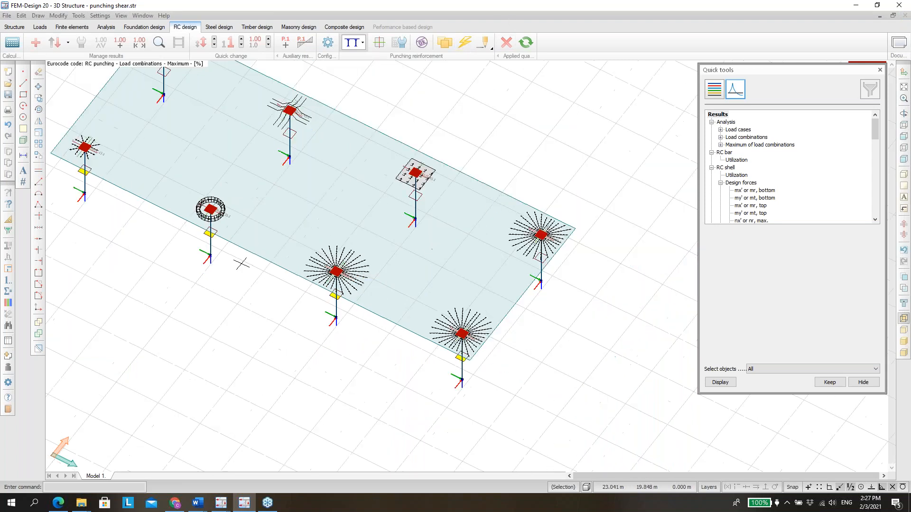
scroll(527, 225, "up", 3)
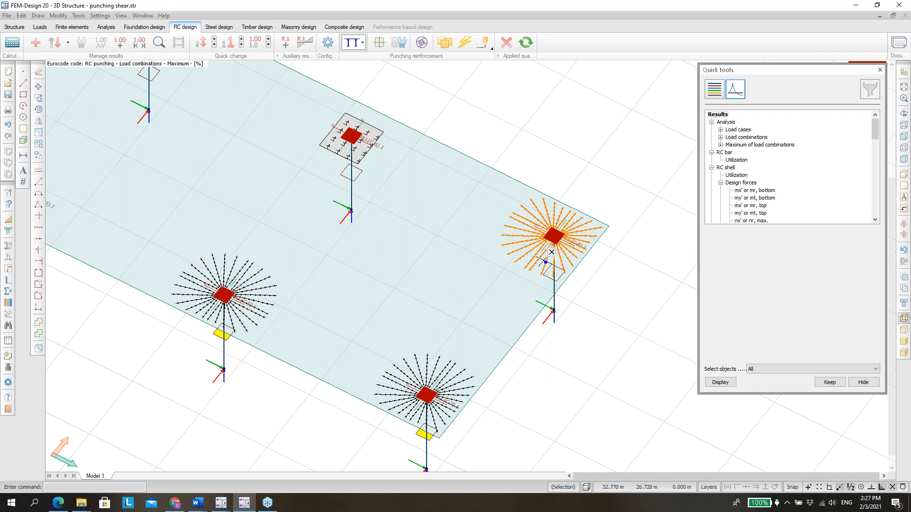
Examine and compare the punching reinforcement layouts around the slab's columns, from the whole slab to the C.1 corner.
left_click(482, 43)
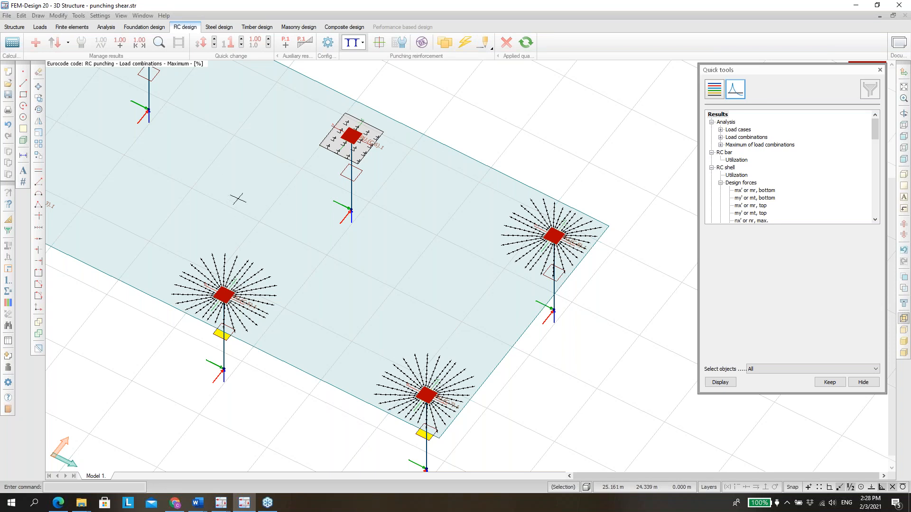
scroll(488, 209, "down", 3)
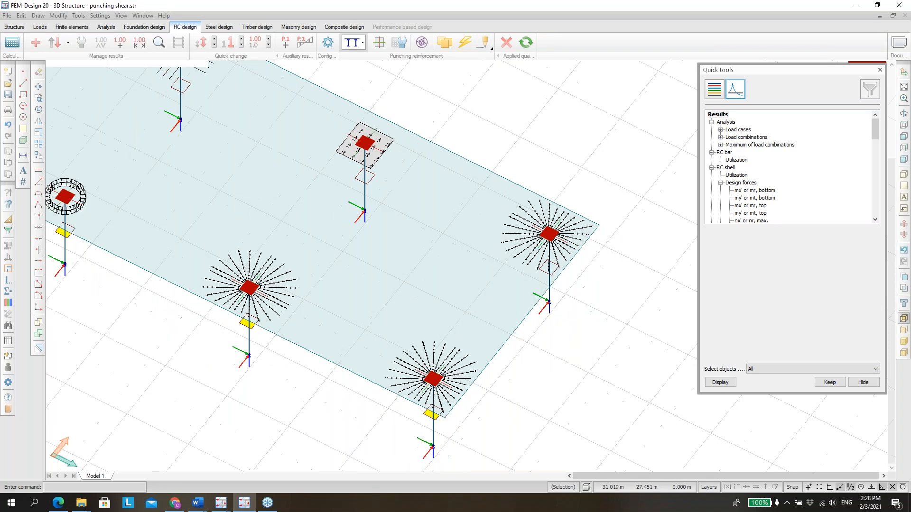
scroll(434, 215, "down", 3)
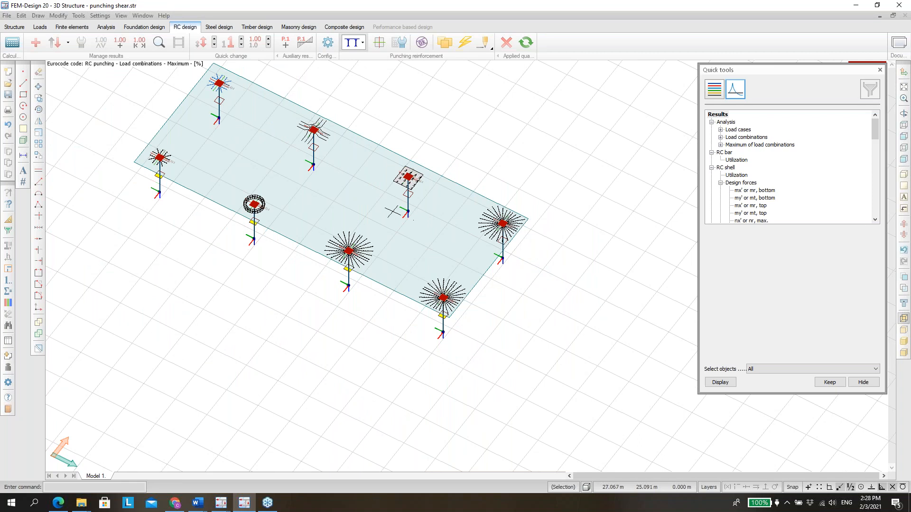
scroll(263, 178, "up", 3)
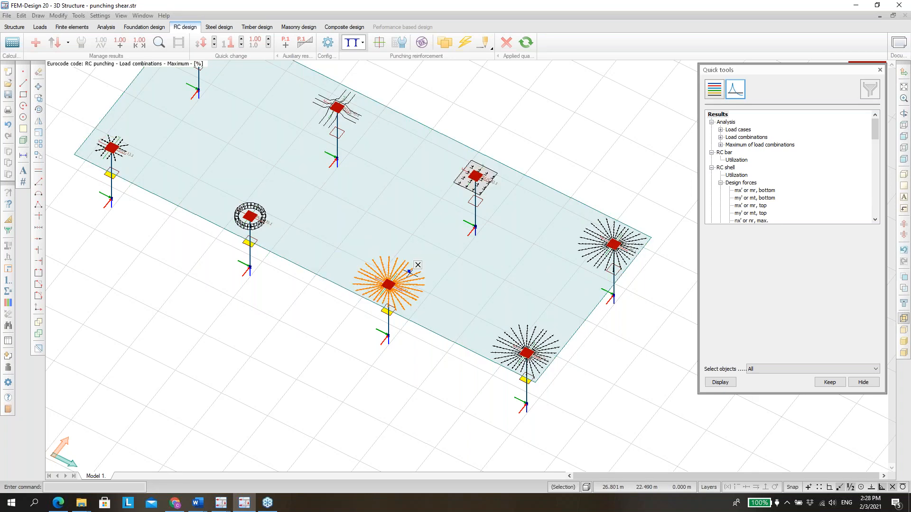
scroll(435, 262, "down", 2)
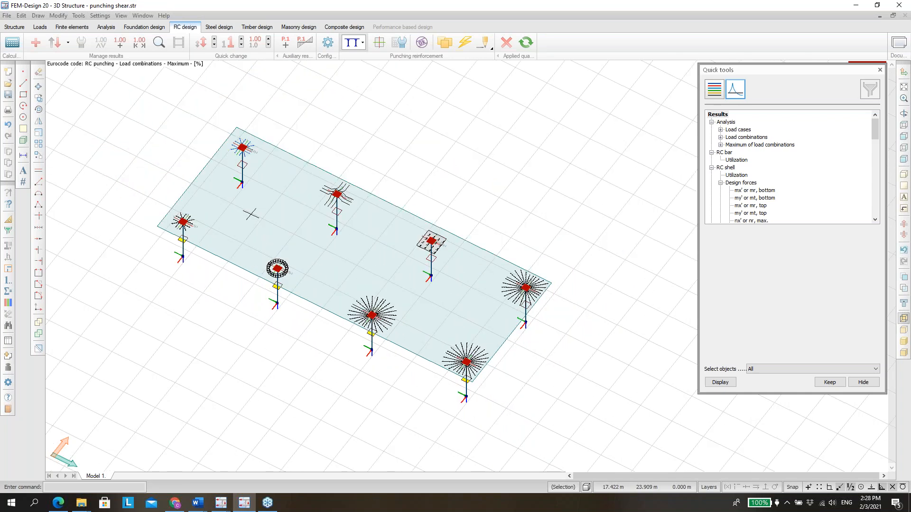
scroll(248, 207, "up", 3)
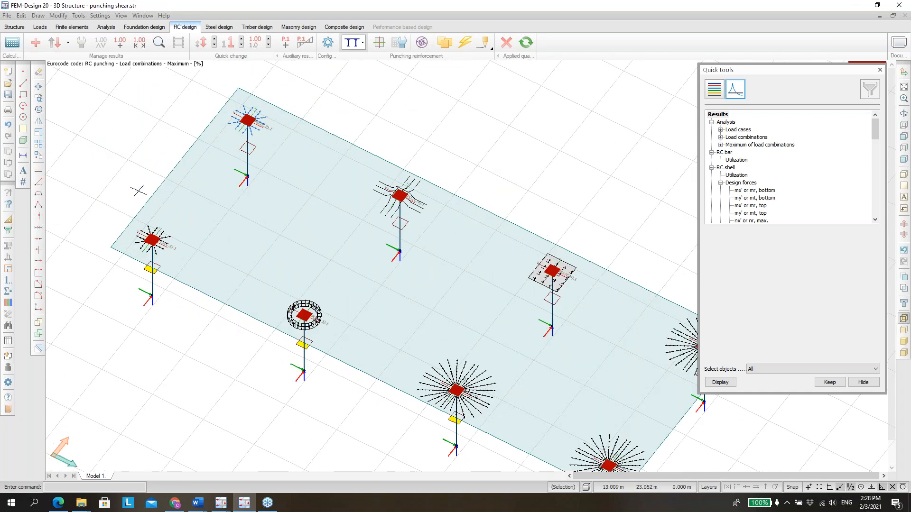
scroll(137, 191, "up", 4)
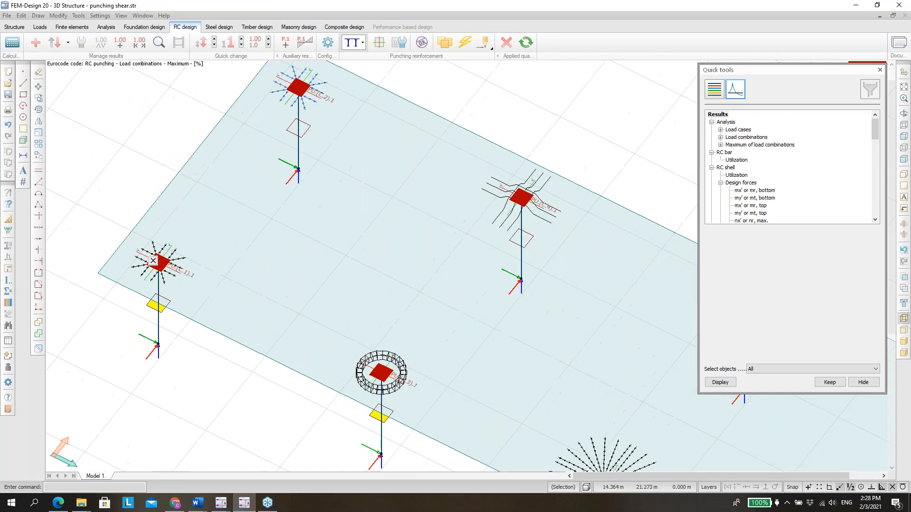
Switch to the finite element mesh of the slab, applying all design changes, and inspect the mesh around the corner column.
left_click(81, 29)
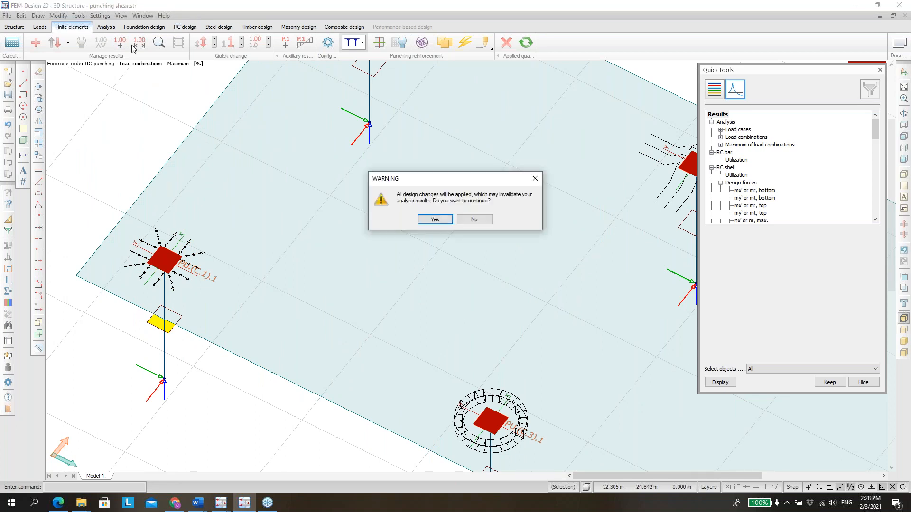
left_click(435, 219)
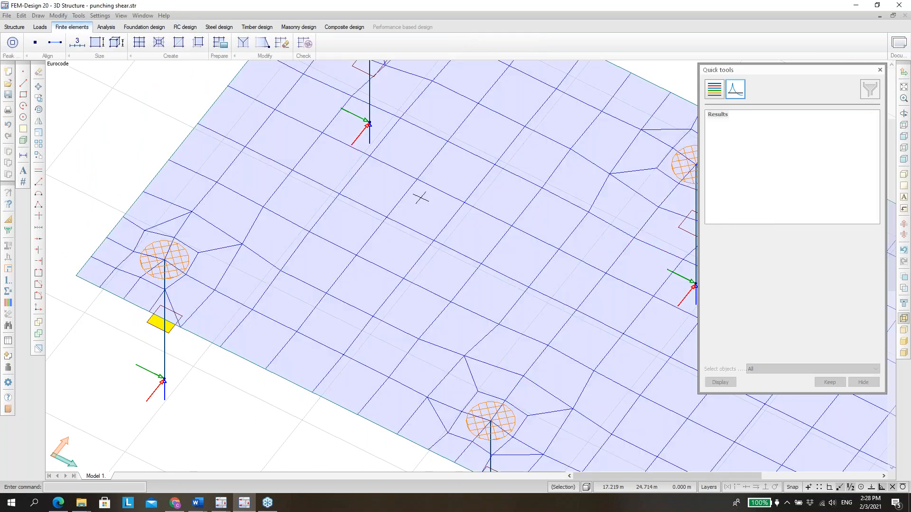
scroll(334, 209, "down", 5)
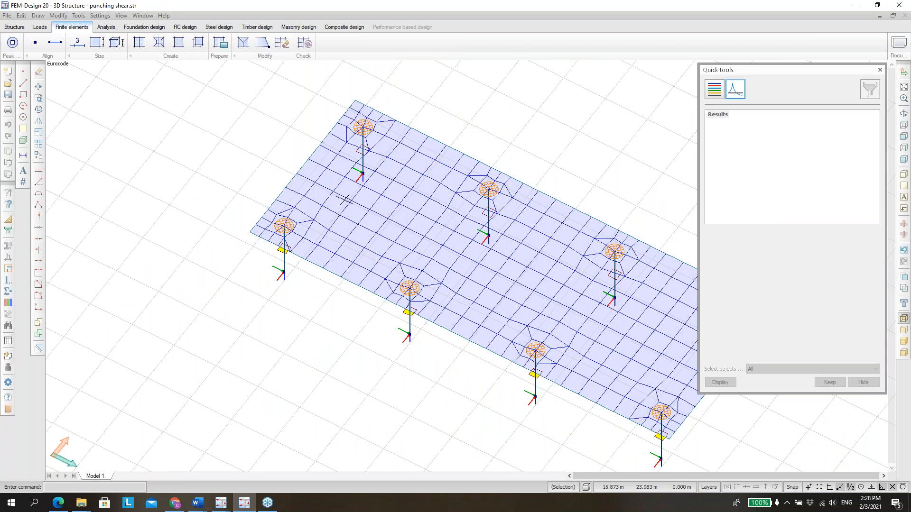
scroll(292, 230, "up", 4)
scroll(306, 225, "up", 1)
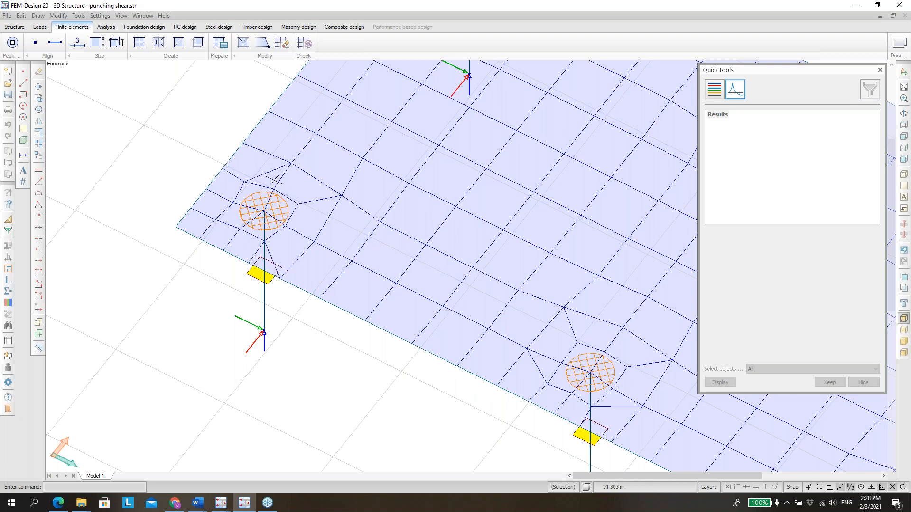
Examine the finite element mesh and the circular hatched regions around the edge columns, both up close and across the slab.
scroll(306, 206, "down", 6)
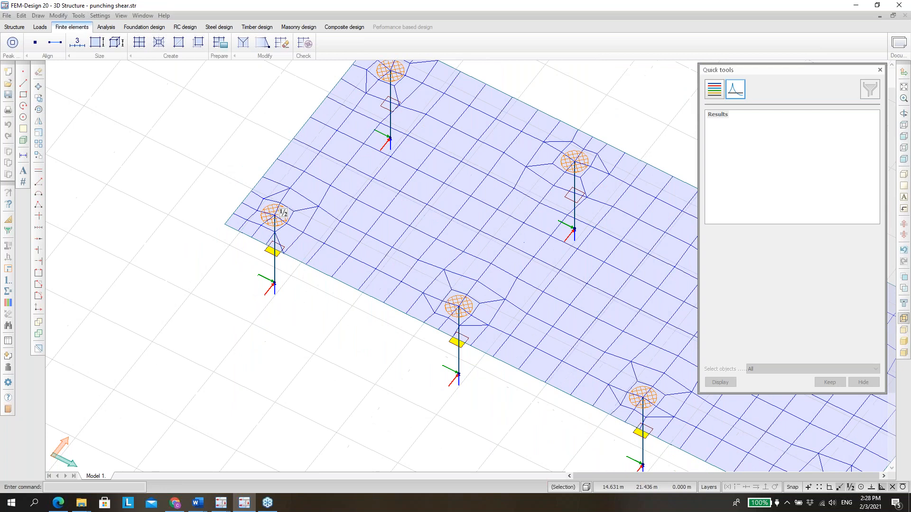
scroll(484, 159, "up", 5)
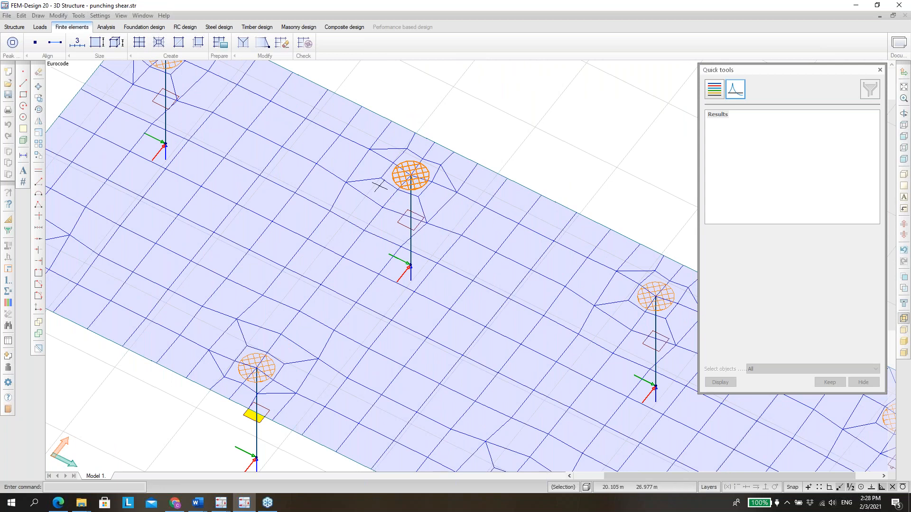
scroll(410, 175, "down", 2)
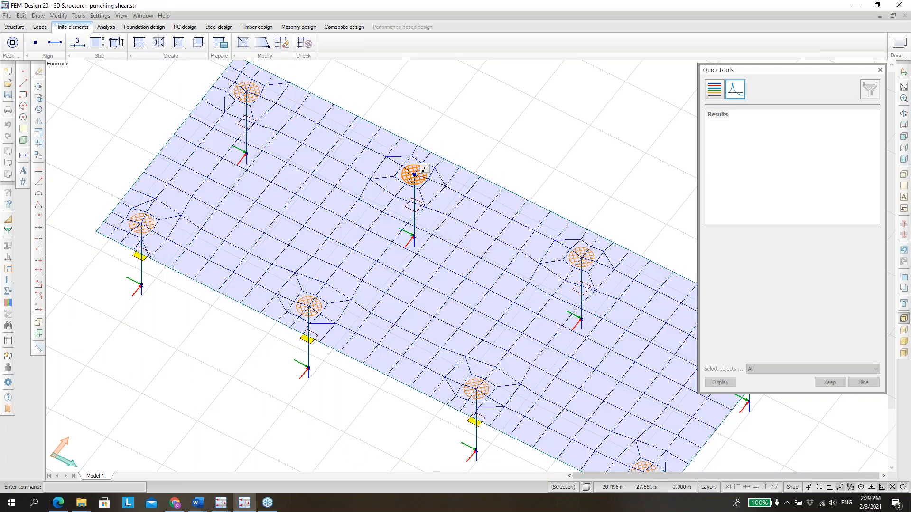
scroll(415, 176, "up", 5)
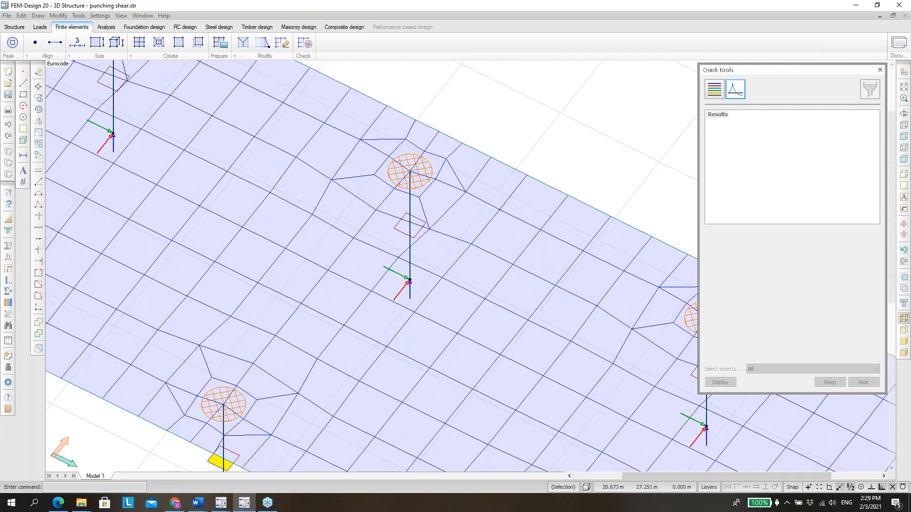
scroll(408, 190, "down", 2)
scroll(375, 250, "down", 3)
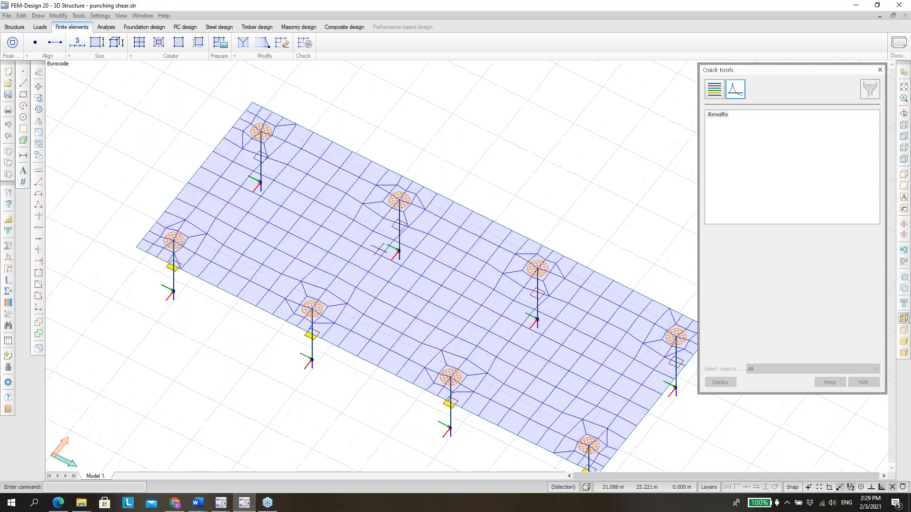
scroll(308, 345, "up", 3)
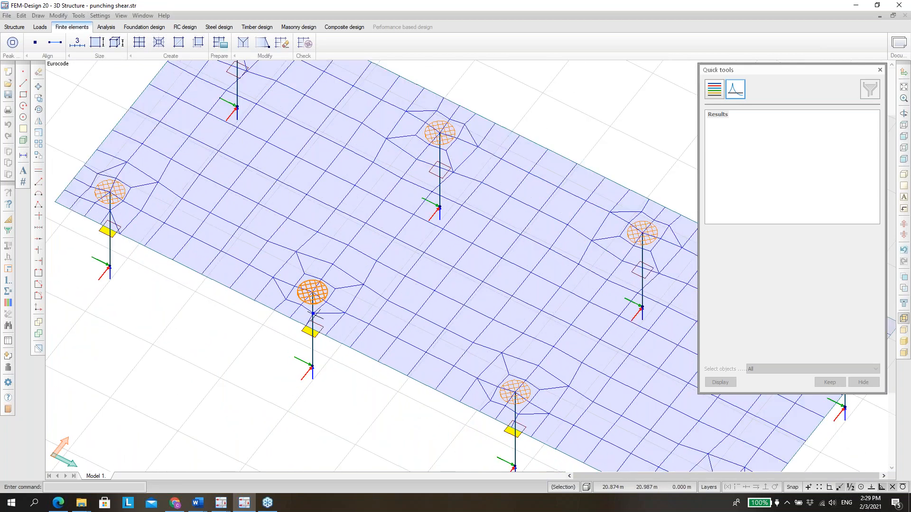
scroll(319, 296, "down", 4)
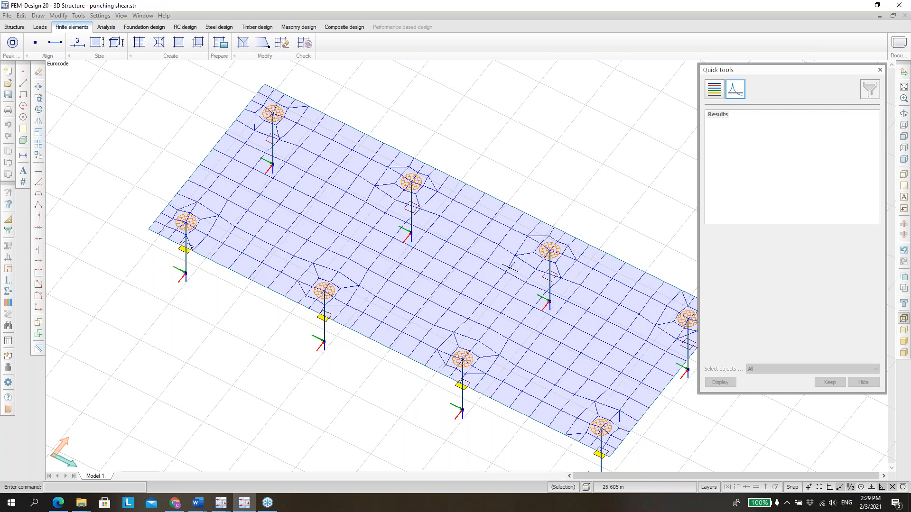
scroll(294, 297, "up", 5)
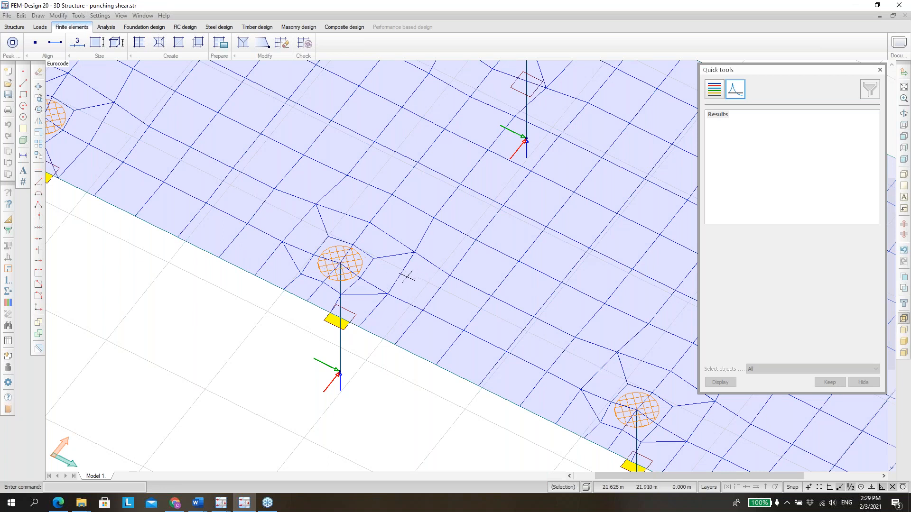
scroll(413, 275, "down", 2)
scroll(408, 266, "down", 3)
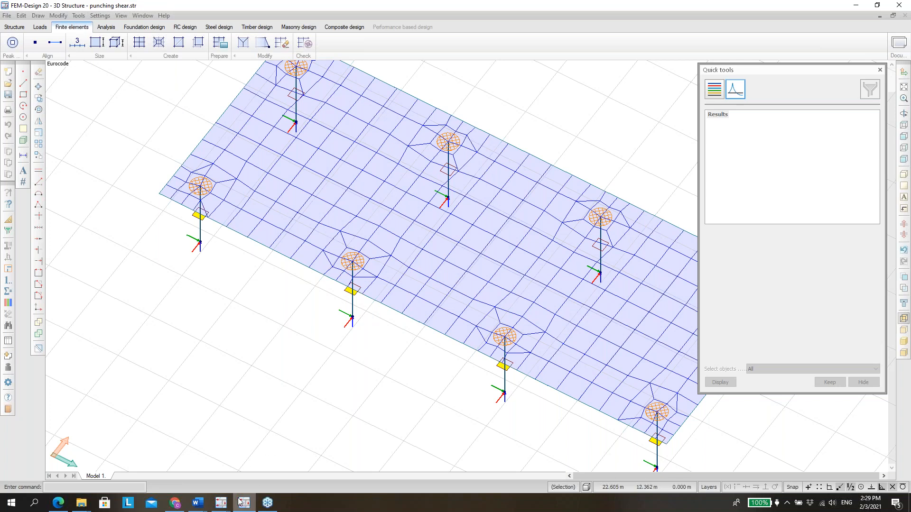
Switch to the FEM-Design 19 window with the soil foundation - webinar model and view the deformed building from several sides.
mouse_move(224, 504)
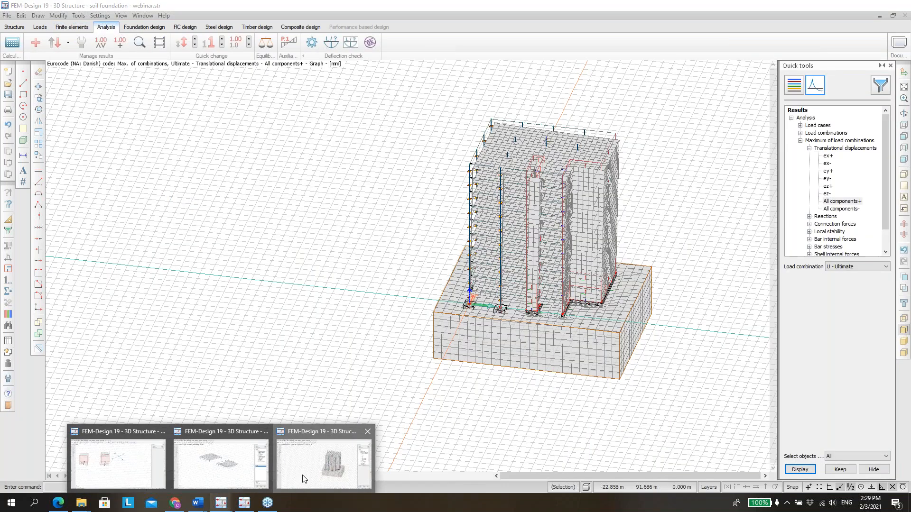
left_click(304, 477)
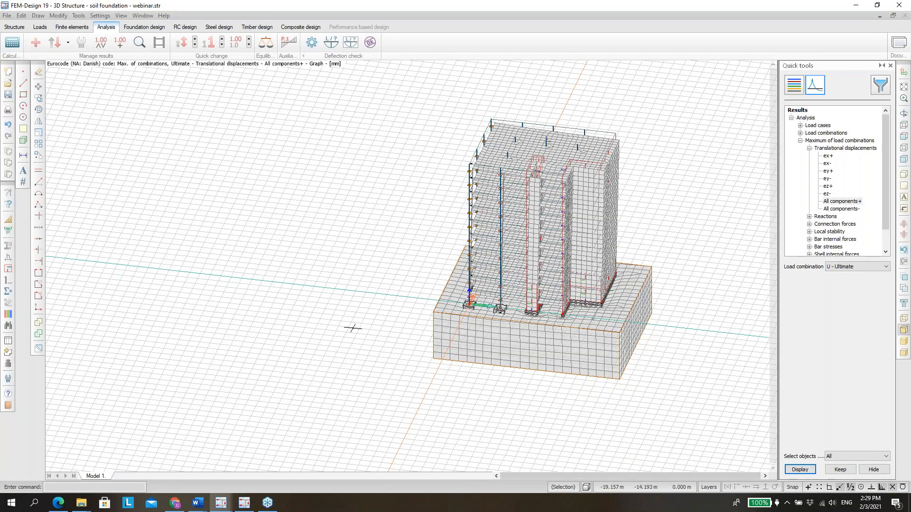
scroll(386, 341, "down", 2)
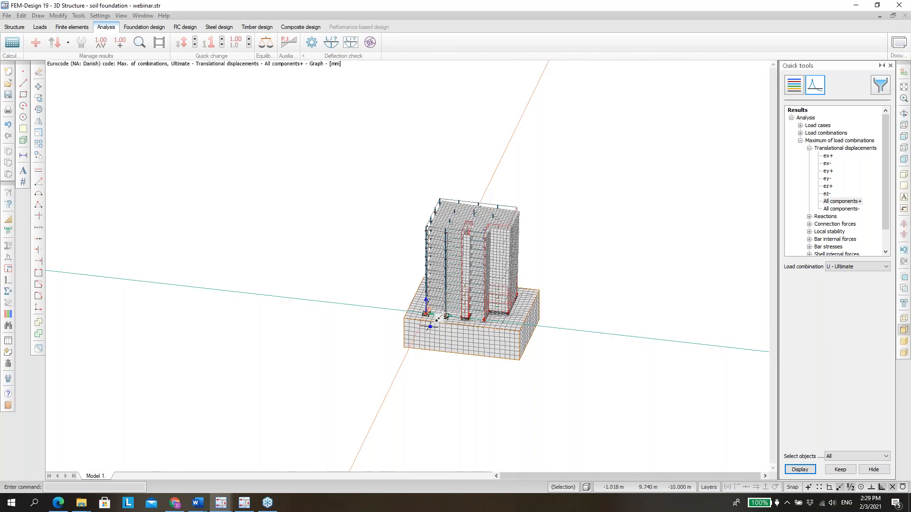
scroll(448, 317, "up", 1)
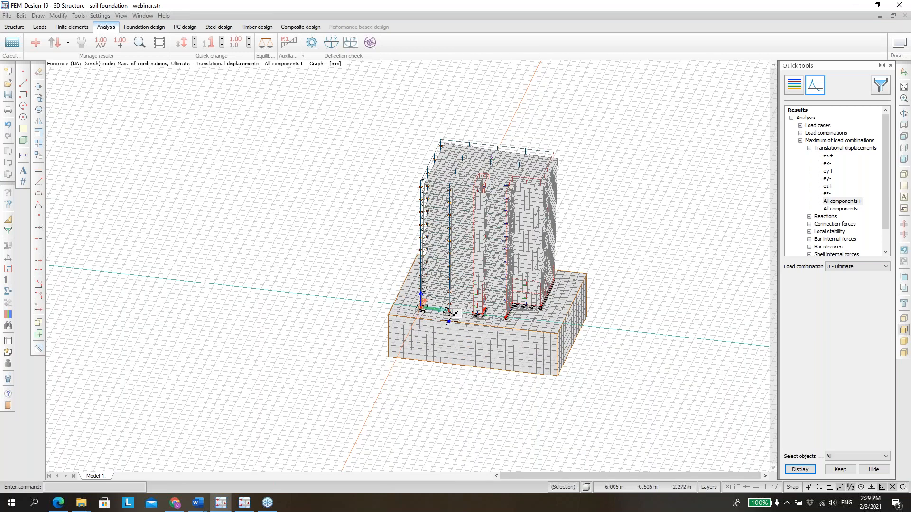
scroll(498, 225, "down", 1)
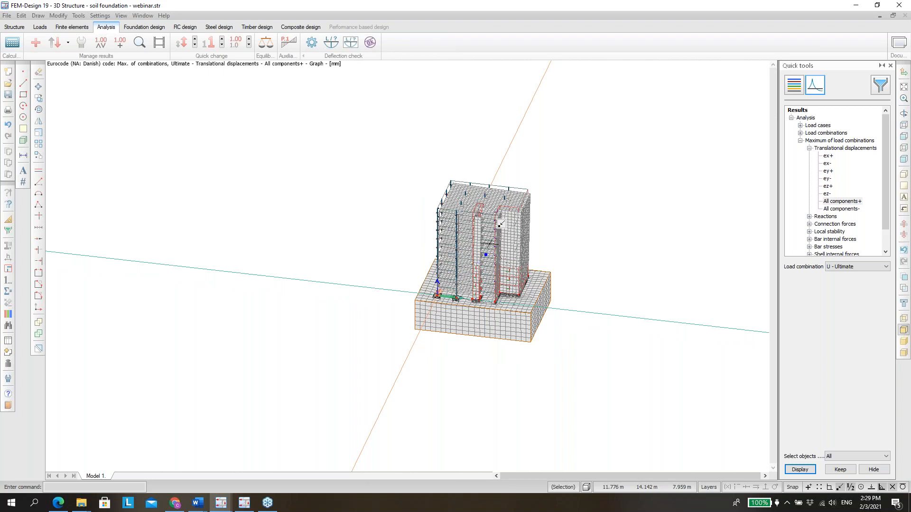
scroll(500, 224, "up", 1)
middle_click_drag(561, 243, 674, 182, "shift")
scroll(502, 175, "up", 3)
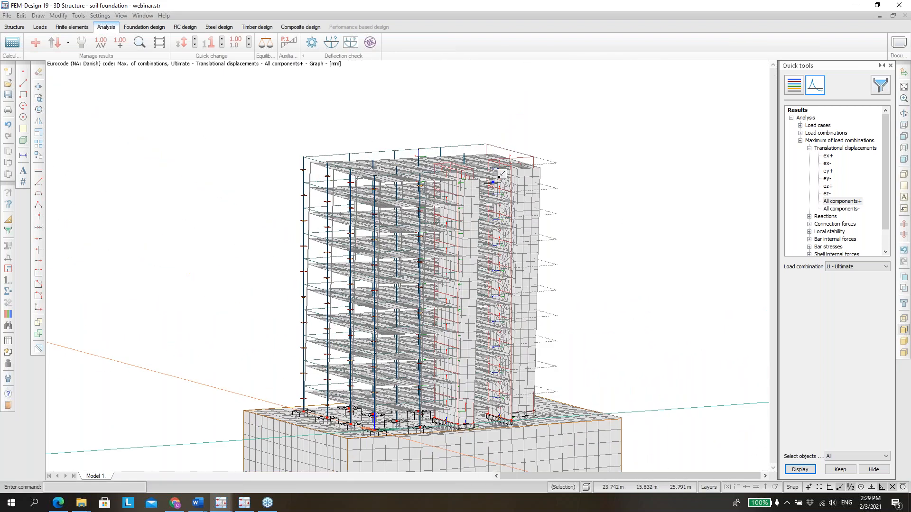
middle_click_drag(542, 181, 568, 236, "shift")
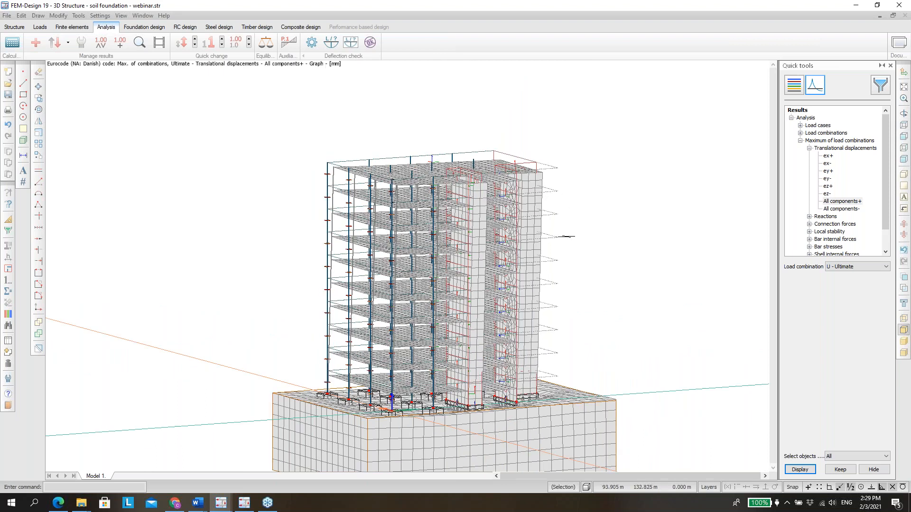
middle_click_drag(623, 259, 465, 280, "shift")
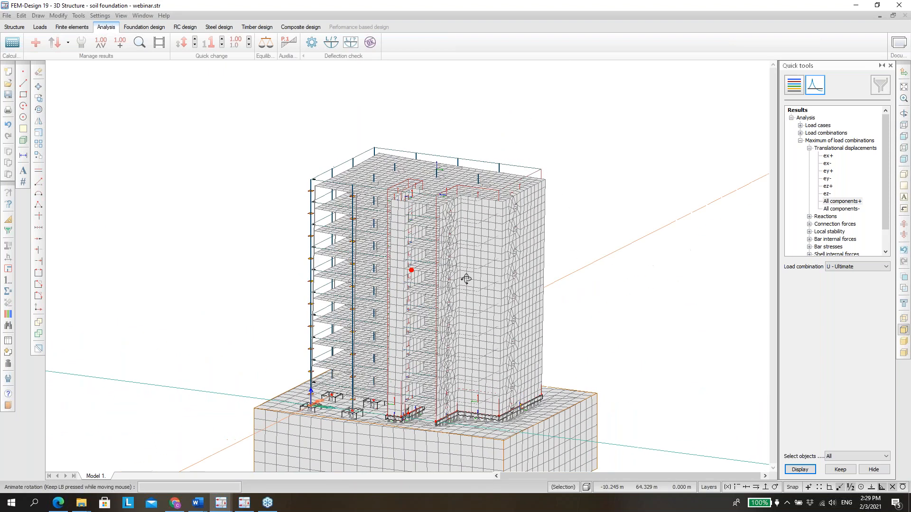
Examine the isolated and wall foundations on the meshed soil block beneath the building.
scroll(512, 388, "up", 5)
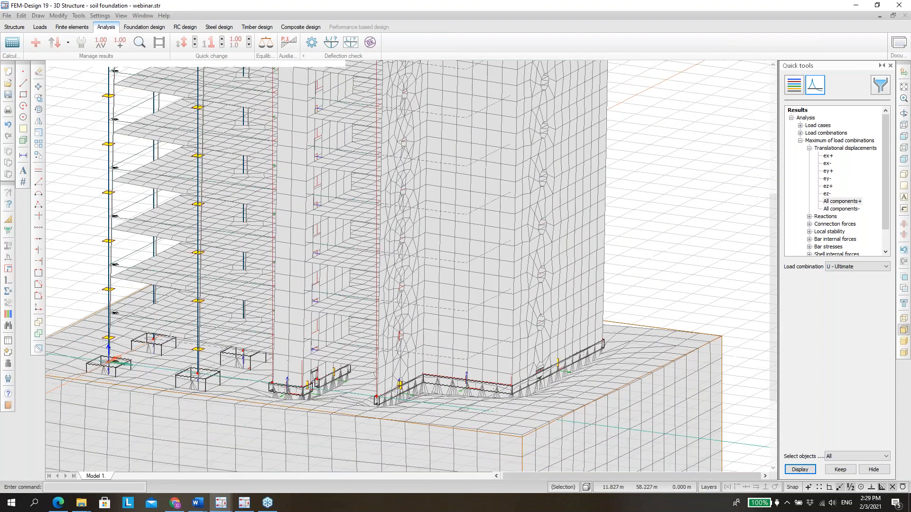
scroll(480, 350, "up", 2)
scroll(480, 329, "down", 3)
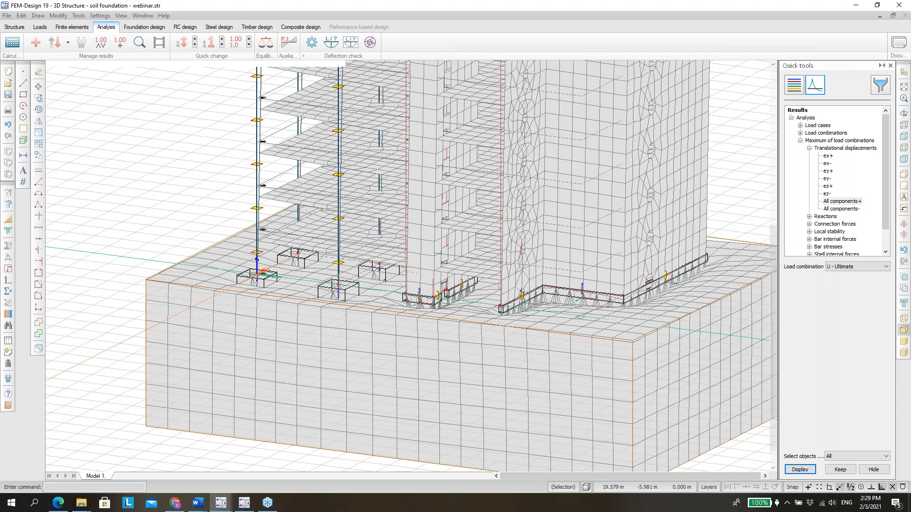
scroll(638, 321, "down", 3)
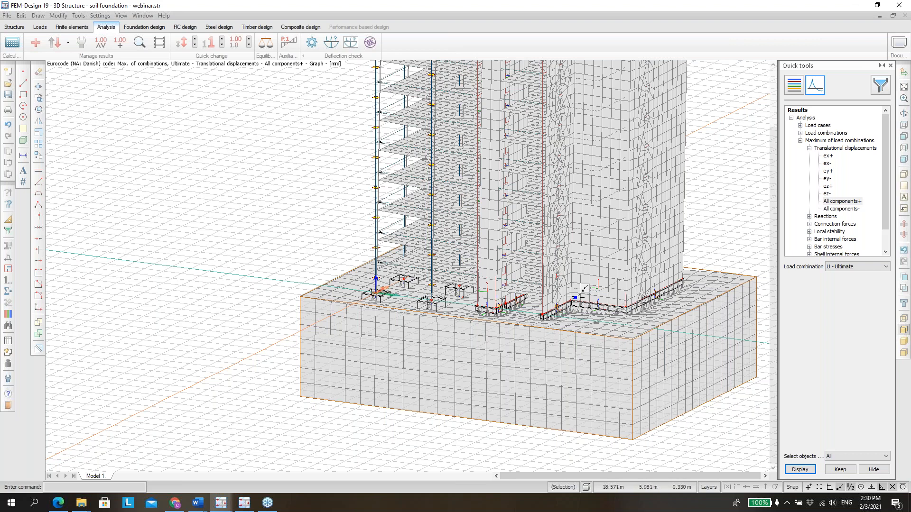
scroll(611, 322, "down", 2)
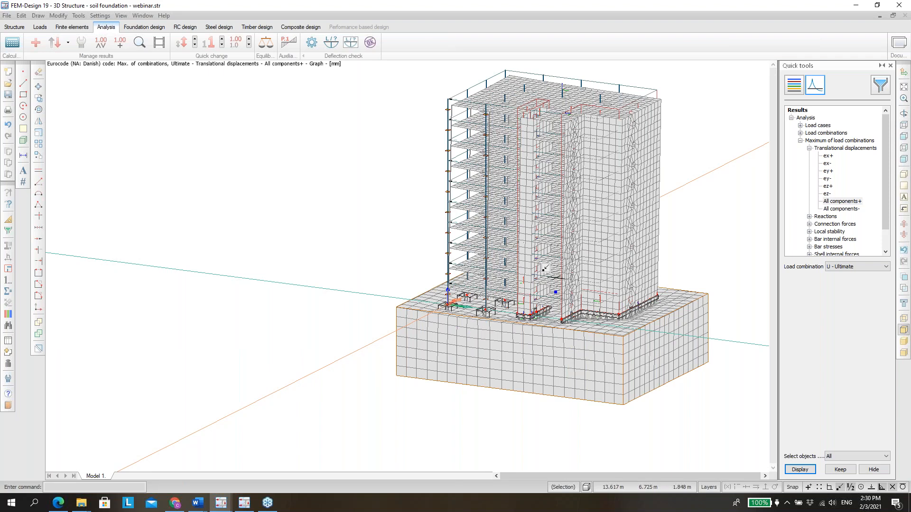
scroll(625, 324, "up", 1)
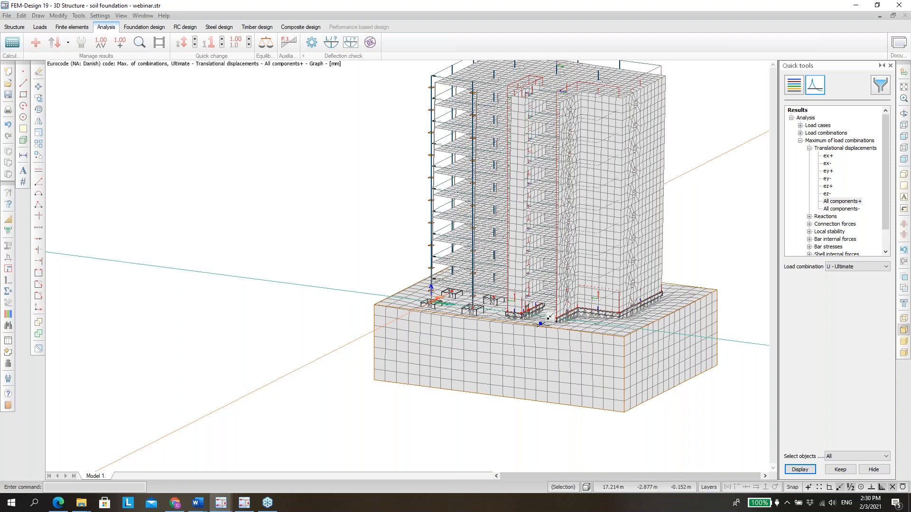
scroll(550, 320, "up", 2)
scroll(627, 320, "up", 1)
Read the translational displacement components at the roof's outer corner for the maximum of ultimate combinations.
scroll(592, 318, "down", 5)
middle_click_drag(411, 270, 617, 254)
scroll(477, 379, "down", 3)
scroll(403, 216, "up", 4)
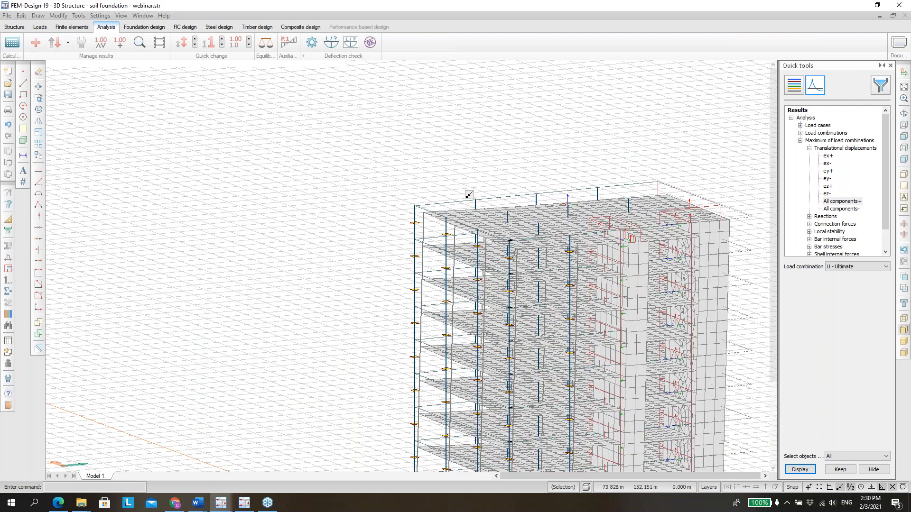
scroll(402, 204, "up", 2)
mouse_move(401, 205)
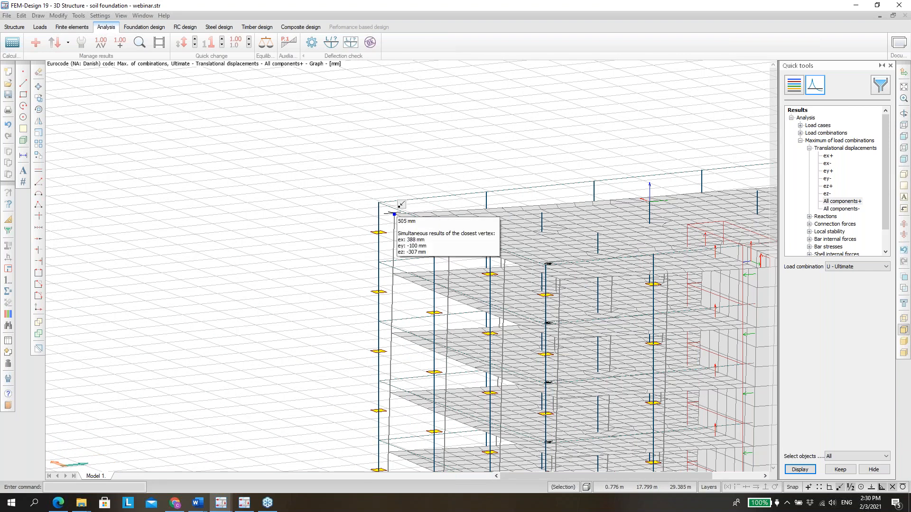
Compare the deformed building with its undeformed outline, from the roof's outer corner down to the wall foundations on the soil block.
scroll(401, 205, "down", 6)
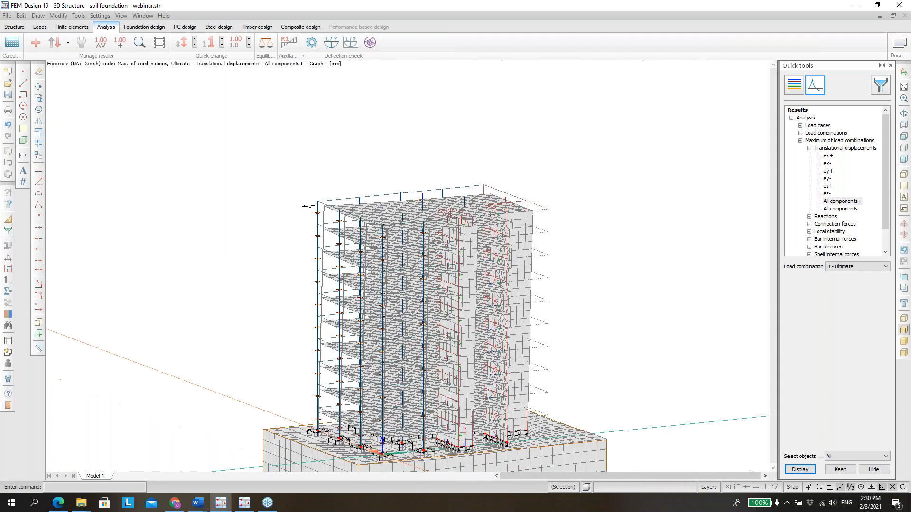
scroll(520, 429, "up", 5)
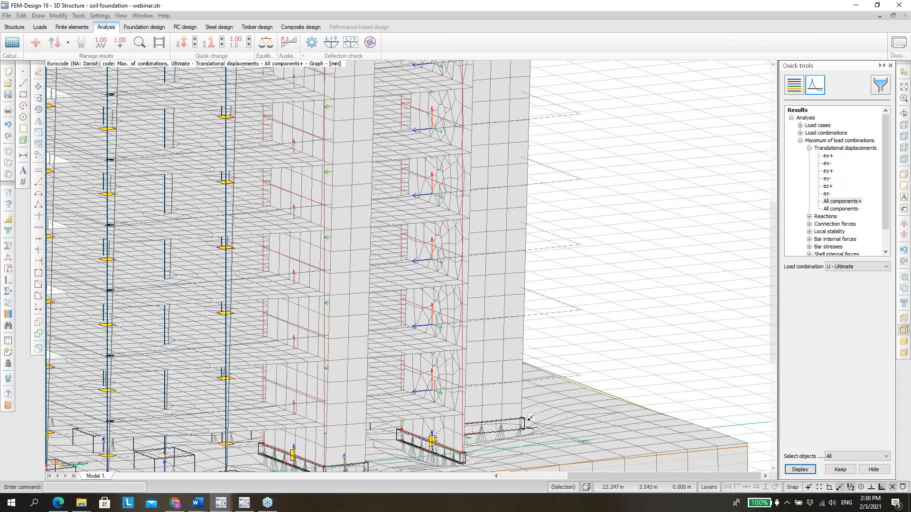
scroll(518, 286, "down", 3)
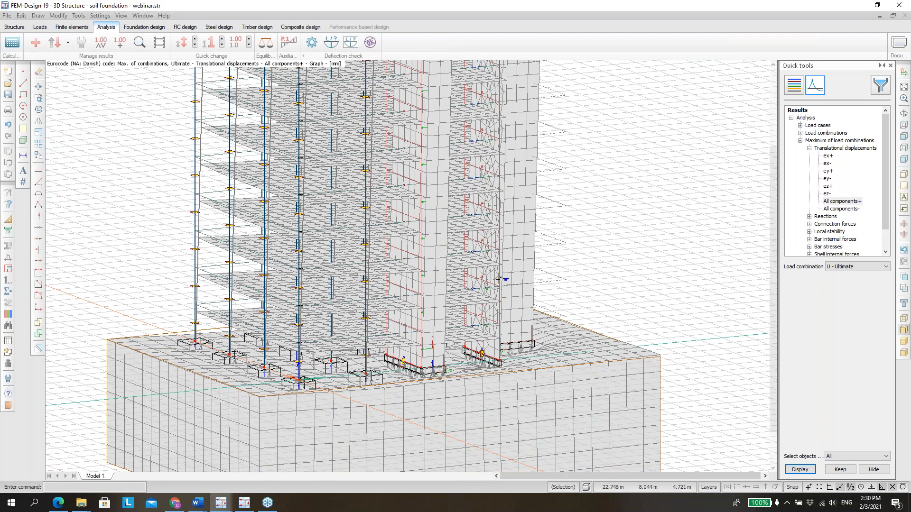
scroll(332, 346, "down", 3)
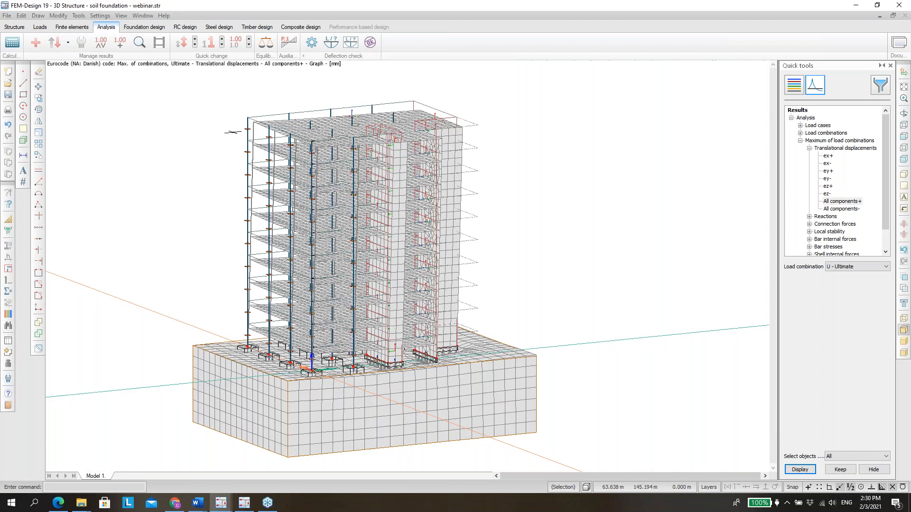
scroll(273, 138, "up", 4)
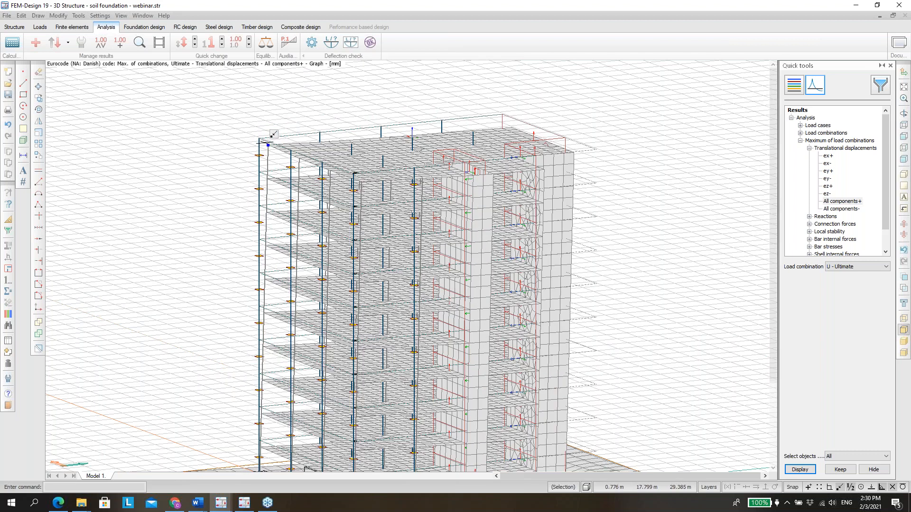
mouse_move(266, 142)
Switch to the FEM-Design 19 window containing the model connection forces structure.
mouse_move(221, 502)
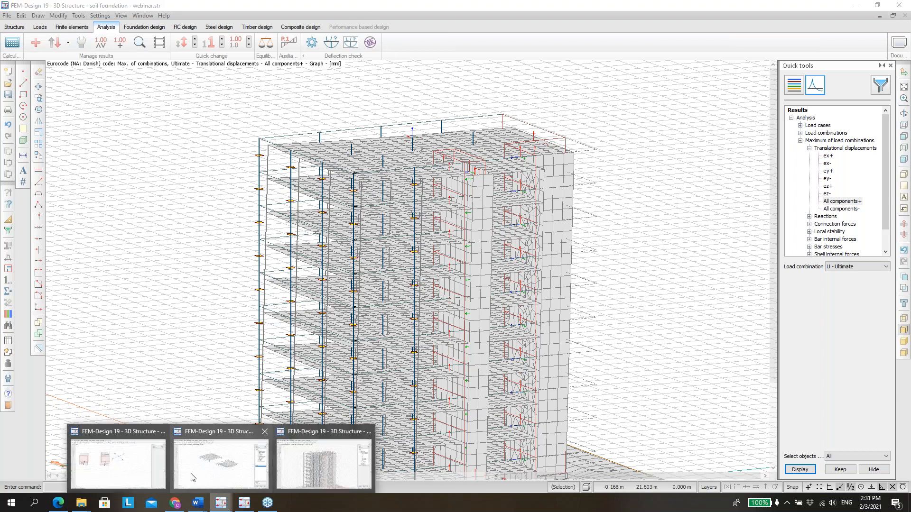
left_click(135, 446)
scroll(436, 195, "down", 2)
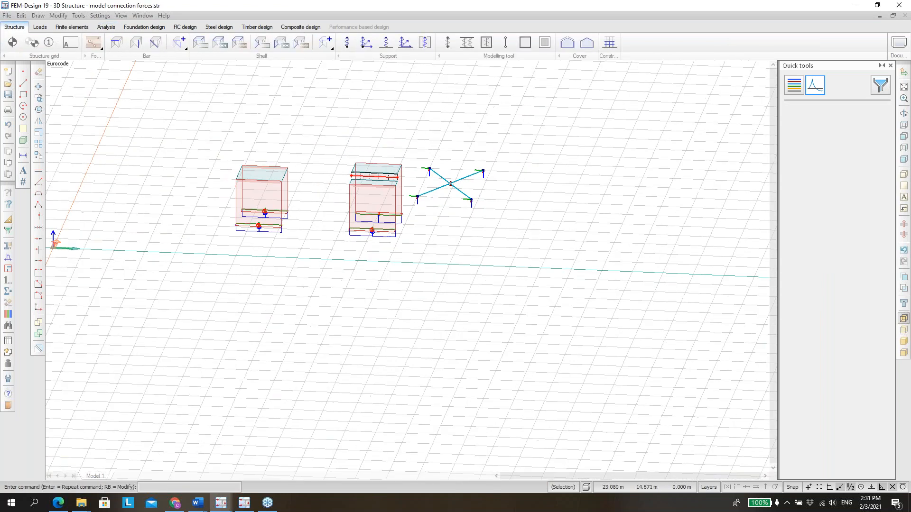
scroll(435, 194, "down", 1)
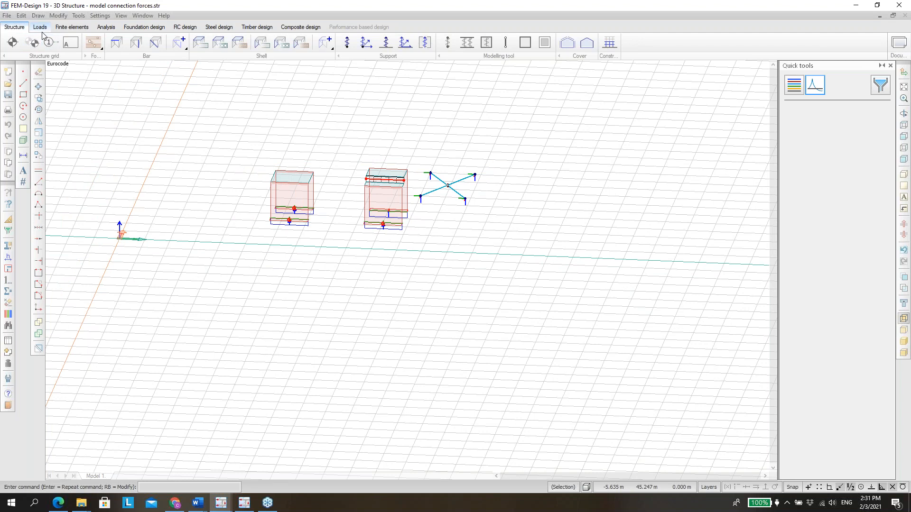
Start defining a straight beam and open its default settings to view the regular section library.
left_click(116, 42)
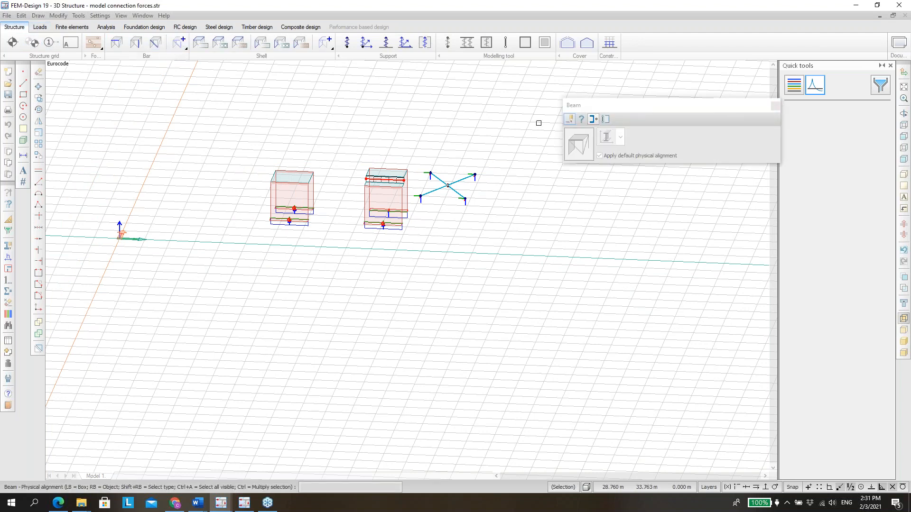
left_click(570, 123)
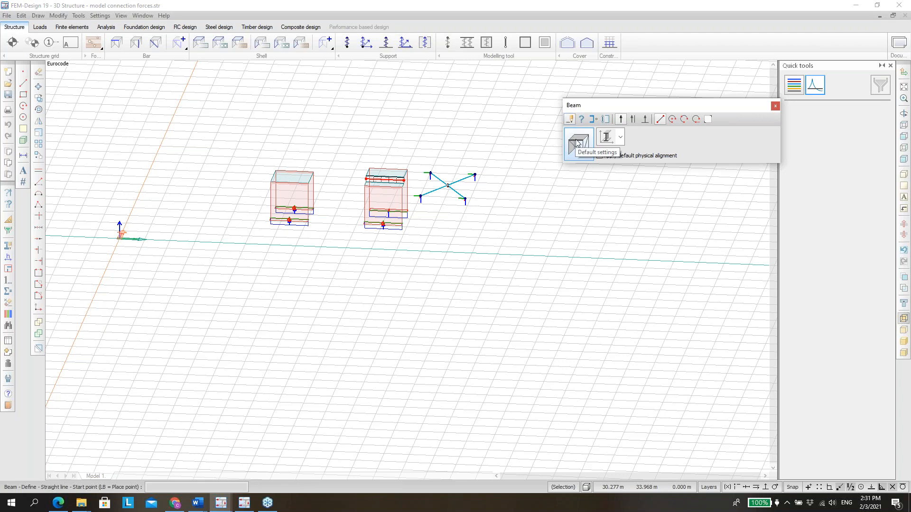
left_click(577, 143)
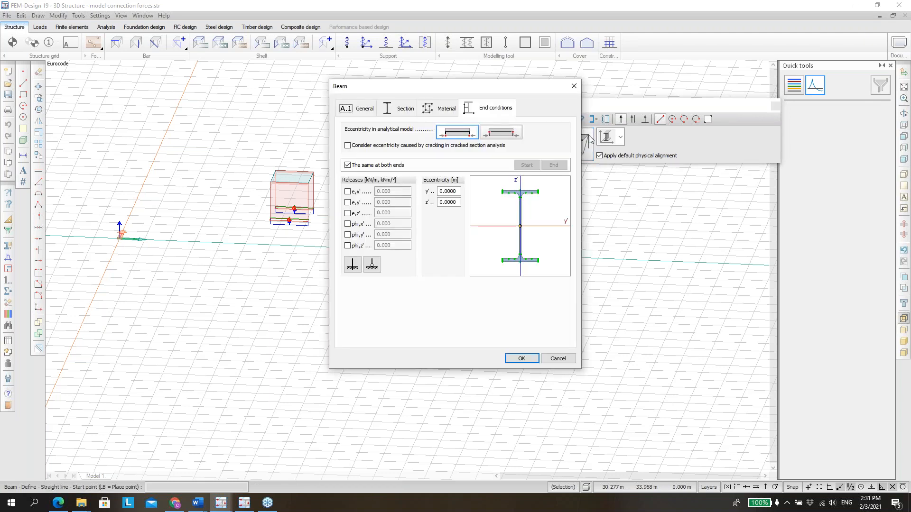
left_click(402, 108)
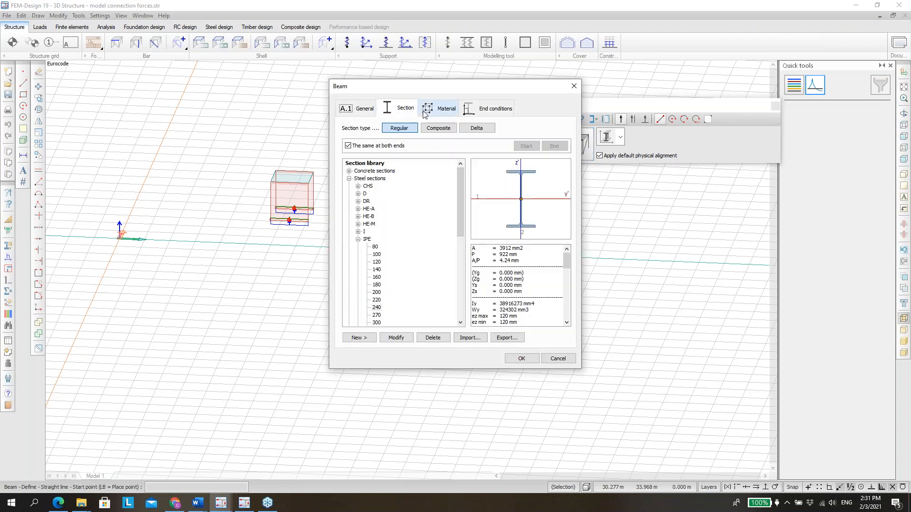
Show the Delta section type for the beam and preview several D profiles, including 20-300 and 30-500.
left_click_drag(484, 93, 463, 112)
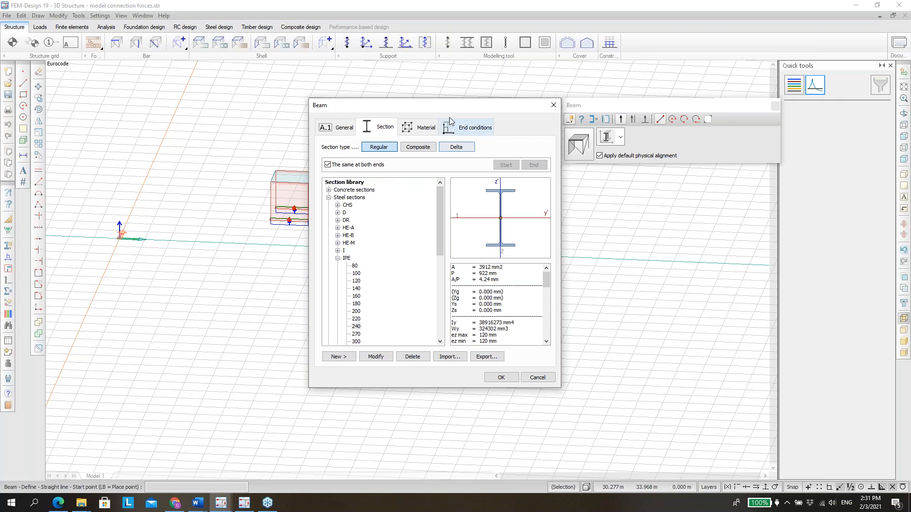
left_click_drag(449, 110, 420, 110)
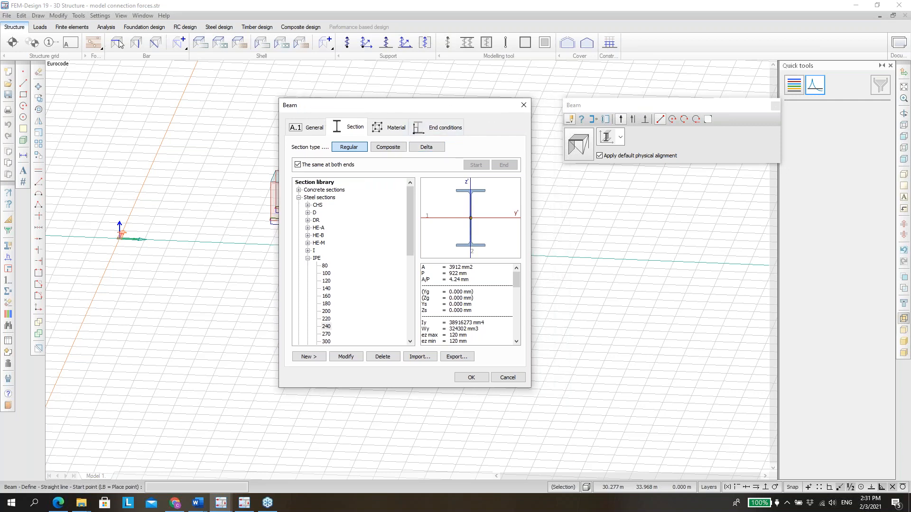
left_click(426, 147)
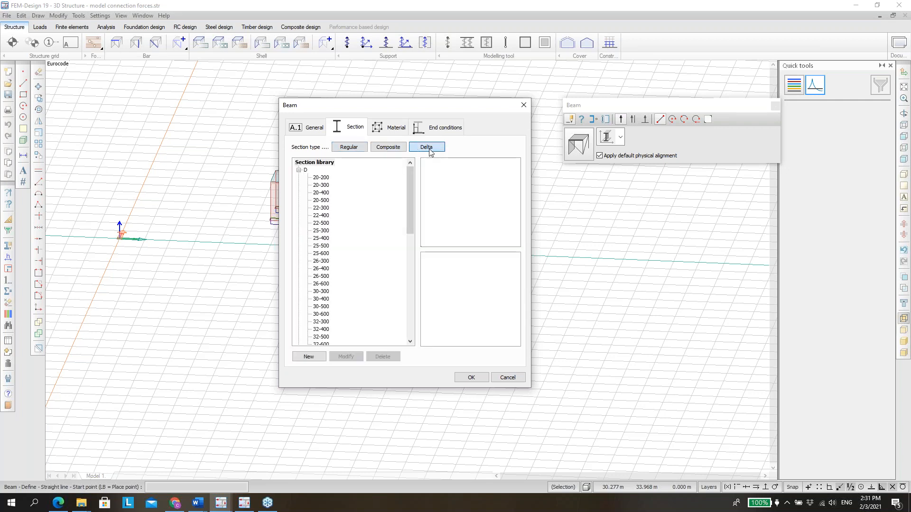
left_click(321, 187)
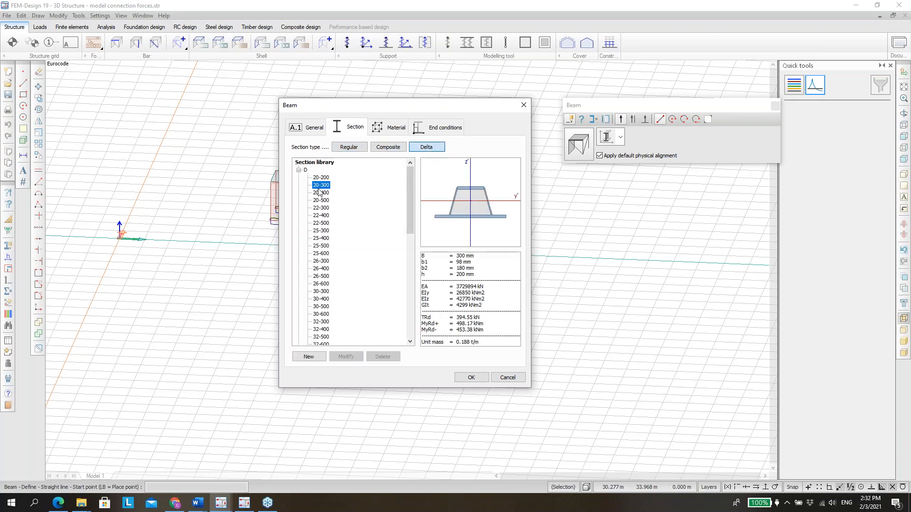
left_click(320, 231)
left_click(321, 276)
left_click(324, 307)
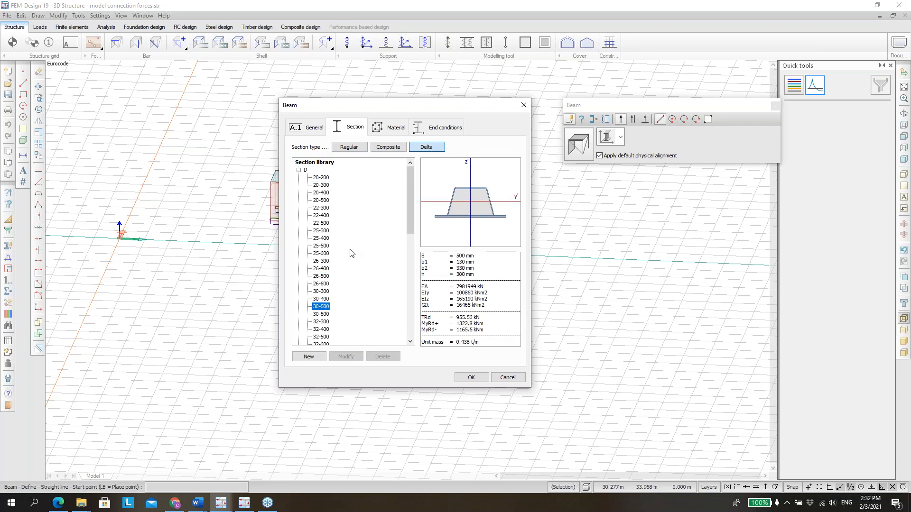
Preview further Delta profiles in the section library, ending with 26-325 in the DR group.
scroll(349, 254, "down", 8)
left_click(331, 244)
left_click(329, 307)
left_click(324, 336)
scroll(328, 267, "down", 5)
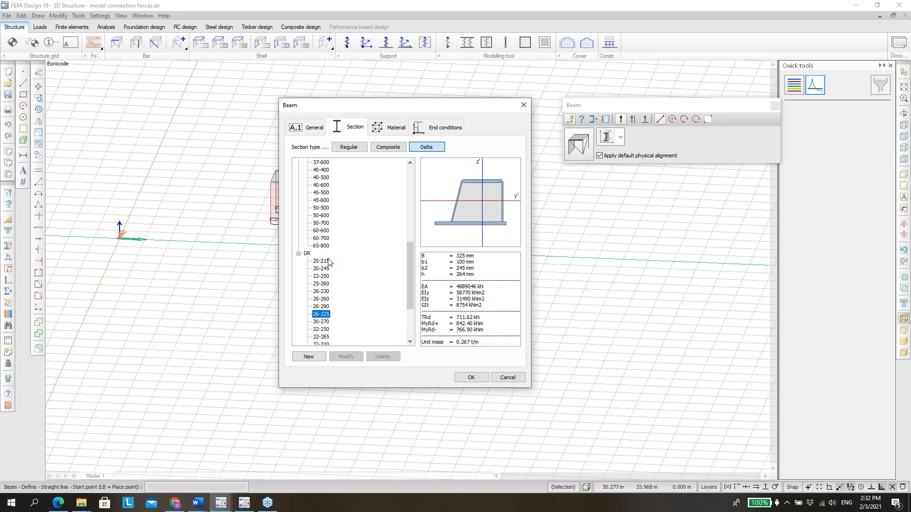
scroll(330, 262, "up", 4)
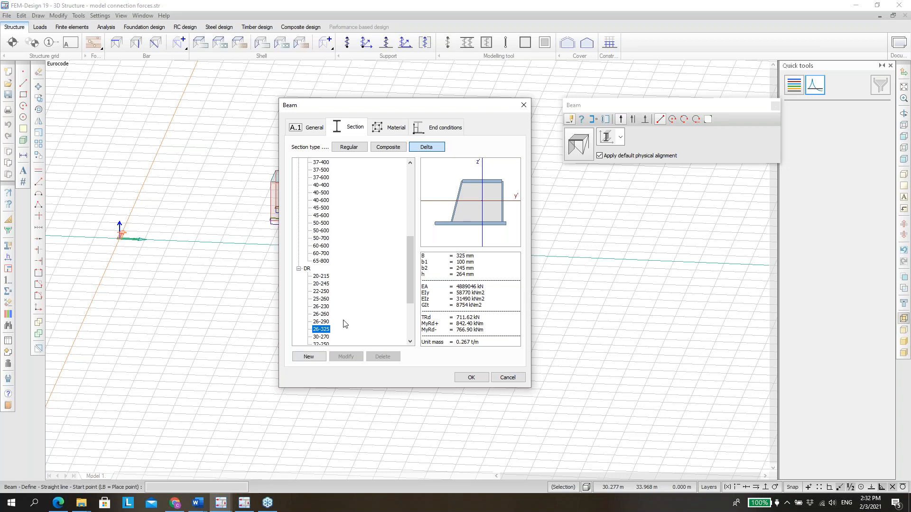
left_click(903, 33)
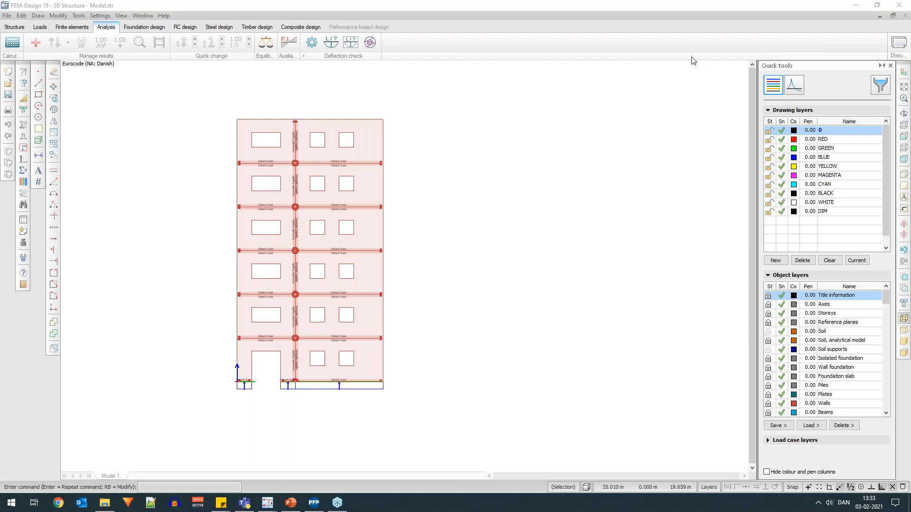
Switch to the PowerPoint presentation and show the slide on the purpose of PREFAB-Print.
left_click(291, 503)
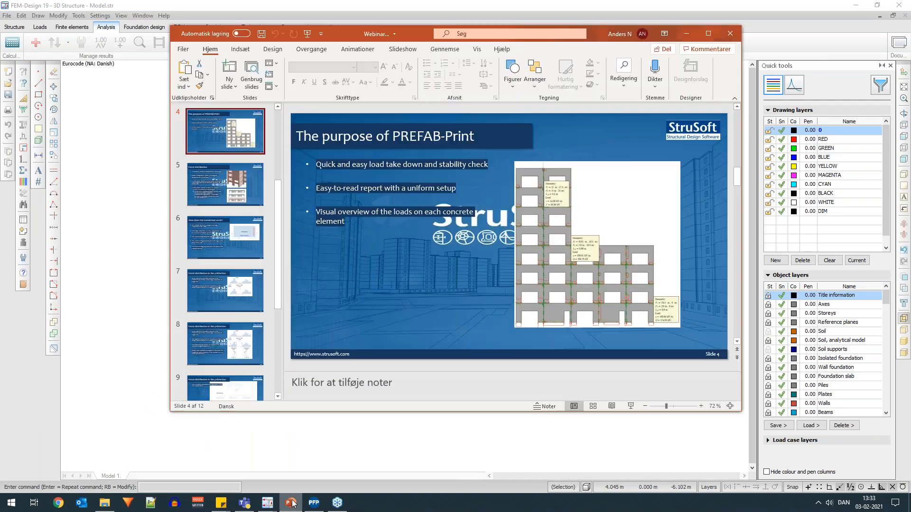
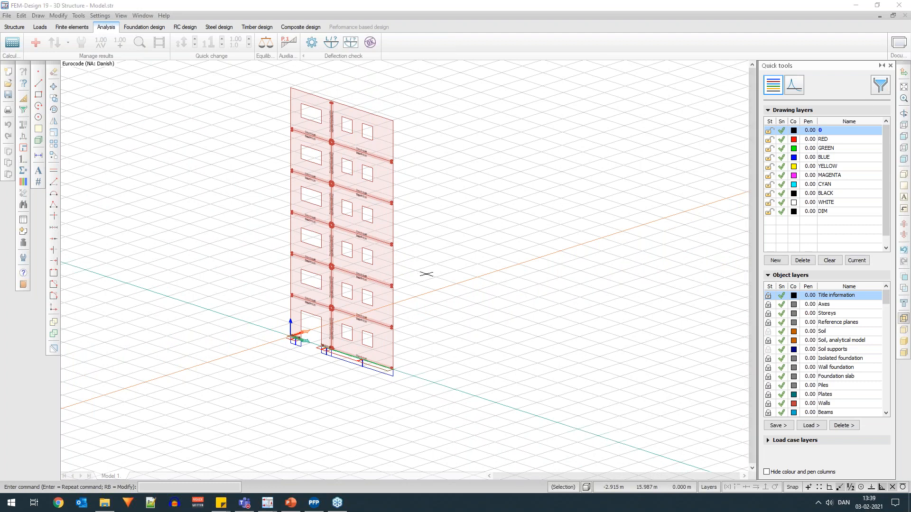
View the wall in straight elevation and inspect the edge connection data of the Detach træk joint under its top-left panel.
middle_click_drag(427, 272, 407, 269, "alt")
left_click(903, 135)
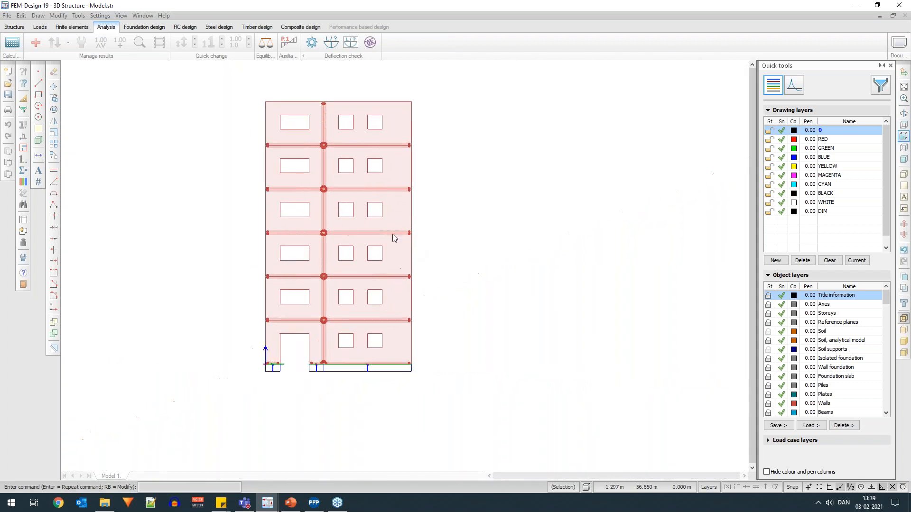
scroll(346, 203, "up", 5)
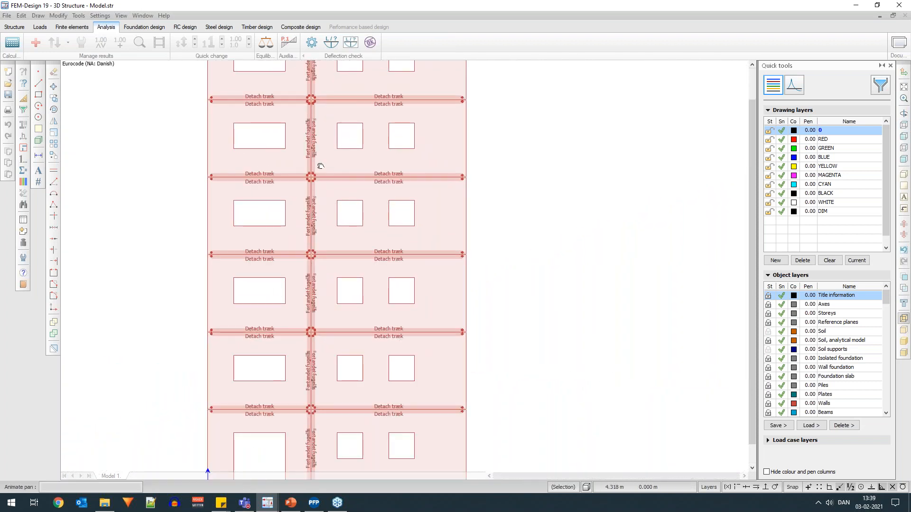
scroll(315, 166, "up", 3)
scroll(287, 217, "up", 2)
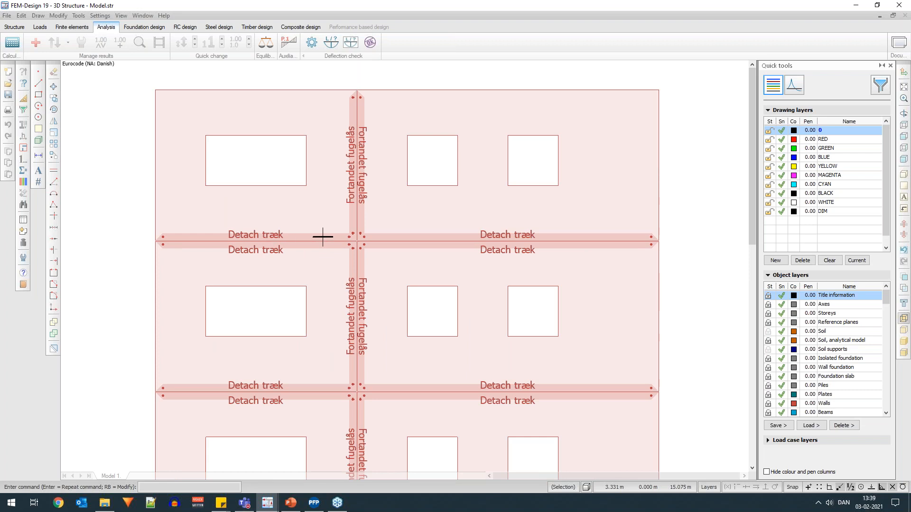
scroll(323, 237, "down", 1)
left_click(14, 27)
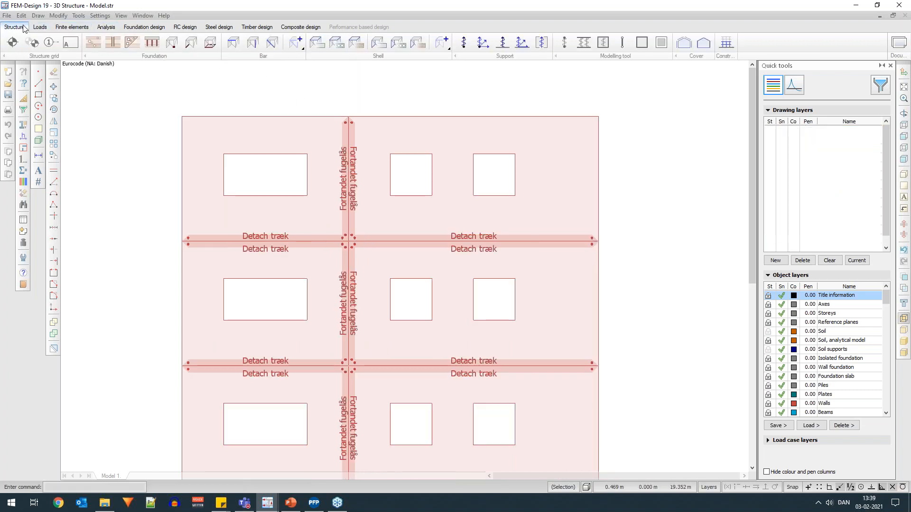
left_click(378, 43)
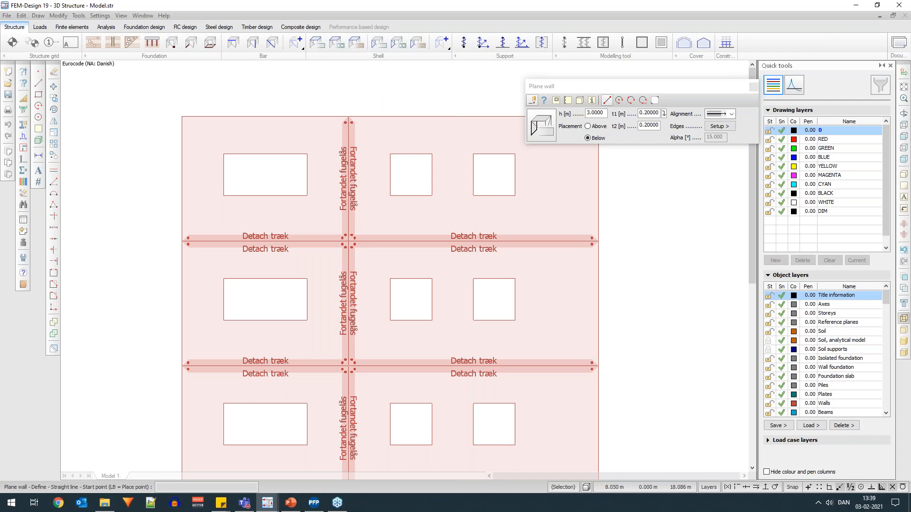
left_click(568, 100)
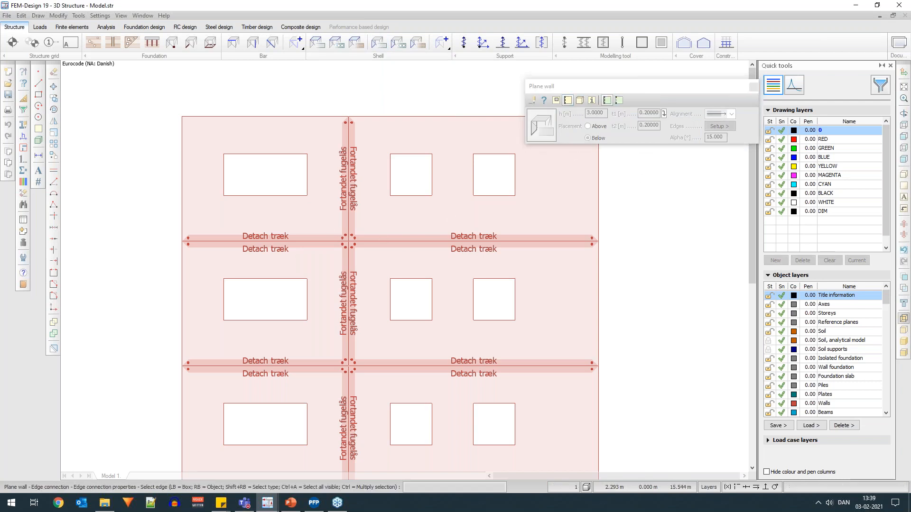
left_click(270, 236)
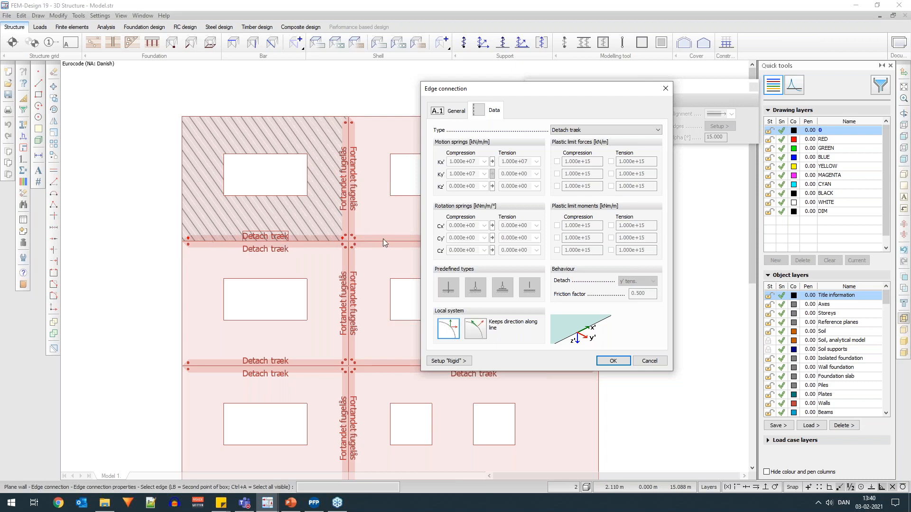
left_click(649, 362)
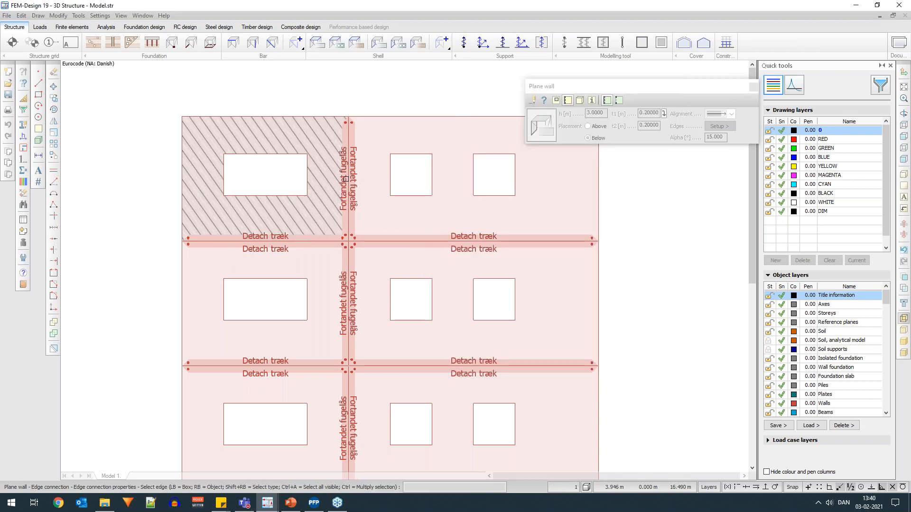
Inspect the edge connection data of the vertical Fortandet fugelås joint on the top-left wall panel.
left_click(345, 179)
left_click_drag(440, 89, 564, 127)
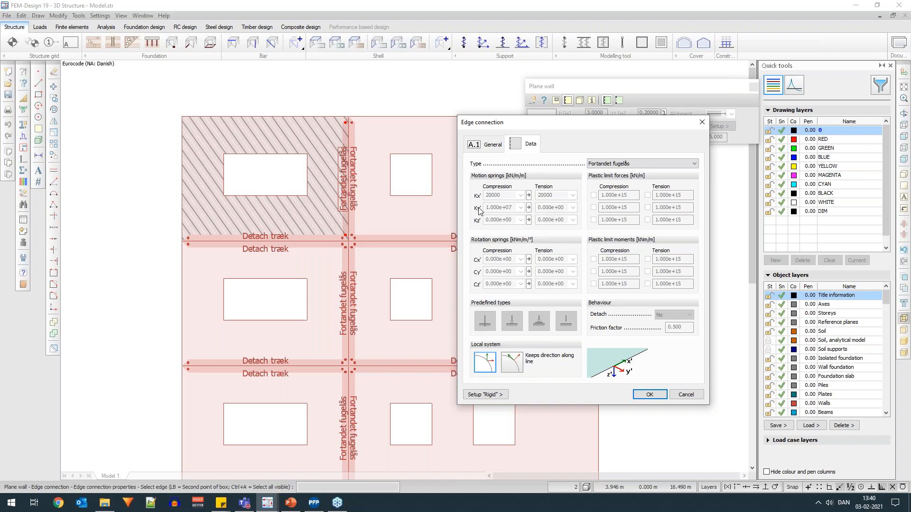
left_click_drag(508, 128, 509, 139)
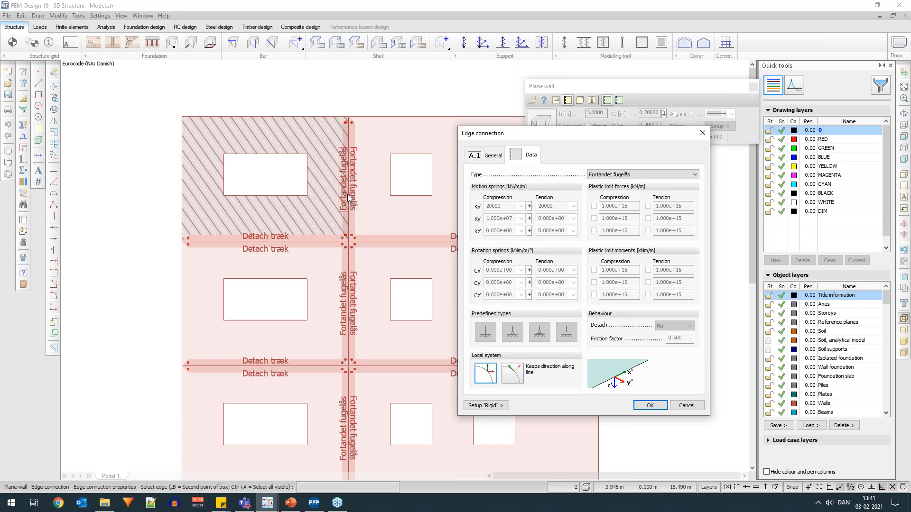
left_click(686, 406)
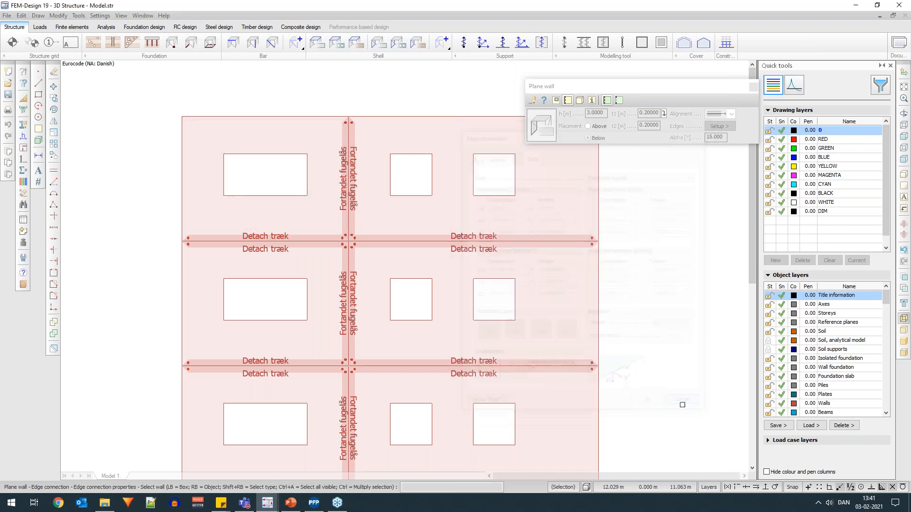
Review the available analysis calculation options for the whole wall without running a calculation.
scroll(327, 194, "down", 3)
scroll(375, 160, "down", 4)
scroll(373, 289, "up", 3)
middle_click_drag(392, 329, 404, 276)
scroll(412, 250, "down", 1)
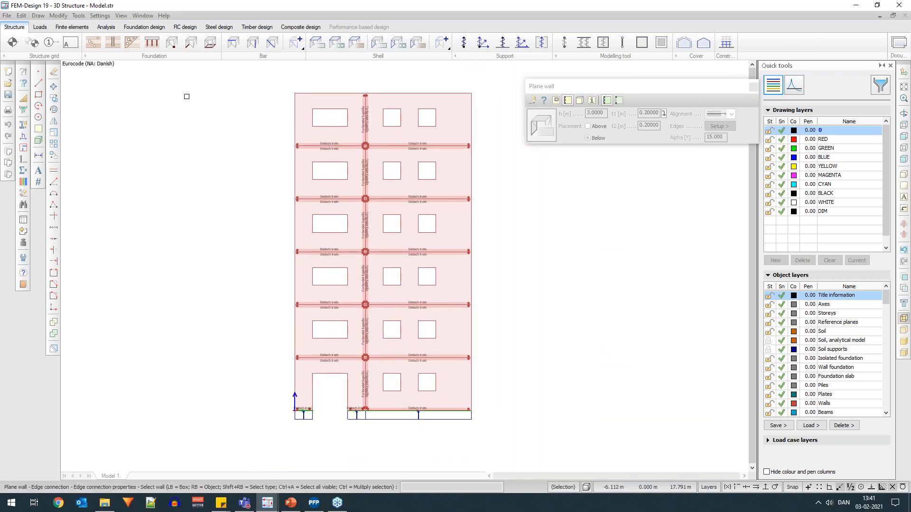
left_click(107, 27)
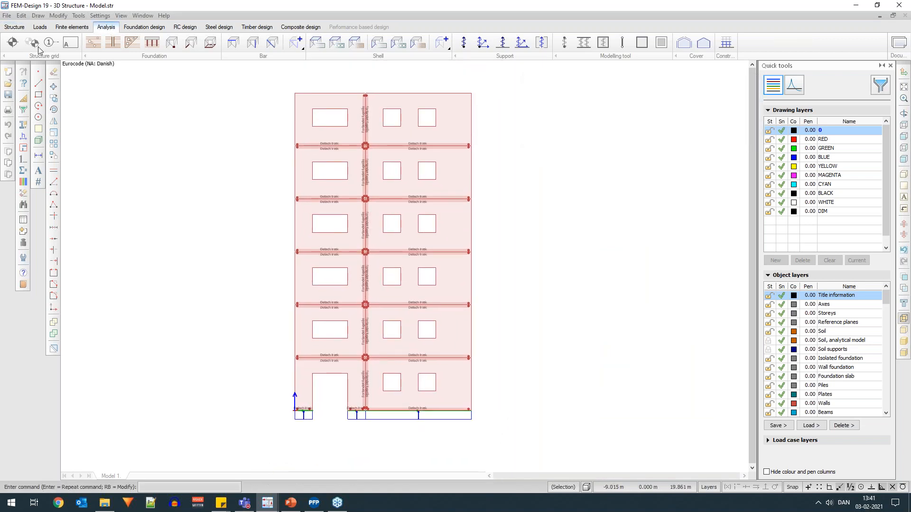
left_click(13, 44)
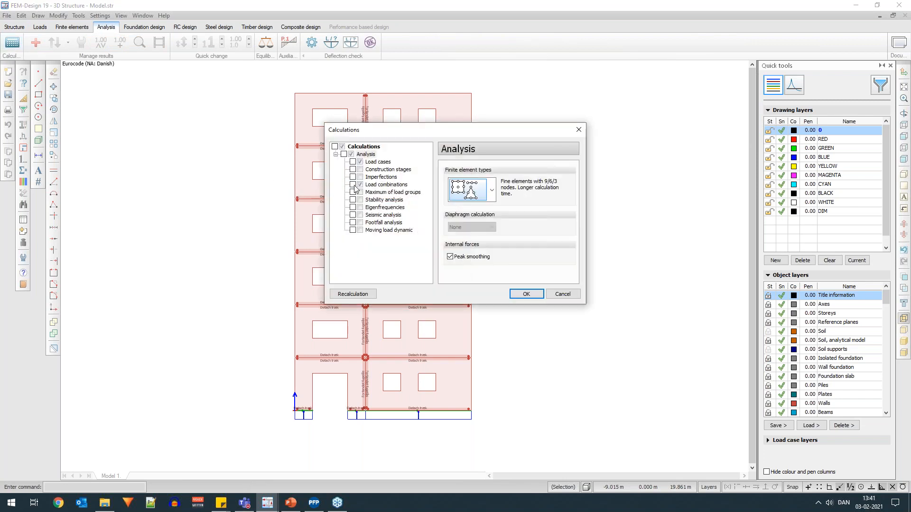
left_click(563, 294)
Examine the Detach træk and Fortandet fugelås joints between the upper wall panels, including the horizontal joint's outer end point.
scroll(362, 138, "up", 4)
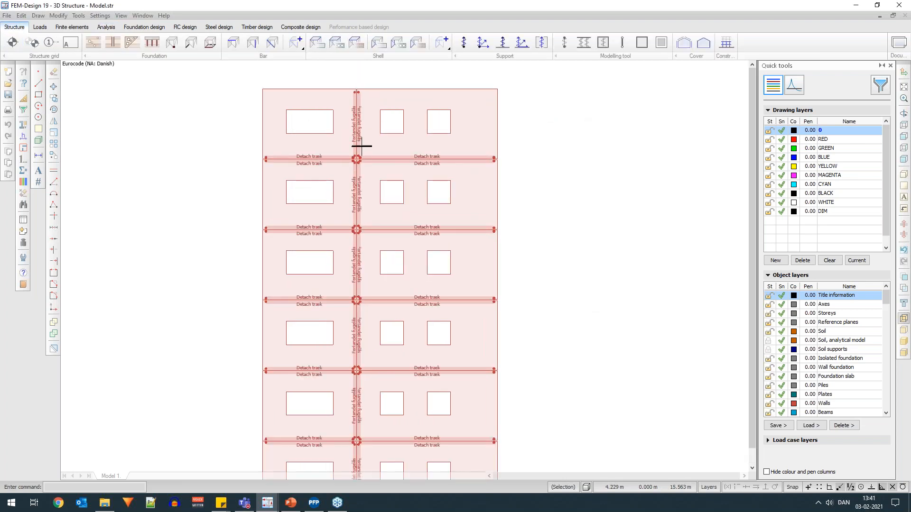
scroll(313, 211, "down", 2)
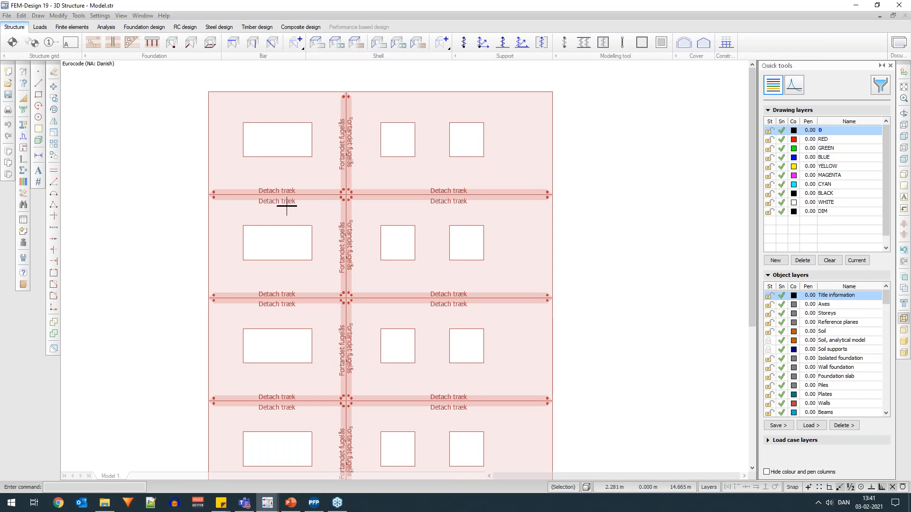
scroll(261, 199, "up", 2)
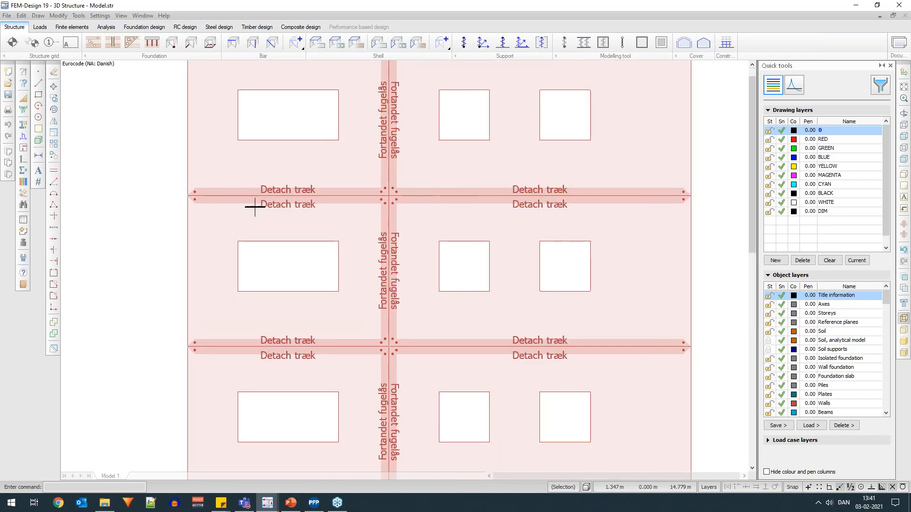
scroll(259, 199, "up", 2)
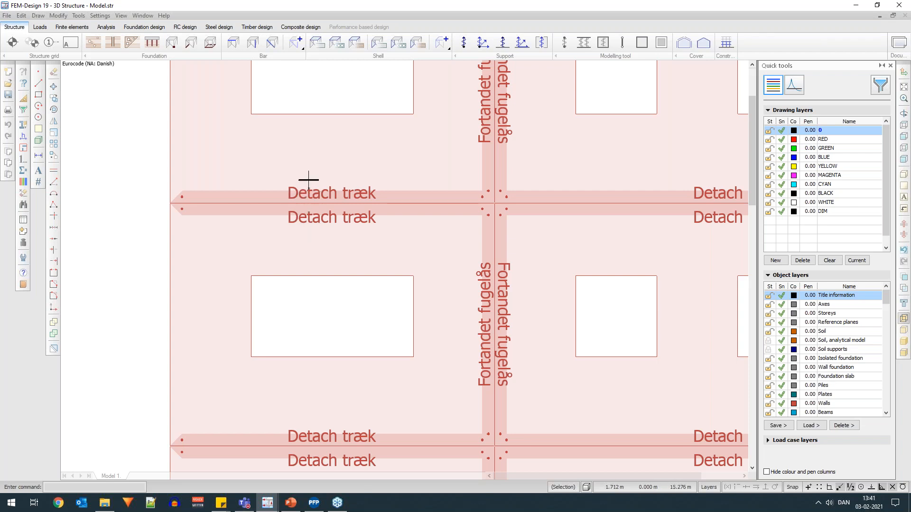
scroll(199, 196, "up", 1)
scroll(198, 201, "up", 2)
scroll(331, 239, "down", 3)
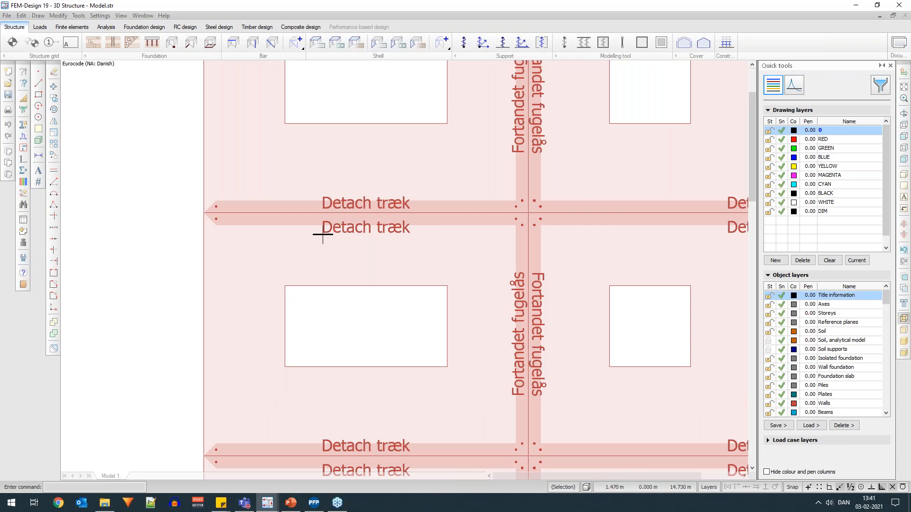
scroll(211, 211, "down", 3)
scroll(212, 215, "up", 4)
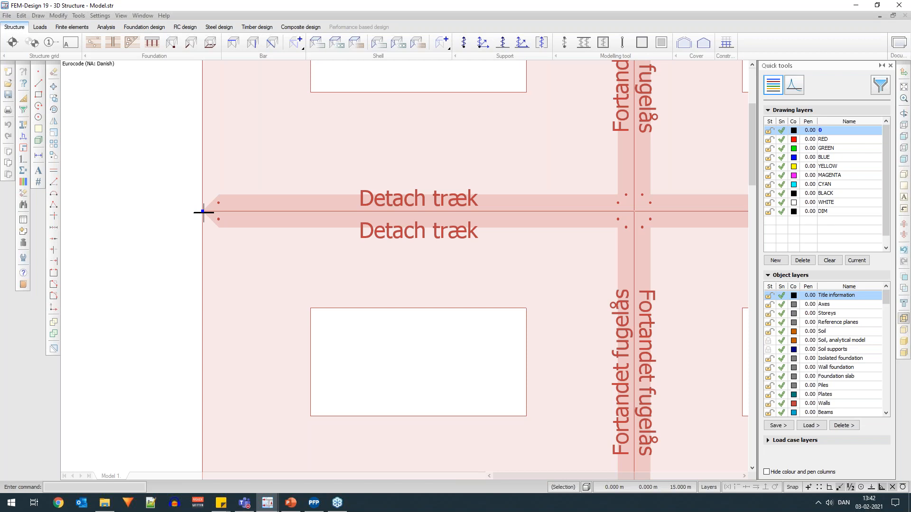
scroll(203, 212, "down", 3)
scroll(203, 209, "down", 1)
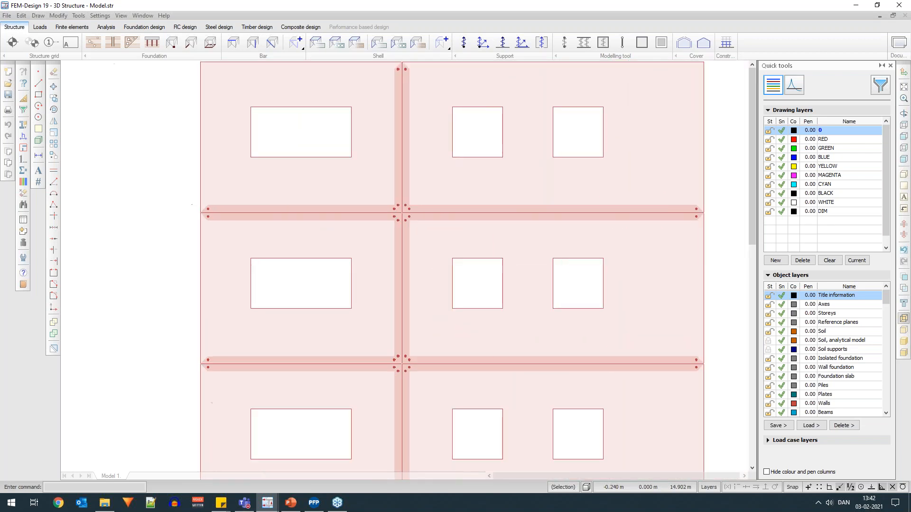
scroll(203, 209, "down", 2)
scroll(207, 199, "down", 2)
scroll(204, 199, "up", 2)
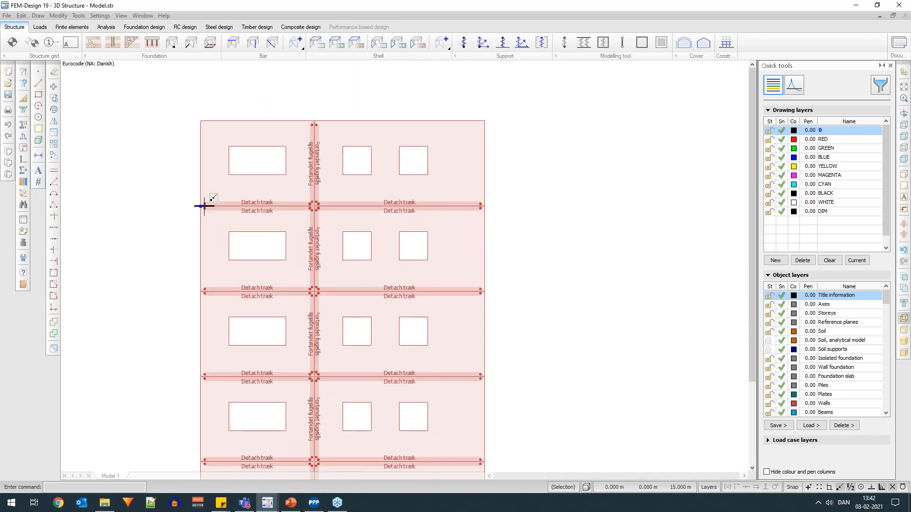
Set the end point behaviour of all edge connection end points in the entire stacked wall to Separate end point from environment.
left_click(382, 44)
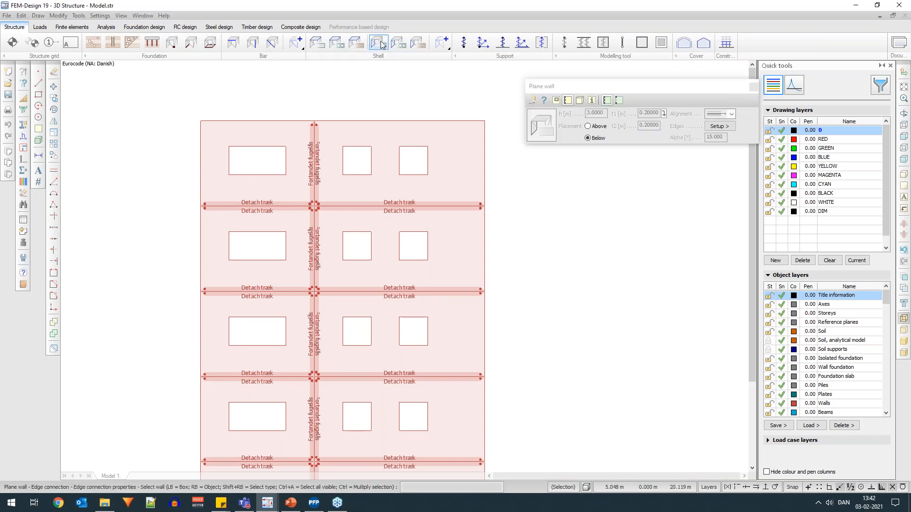
left_click(619, 101)
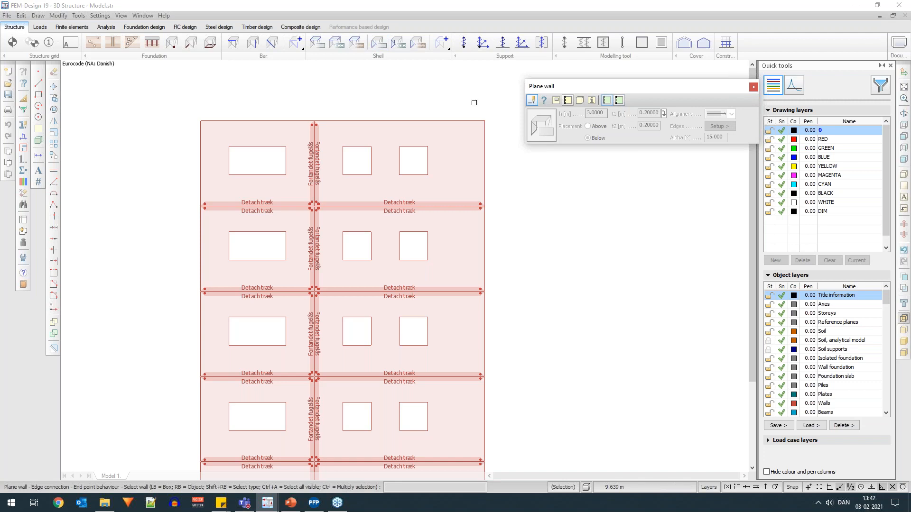
scroll(361, 97, "down", 2)
left_click(214, 87)
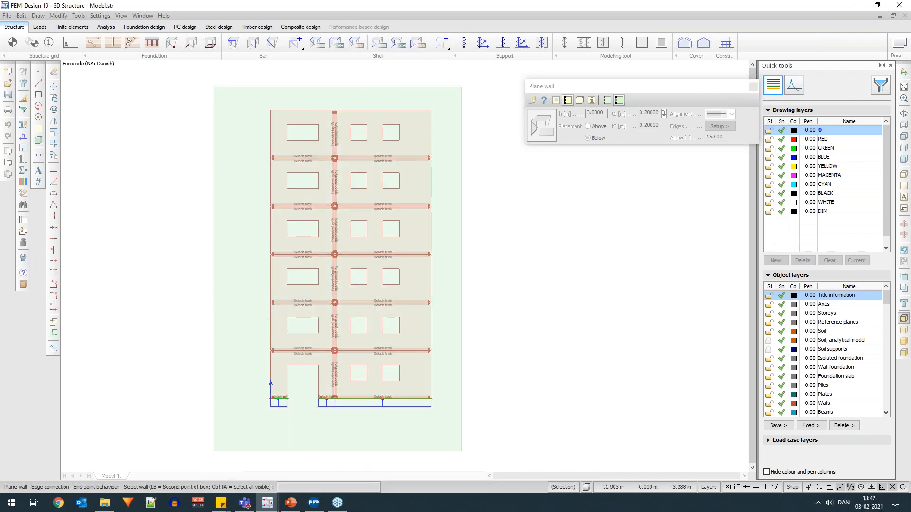
left_click(462, 451)
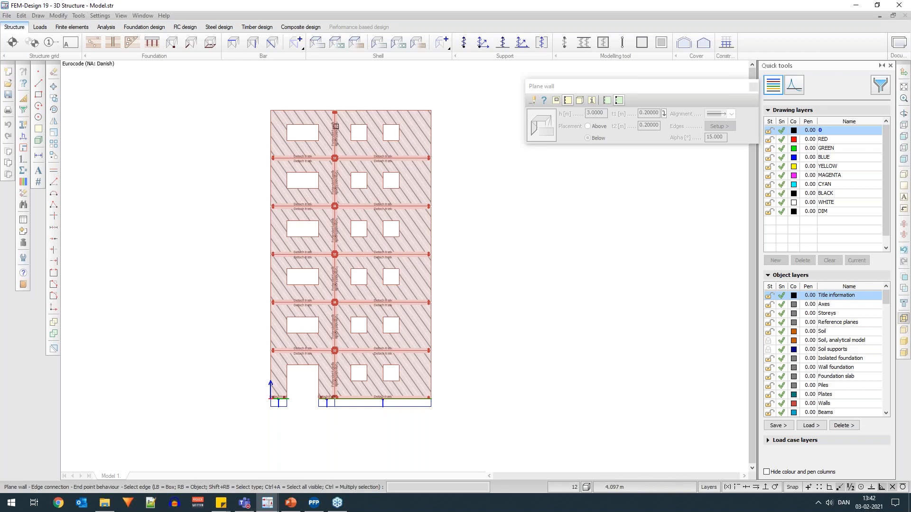
left_click_drag(229, 82, 496, 446)
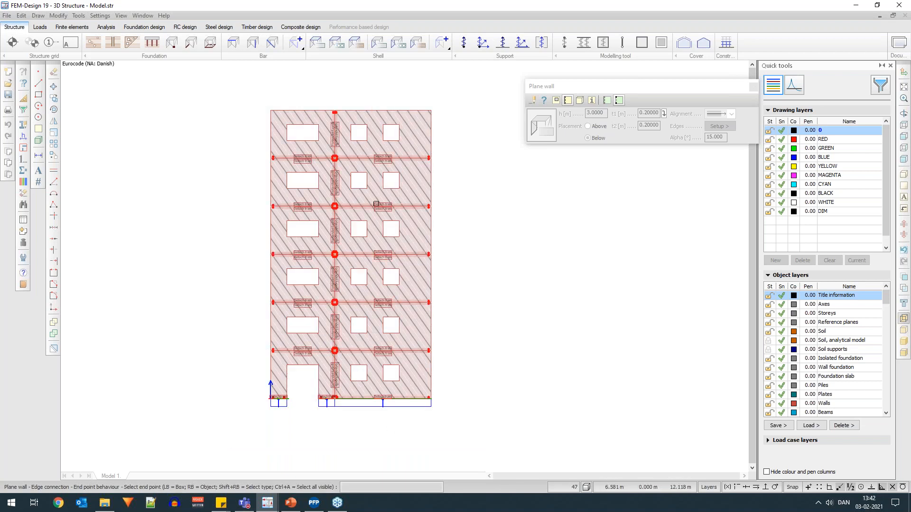
scroll(445, 157, "up", 5)
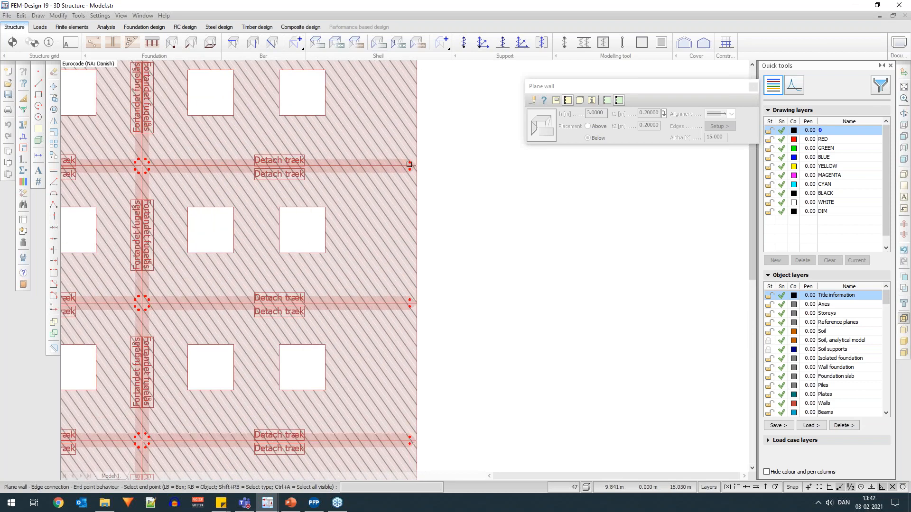
scroll(196, 167, "down", 8)
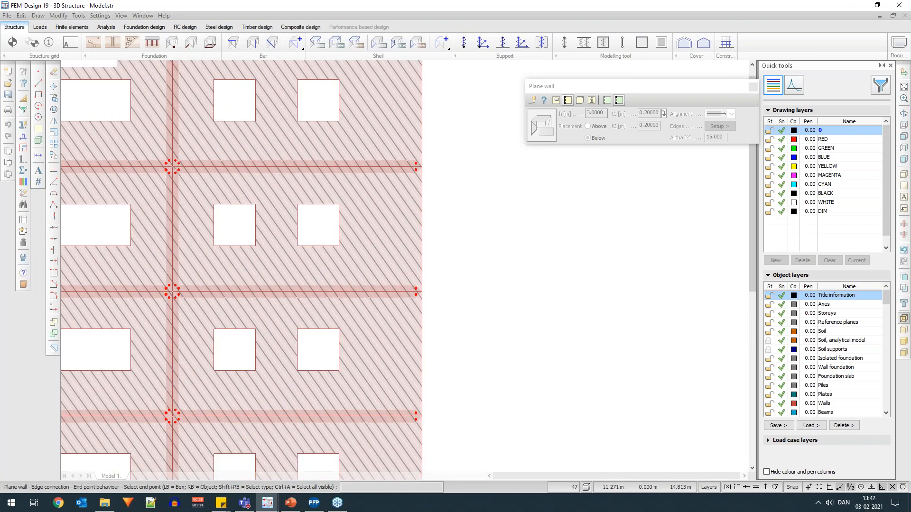
left_click(249, 103)
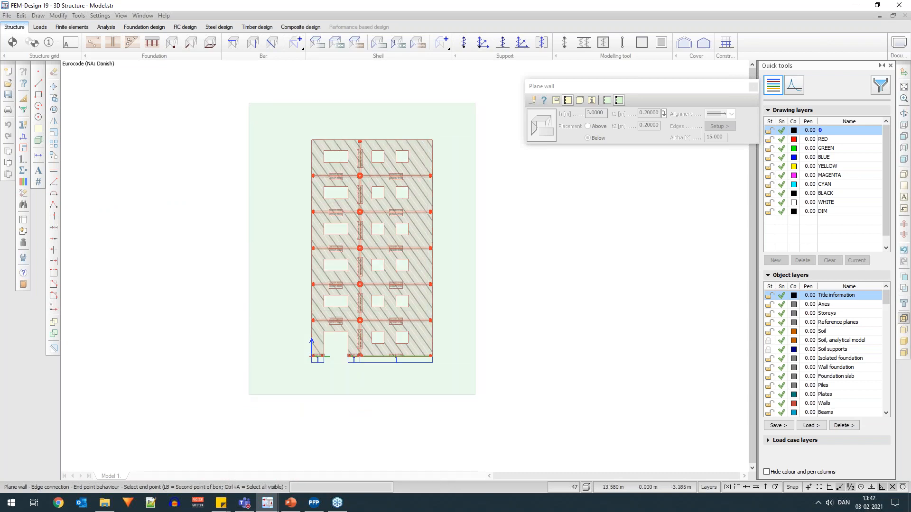
left_click(475, 395)
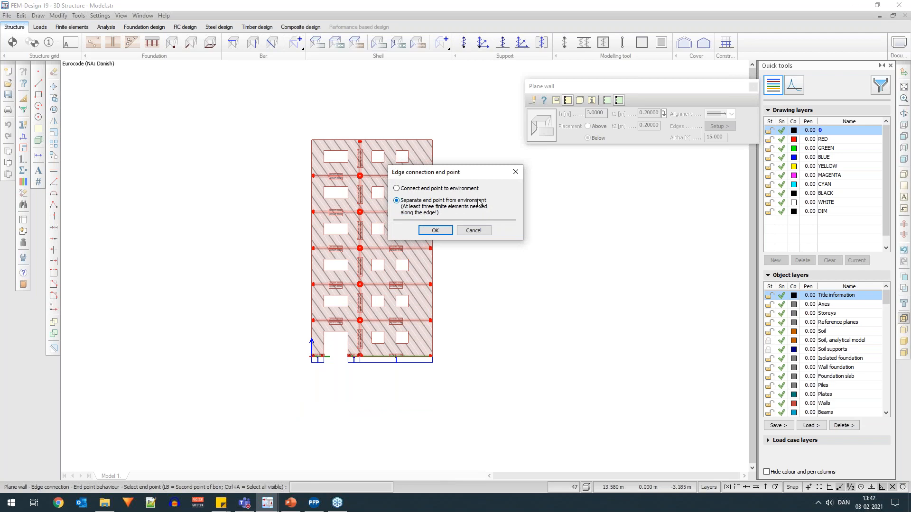
left_click(436, 230)
Examine the edge connections and their end points across all storeys of the wall.
scroll(429, 204, "up", 2)
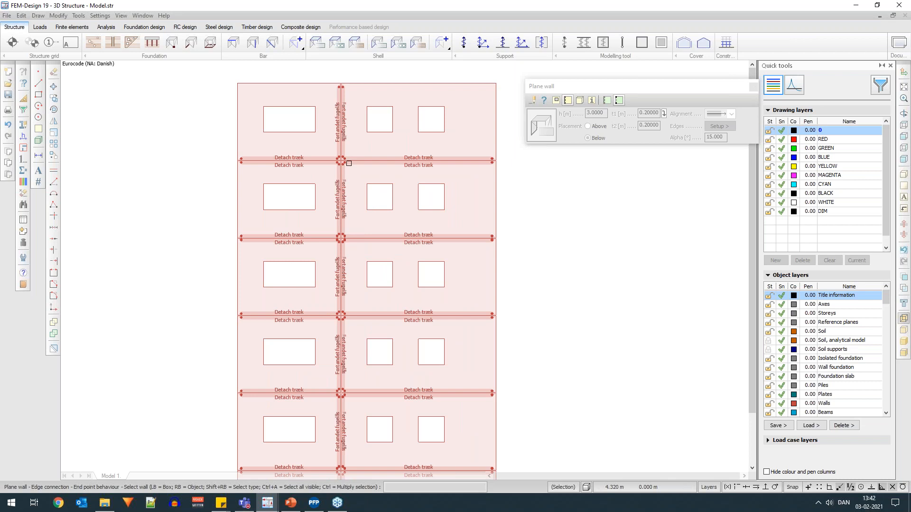
scroll(344, 158, "up", 1)
scroll(317, 151, "down", 1)
scroll(288, 120, "down", 1)
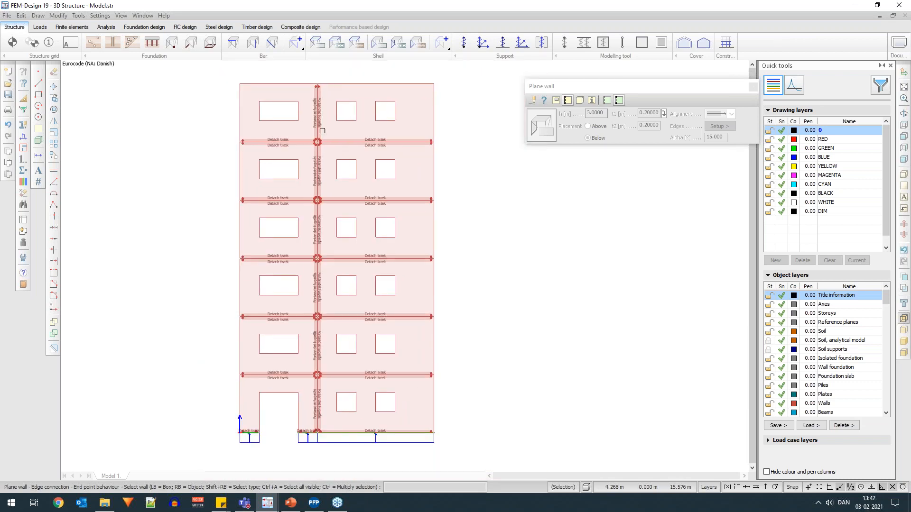
left_click(606, 101)
scroll(276, 263, "up", 2)
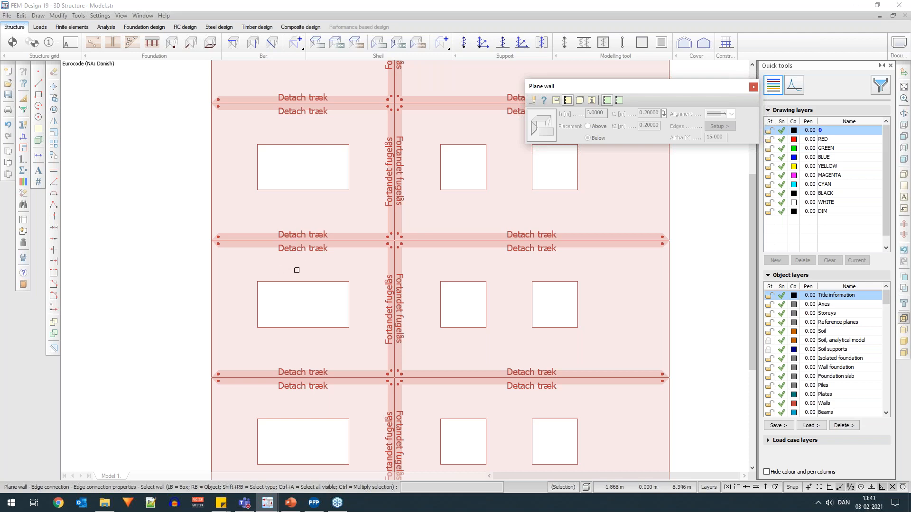
scroll(296, 270, "down", 1)
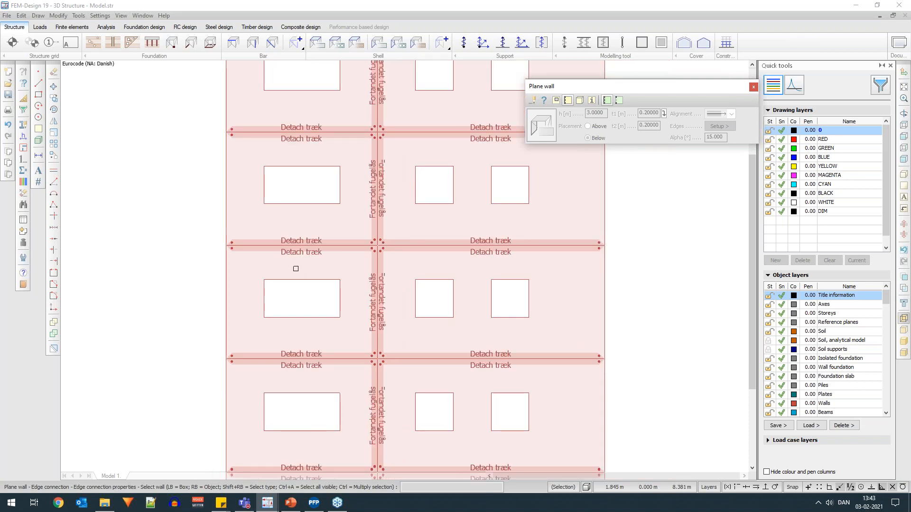
scroll(296, 269, "down", 2)
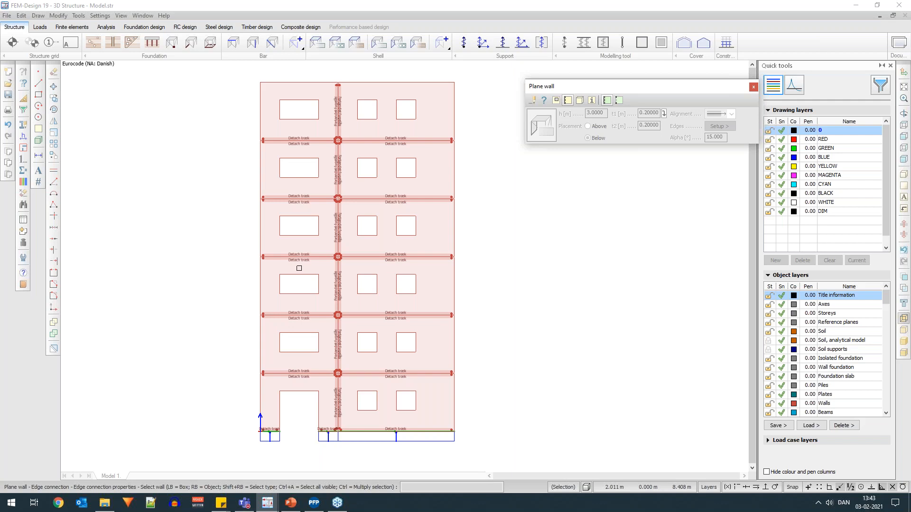
scroll(298, 269, "down", 1)
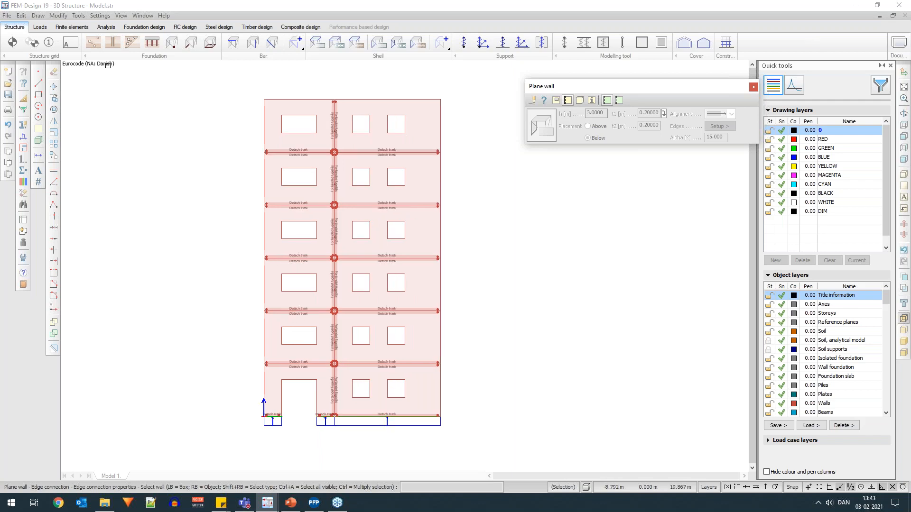
Review the list of load cases and make V the current load case.
left_click(40, 27)
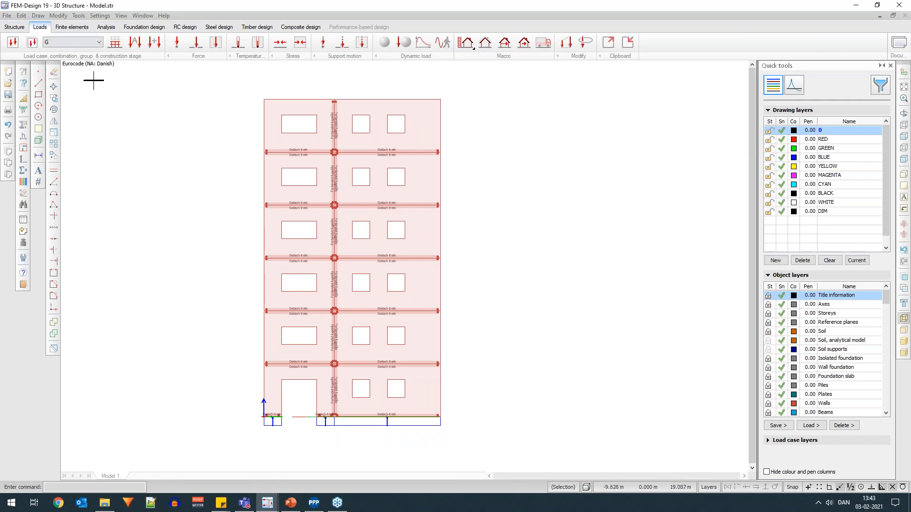
left_click(13, 42)
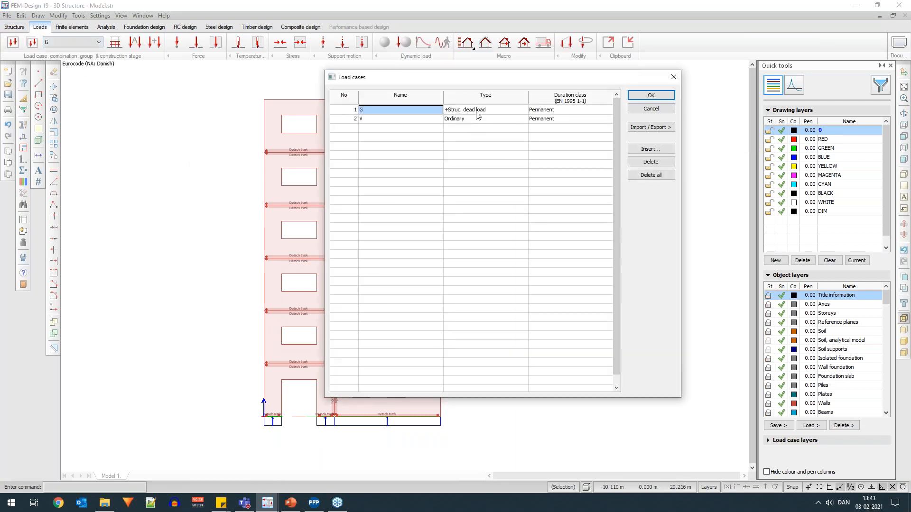
left_click(643, 110)
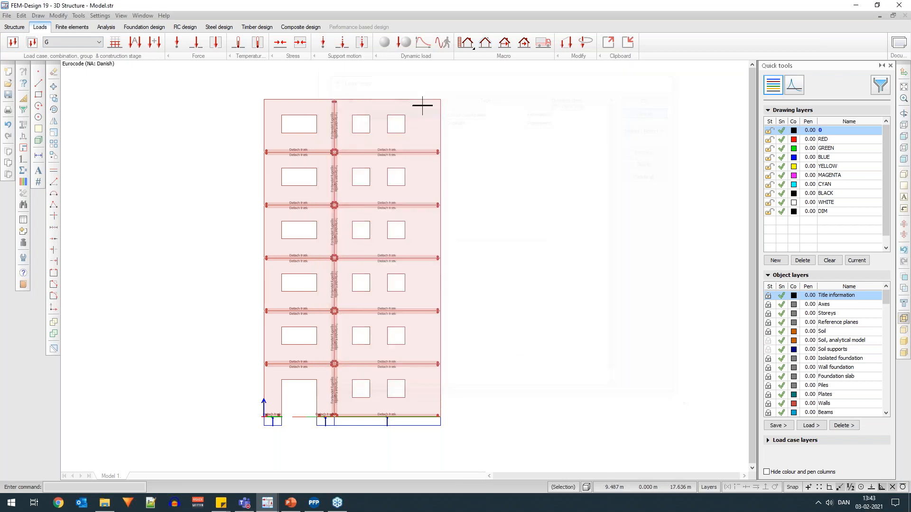
left_click(72, 42)
left_click(71, 58)
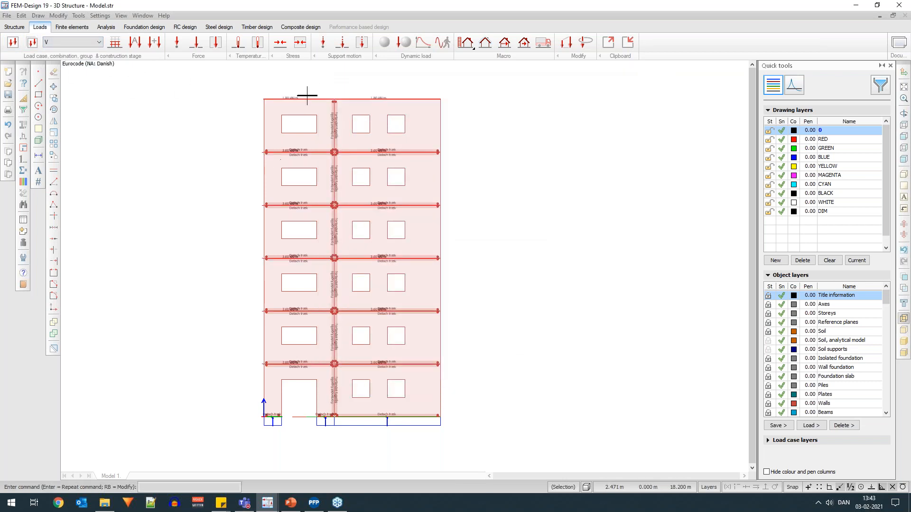
Examine the line loads along the wall's top edge and upper horizontal joints in both elevation and 3D view.
scroll(303, 102, "up", 4)
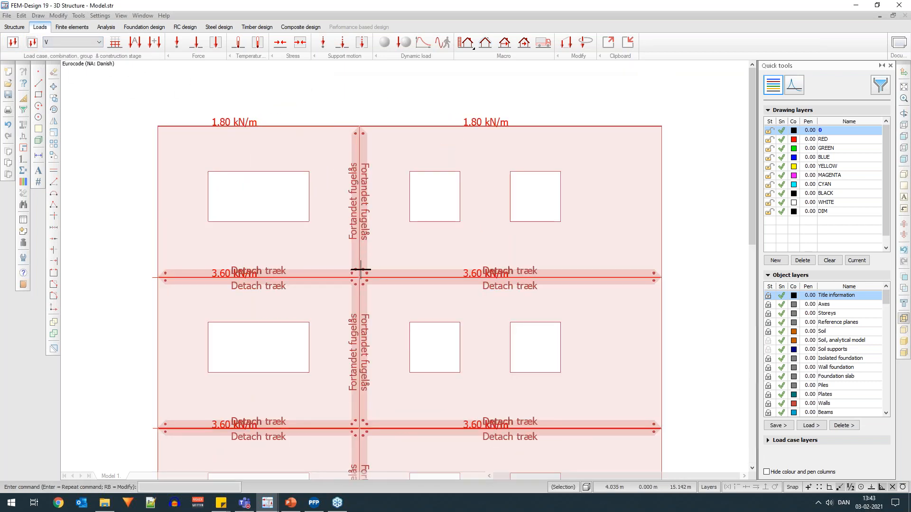
scroll(355, 276, "down", 3)
scroll(314, 178, "up", 2)
scroll(455, 151, "up", 1)
middle_click_drag(454, 154, 422, 216, "shift")
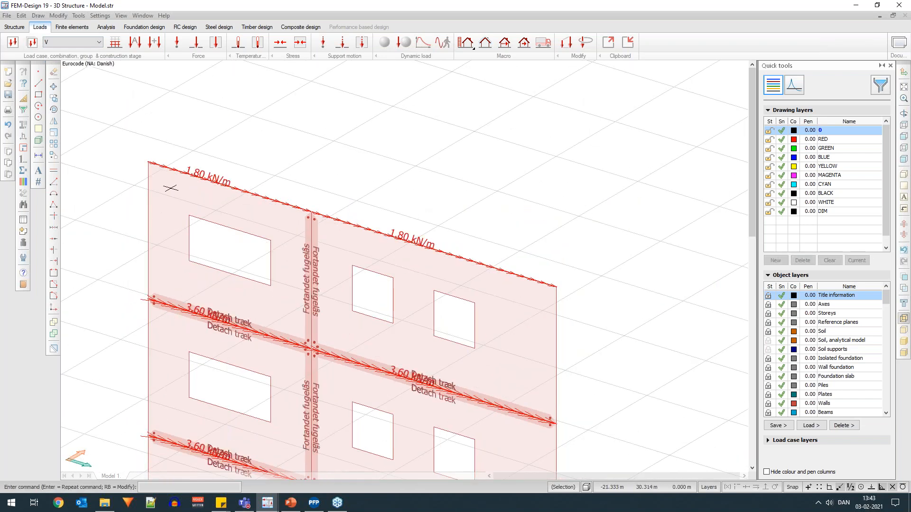
scroll(203, 179, "up", 2)
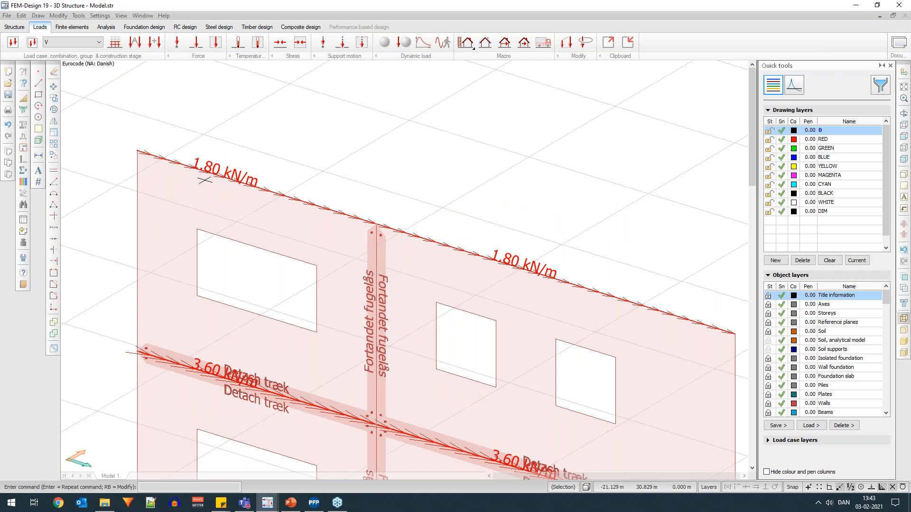
scroll(205, 180, "down", 2)
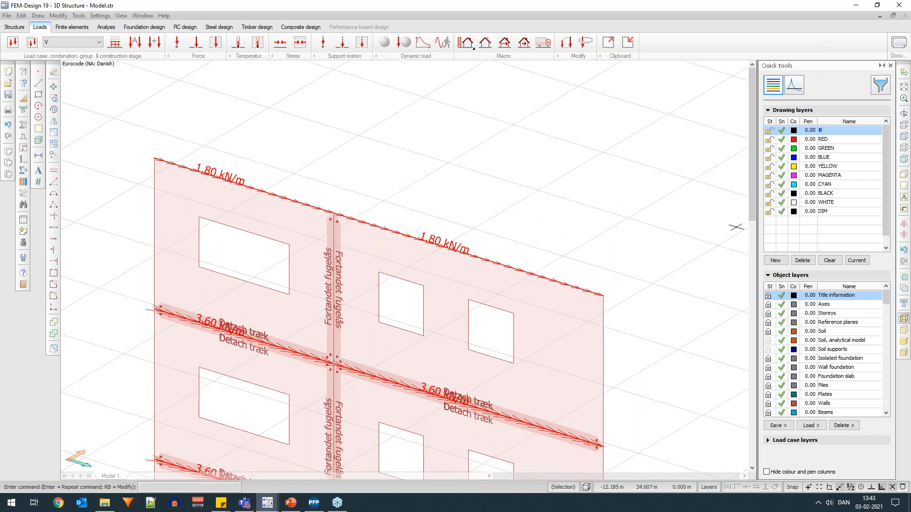
In straight elevation, inspect closely where the line load meets the outer left end of the Detach træk joint under the top-left panel.
left_click(904, 136)
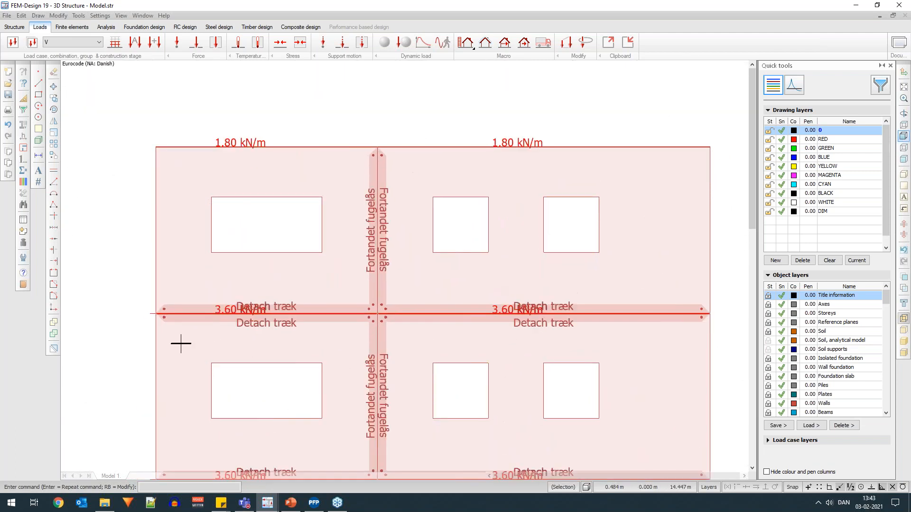
scroll(181, 344, "up", 3)
scroll(161, 303, "up", 5)
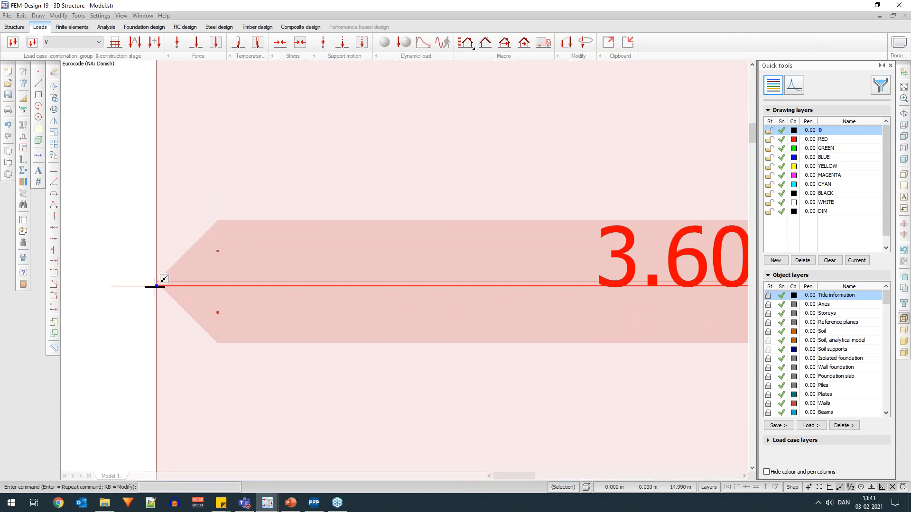
scroll(146, 278, "down", 1)
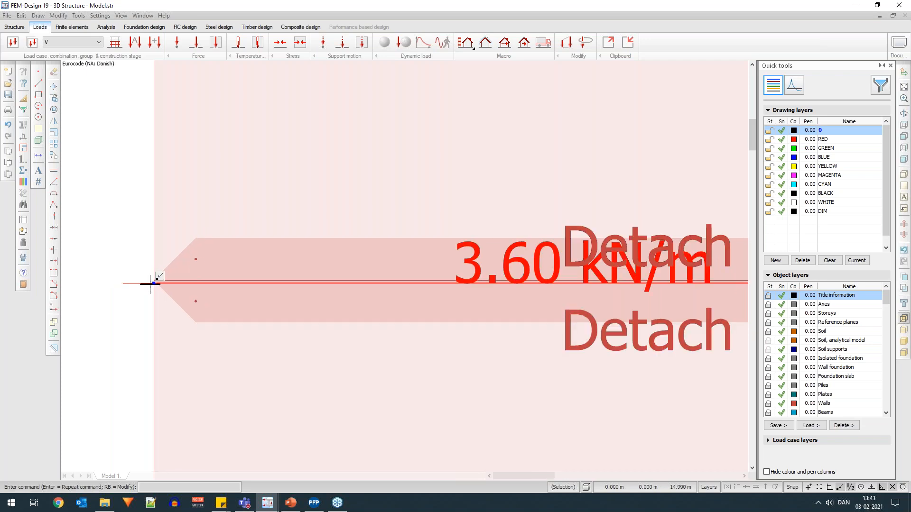
scroll(149, 279, "up", 1)
scroll(235, 284, "down", 1)
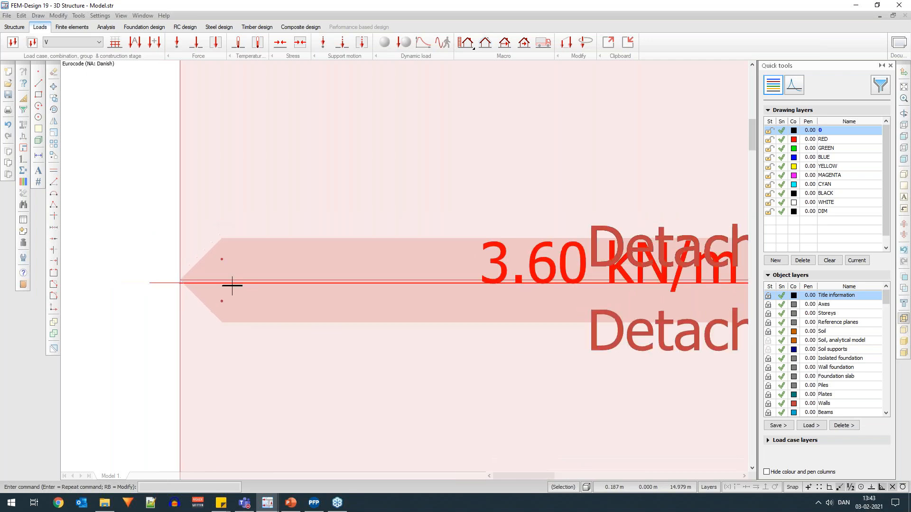
scroll(180, 280, "up", 1)
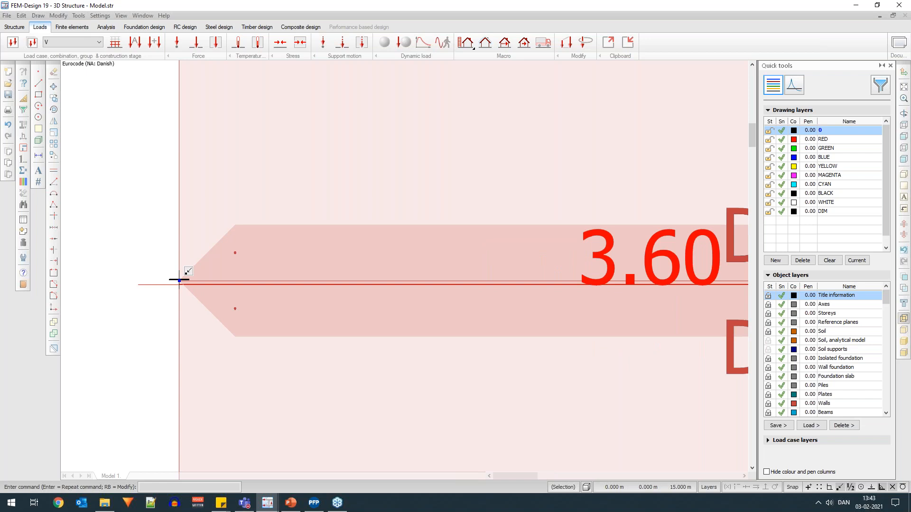
scroll(178, 281, "down", 1)
scroll(176, 281, "up", 1)
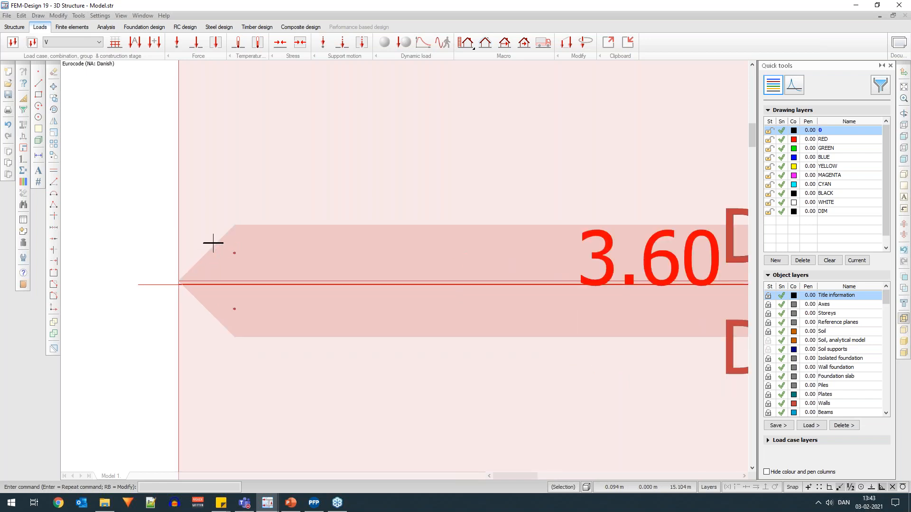
scroll(183, 336, "down", 1)
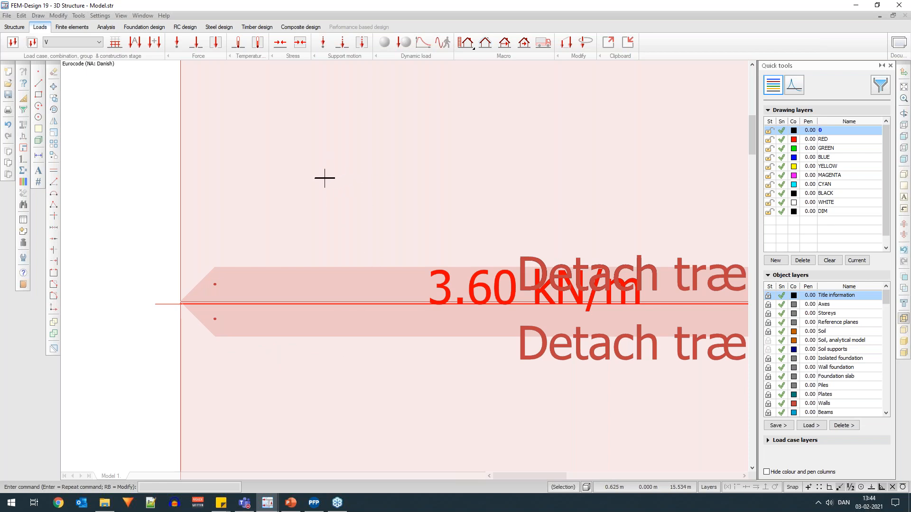
scroll(178, 281, "up", 3)
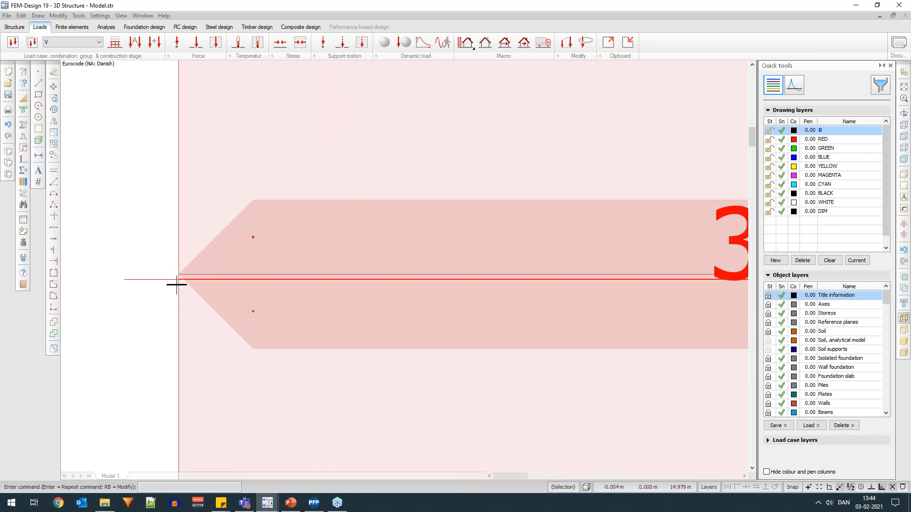
scroll(177, 282, "down", 3)
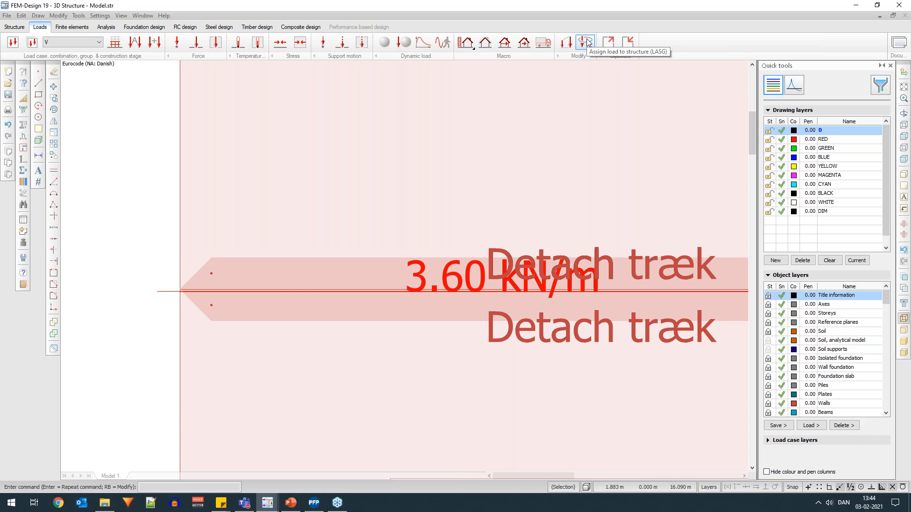
Assign the 3.60 kN/m line load along the joint under the top-left panel to the wall panel directly below that joint.
left_click(586, 43)
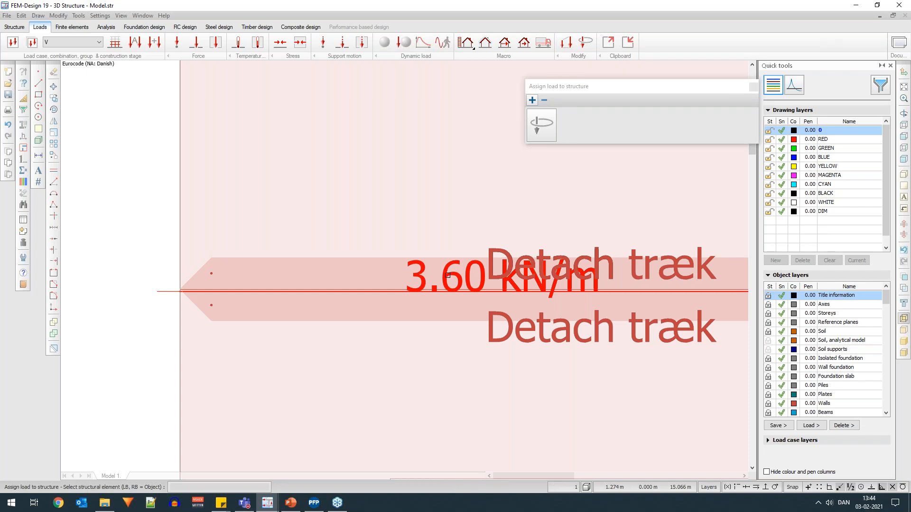
left_click(449, 275)
left_click(376, 383)
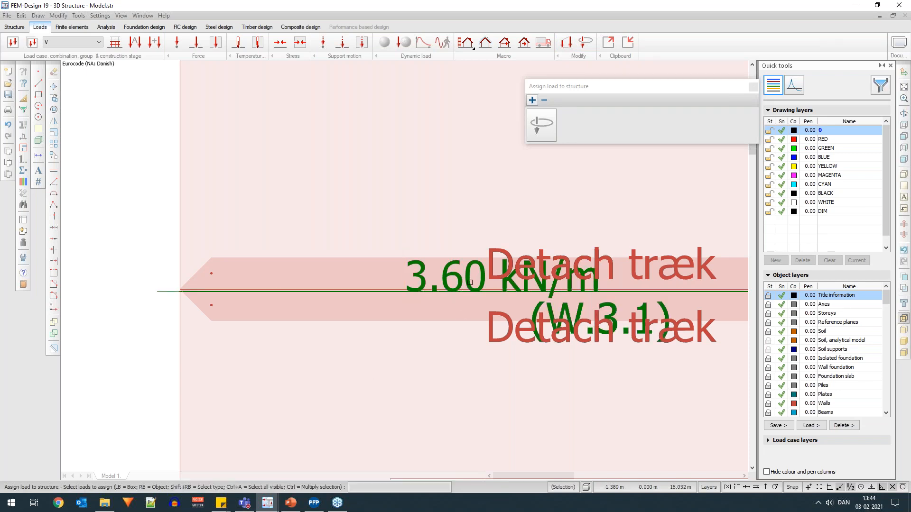
scroll(378, 276, "down", 2)
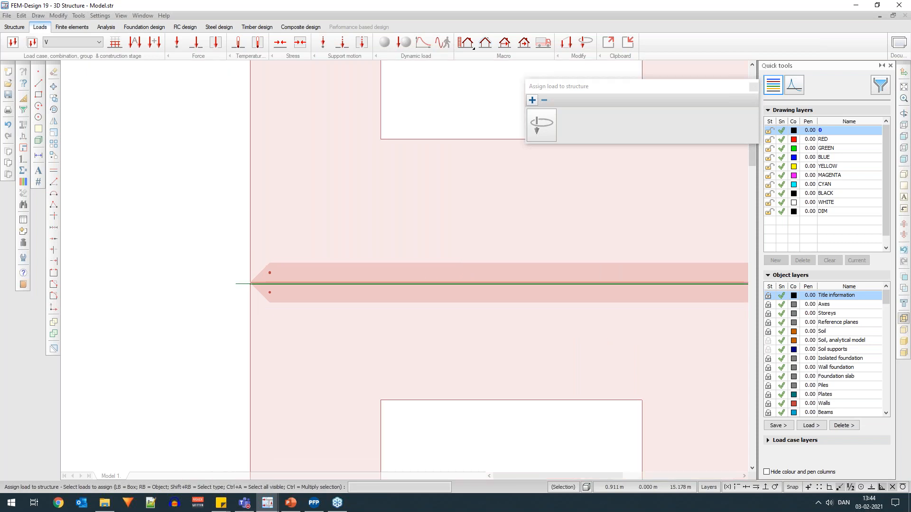
Leave load assignment and run the analysis calculation with load combinations selected.
left_click(753, 87)
scroll(170, 258, "down", 5)
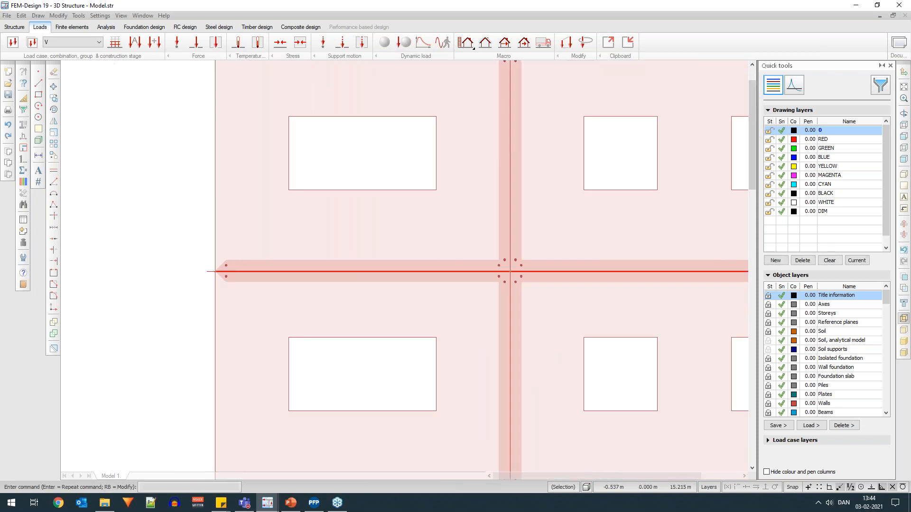
scroll(338, 139, "down", 4)
scroll(404, 169, "down", 3)
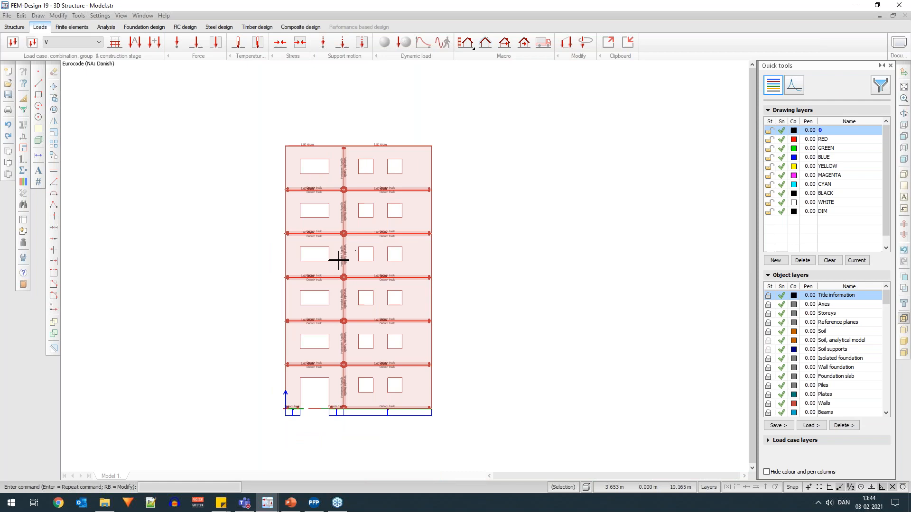
middle_click_drag(341, 260, 397, 258)
scroll(400, 256, "up", 3)
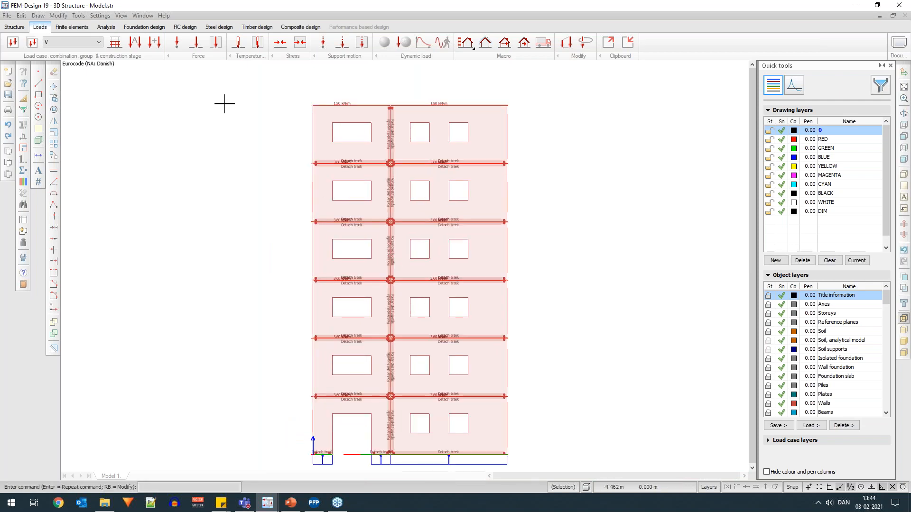
left_click(106, 28)
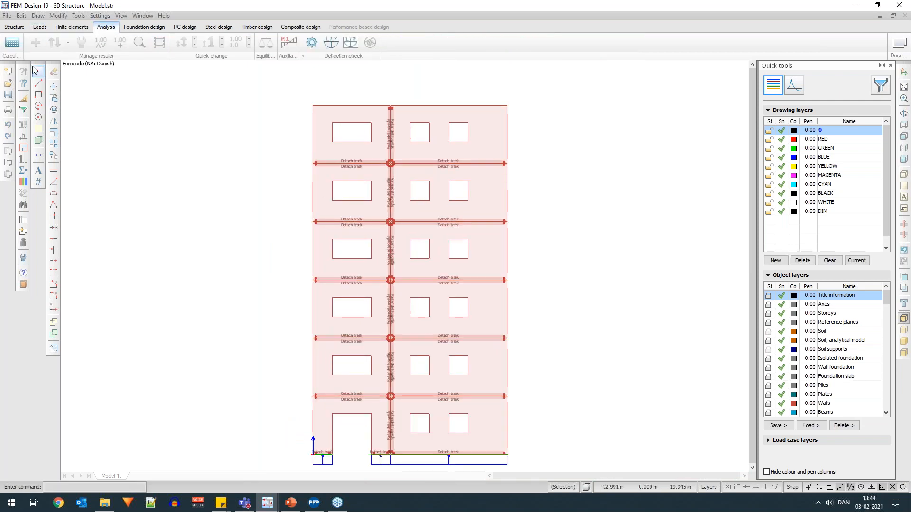
left_click(17, 44)
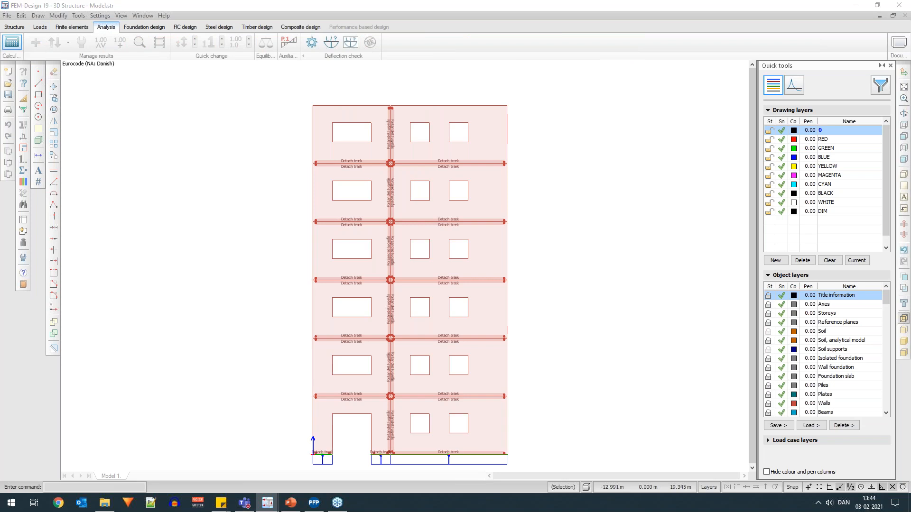
left_click(352, 184)
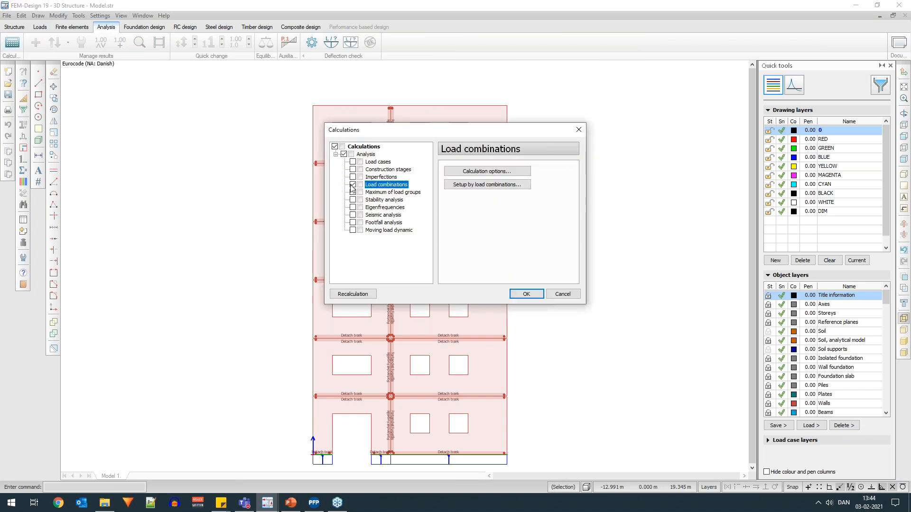
left_click(516, 295)
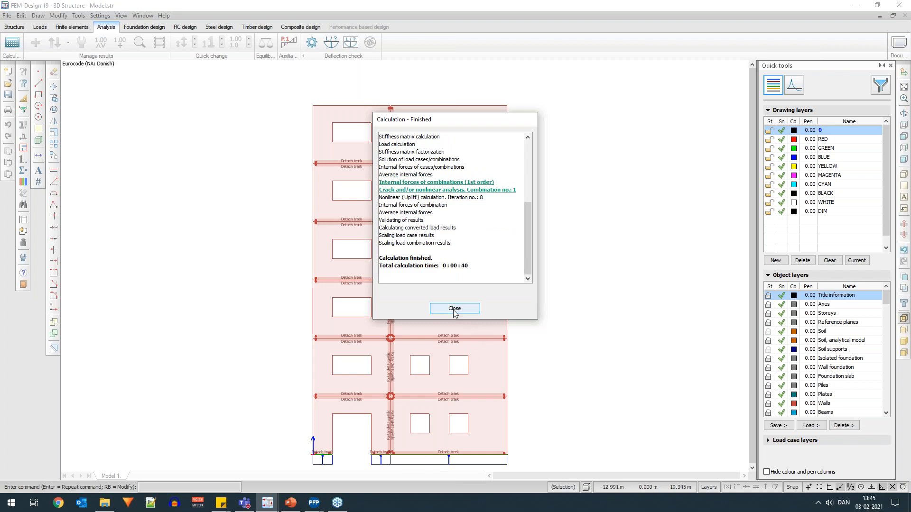
left_click(454, 308)
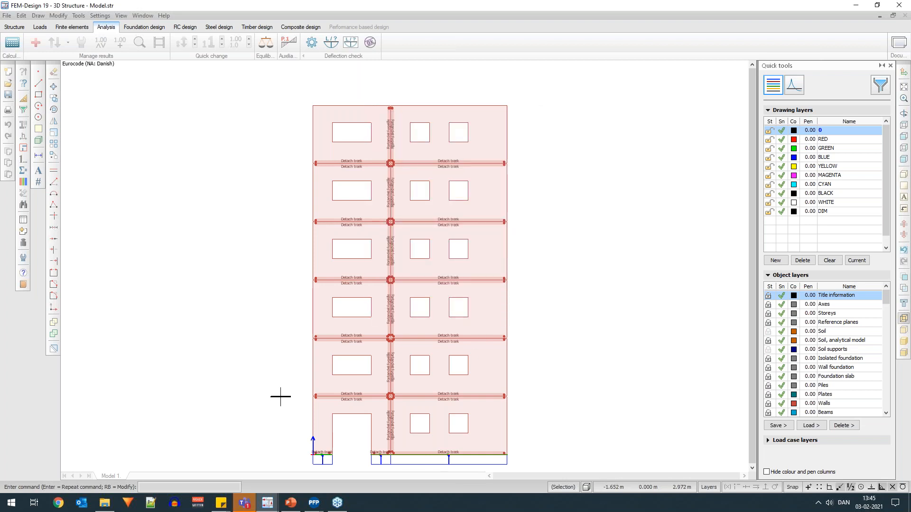
Switch to PREFAB-Print and load the new FEM-Design calculation of the building.
scroll(370, 356, "down", 1)
middle_click_drag(371, 356, 402, 327)
scroll(419, 319, "down", 1)
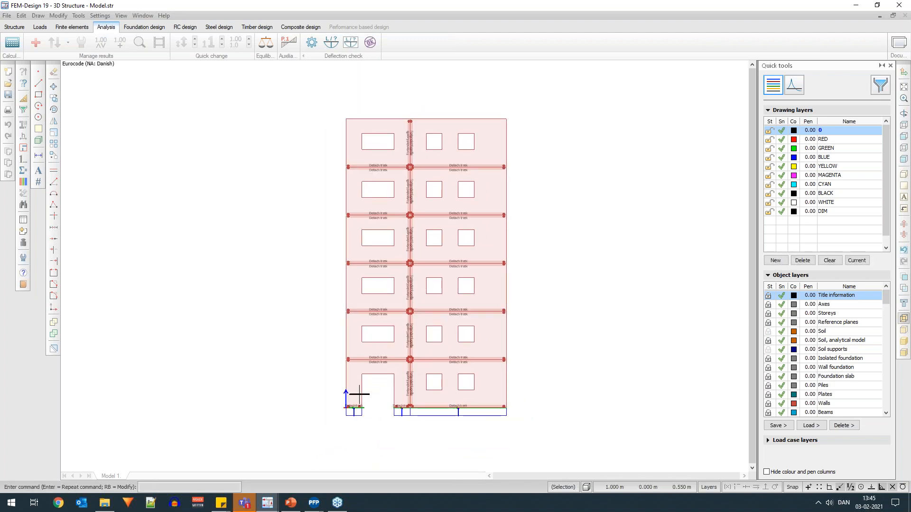
left_click(313, 504)
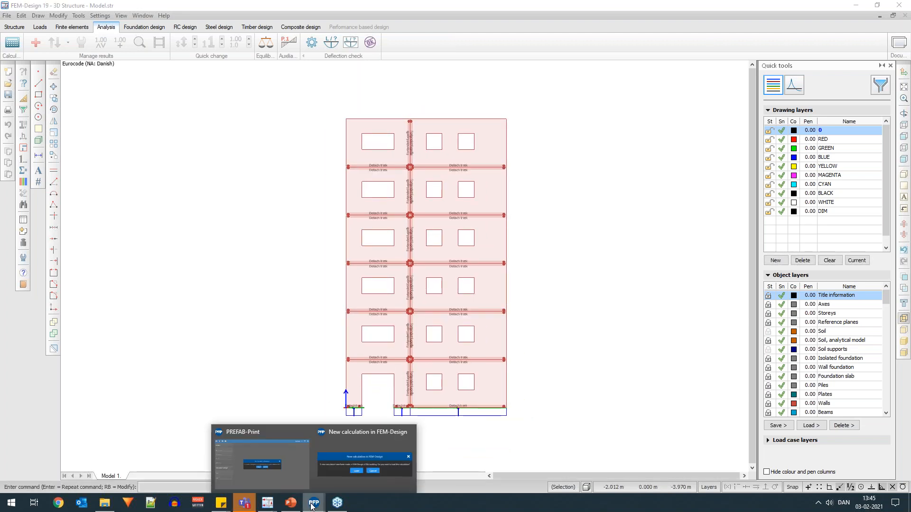
left_click(303, 472)
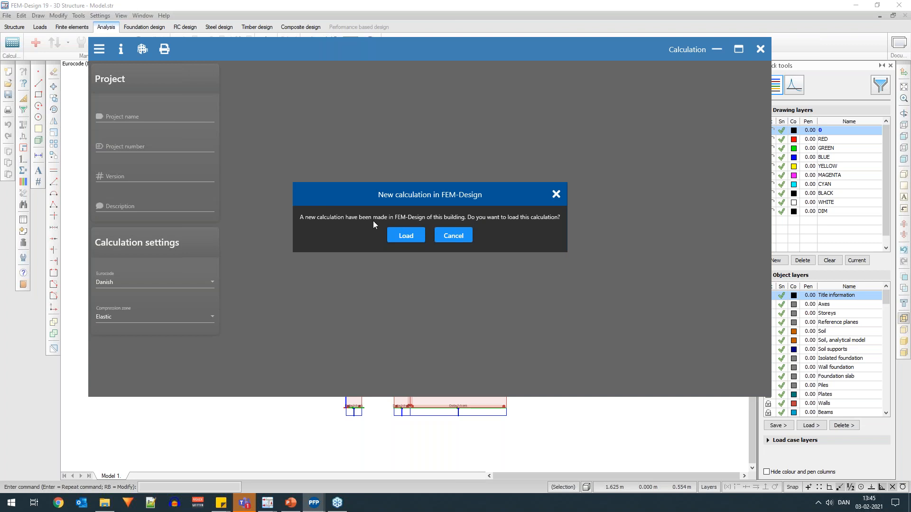
left_click(409, 238)
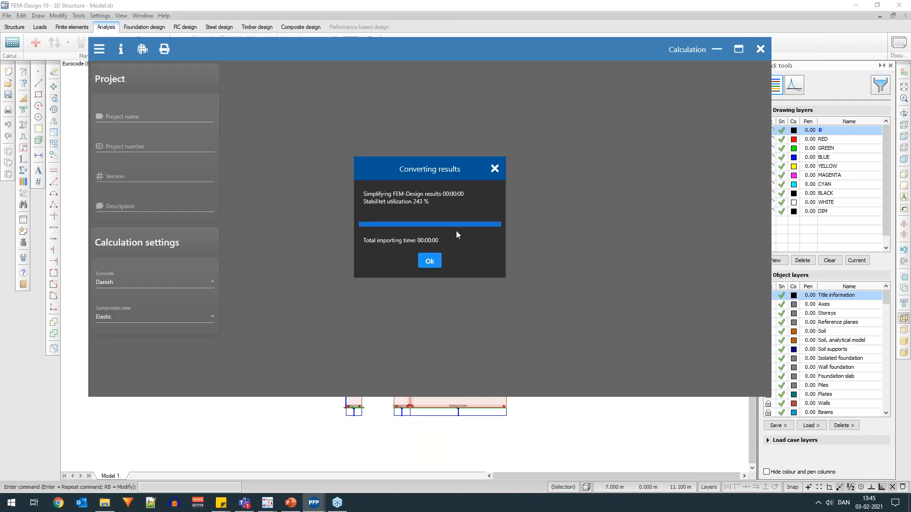
left_click(430, 265)
left_click(313, 503)
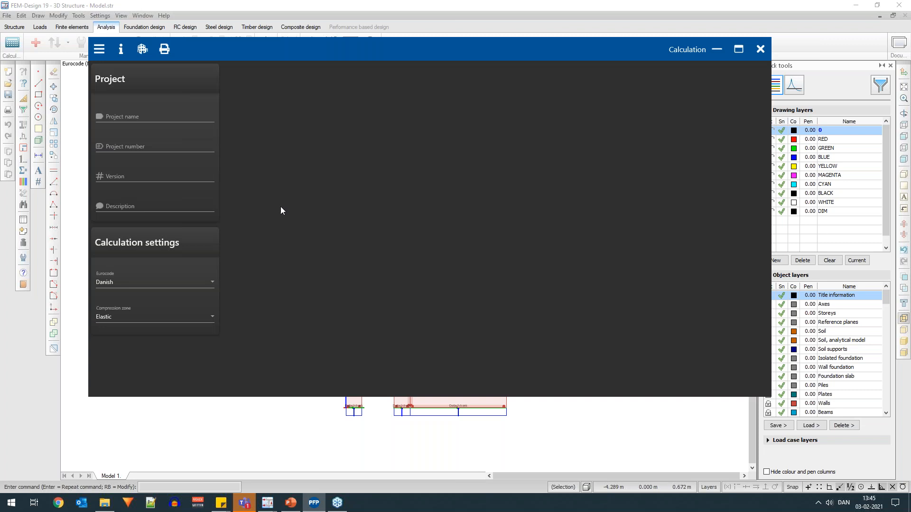
Review the print settings and the Eurocode and compression zone choices, keeping Danish and Elastic.
left_click(165, 50)
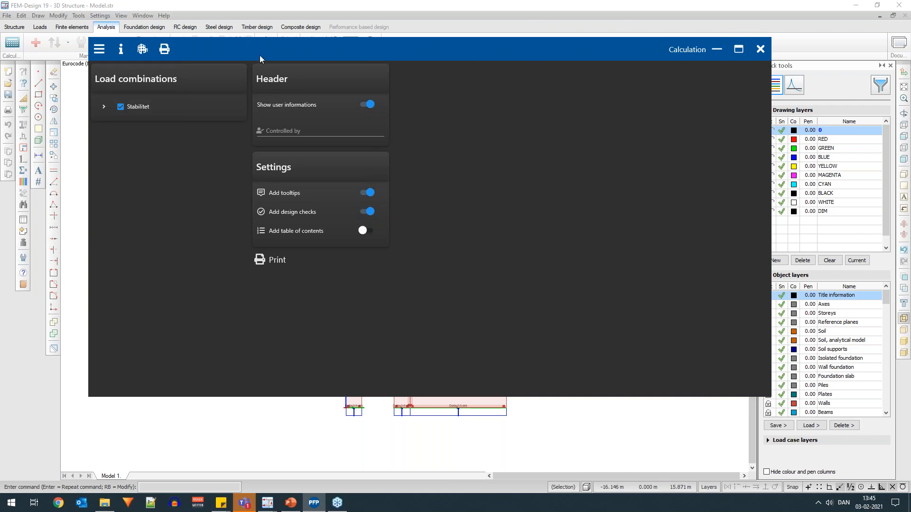
left_click(174, 56)
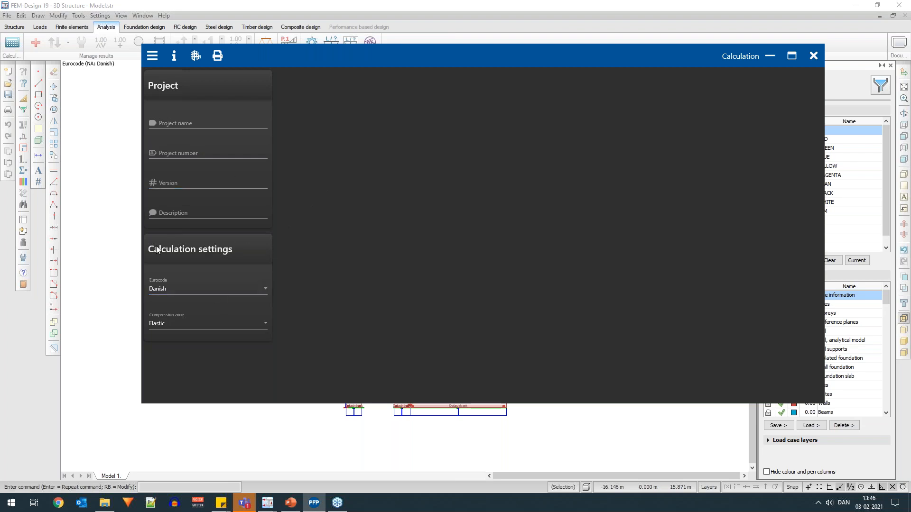
left_click(186, 290)
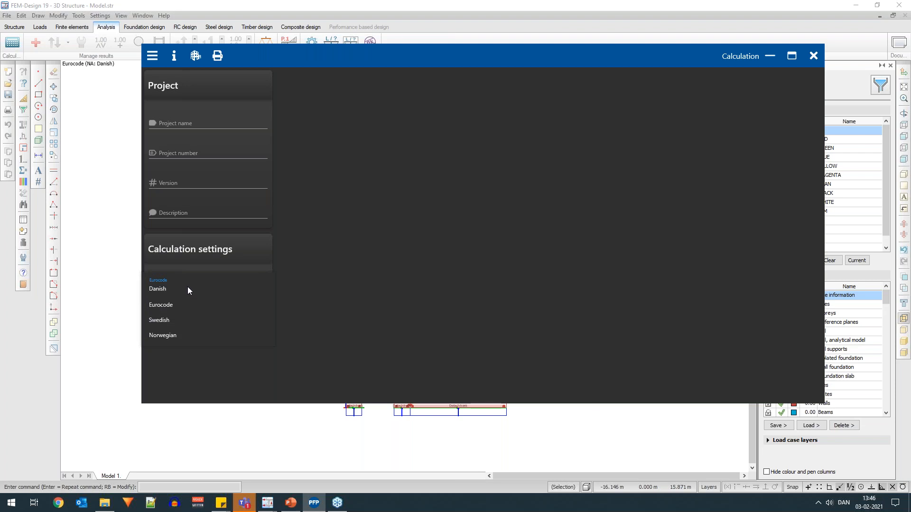
left_click(191, 289)
left_click(178, 324)
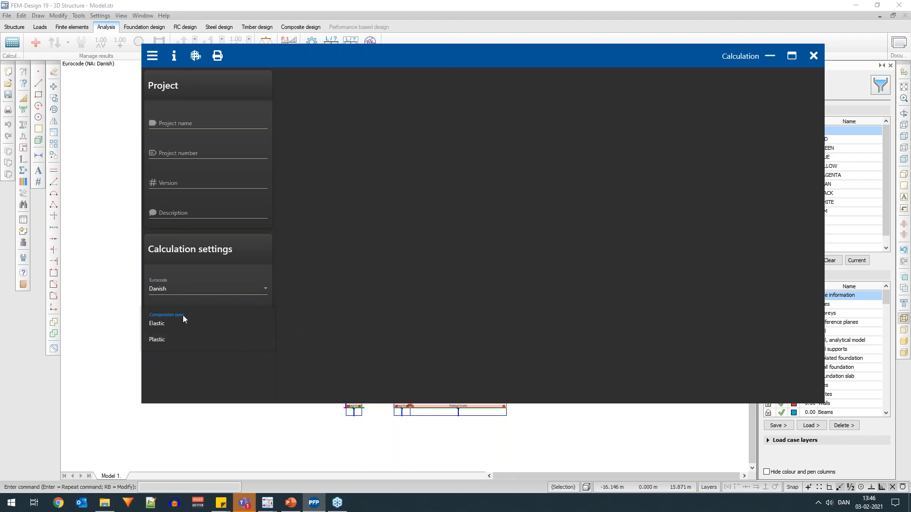
left_click(336, 271)
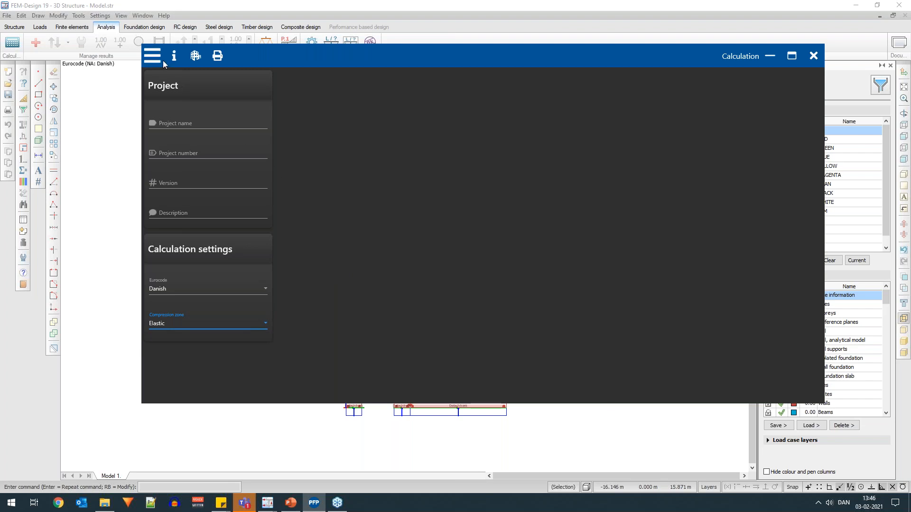
Show the imported wall in the 3D building view, orbit it and maximize the program window.
left_click(195, 56)
mouse_move(675, 284)
left_mouse_down()
mouse_move(606, 286)
mouse_move(674, 277)
left_mouse_up()
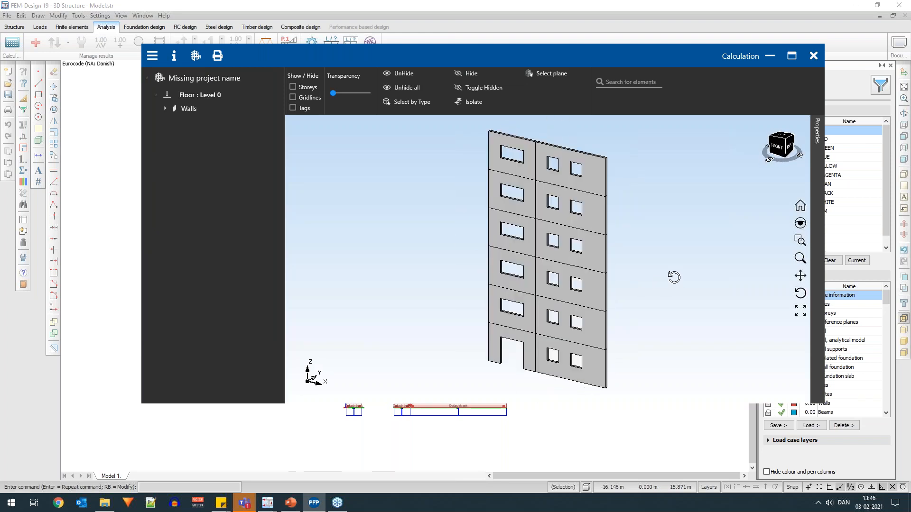
scroll(549, 249, "down", 3)
left_click(799, 57)
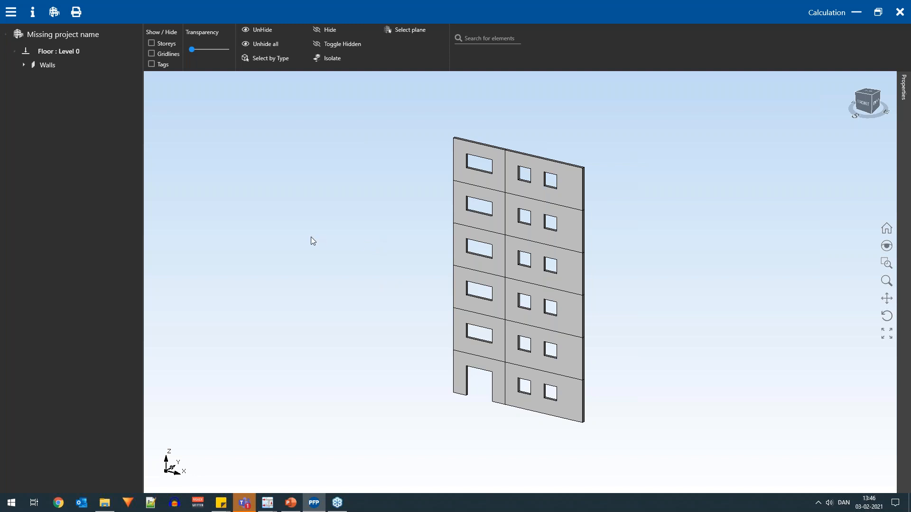
Print the report for the Stabilitet load combination with tooltips and design checks, and view its cover page.
left_click(76, 12)
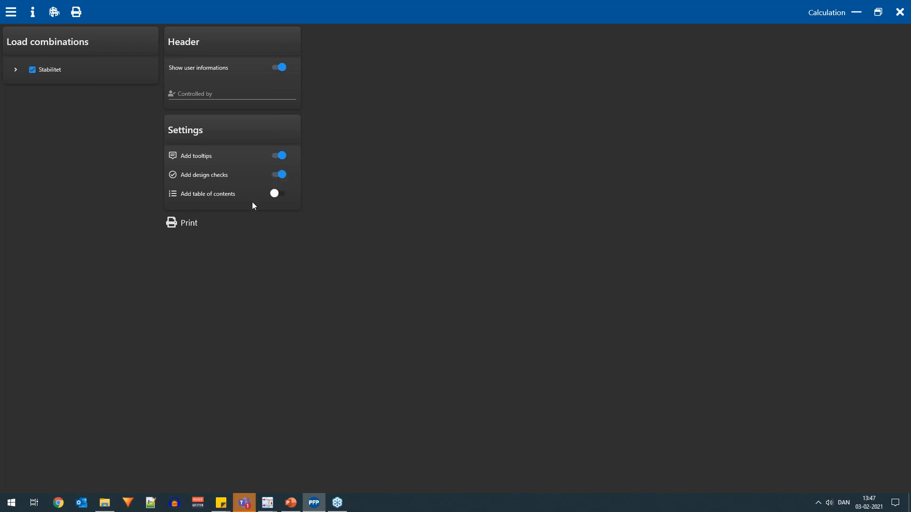
left_click(187, 223)
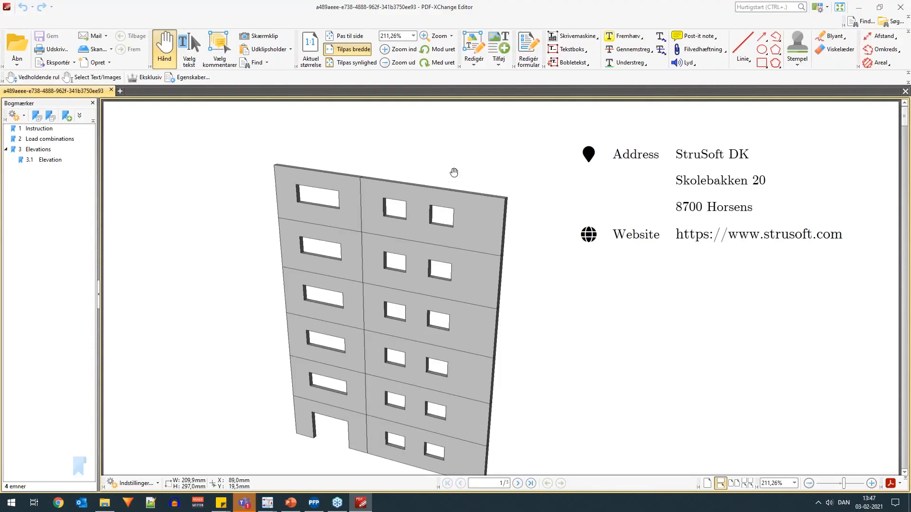
scroll(468, 179, "down", 3, "ctrl")
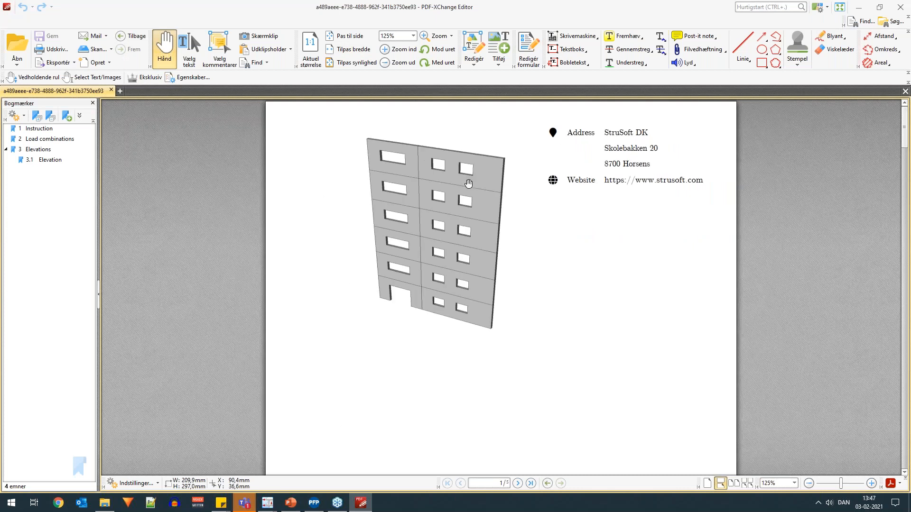
scroll(466, 181, "down", 1, "ctrl")
scroll(493, 202, "down", 1)
scroll(493, 204, "up", 1)
scroll(459, 235, "down", 5)
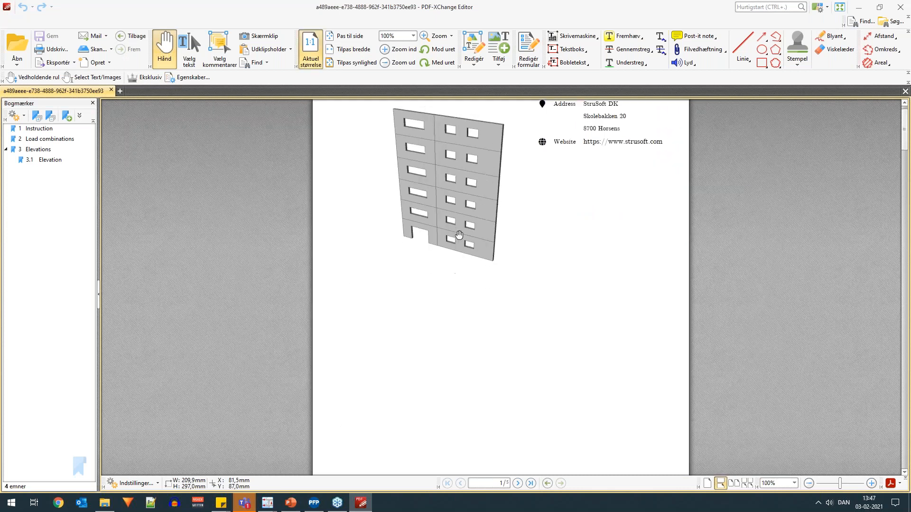
scroll(503, 232, "down", 1, "ctrl")
Read through the report's instruction pages covering symbols, loads and definition of reactions, as well as the load combinations table.
scroll(504, 232, "down", 10)
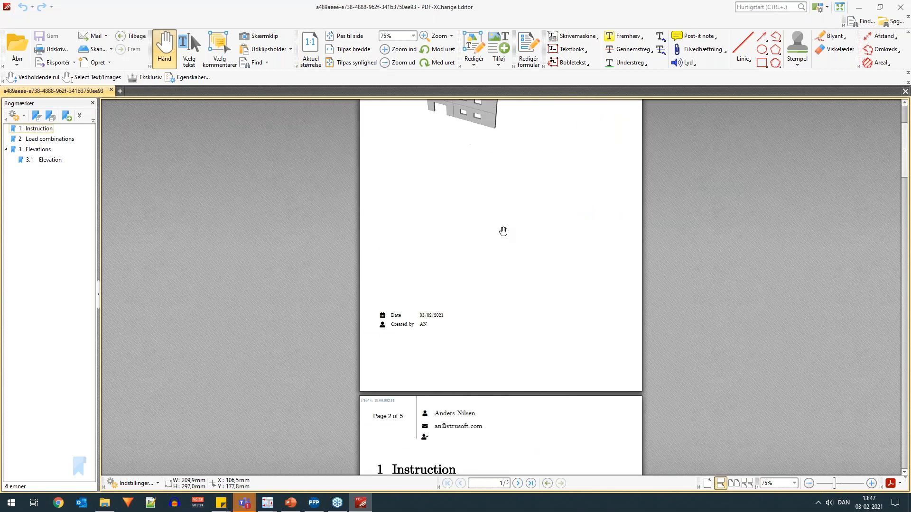
scroll(499, 217, "down", 2)
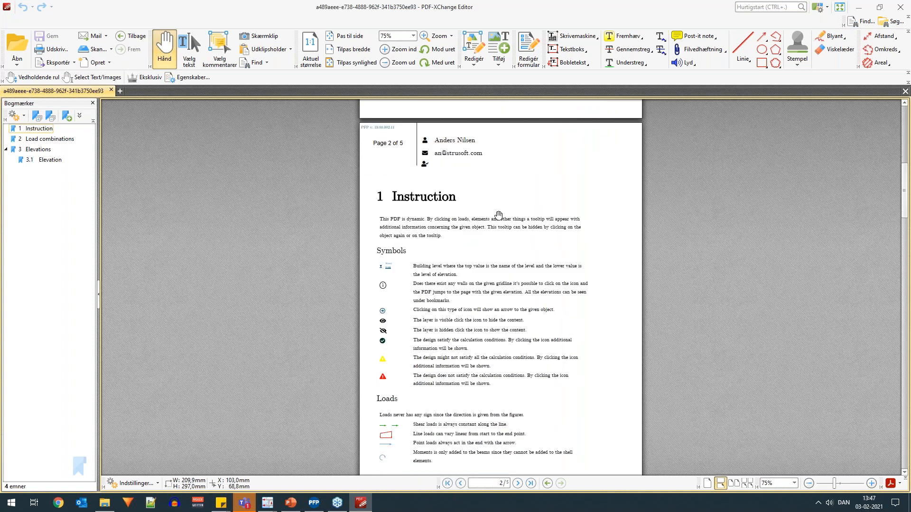
scroll(498, 215, "down", 3)
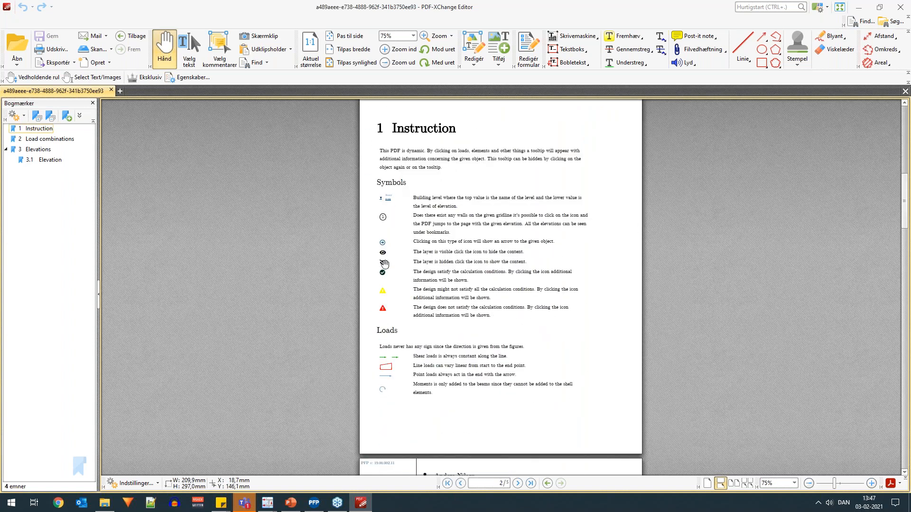
scroll(445, 278, "down", 9)
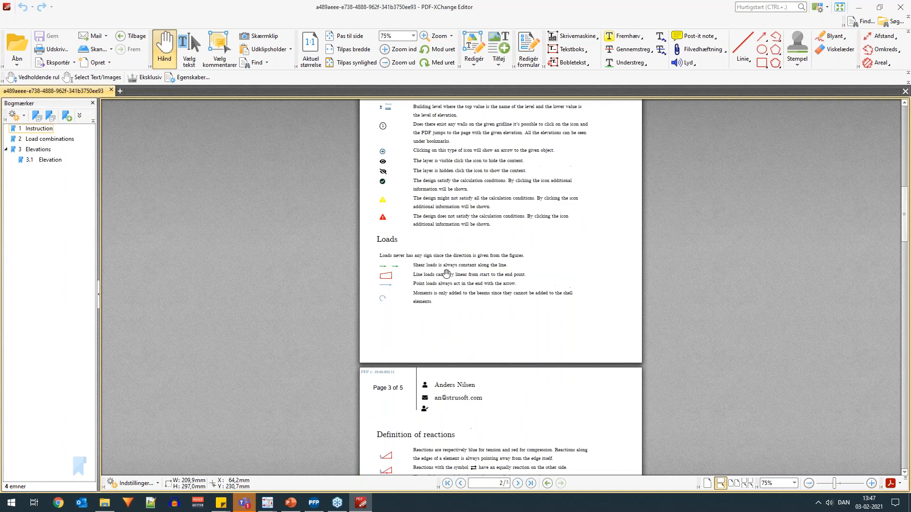
scroll(444, 263, "down", 15)
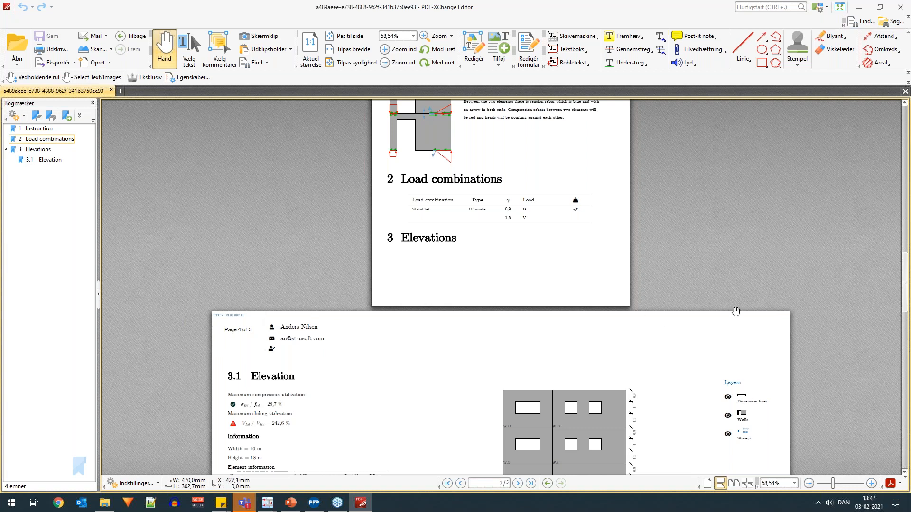
scroll(554, 300, "up", 4)
scroll(555, 301, "up", 2)
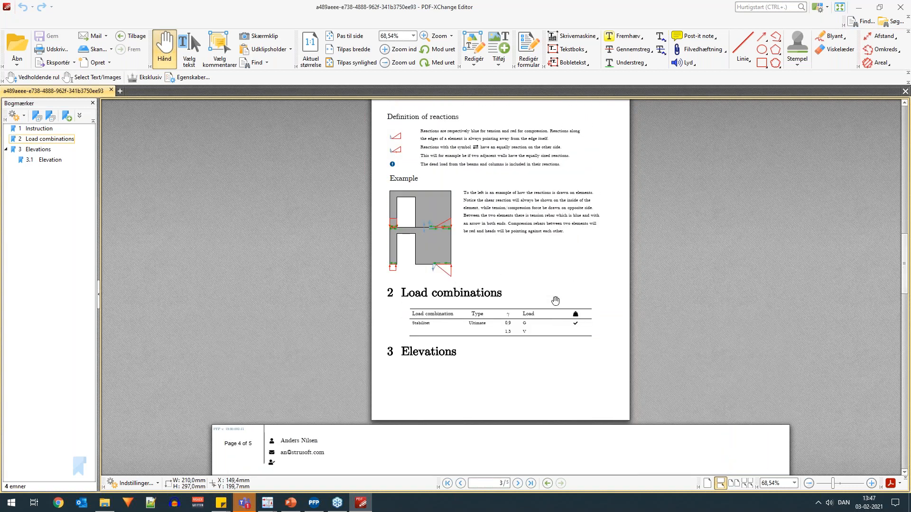
Examine the report's Elevation page with its utilizations, element table and wall drawing, including the details of the top-left panel.
scroll(555, 301, "down", 9)
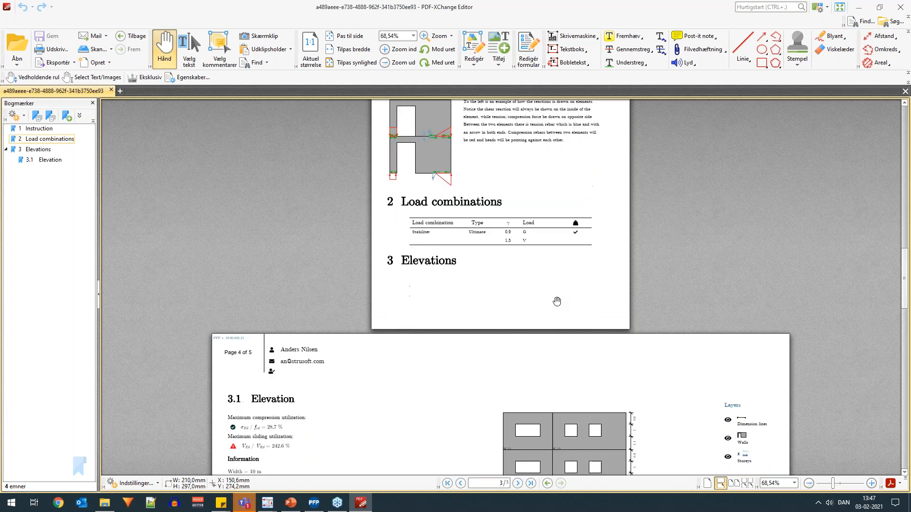
scroll(558, 302, "down", 4)
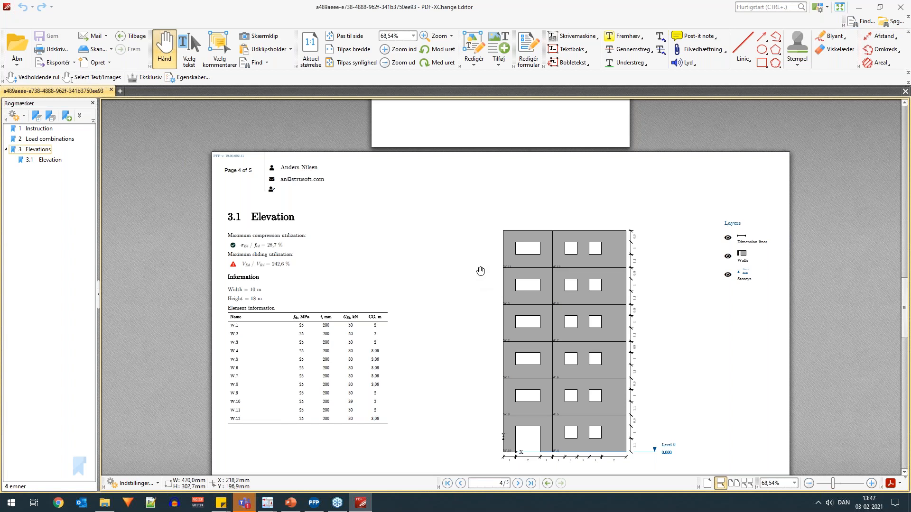
scroll(484, 271, "down", 3)
scroll(487, 272, "up", 2)
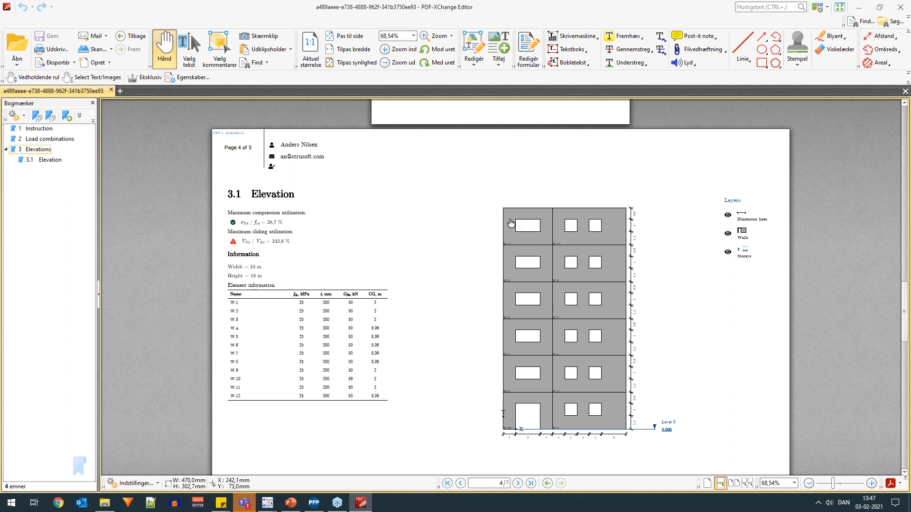
mouse_move(511, 223)
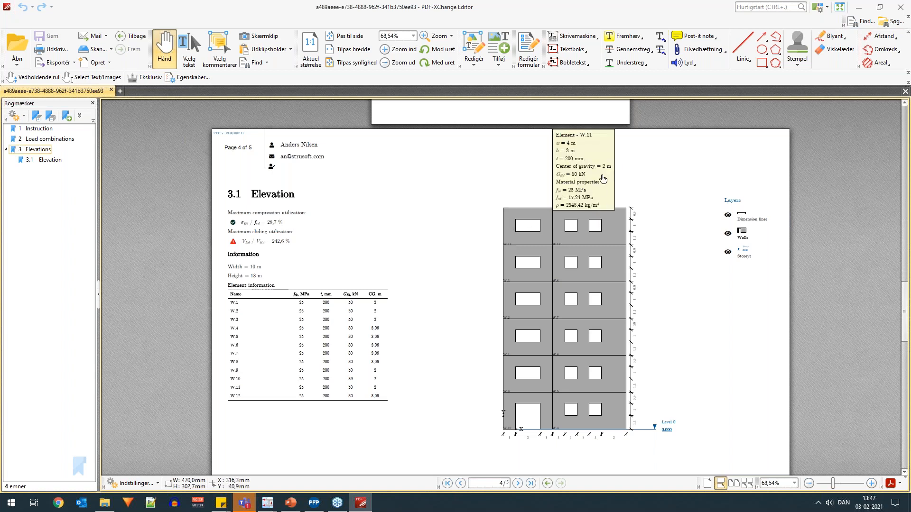
scroll(602, 189, "up", 2, "ctrl")
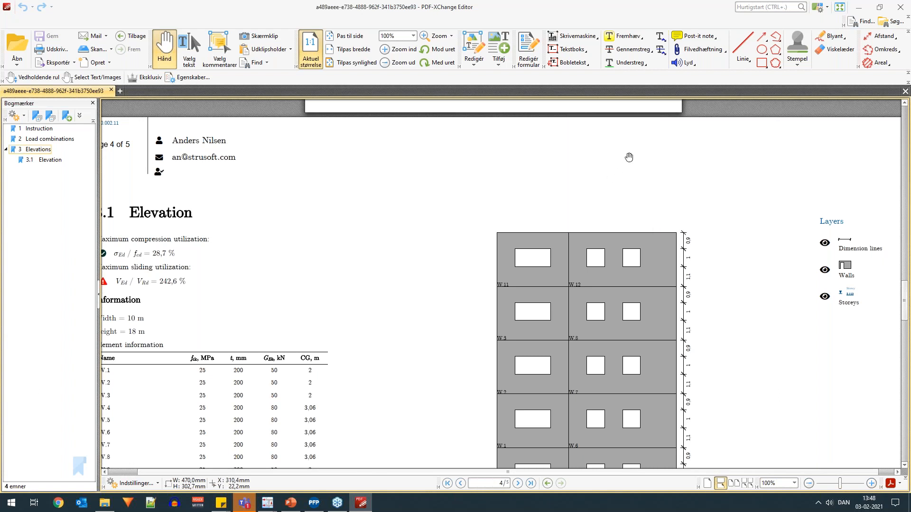
Hide the dimension lines, walls and storeys layers of the report's elevation drawing and show all three again.
scroll(628, 156, "down", 2, "ctrl")
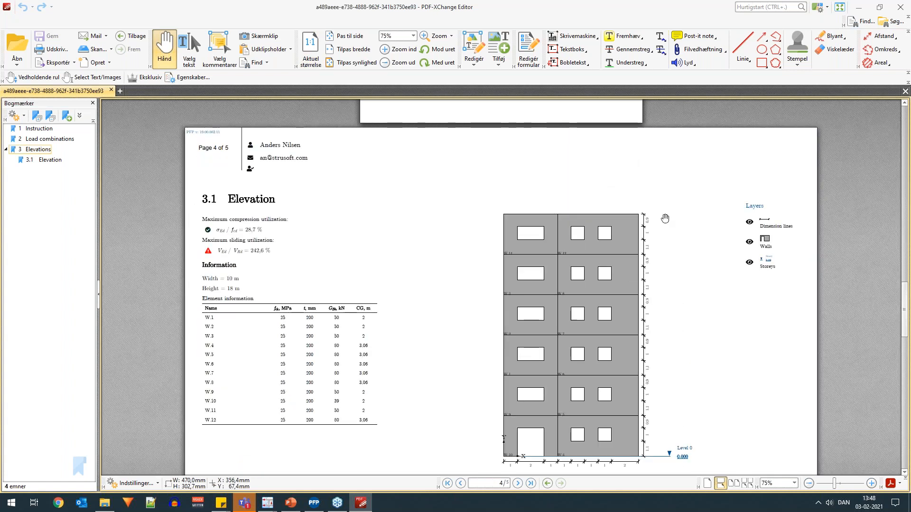
scroll(648, 214, "up", 2, "ctrl")
scroll(687, 185, "up", 1, "ctrl")
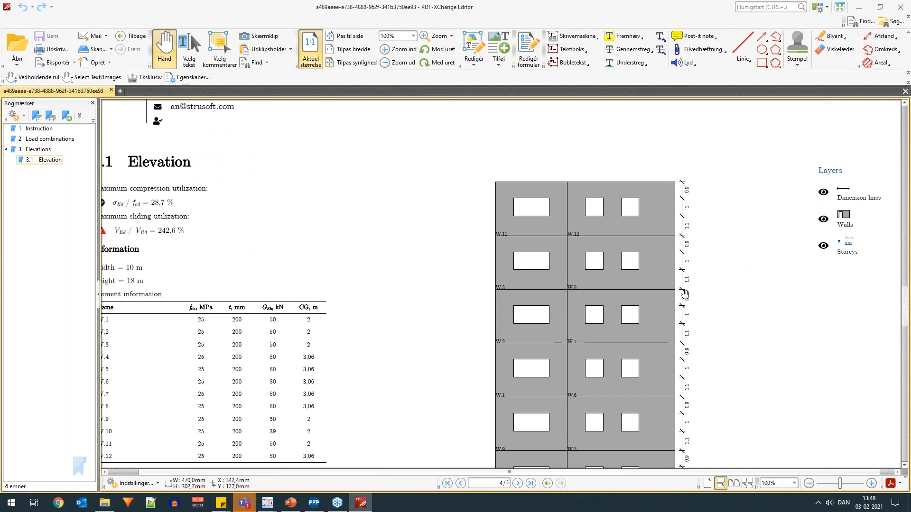
left_click(823, 193)
left_click(824, 219)
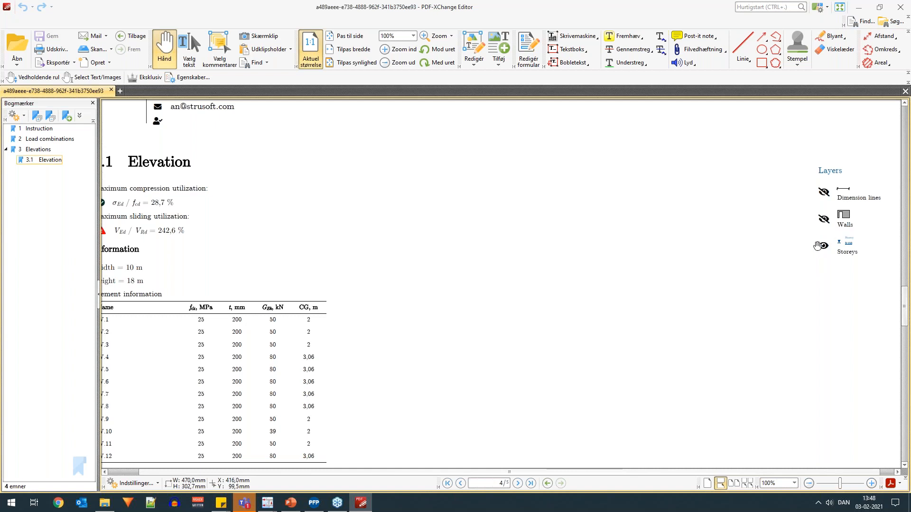
scroll(802, 242, "down", 1, "ctrl")
left_click(750, 246)
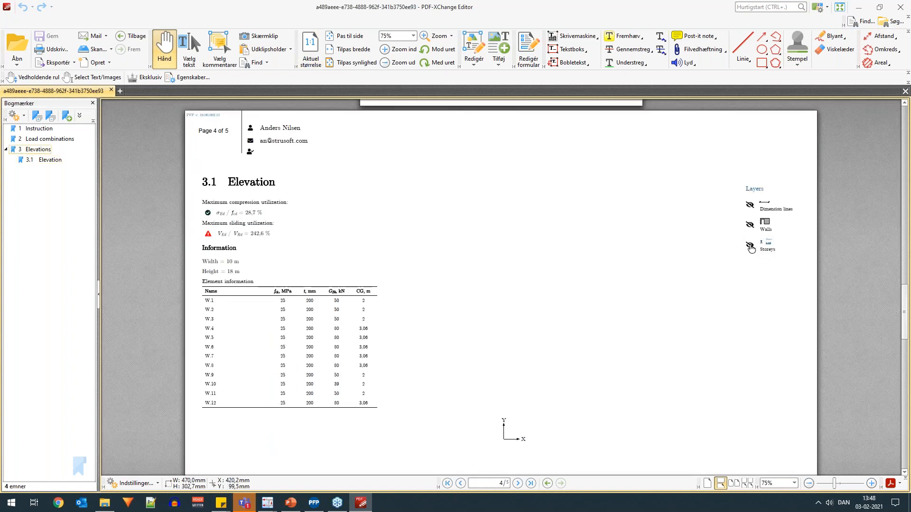
left_click(749, 246)
left_click(749, 225)
left_click(749, 205)
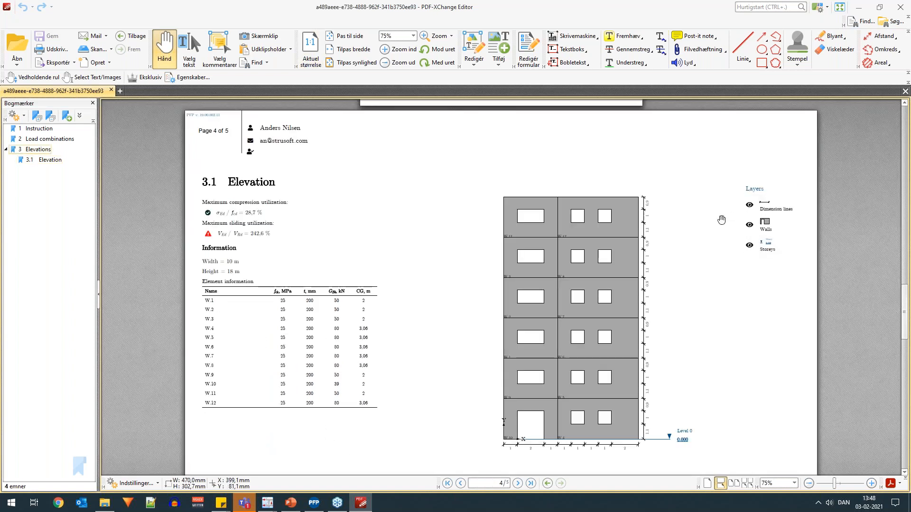
Examine the external shear loads of the Stabilitet load combination, showing and clearing the leader line from the W.11 - W.12 load to the drawing.
scroll(693, 223, "down", 7)
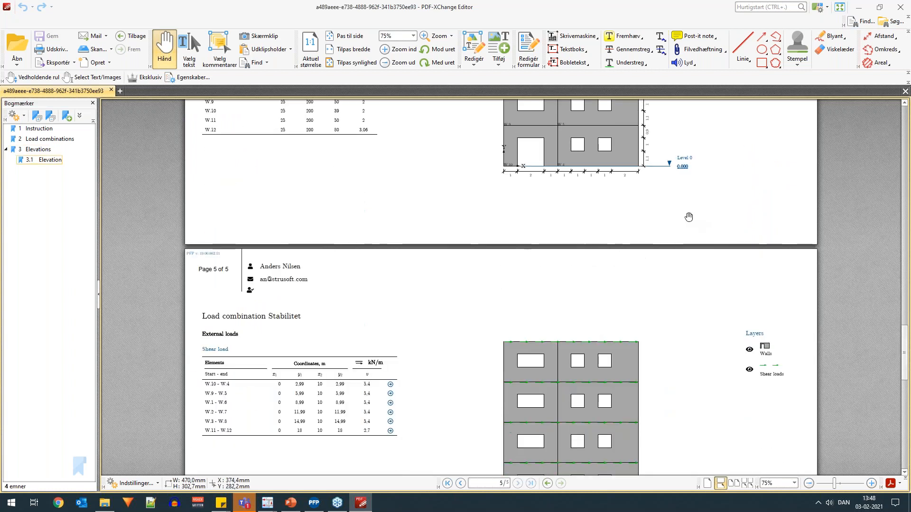
scroll(688, 216, "down", 1)
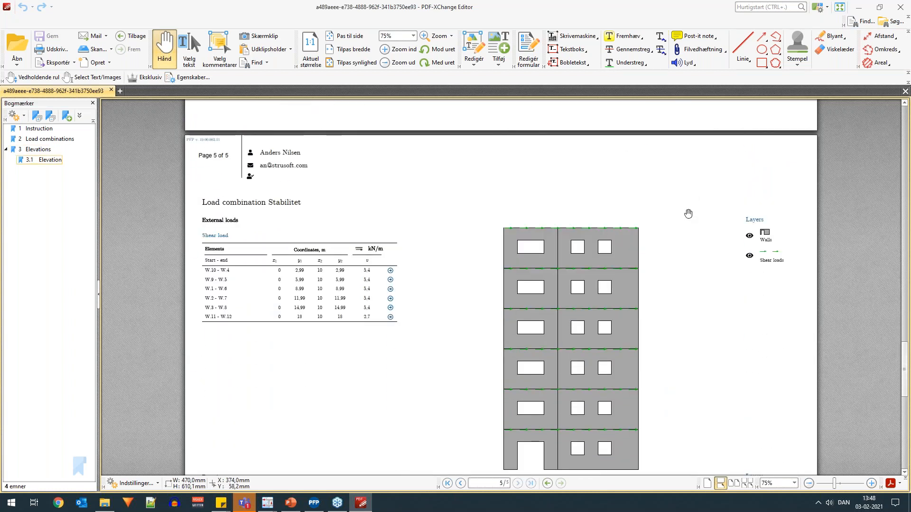
scroll(688, 214, "down", 1, "ctrl")
scroll(686, 216, "down", 1)
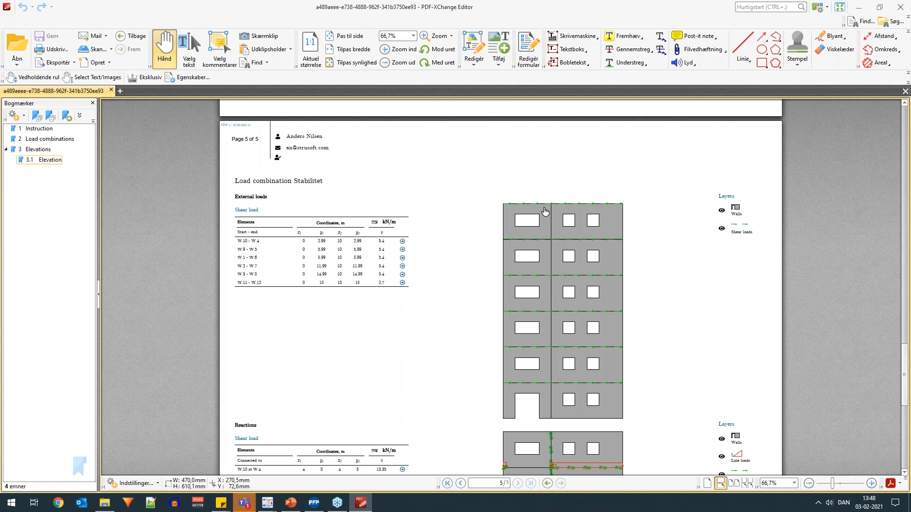
mouse_move(535, 207)
scroll(665, 252, "down", 2)
scroll(654, 251, "up", 1)
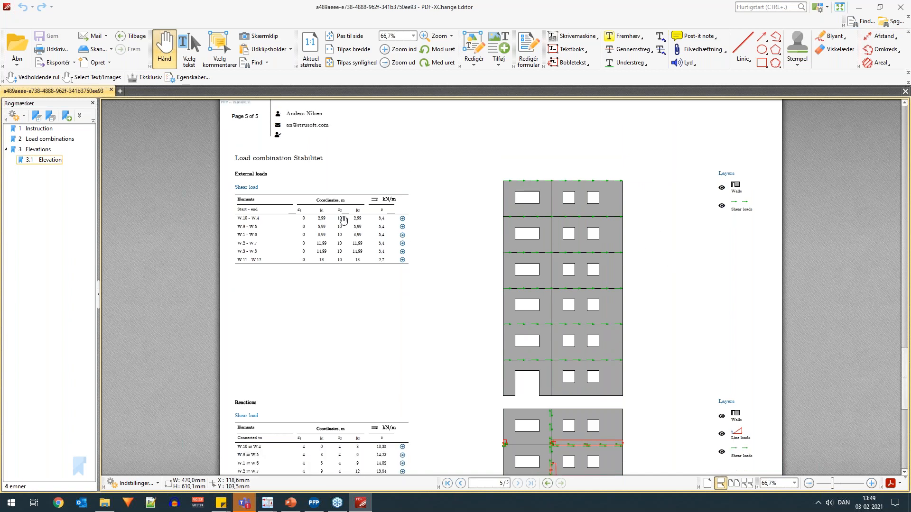
left_click(403, 262)
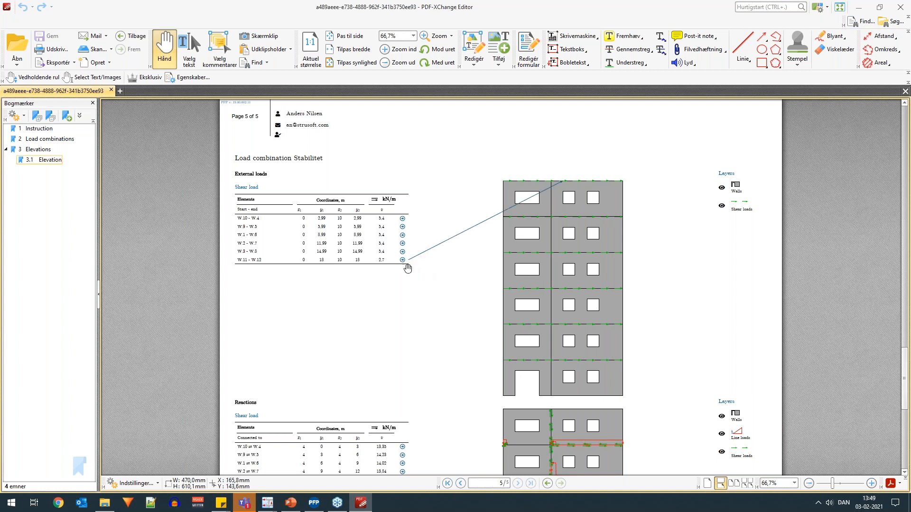
left_click(403, 262)
Examine the Reactions section with its shear load table, combined normal and shear forces table, and reaction drawing.
scroll(460, 226, "down", 3)
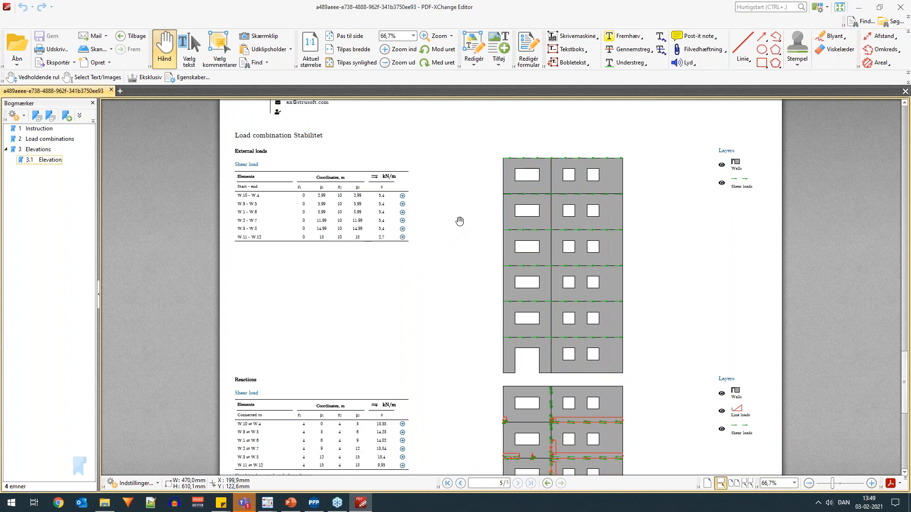
scroll(465, 215, "down", 6)
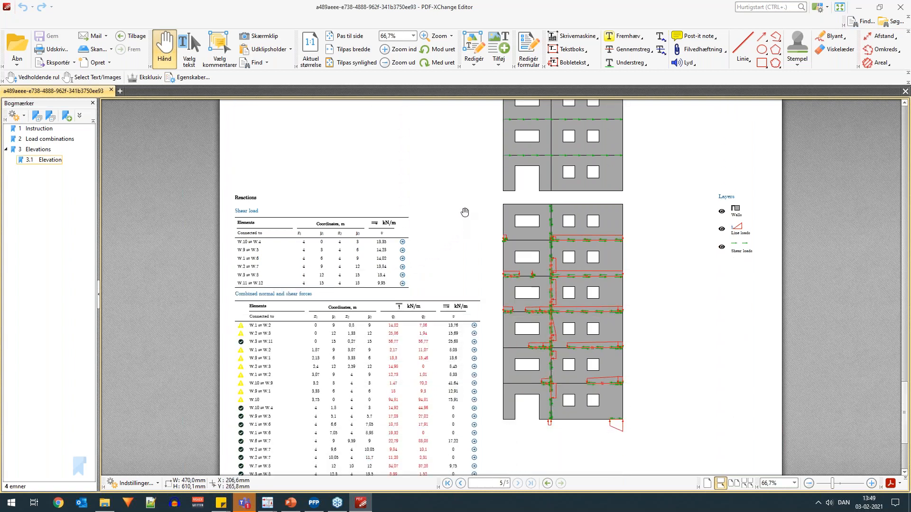
scroll(470, 194, "down", 1, "ctrl")
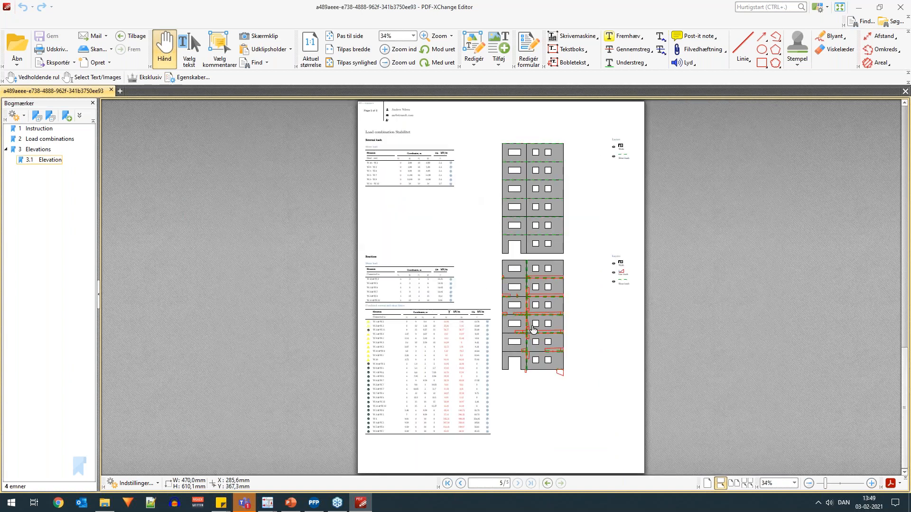
scroll(475, 214, "up", 2, "ctrl")
scroll(483, 242, "down", 1)
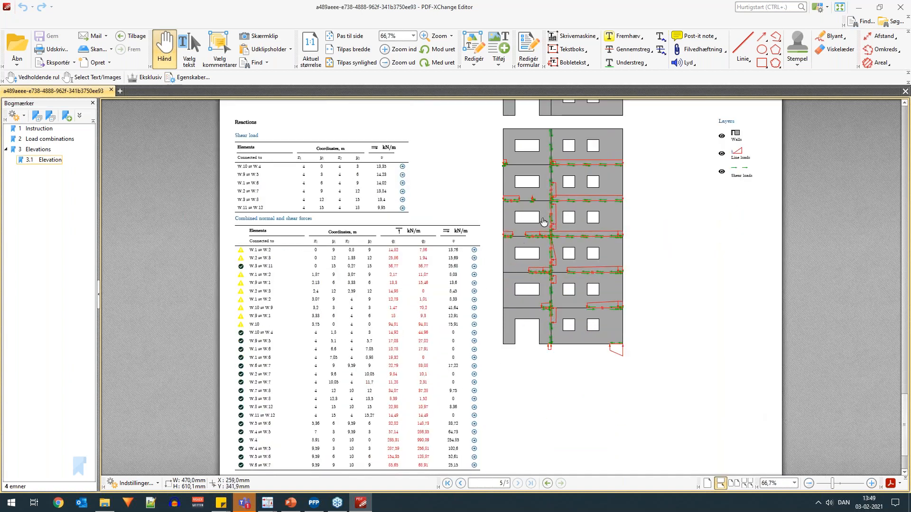
scroll(583, 189, "up", 1)
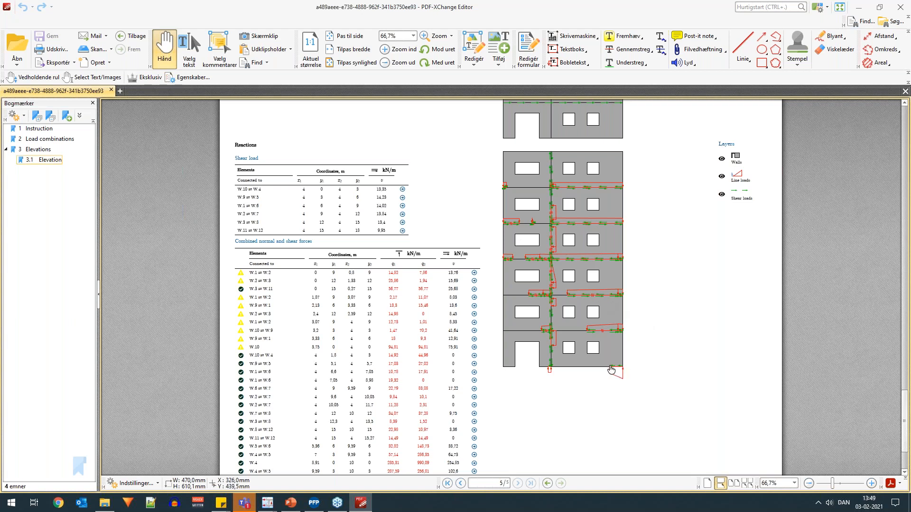
scroll(265, 260, "down", 2)
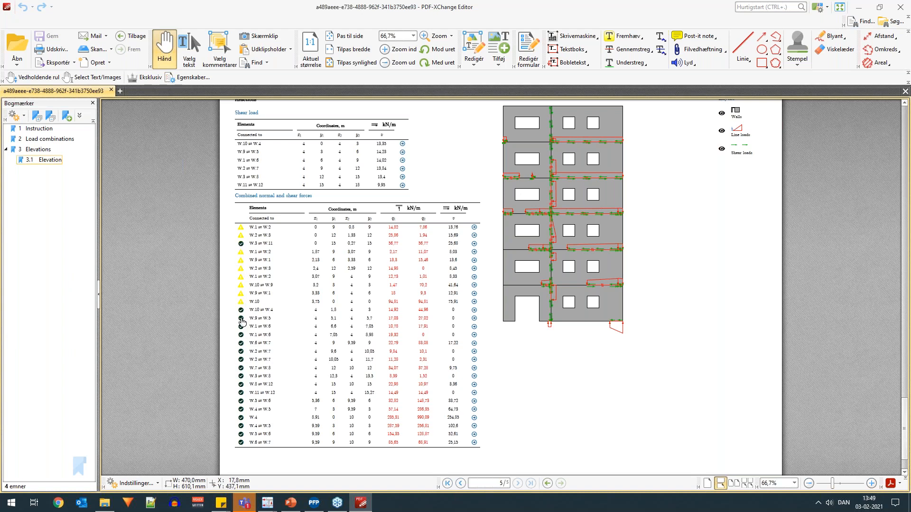
Read the compression and sliding check tooltip for W.6 at W.7 and compare it with the Sliding check slide in PowerPoint.
mouse_move(243, 323)
mouse_move(245, 345)
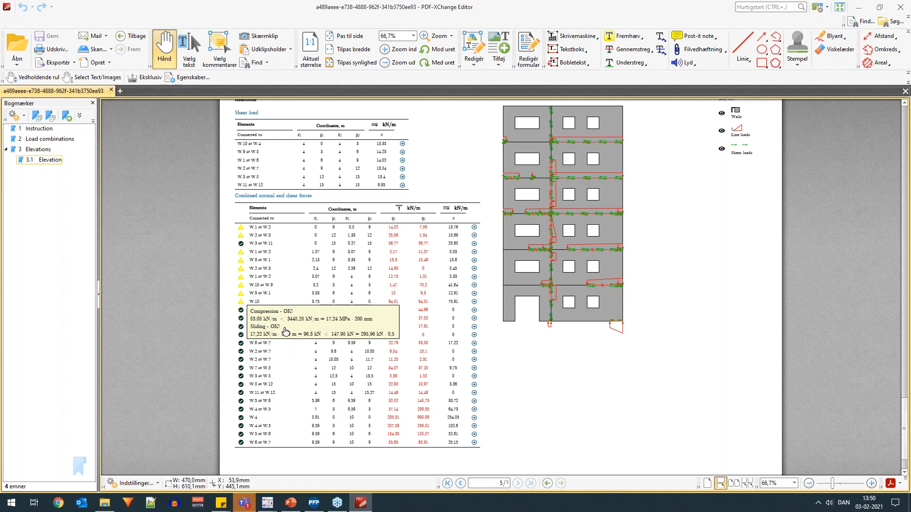
left_click(298, 506)
key("Page_Up")
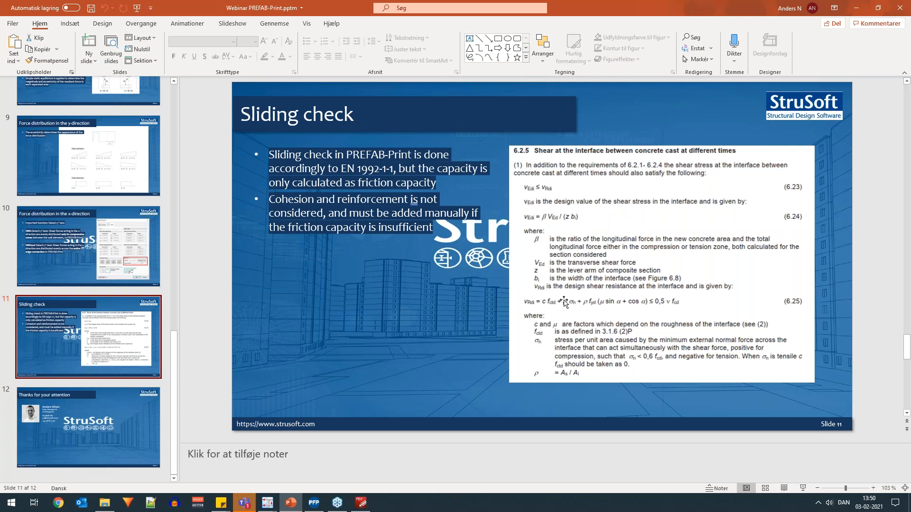
left_click(855, 8)
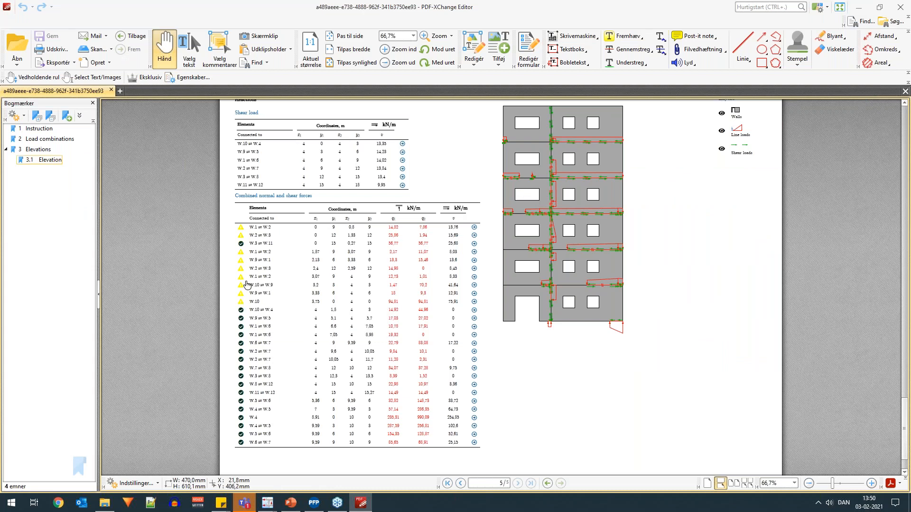
Read the tooltips of the flagged connections, such as W.1 at W.2, and compare their sliding reinforcement with formula 6.25 on the PowerPoint slide.
mouse_move(242, 281)
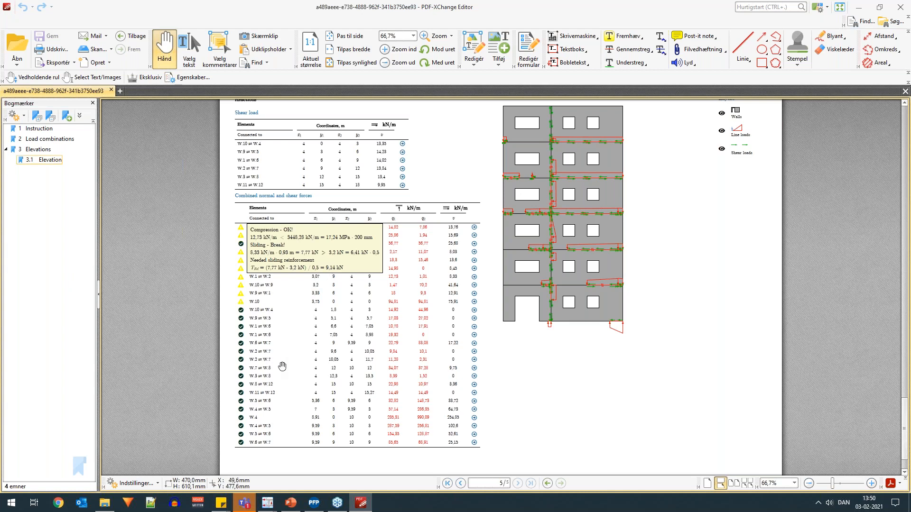
left_click(291, 503)
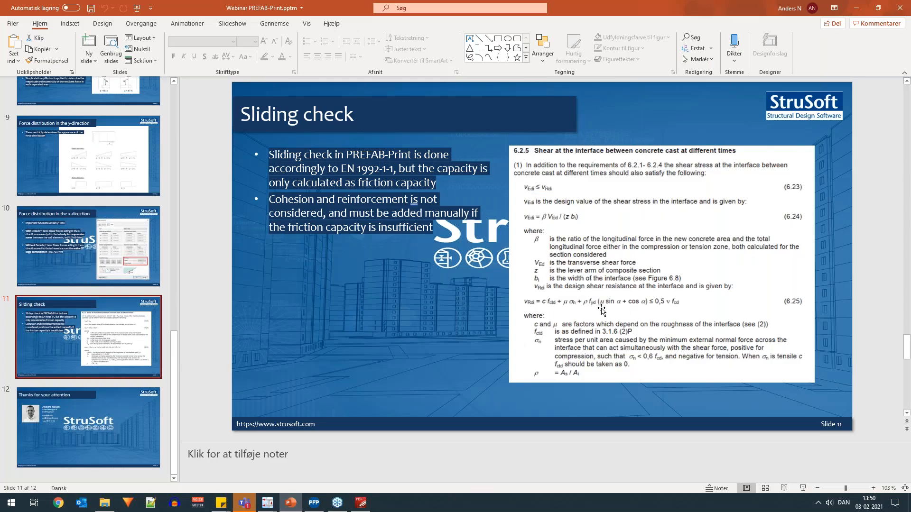
left_click(857, 9)
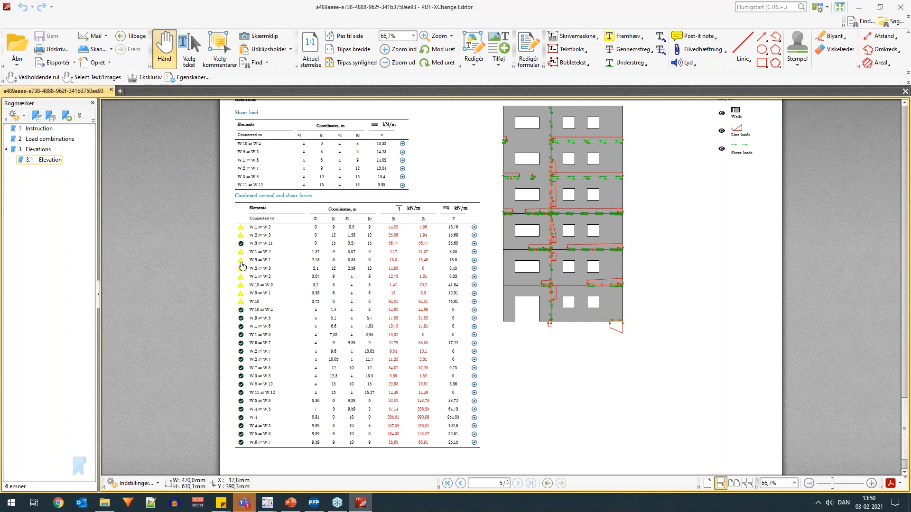
mouse_move(241, 263)
mouse_move(241, 245)
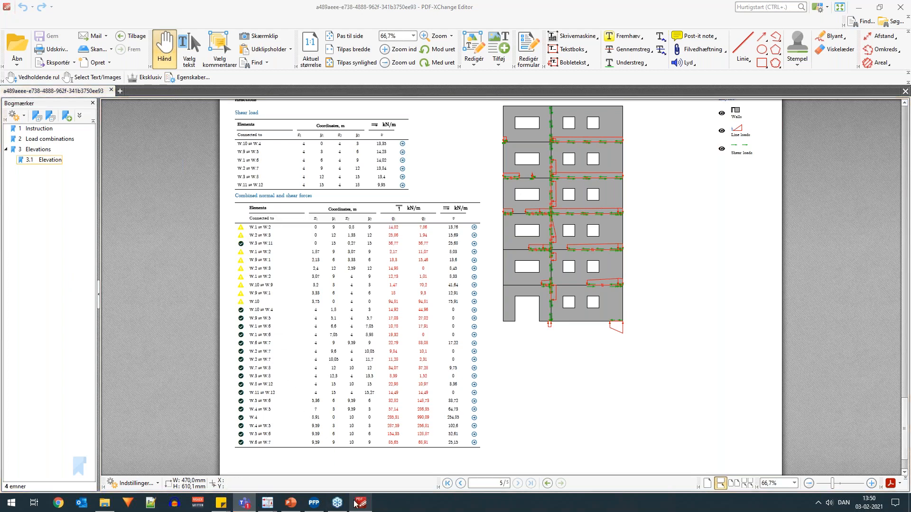
left_click(290, 503)
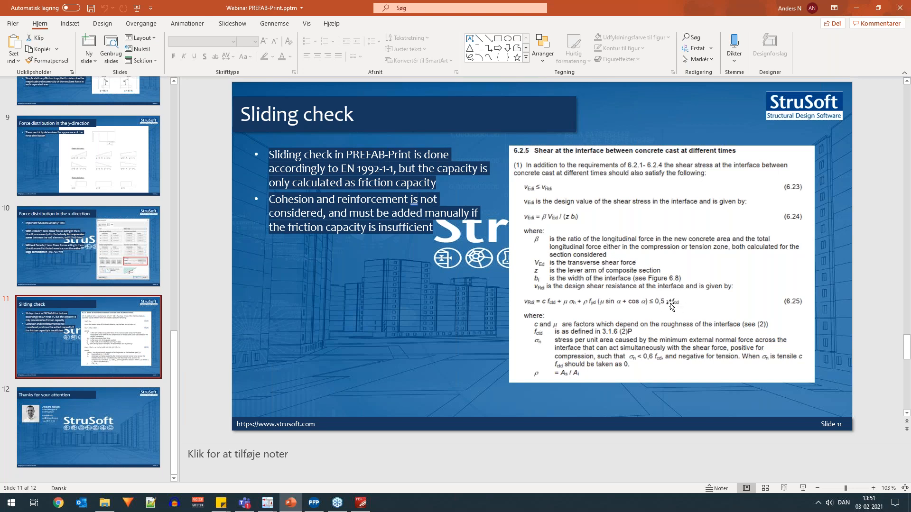
left_click(856, 7)
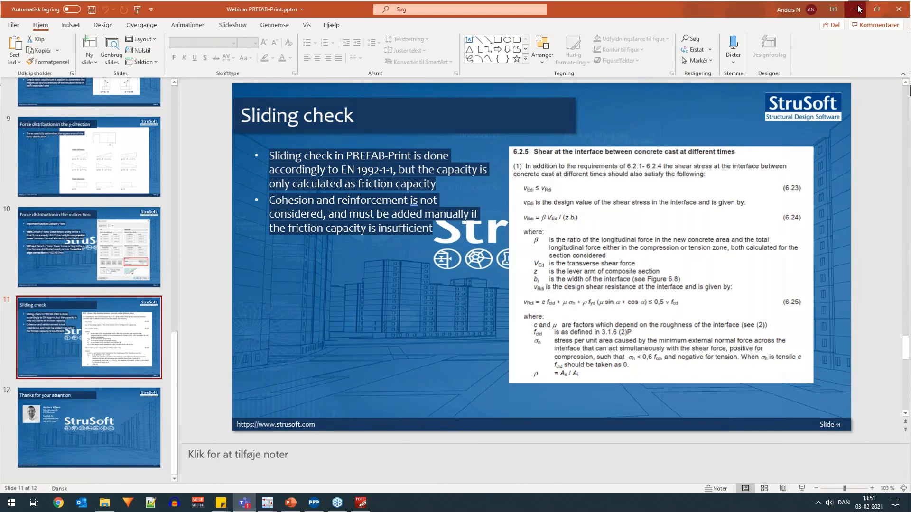
Switch to FEM-Design and view the three-storey building model, followed by the precast wall model with its edge connections.
scroll(454, 235, "down", 1, "ctrl")
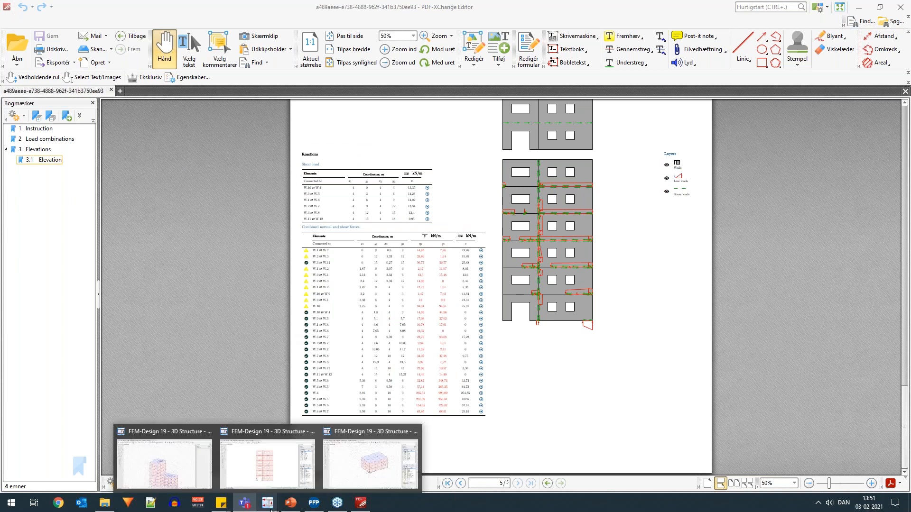
left_click(354, 465)
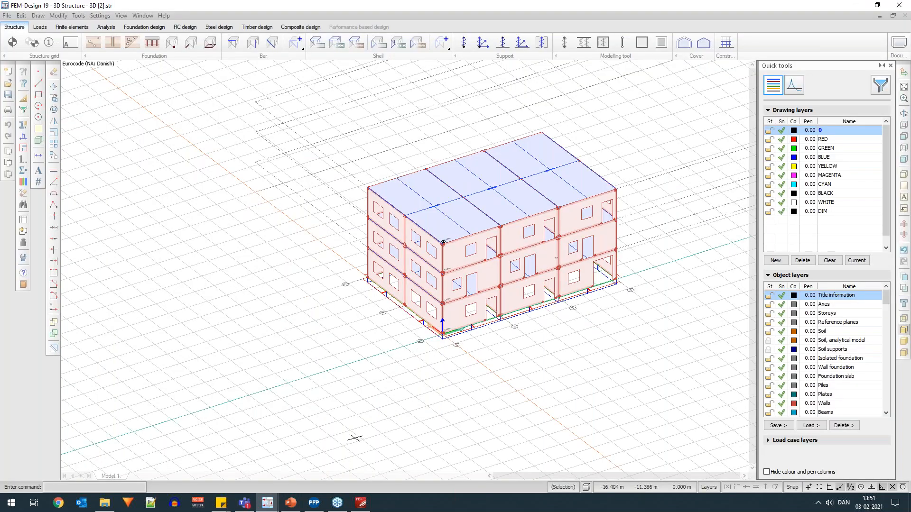
mouse_move(268, 502)
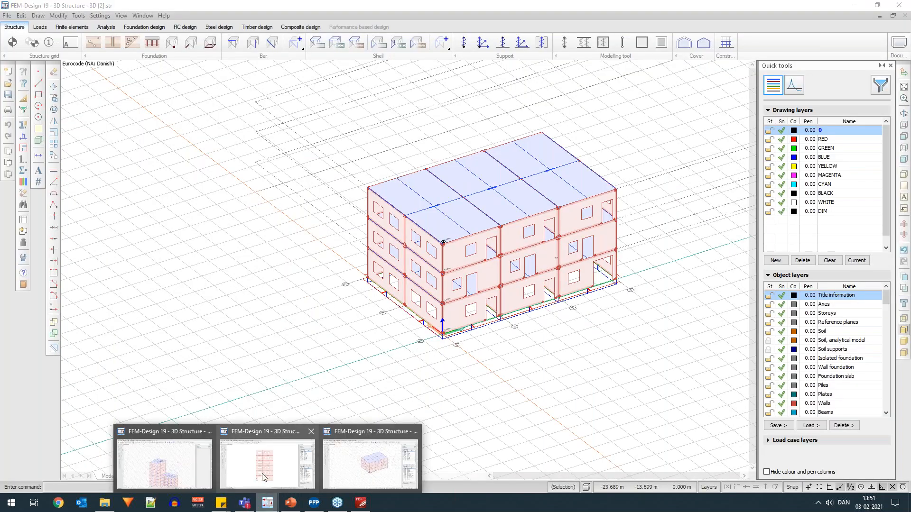
left_click(265, 477)
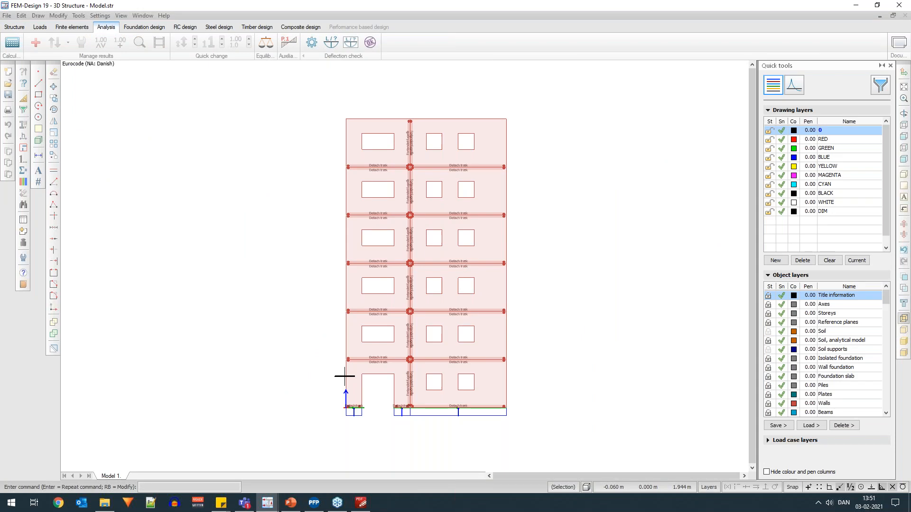
mouse_move(345, 376)
Switch to PREFAB-Print and set the compression zone to Plastic and the redistribution type to Create new optimized plastic redistribution.
left_click(315, 507)
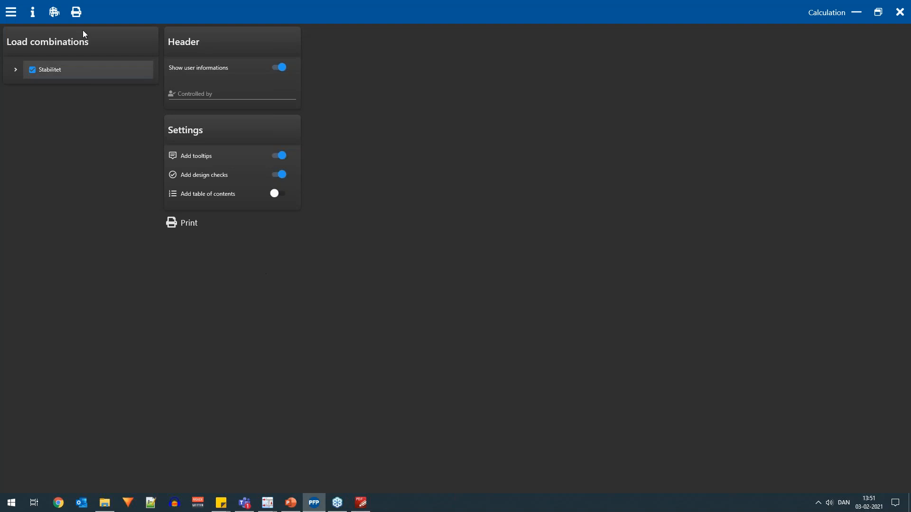
left_click(32, 11)
left_click(34, 284)
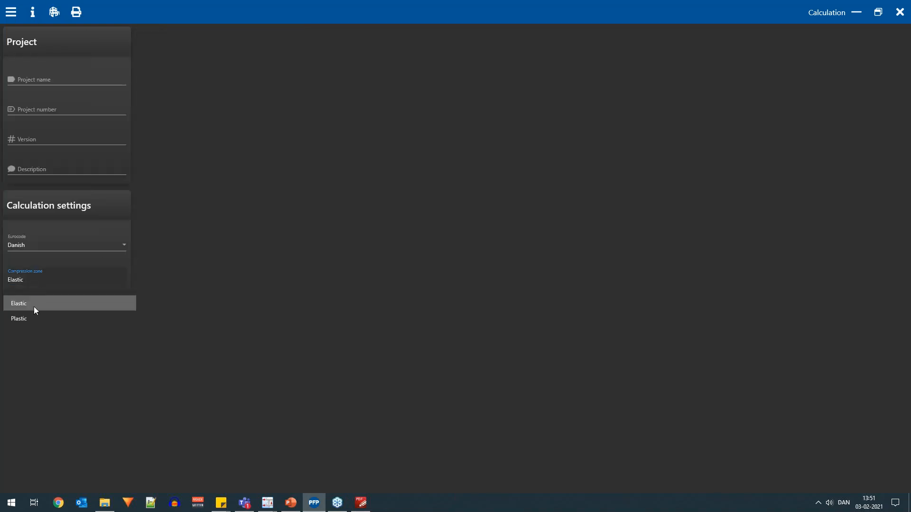
left_click(30, 318)
left_click(455, 298)
left_click(114, 317)
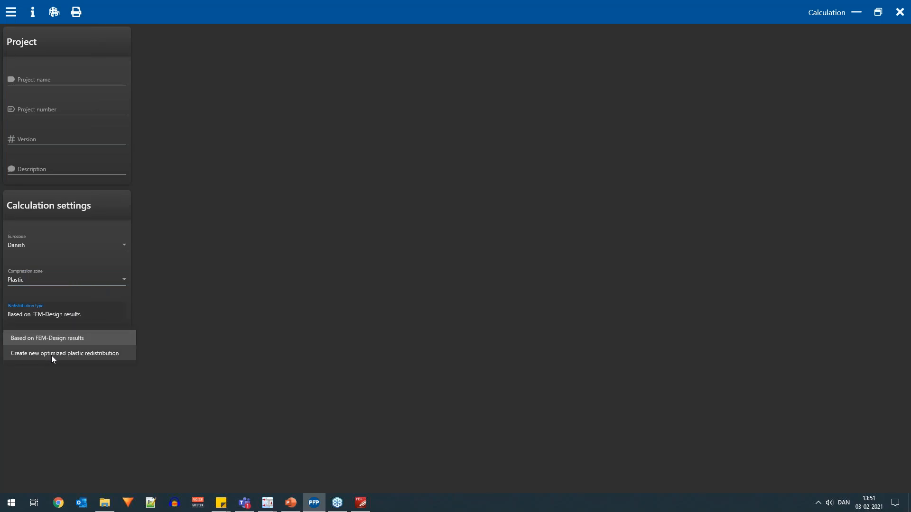
left_click(51, 355)
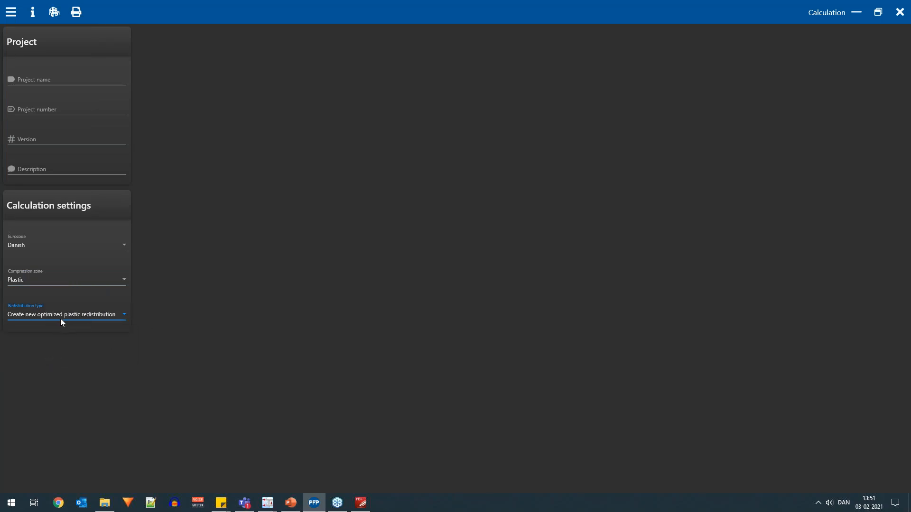
Print a new report with the changed calculation settings and view its cover page.
left_click(76, 12)
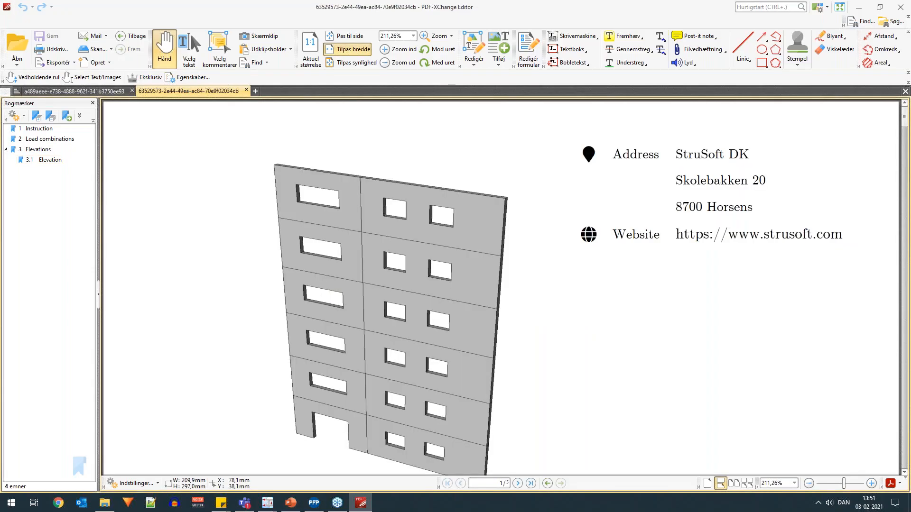
scroll(474, 220, "down", 2, "ctrl")
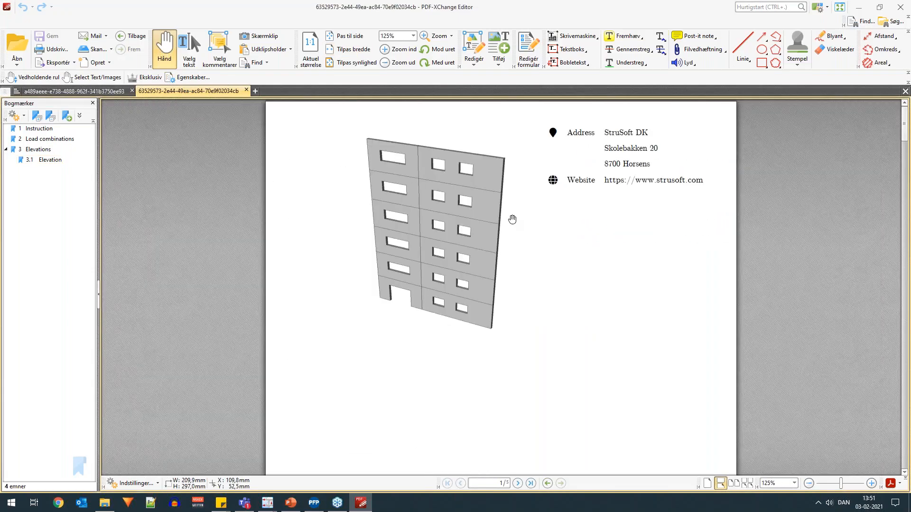
Review the optimized plastic redistribution report, examining the elevation, external shear loads, and reaction tables and diagrams for load combination Stabilitet.
scroll(512, 219, "down", 3)
scroll(513, 219, "down", 2, "ctrl")
scroll(502, 219, "down", 5)
scroll(687, 295, "down", 10)
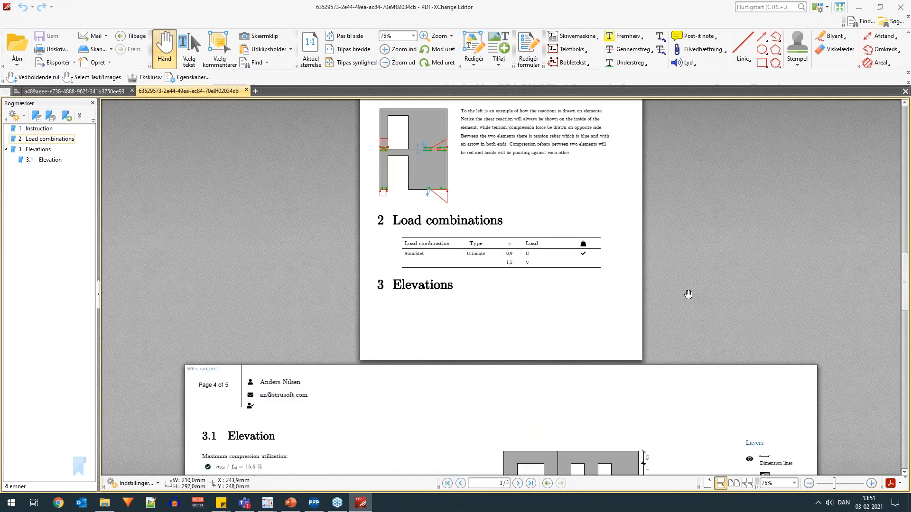
scroll(688, 294, "down", 5)
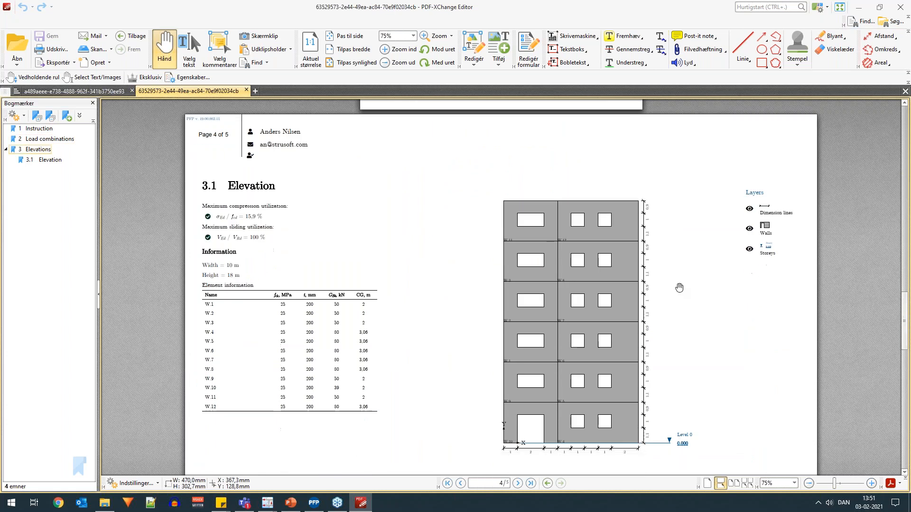
scroll(680, 288, "down", 1, "ctrl")
scroll(647, 289, "down", 2)
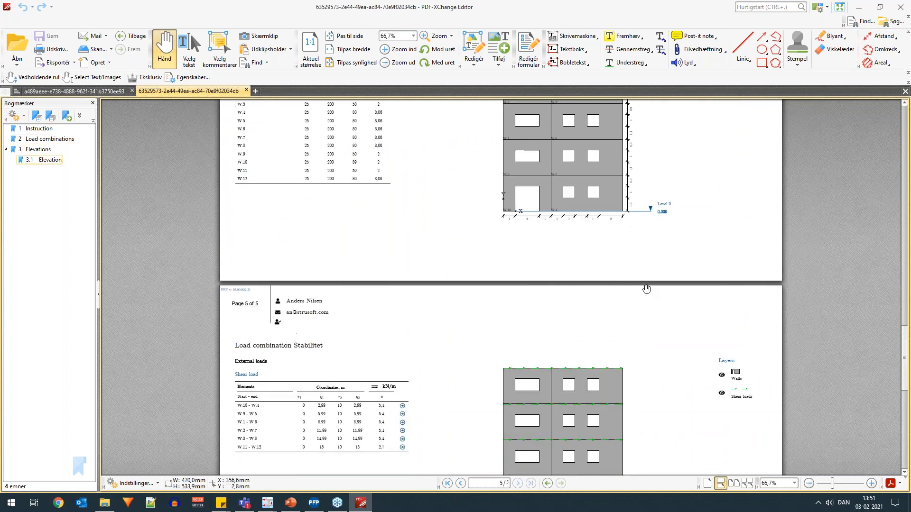
scroll(647, 289, "down", 6)
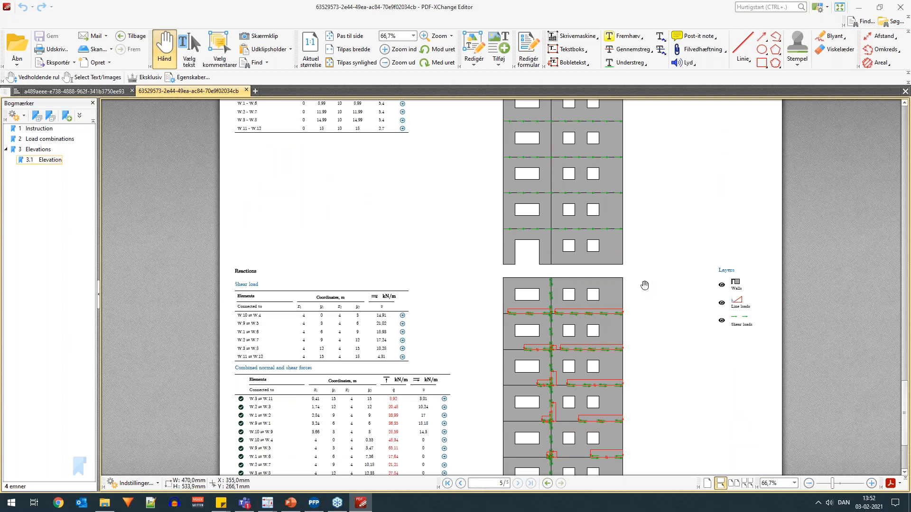
scroll(643, 277, "down", 2)
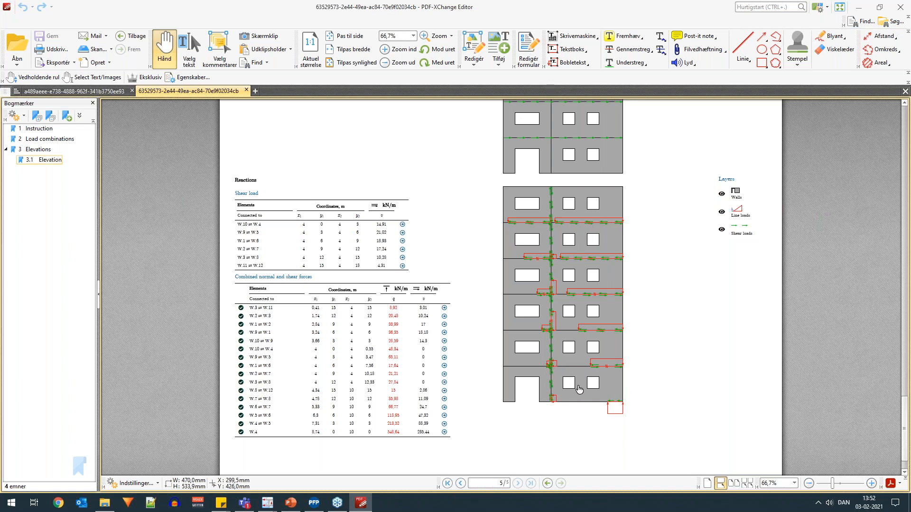
scroll(634, 376, "up", 2)
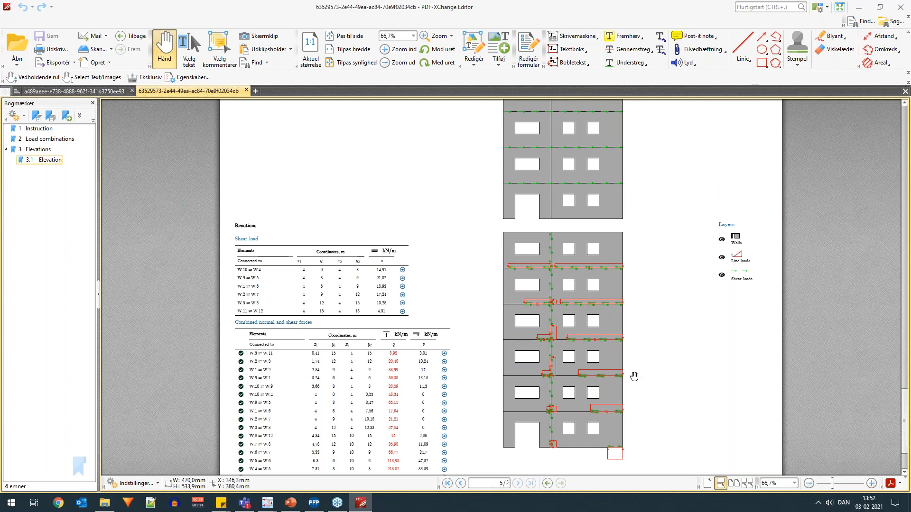
scroll(634, 376, "down", 2)
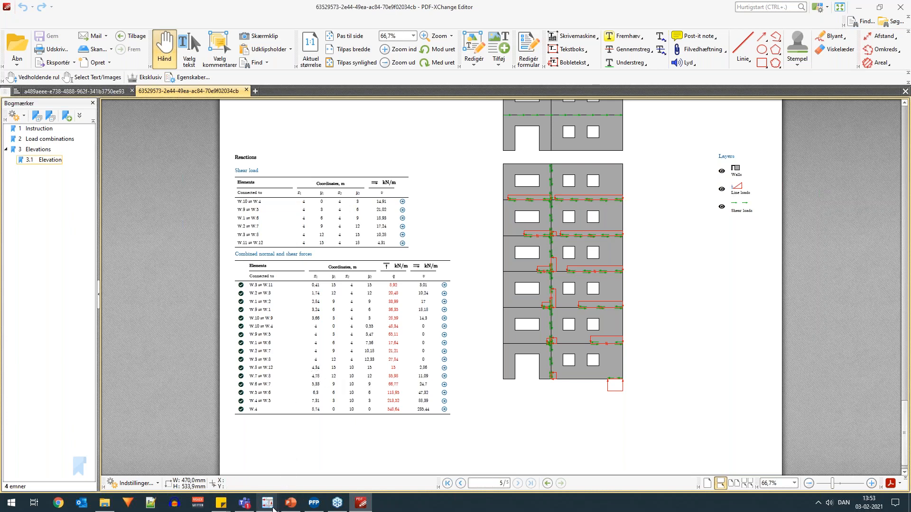
Switch to FEM-Design and bring the long facade of the three-storey building model into close view.
mouse_move(268, 510)
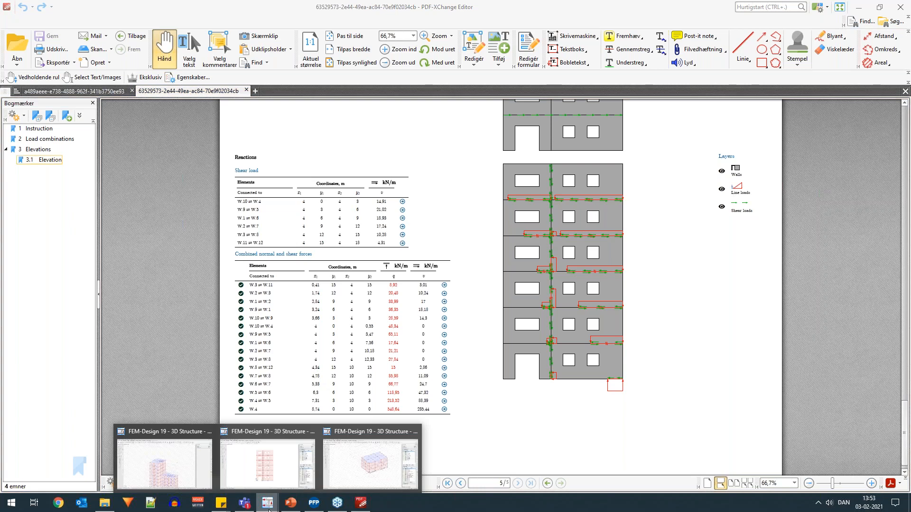
left_click(265, 484)
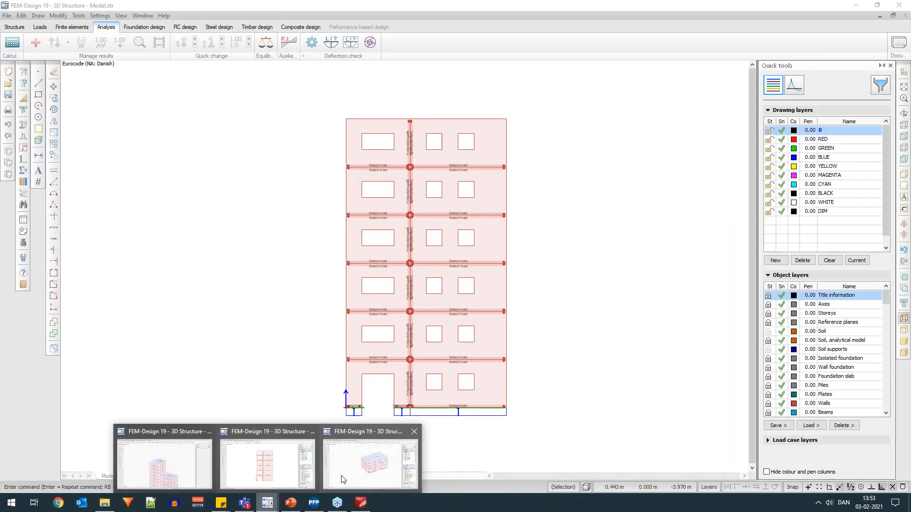
left_click(365, 470)
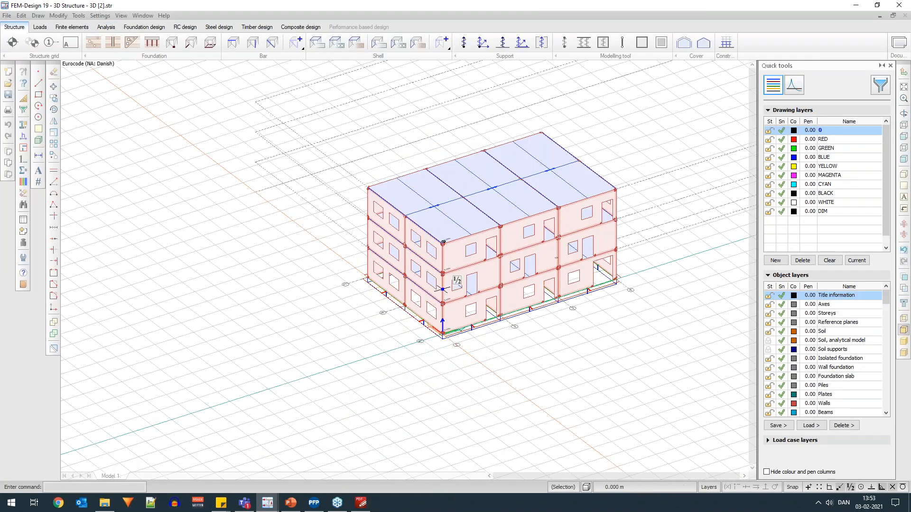
middle_click_drag(637, 328, 474, 342)
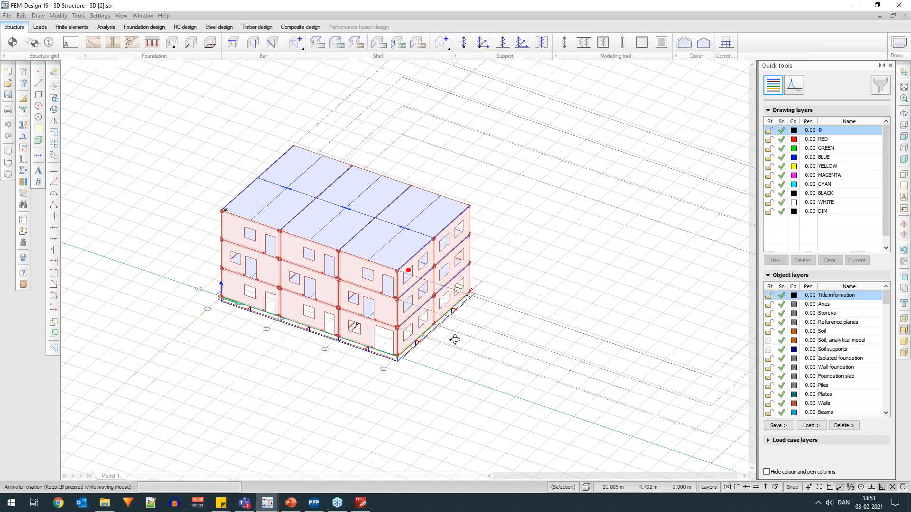
scroll(292, 353, "up", 5)
scroll(292, 353, "down", 2)
middle_click_drag(293, 353, 427, 300)
Inspect the edge connection data of the middle top-storey facade wall at its vertical joint and its lower horizontal joint.
left_click(378, 42)
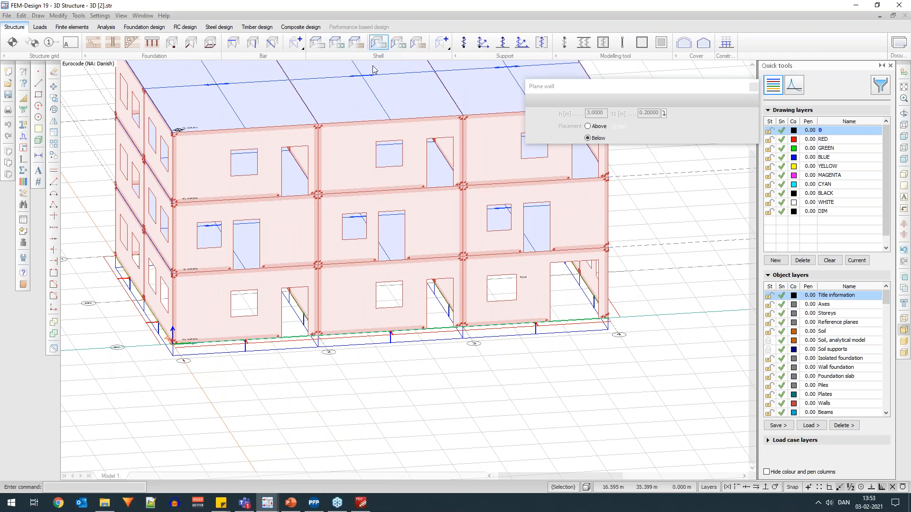
left_click(568, 101)
left_click(341, 160)
left_click(322, 152)
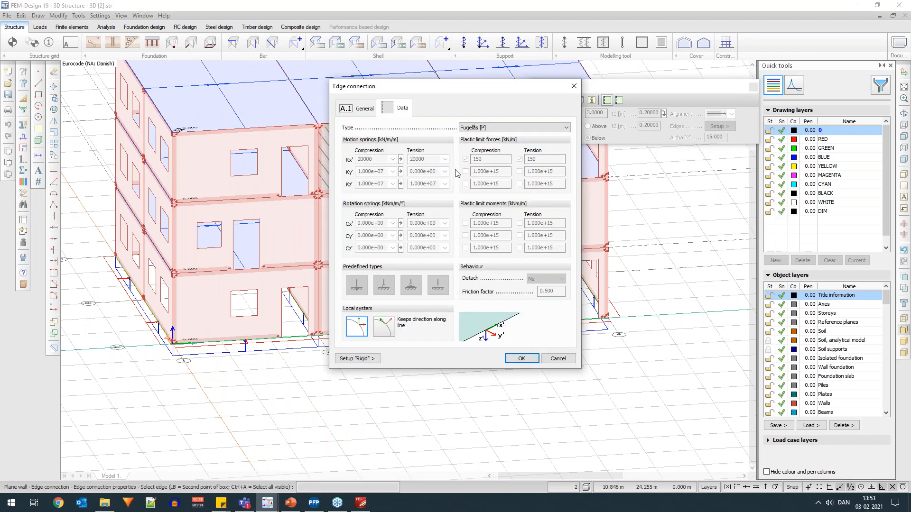
left_click_drag(436, 87, 539, 110)
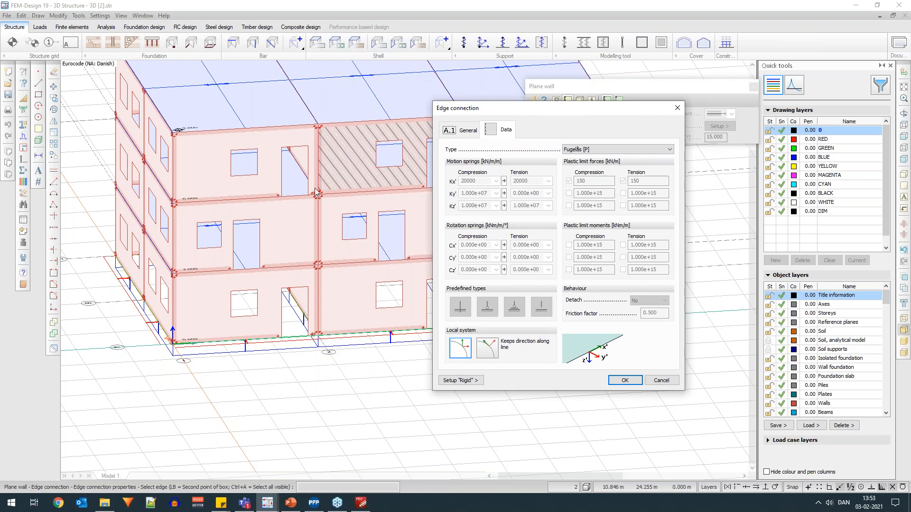
left_click(661, 380)
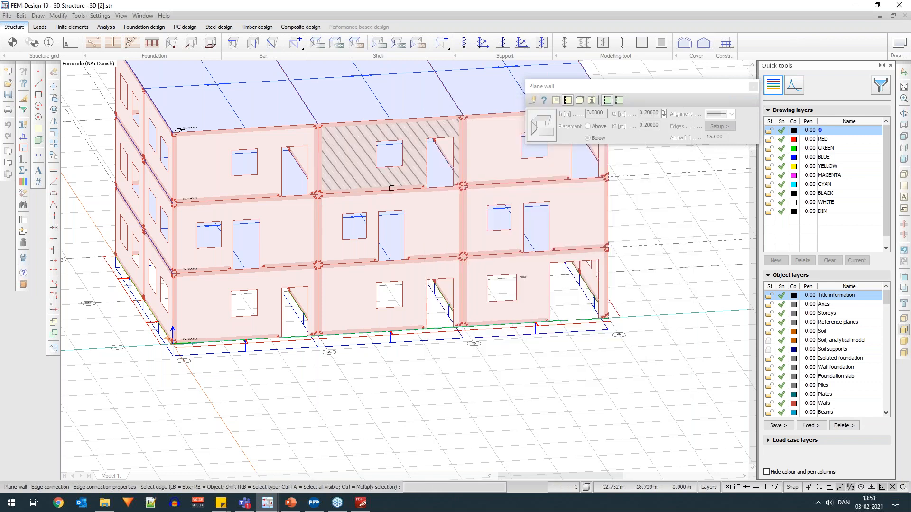
left_click(392, 188)
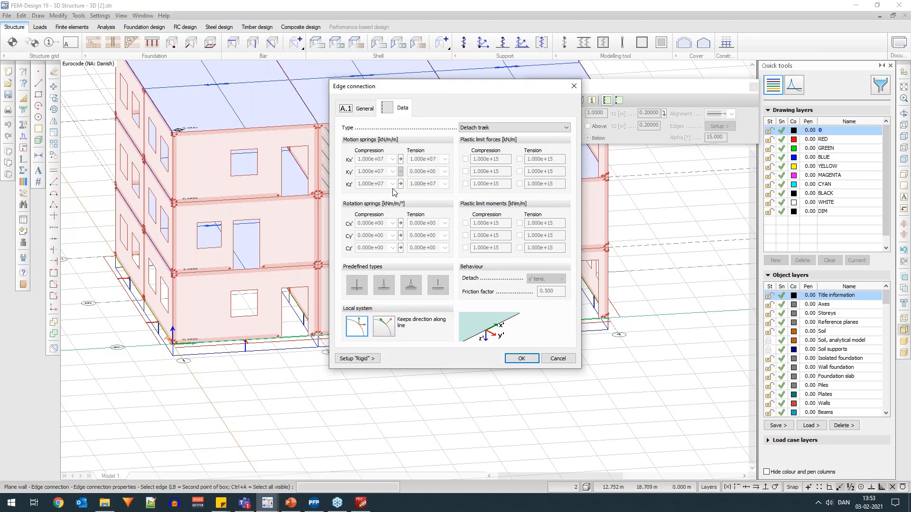
left_click(558, 358)
scroll(350, 379, "down", 5)
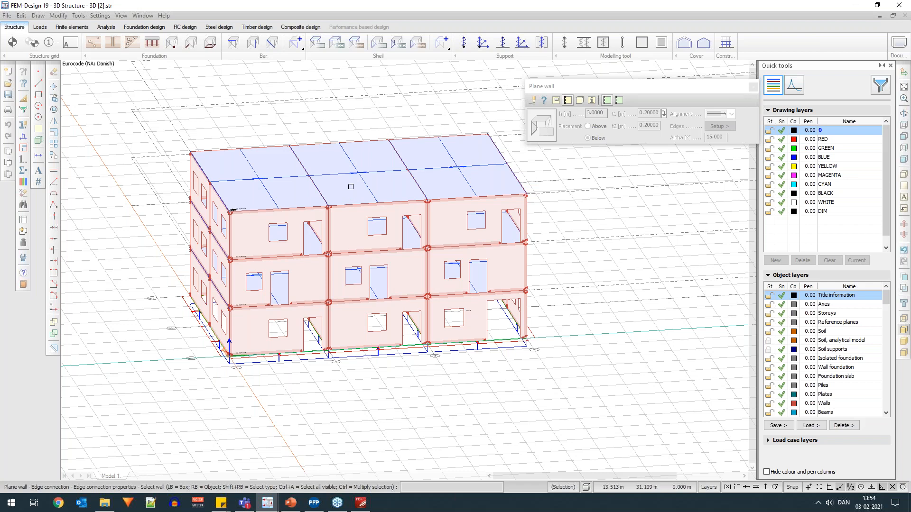
Examine the mesh element size and surface structure options in the calculation settings without changing them.
left_click(100, 15)
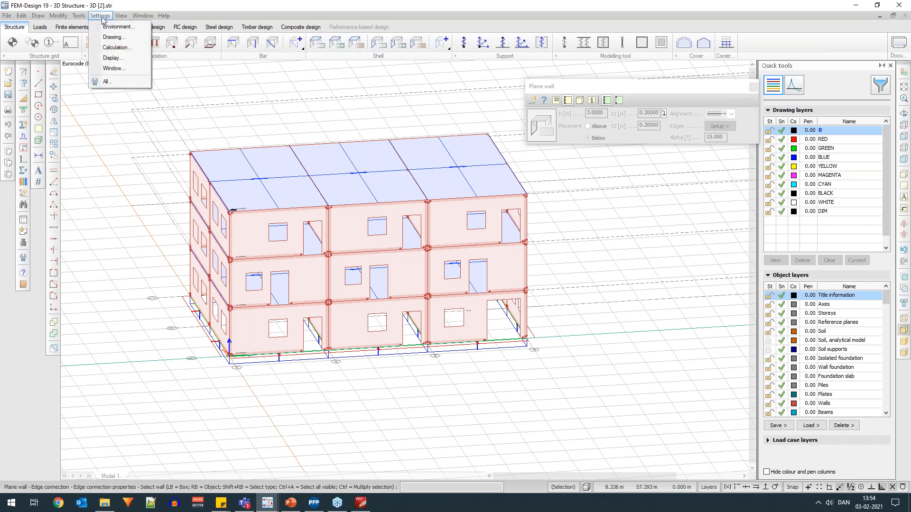
left_click(116, 47)
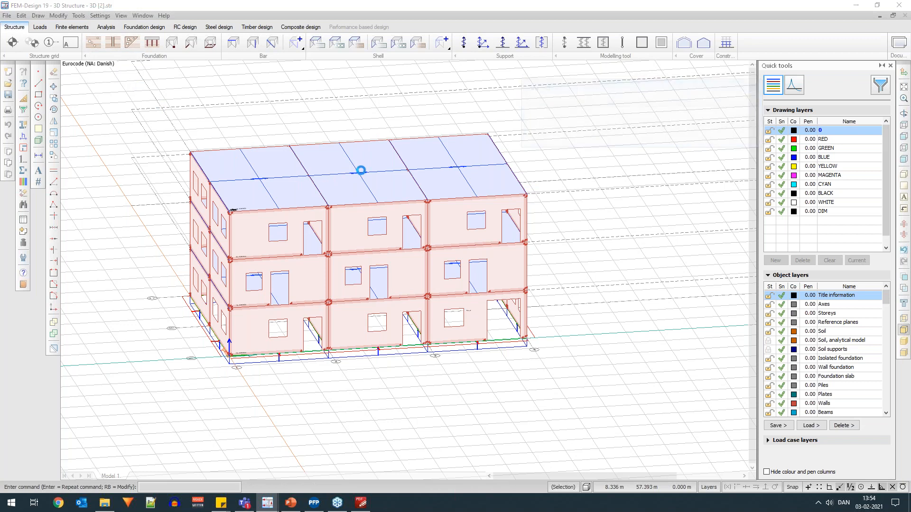
left_click(331, 191)
left_click(363, 207)
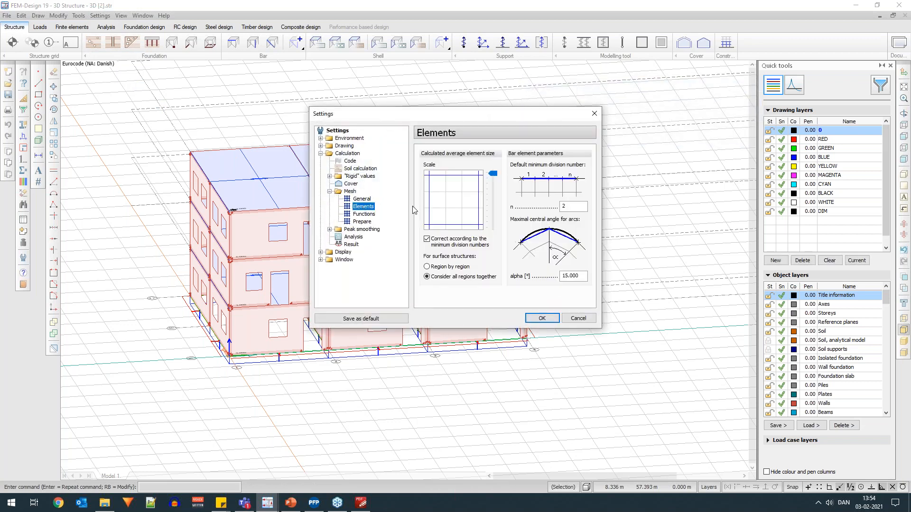
left_click(493, 173)
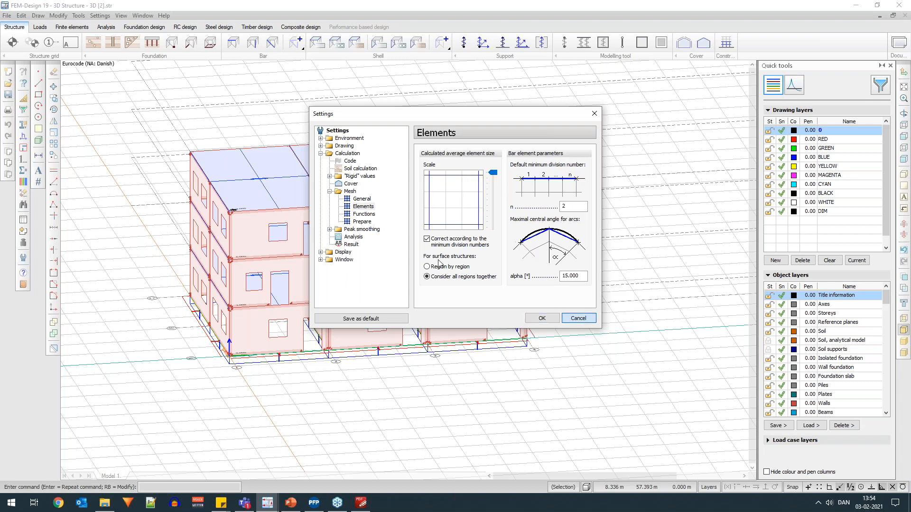
key("Escape")
View the finite element mesh on the walls of the three-storey building from the facade and the corner.
left_click(65, 28)
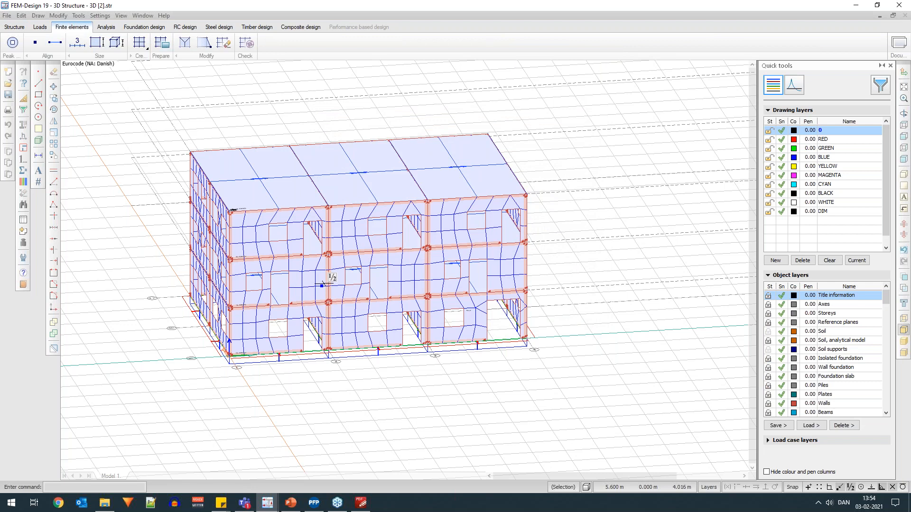
scroll(321, 285, "down", 4)
middle_click_drag(321, 284, 350, 287)
scroll(334, 284, "up", 4)
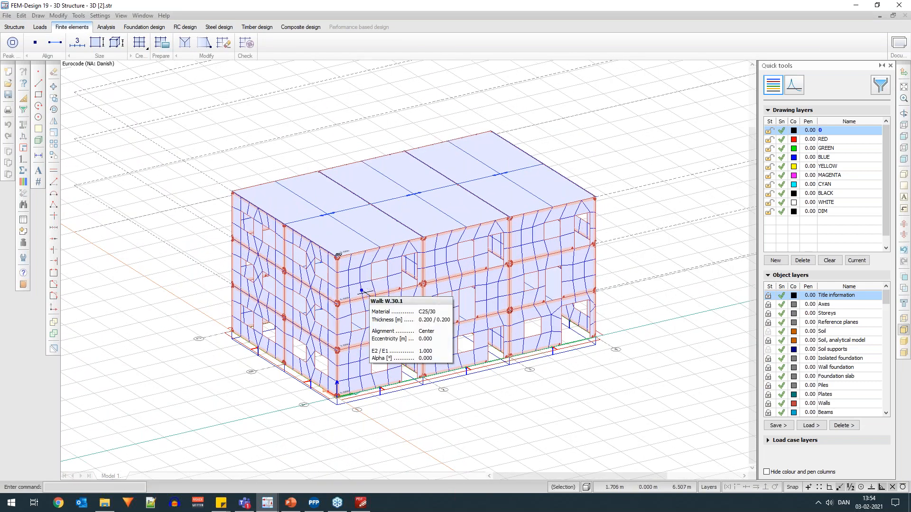
scroll(401, 301, "down", 1)
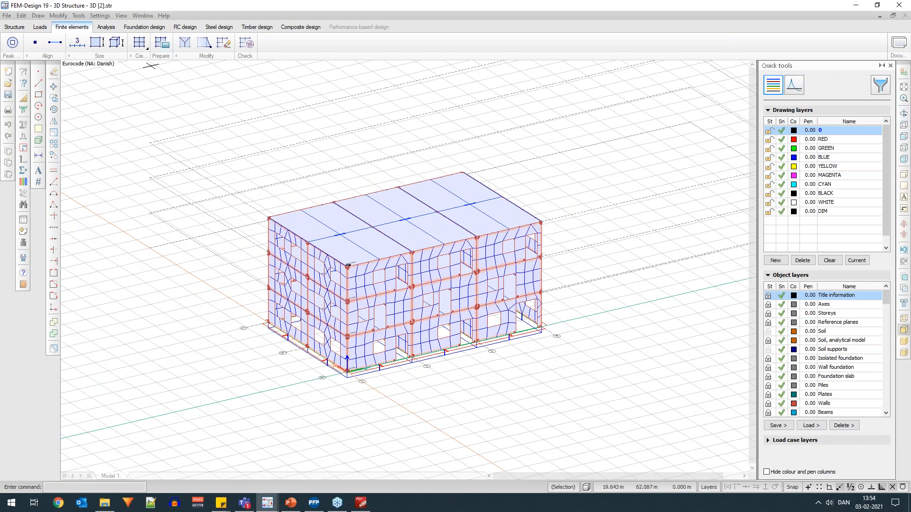
Run the load combination analysis using standard finite elements, with Stabilitet included in the setup by load combinations.
left_click(107, 28)
left_click(13, 45)
left_click(492, 193)
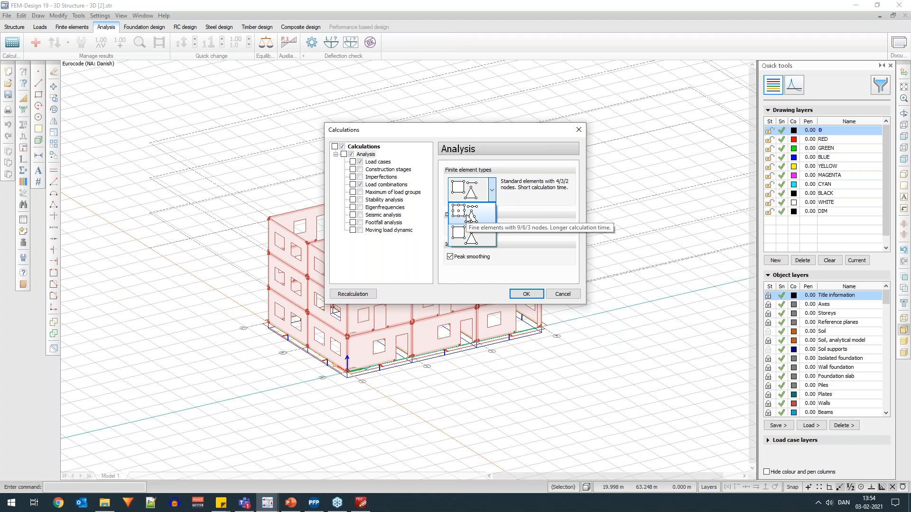
left_click(469, 237)
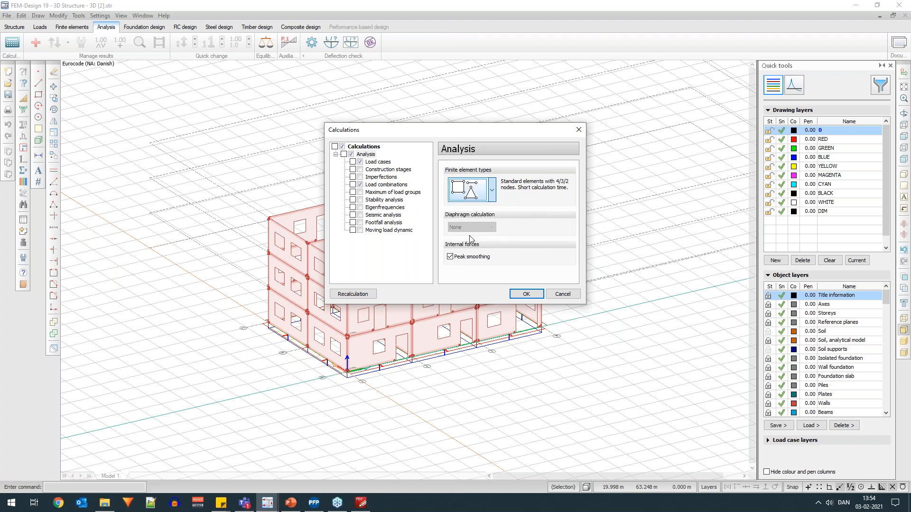
left_click(353, 185)
left_click(475, 185)
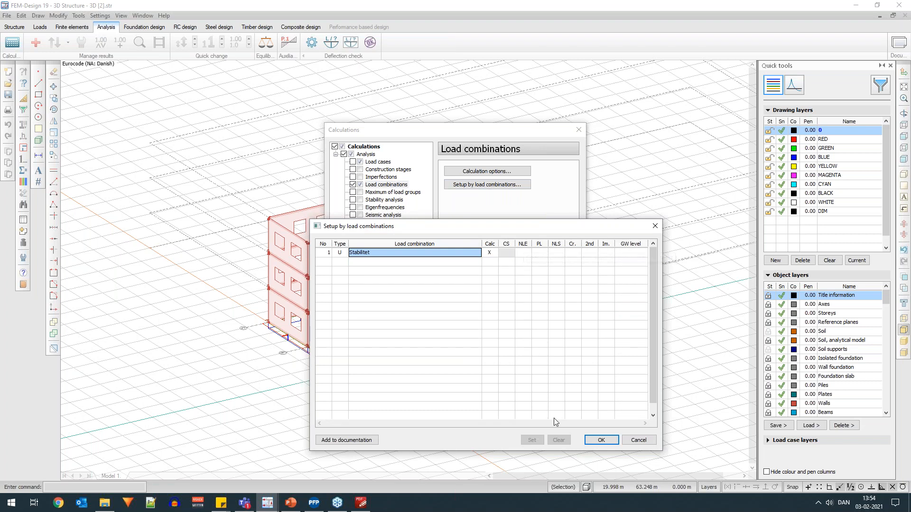
left_click(597, 442)
left_click(531, 299)
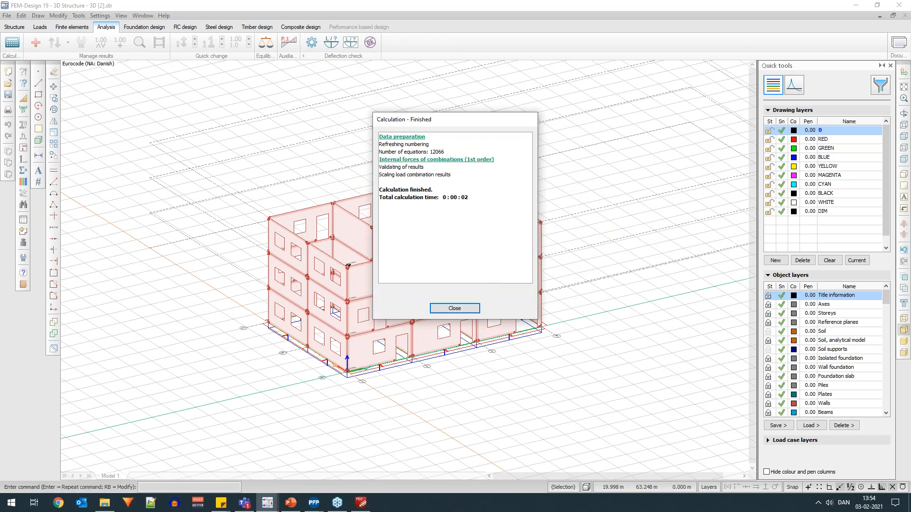
left_click(454, 309)
Switch to PREFAB-Print, import the calculated three-storey building model with its results, and print its report.
mouse_move(314, 502)
left_click(363, 460)
left_click(427, 265)
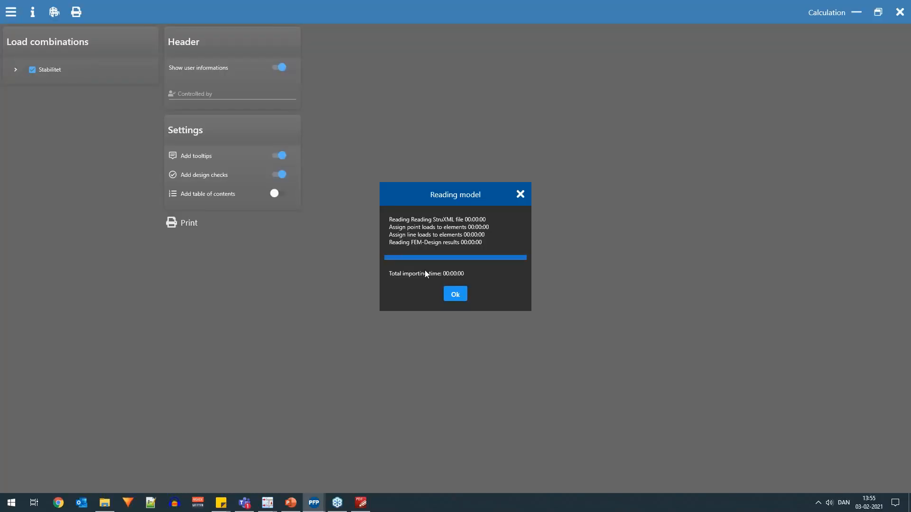
left_click(456, 298)
left_click(314, 503)
left_click(33, 226)
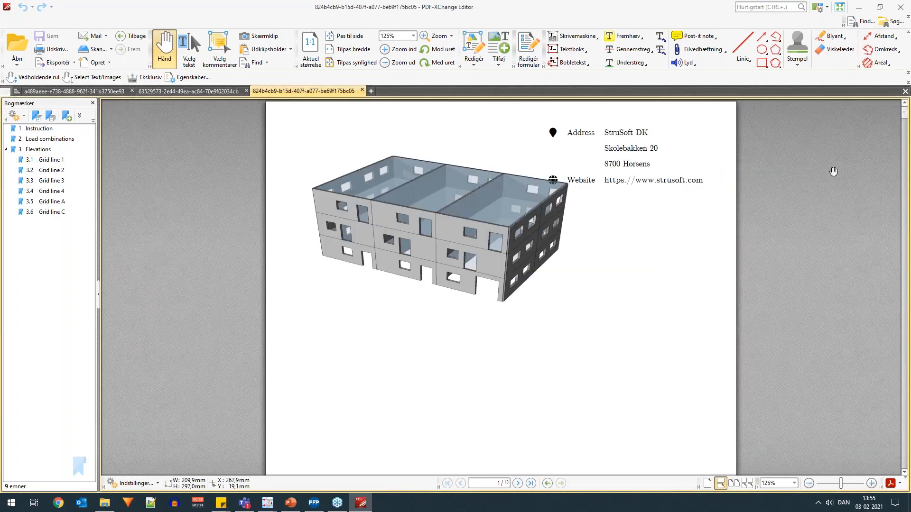
Review the building report's Grid line 1 elevation, external loads and reactions, and continue to the Grid line 2 elevation.
scroll(645, 327, "down", 11)
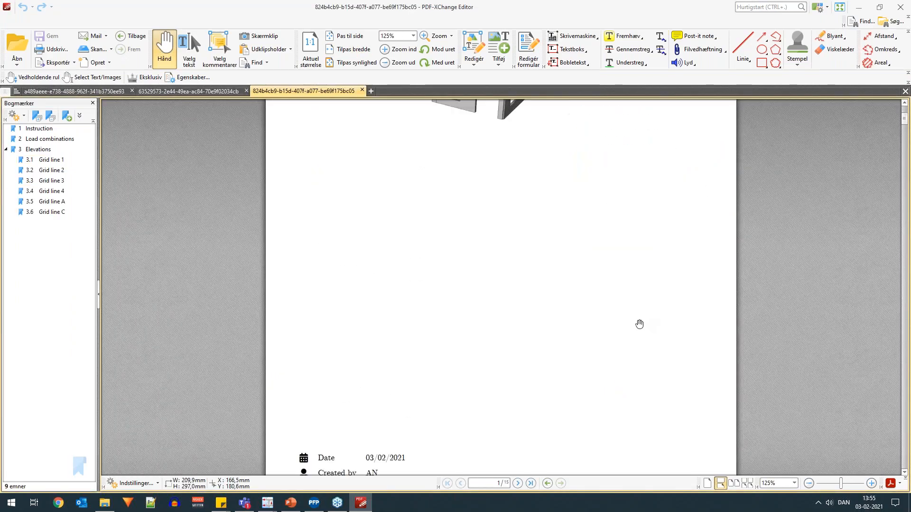
scroll(639, 323, "down", 1, "ctrl")
scroll(639, 324, "down", 1, "ctrl")
scroll(636, 321, "down", 10)
scroll(634, 319, "down", 5)
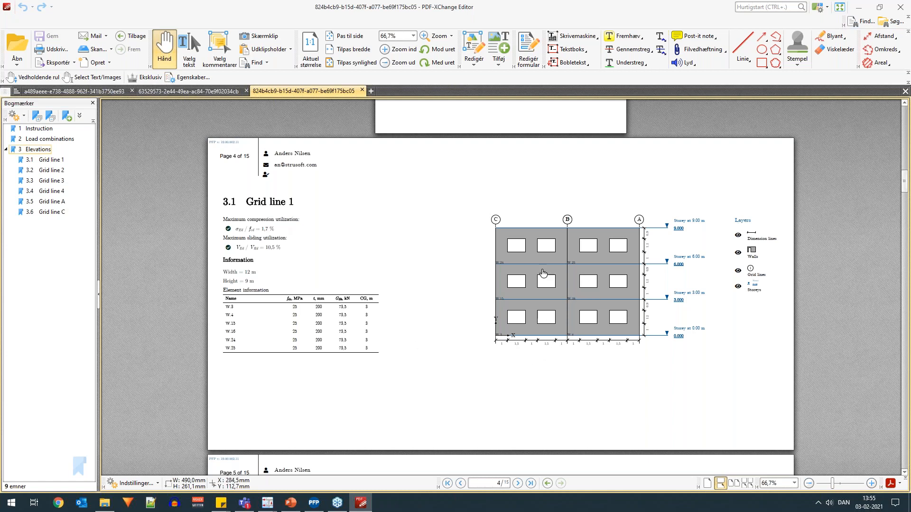
scroll(546, 348, "down", 2)
scroll(551, 350, "up", 2)
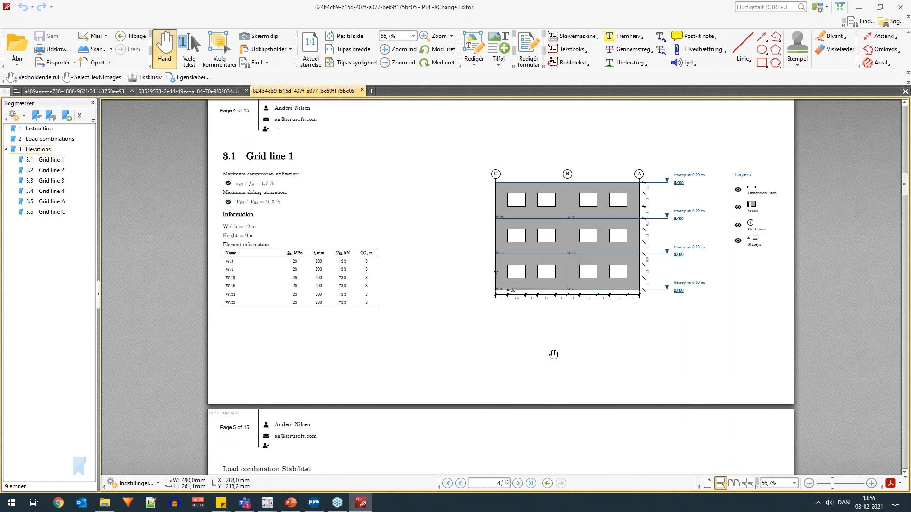
scroll(552, 350, "down", 3)
scroll(545, 332, "down", 3)
scroll(546, 330, "down", 1)
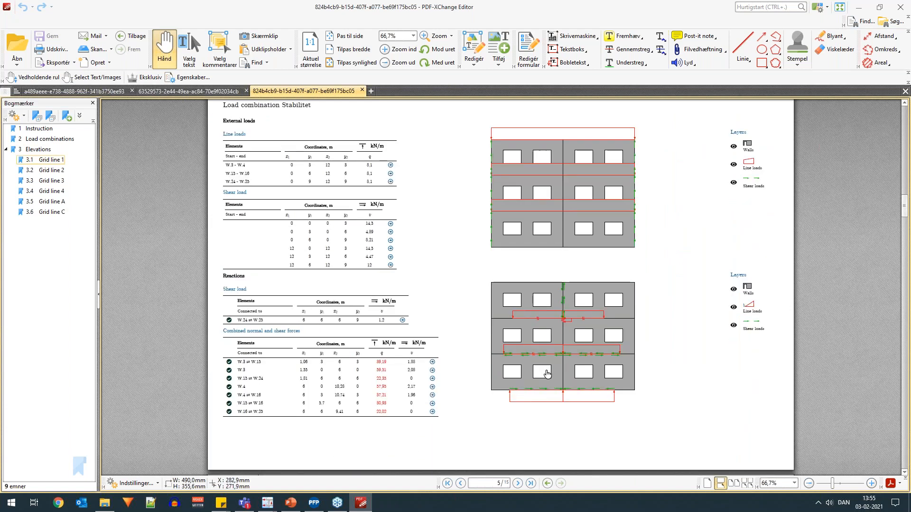
scroll(547, 373, "down", 3)
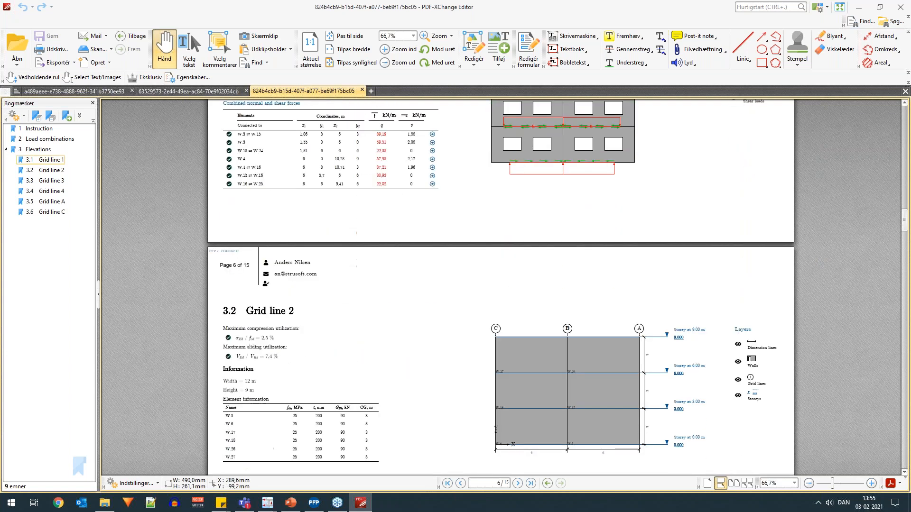
Examine the Grid line A elevation in the building report, including its external shear loads and reactions for load combination Stabilitet.
scroll(556, 369, "down", 2)
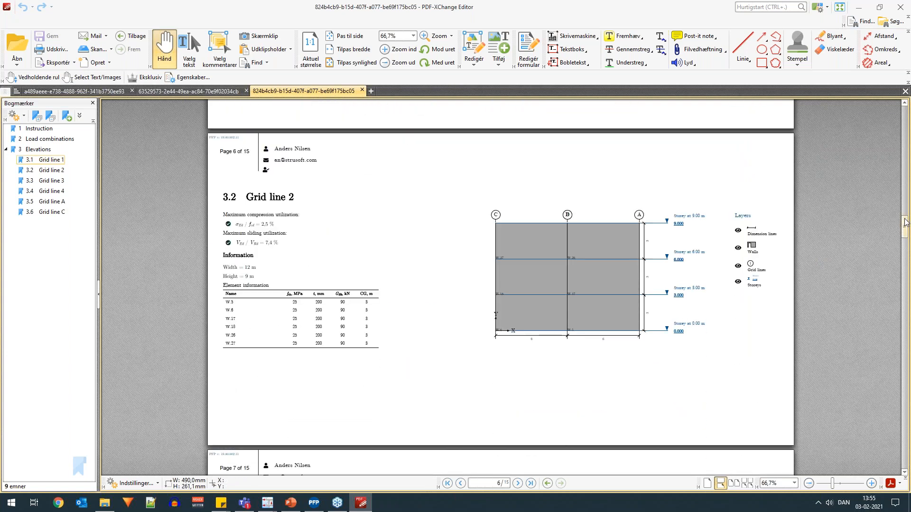
left_click(45, 201)
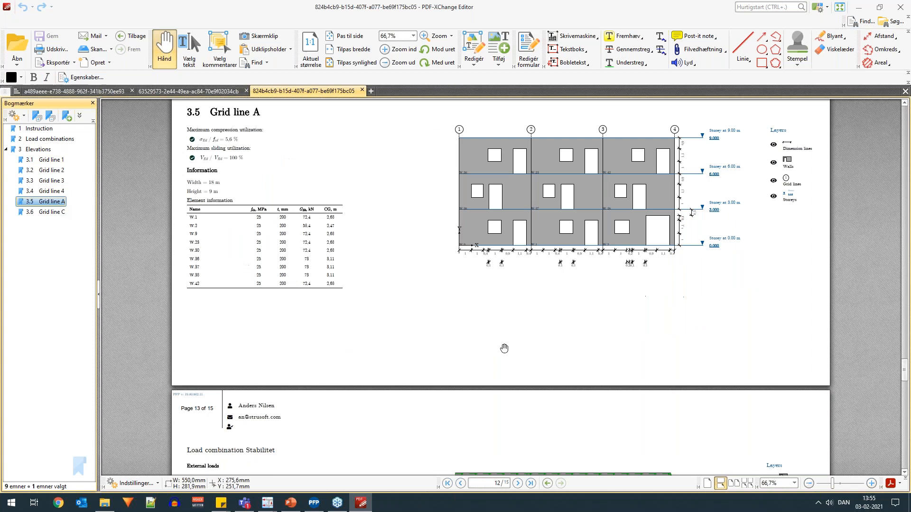
scroll(505, 322, "down", 3)
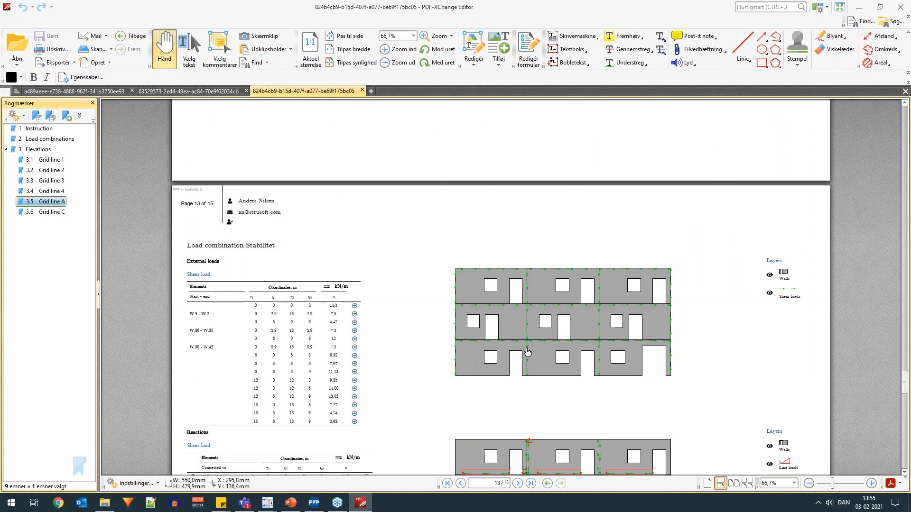
scroll(523, 347, "down", 2, "ctrl")
scroll(522, 347, "up", 2, "ctrl")
scroll(513, 337, "down", 1)
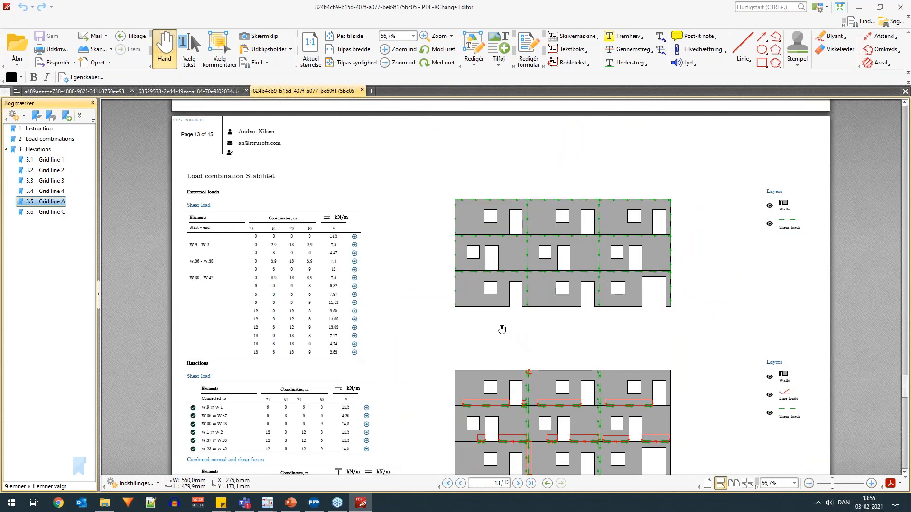
scroll(502, 329, "down", 1)
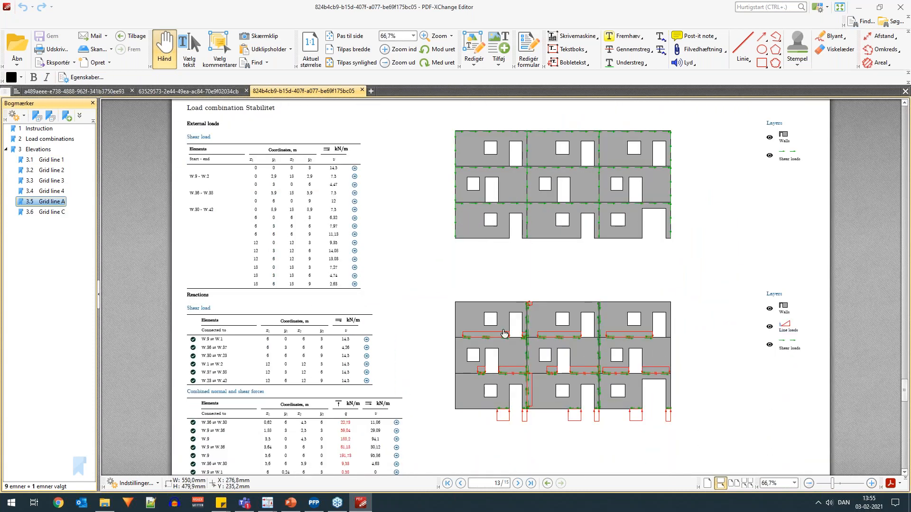
Display the details of the external shear load on the ground storey's left vertical edge in the Grid line A elevation.
left_click(456, 220)
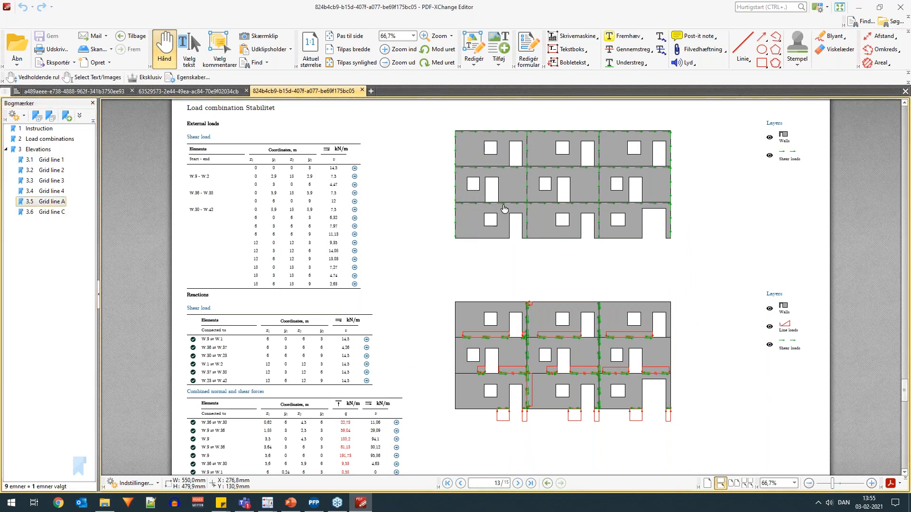
scroll(502, 206, "up", 2, "ctrl")
scroll(462, 235, "up", 1)
left_click(433, 295)
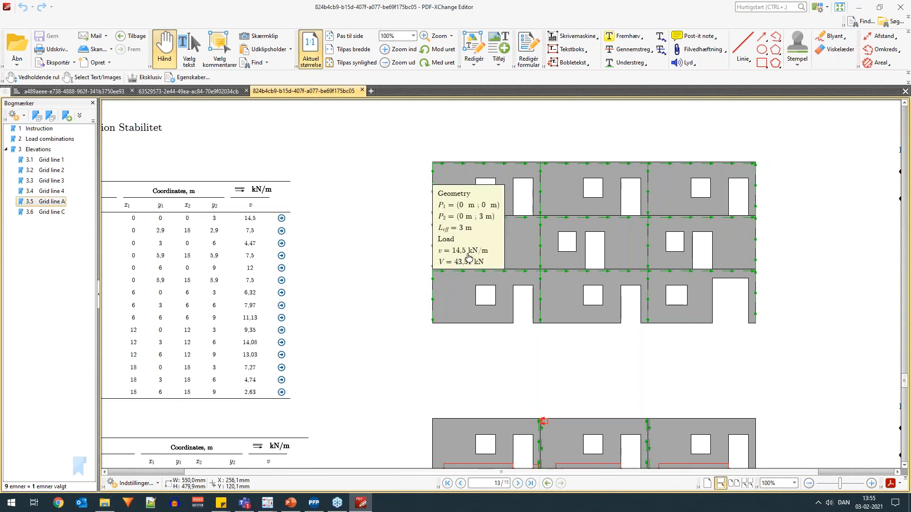
scroll(478, 250, "down", 1, "ctrl")
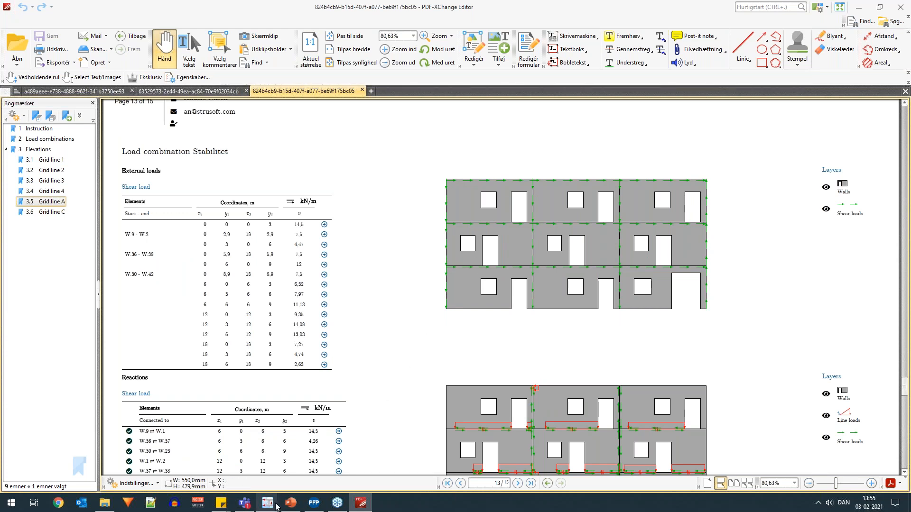
Switch to FEM-Design and inspect the structure's loads around the three-storey building's corner at grid lines A and 1.
mouse_move(277, 507)
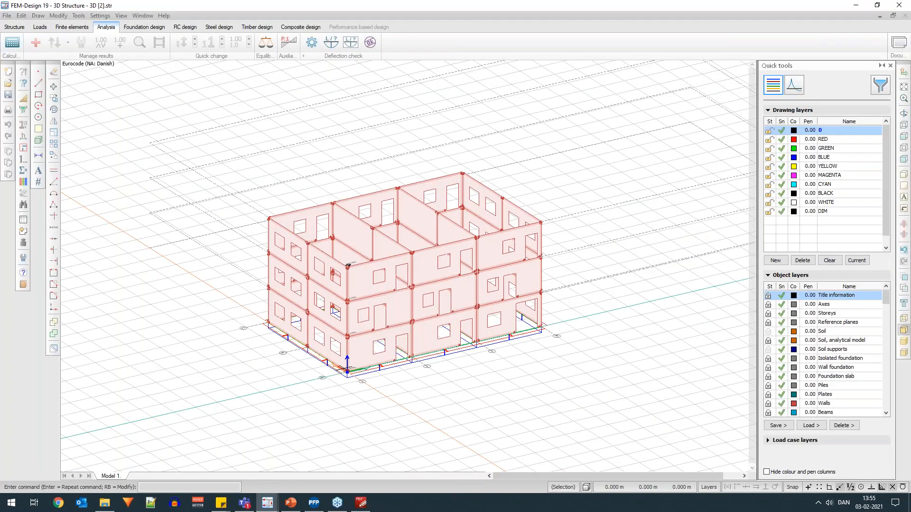
middle_click_drag(349, 266, 350, 450)
scroll(366, 166, "up", 5)
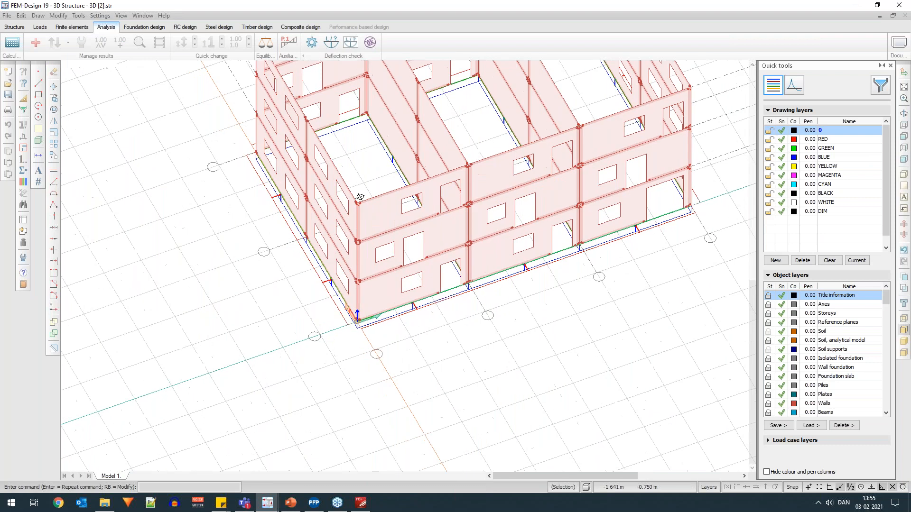
scroll(315, 364, "down", 2)
left_click(40, 27)
left_click(99, 42)
left_click(71, 54)
scroll(422, 299, "up", 3)
scroll(332, 271, "up", 2)
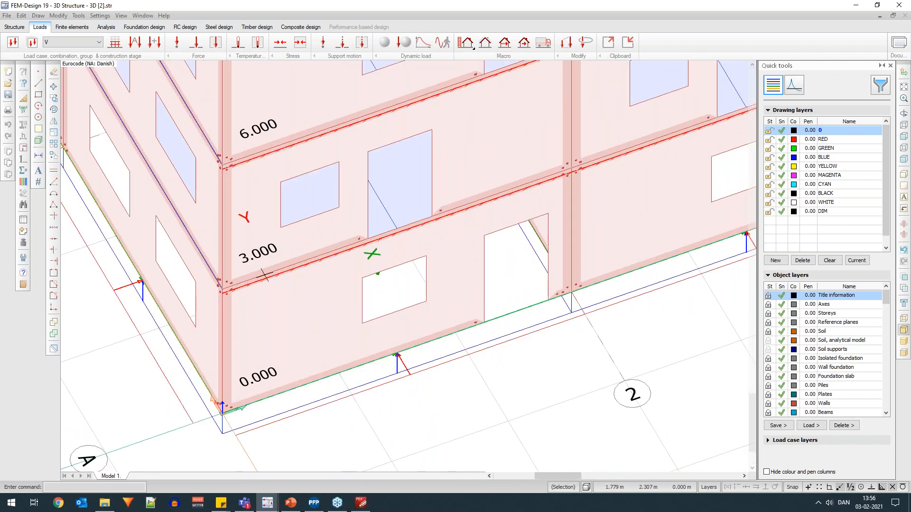
scroll(476, 215, "up", 2)
middle_click_drag(474, 219, 548, 207)
scroll(549, 208, "down", 8)
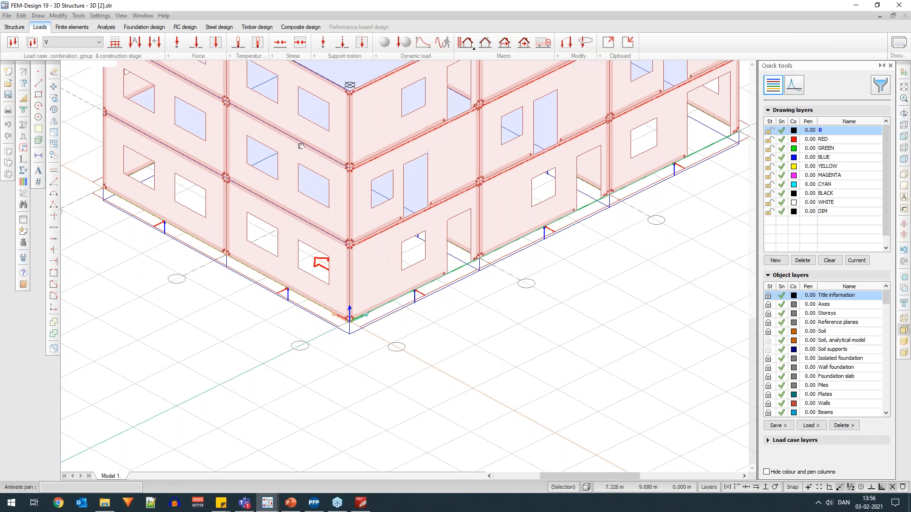
middle_click_drag(302, 144, 263, 206)
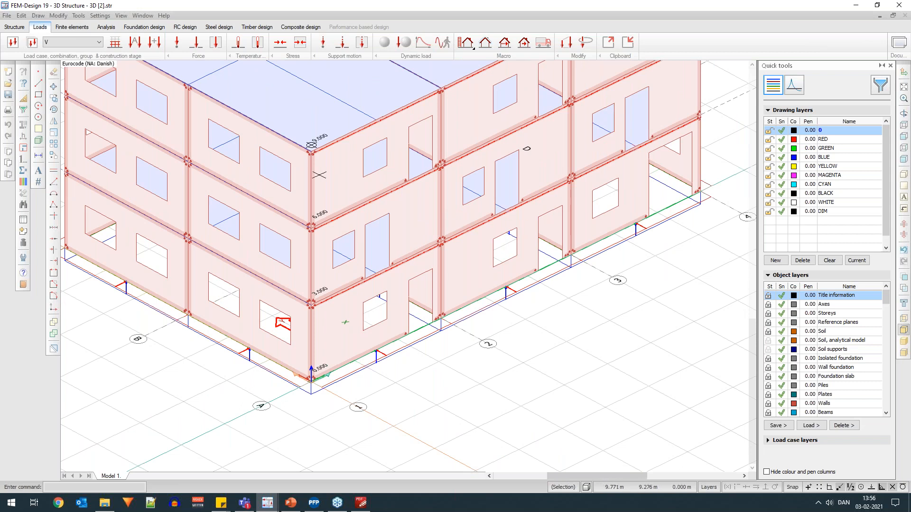
Return to the PDF report and examine the Grid line 1 external loads, querying the shear load on the ground storey's left edge.
left_click(360, 502)
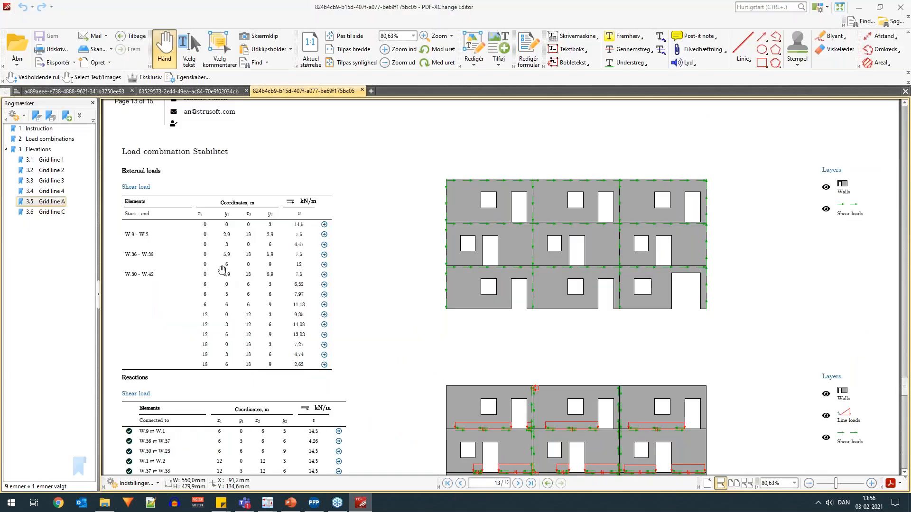
mouse_move(447, 284)
left_click(54, 191)
left_click(48, 160)
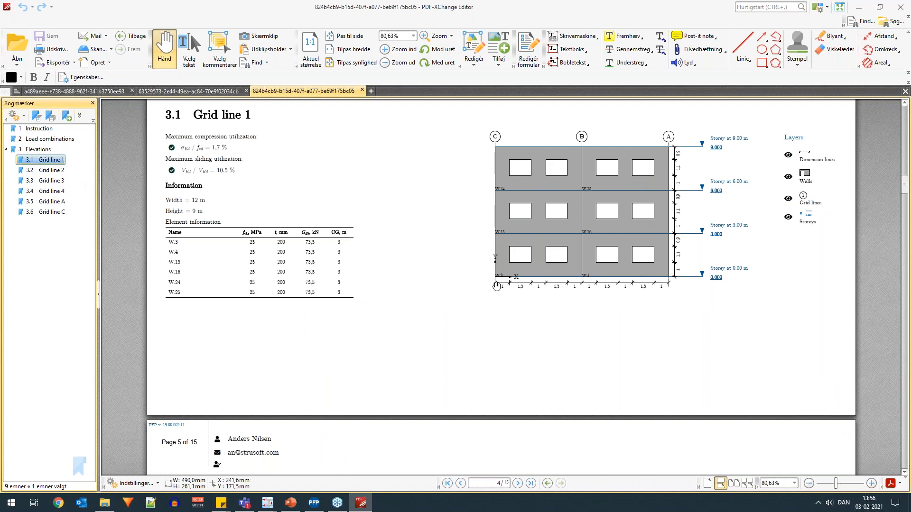
scroll(496, 286, "down", 9)
scroll(491, 300, "up", 2)
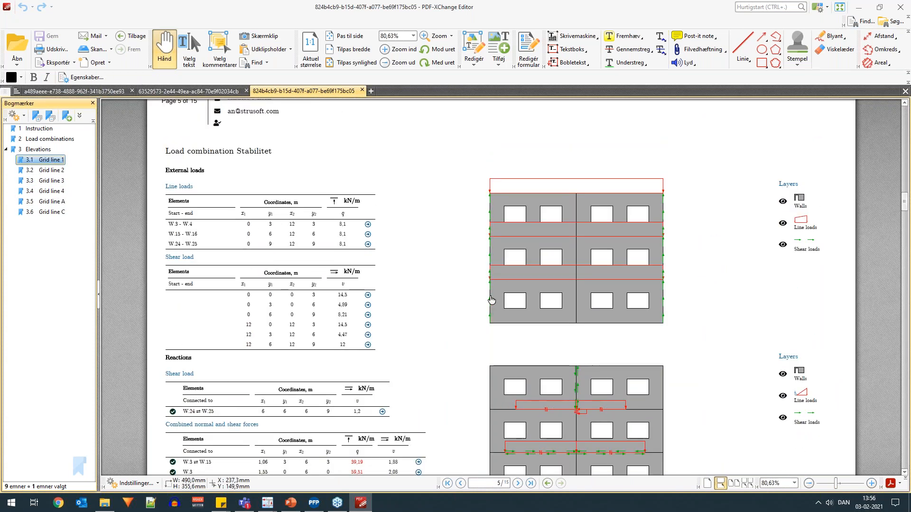
left_click(491, 300)
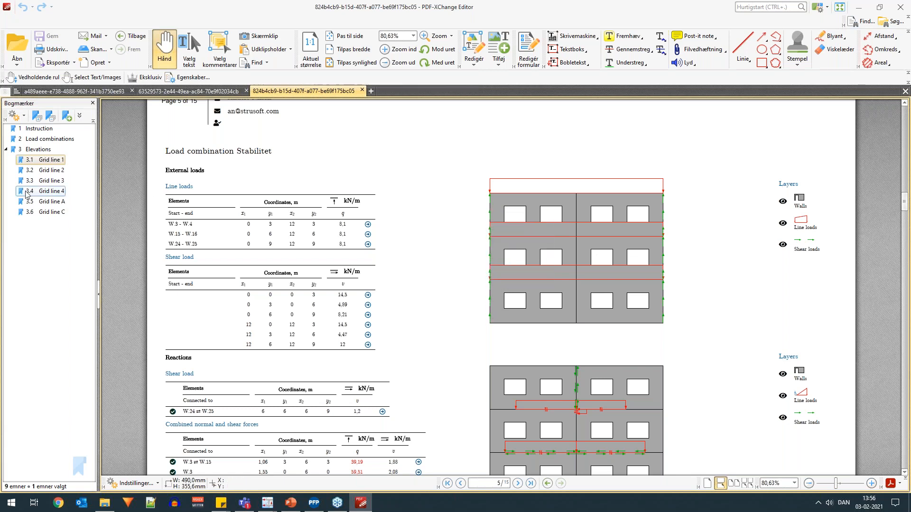
Review the Grid line A reactions and display the details of the line load directly above the wide ground-storey opening.
left_click(39, 203)
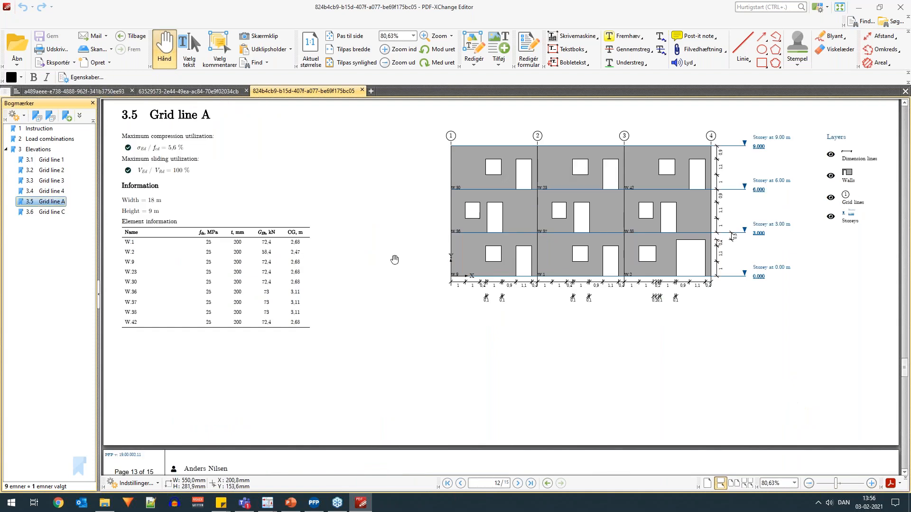
scroll(394, 260, "down", 5)
scroll(395, 261, "down", 2, "ctrl")
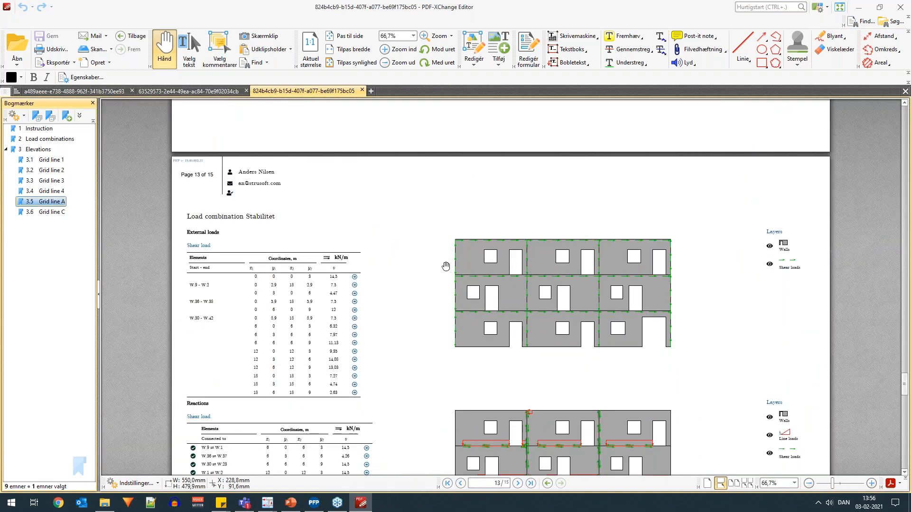
scroll(443, 273, "down", 5)
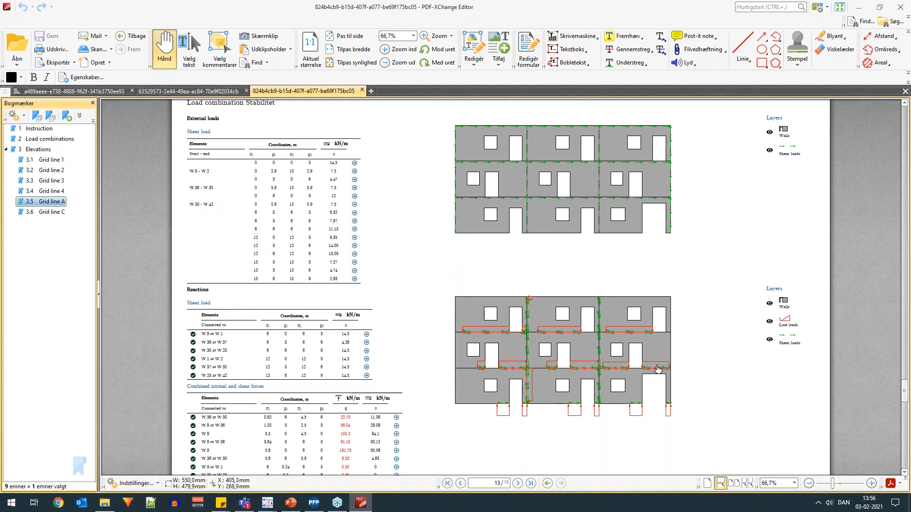
scroll(685, 380, "up", 5, "ctrl")
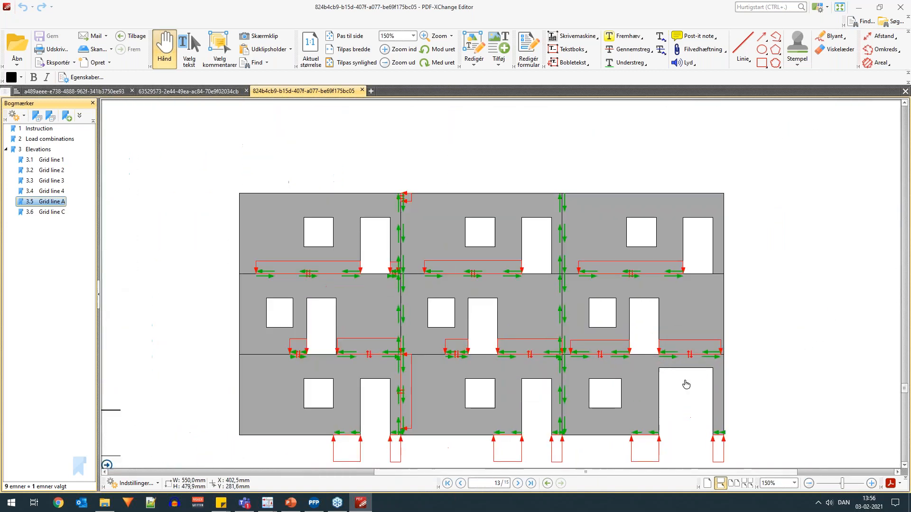
scroll(706, 399, "right", 8)
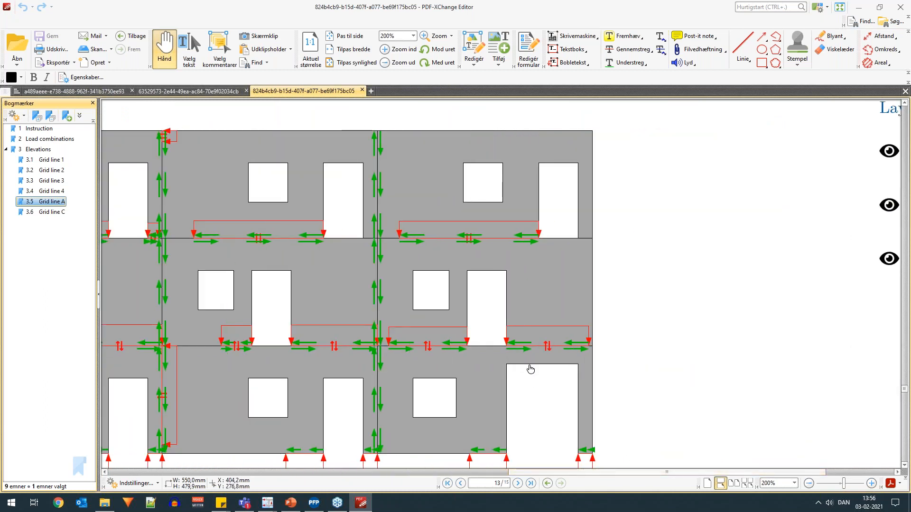
left_click(531, 337)
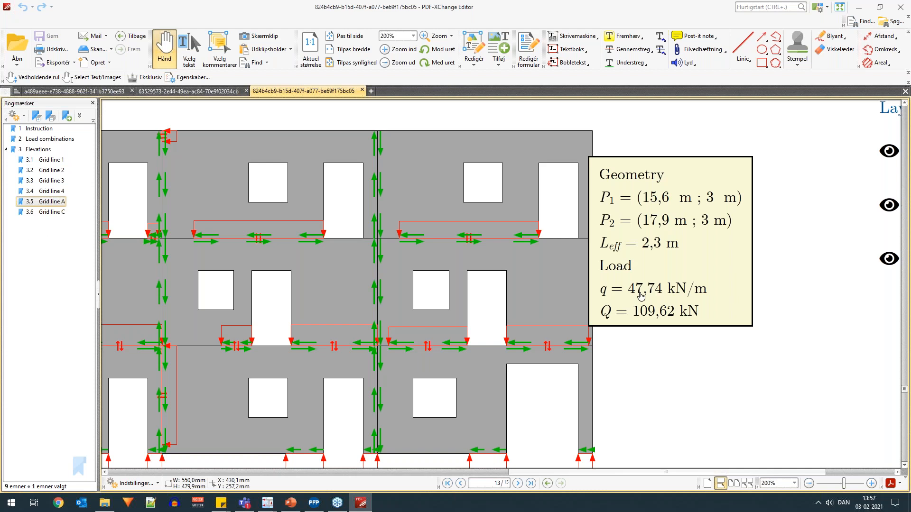
key("ctrl+8")
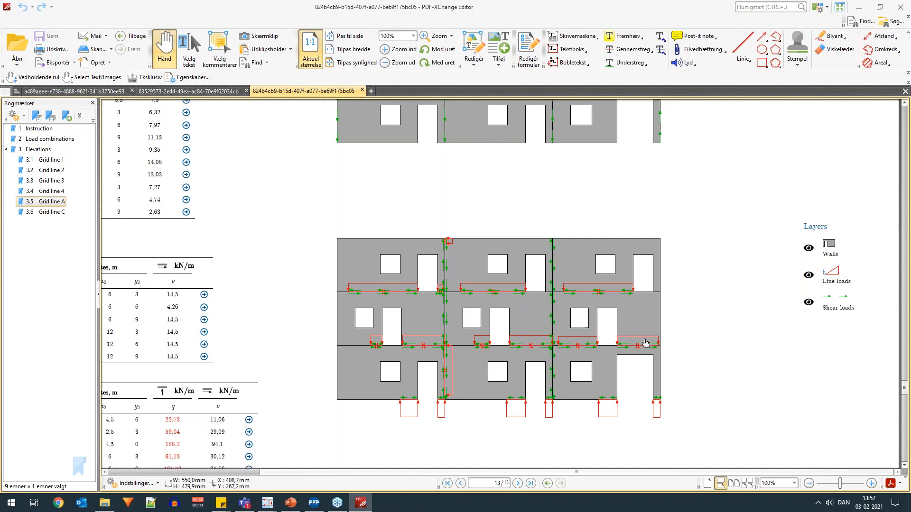
Switch to the FEM-Design building model and inspect the facade walls around the wide ground-storey opening beside the corner.
mouse_move(267, 503)
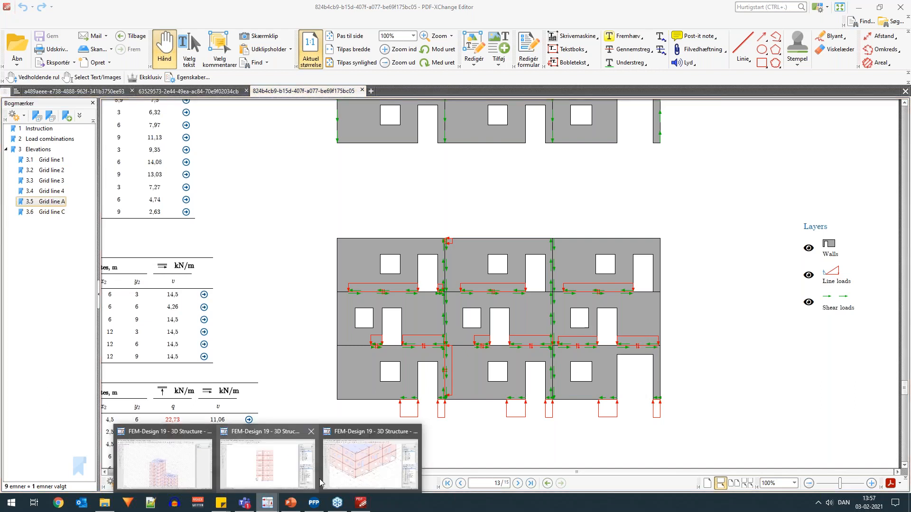
left_click(359, 449)
scroll(285, 375, "down", 2)
middle_click_drag(656, 369, 362, 329, "shift")
middle_click_drag(313, 244, 370, 331)
scroll(375, 320, "up", 4)
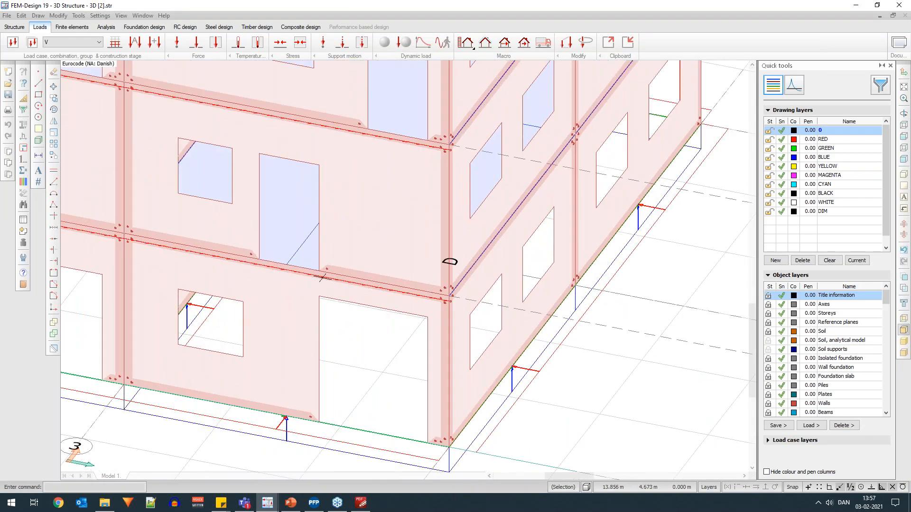
scroll(333, 274, "up", 2)
scroll(409, 295, "down", 2)
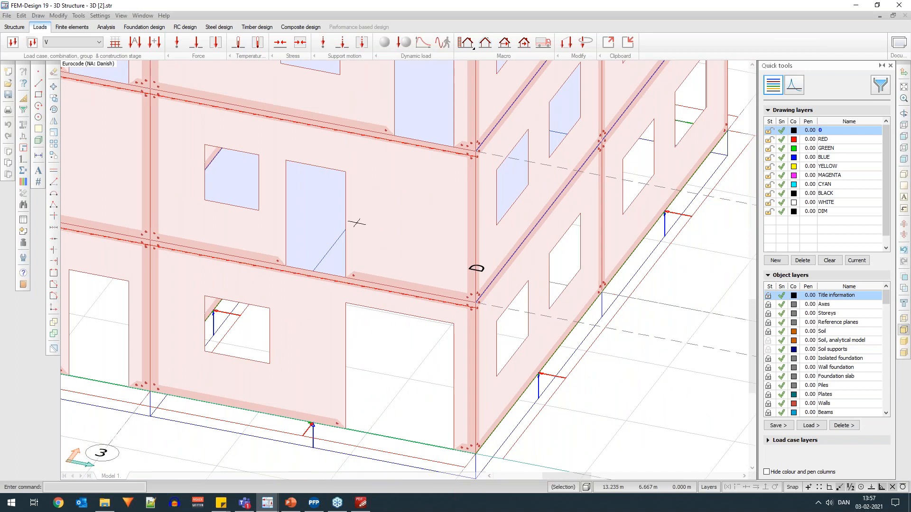
Break the edge connection along the top of the ground-storey wall at both sides of the wide opening.
left_click(14, 27)
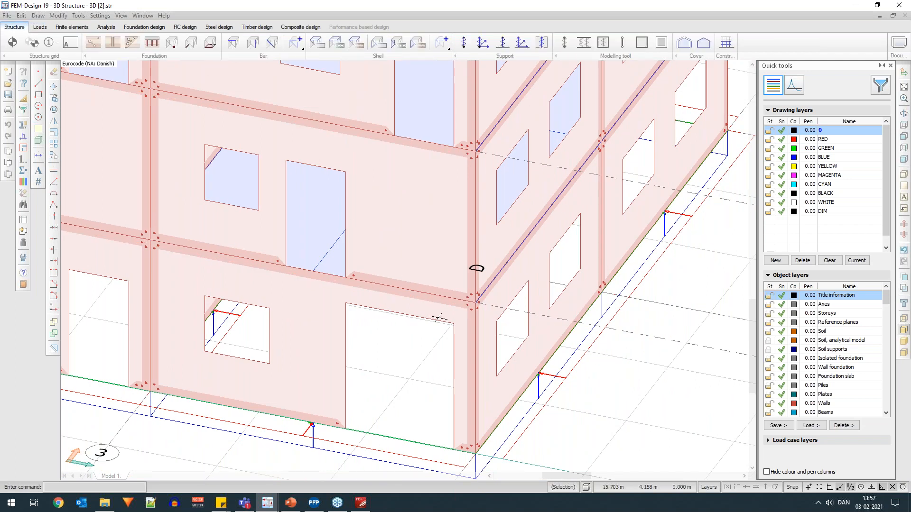
scroll(435, 303, "up", 2)
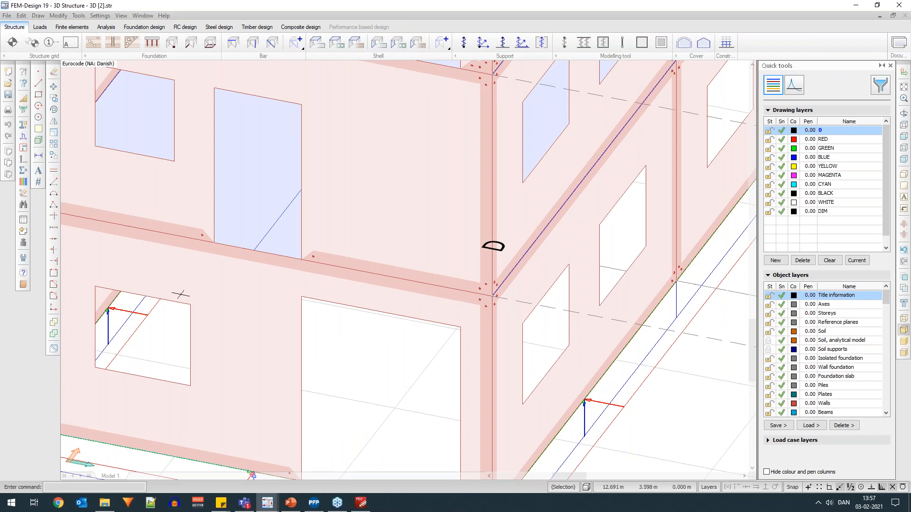
left_click(54, 273)
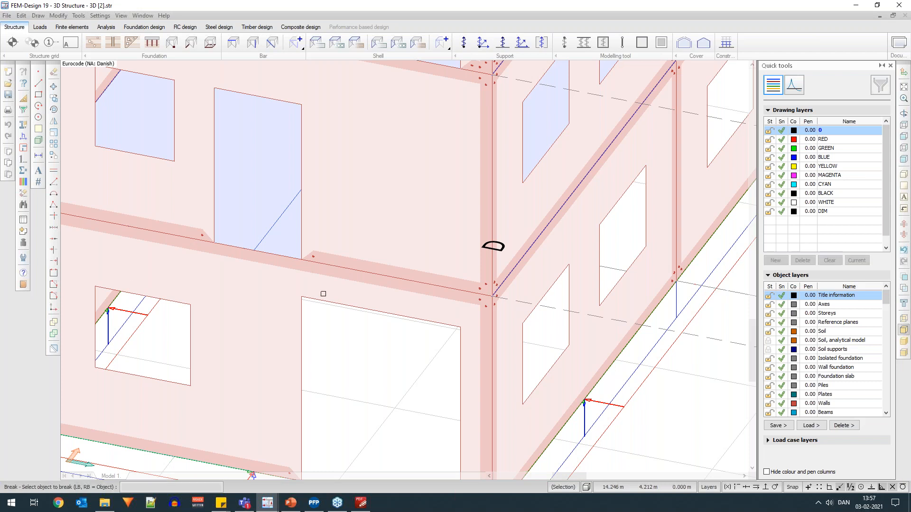
left_click(332, 274)
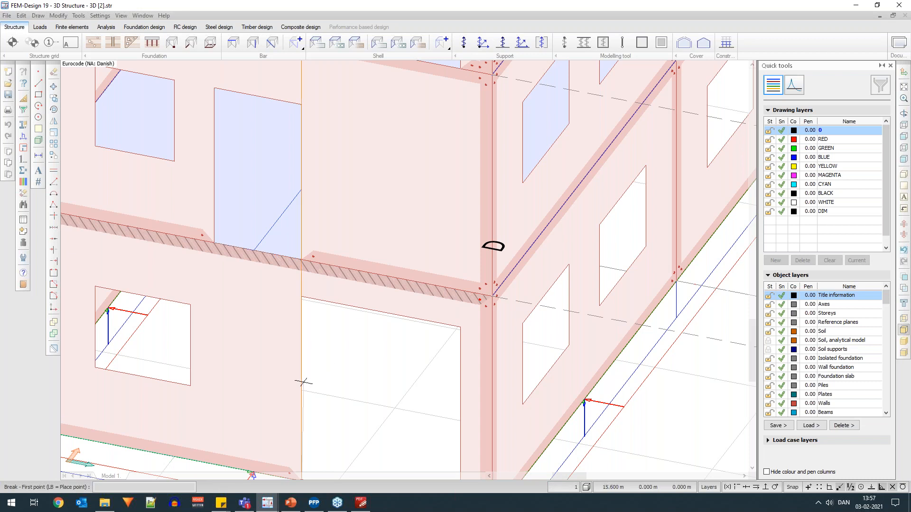
left_click(302, 259)
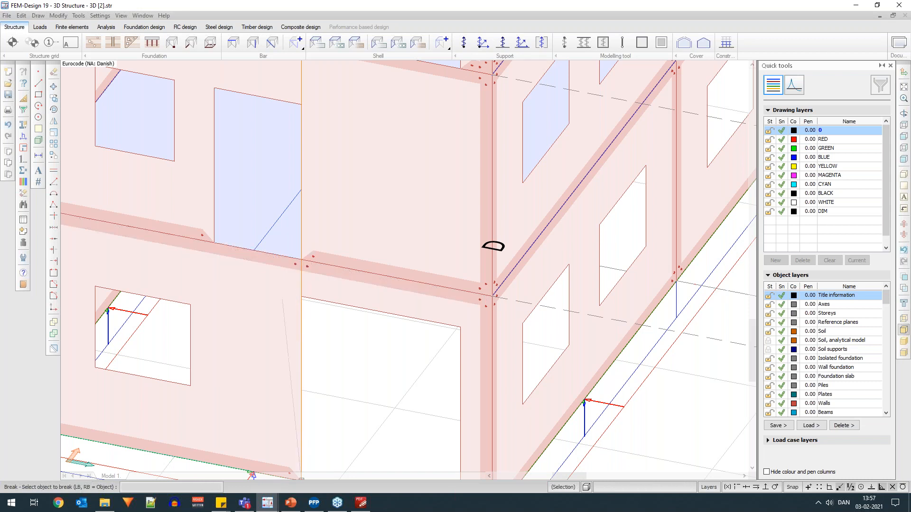
left_click(453, 301)
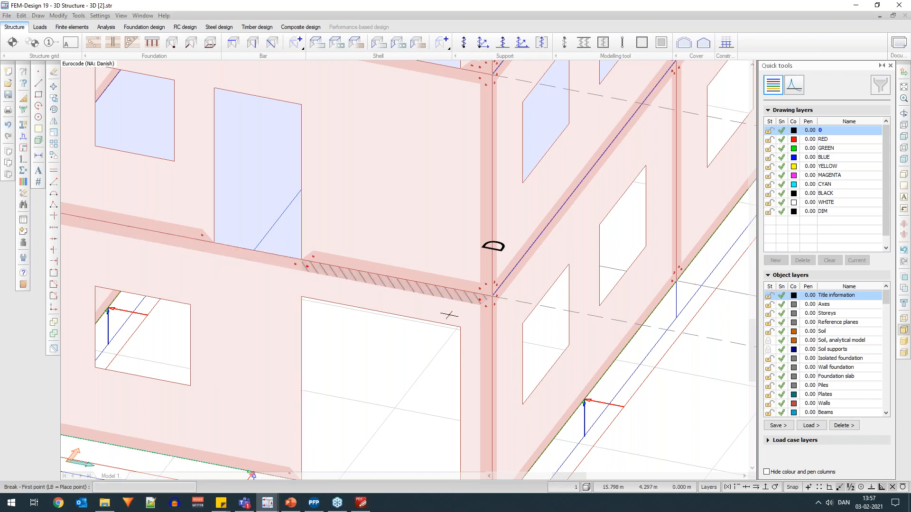
left_click(460, 290)
Break the edge connection along the bottom of the wall above in line with the wide opening's corner-side edge.
left_click(412, 275)
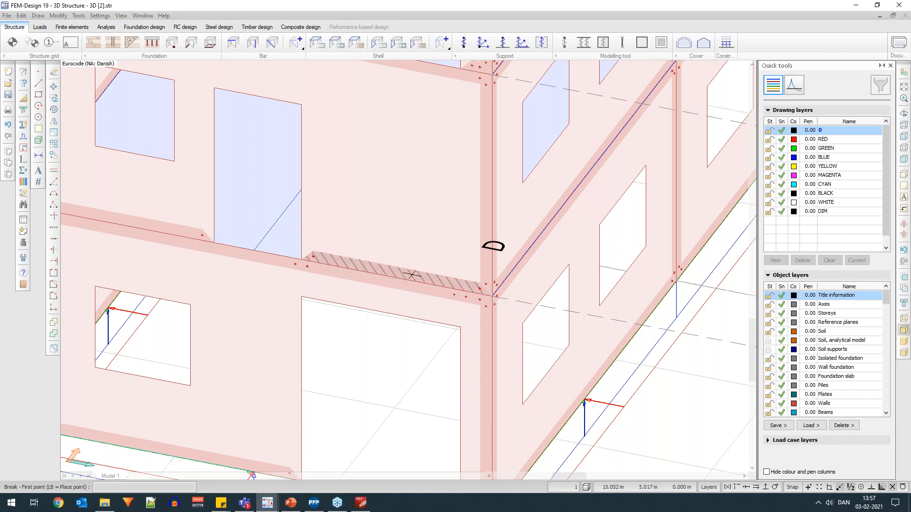
left_click(459, 303)
left_click(463, 287)
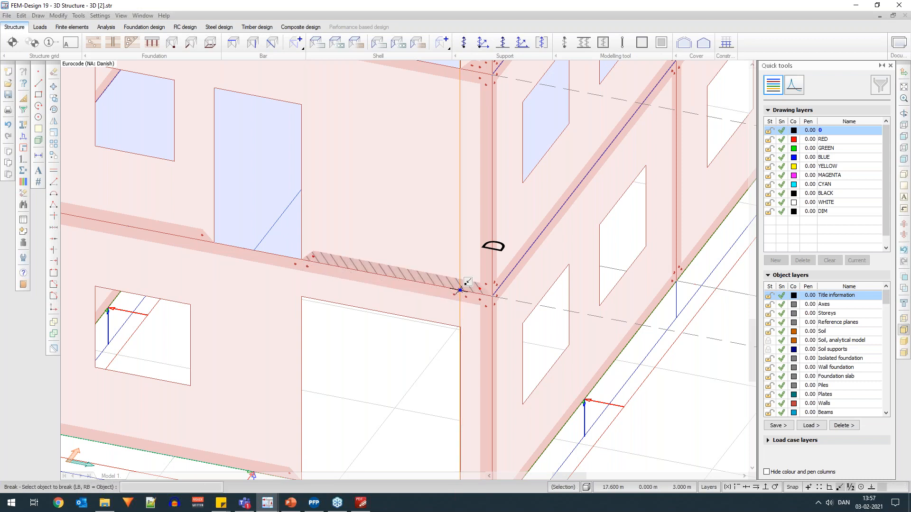
Set the edge connections directly above the wide ground-storey opening to Custom with a 20 kN/m plastic limit force for y' compression.
scroll(425, 301, "down", 3)
scroll(401, 285, "up", 5)
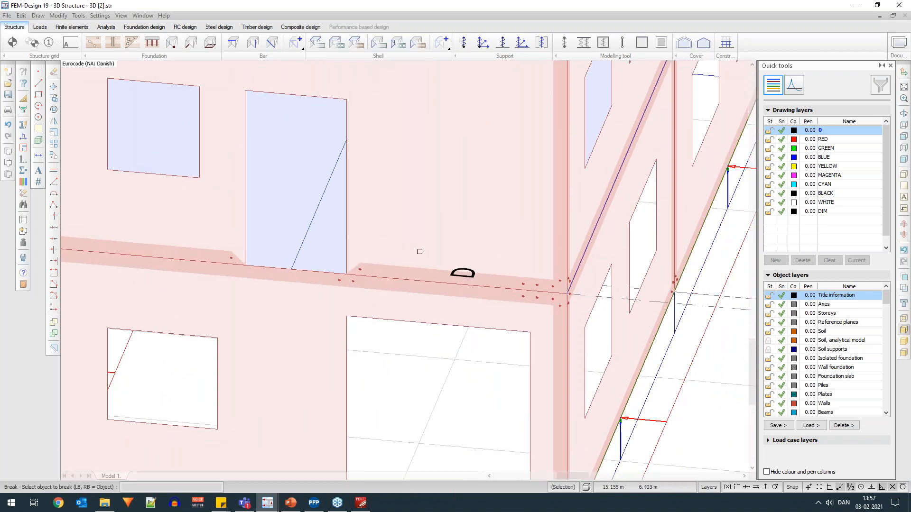
left_click(378, 42)
left_click(606, 101)
left_click_drag(454, 278, 470, 302)
left_click(470, 301)
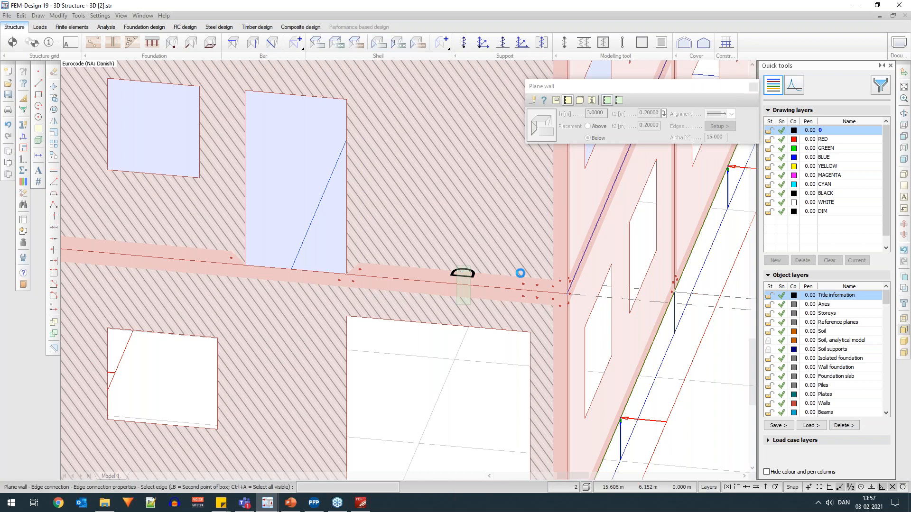
left_click(532, 266)
left_click(643, 142)
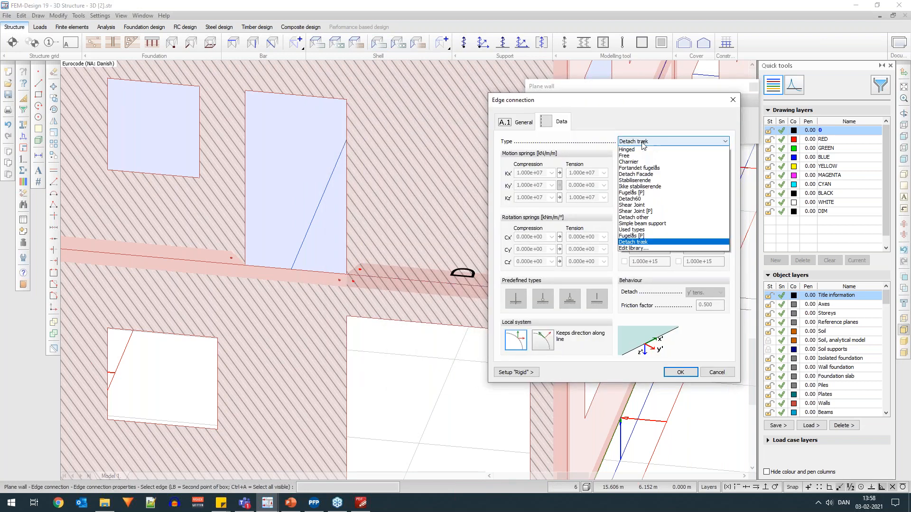
left_click(643, 150)
left_click(625, 185)
left_click_drag(660, 186, 593, 195)
type("20")
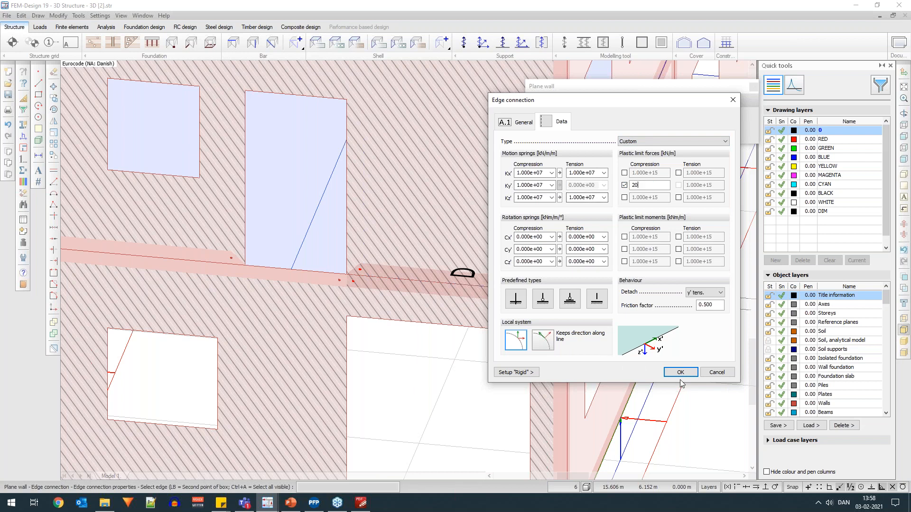
left_click(679, 372)
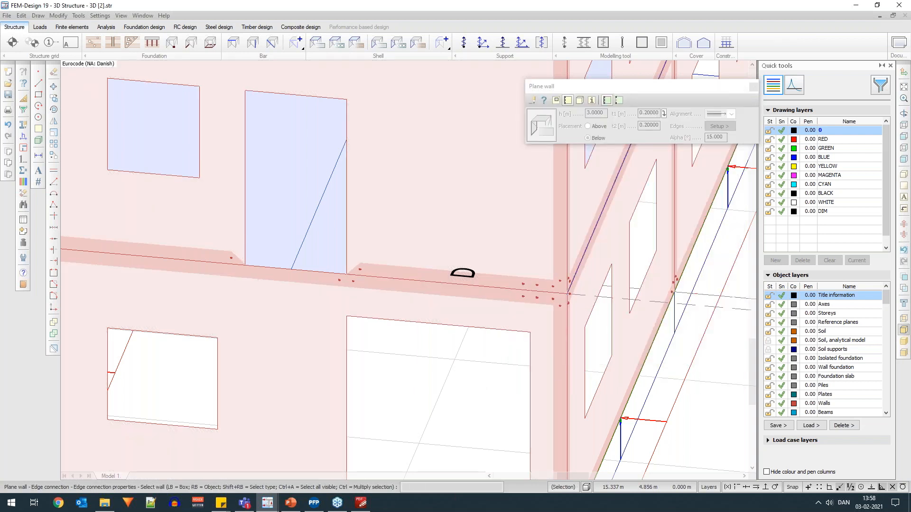
scroll(424, 313, "down", 1)
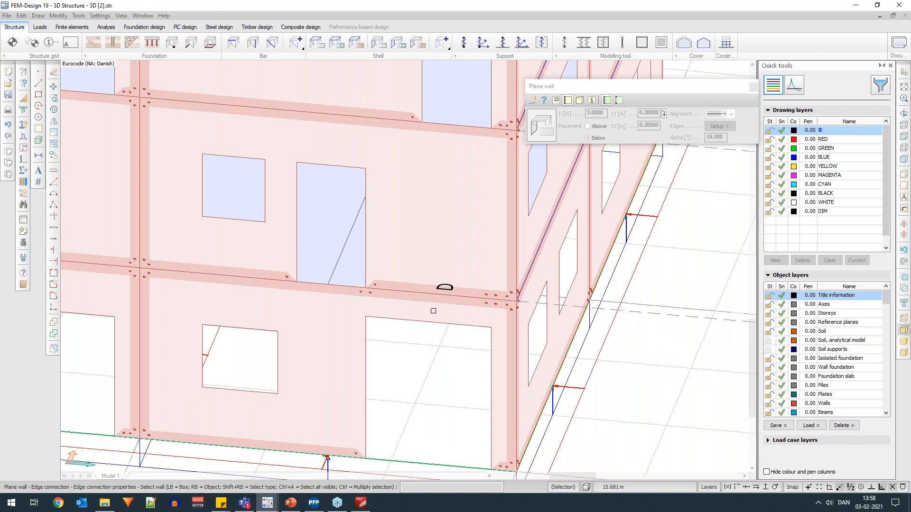
scroll(438, 317, "down", 2)
key("Escape")
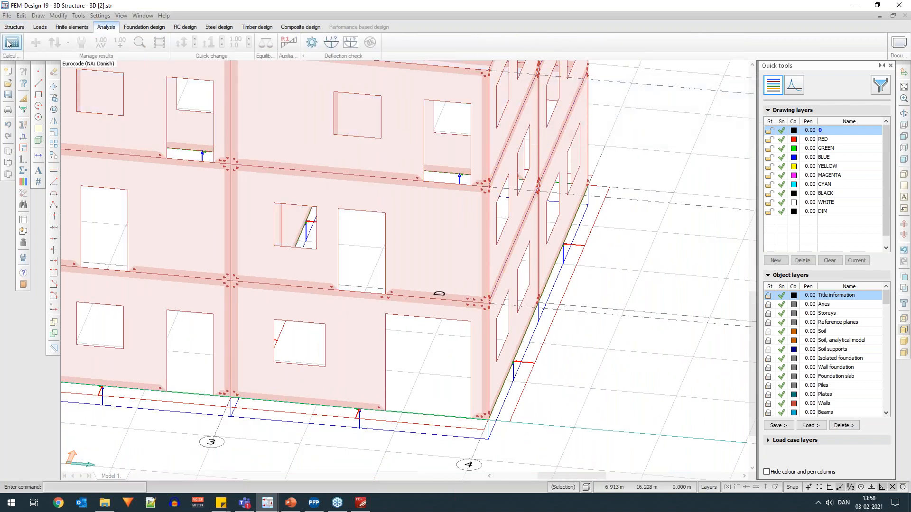
Run the FEM-Design analysis with the modified edge connections.
left_click(12, 42)
left_click(352, 184)
left_click(539, 294)
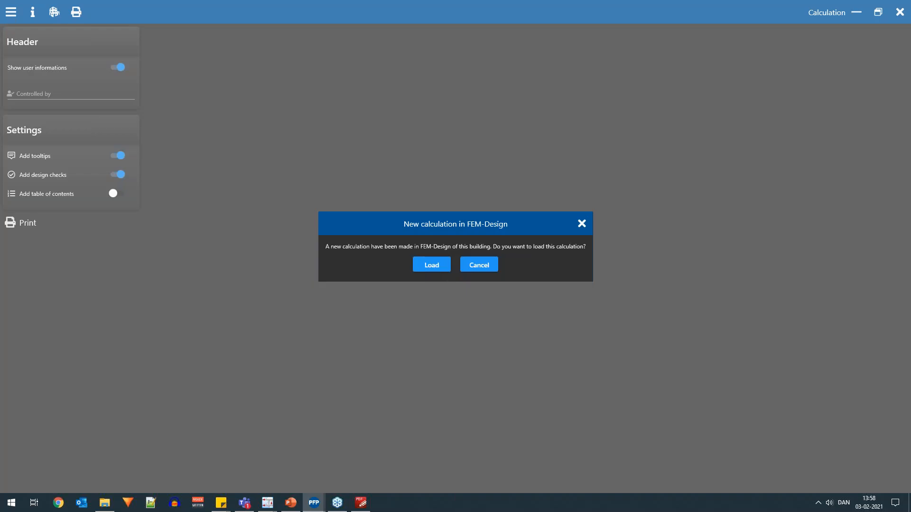
Load the new FEM-Design calculation in PREFAB-Print and run through the optimized plastic solution for the report.
left_click(431, 265)
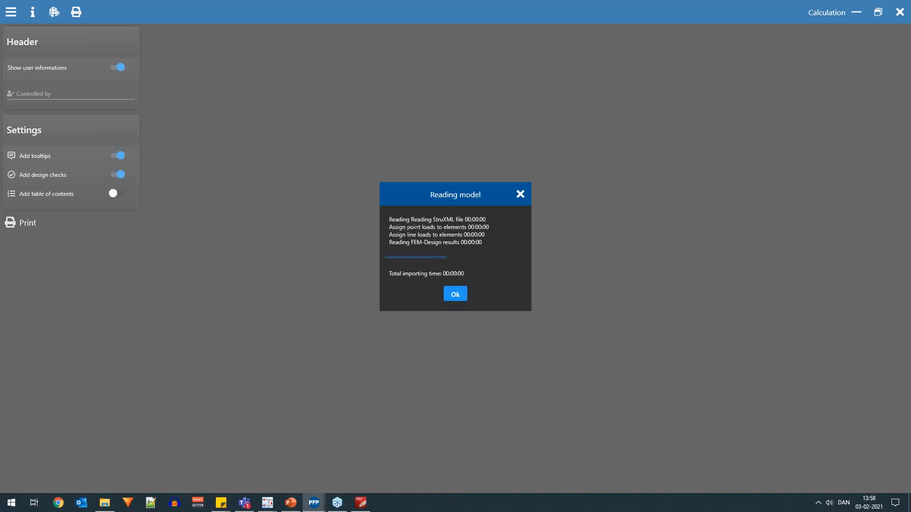
left_click(456, 297)
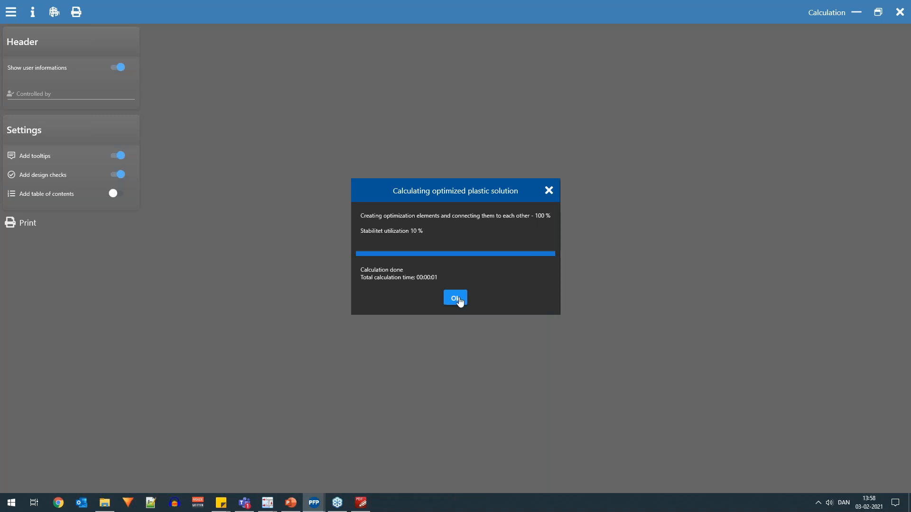
left_click(459, 298)
left_click(315, 499)
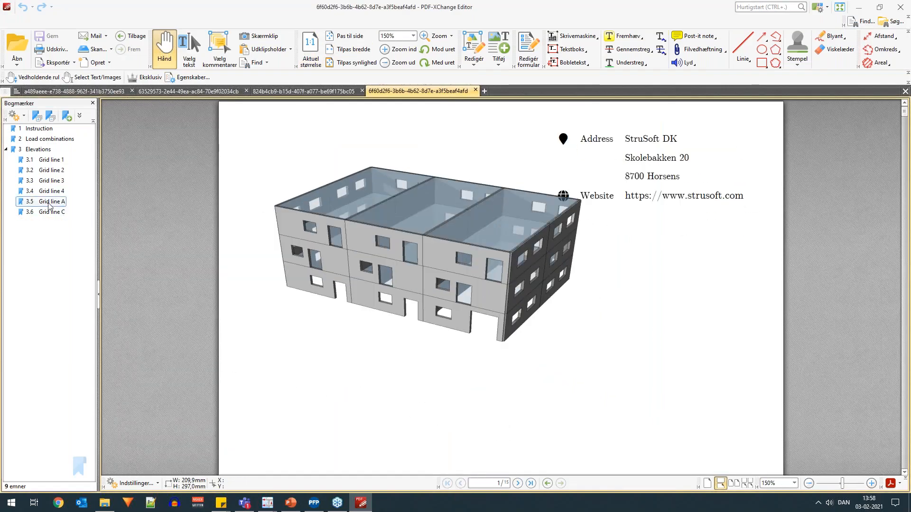
Review the Grid line A reactions in the new report and display the line load details above the narrow corner pier.
left_click(52, 201)
scroll(477, 250, "down", 1, "ctrl")
scroll(475, 249, "down", 20)
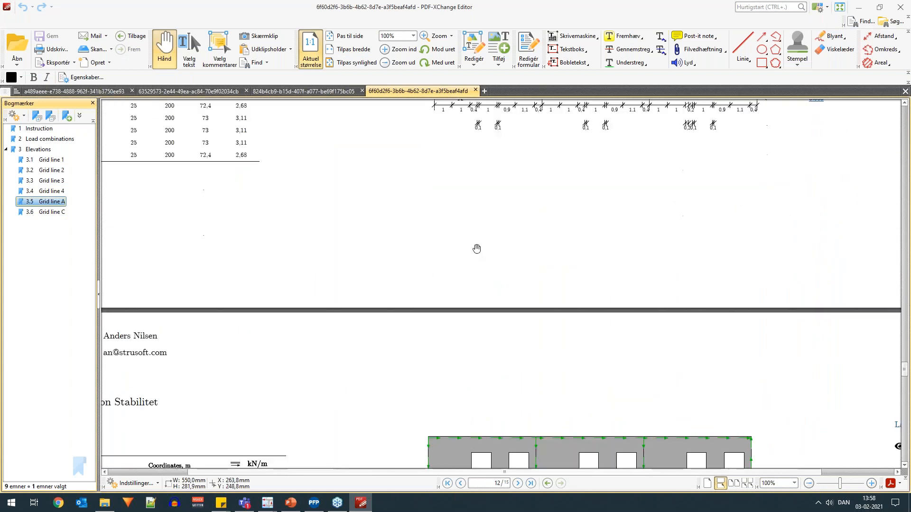
scroll(756, 328, "down", 5)
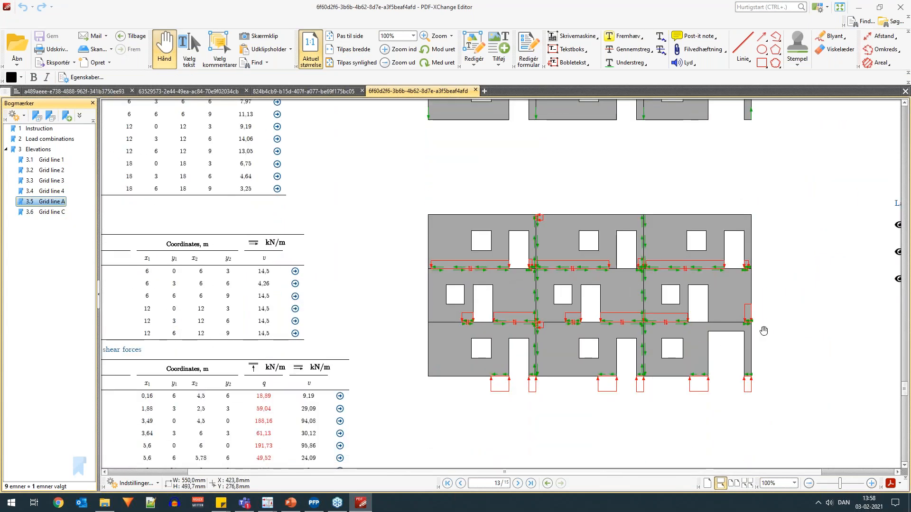
scroll(757, 328, "up", 3, "ctrl")
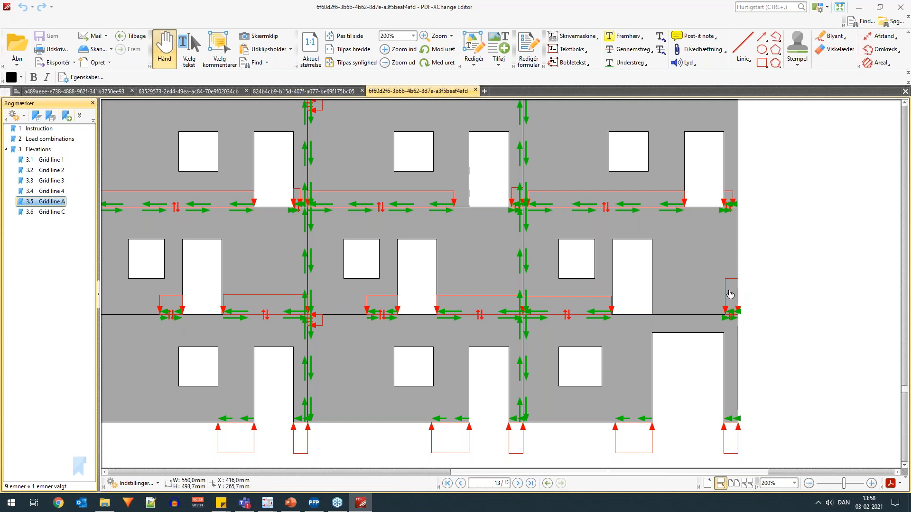
mouse_move(733, 290)
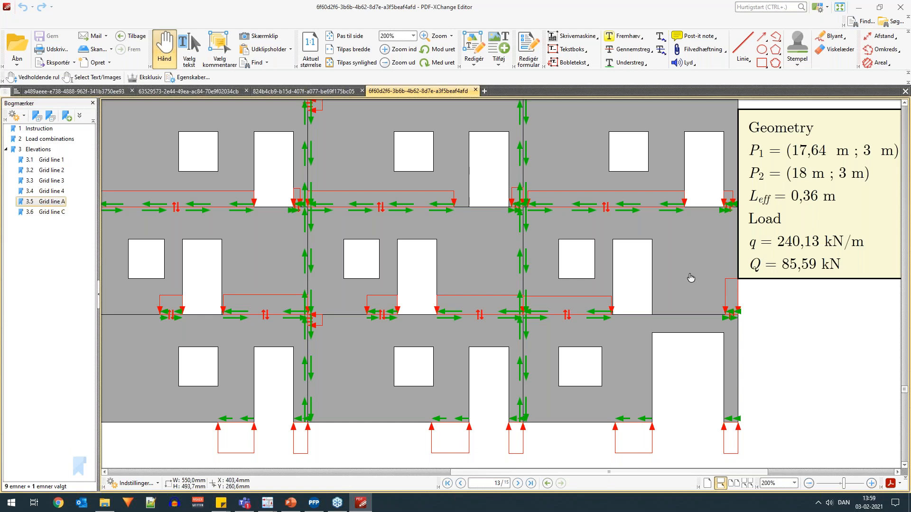
Examine the Grid line A reaction tables and the elevation overview with its utilizations and element information.
scroll(691, 279, "down", 1, "ctrl")
scroll(691, 279, "down", 3, "ctrl")
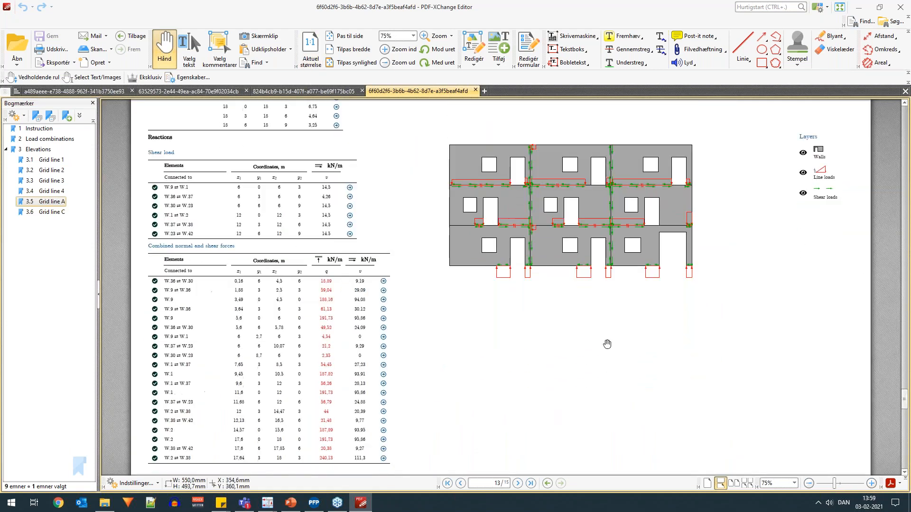
scroll(606, 344, "up", 2)
scroll(606, 342, "down", 1, "ctrl")
scroll(593, 339, "up", 5)
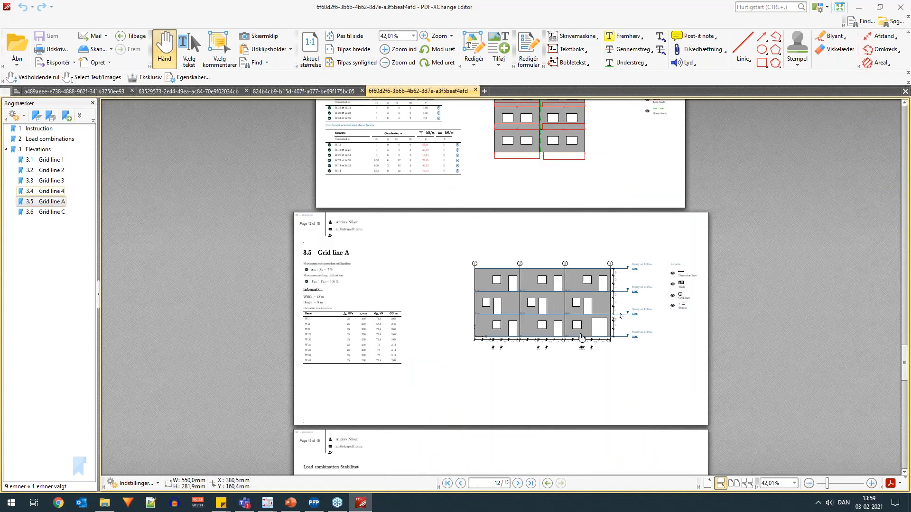
scroll(577, 341, "up", 2, "ctrl")
scroll(557, 334, "down", 2, "ctrl")
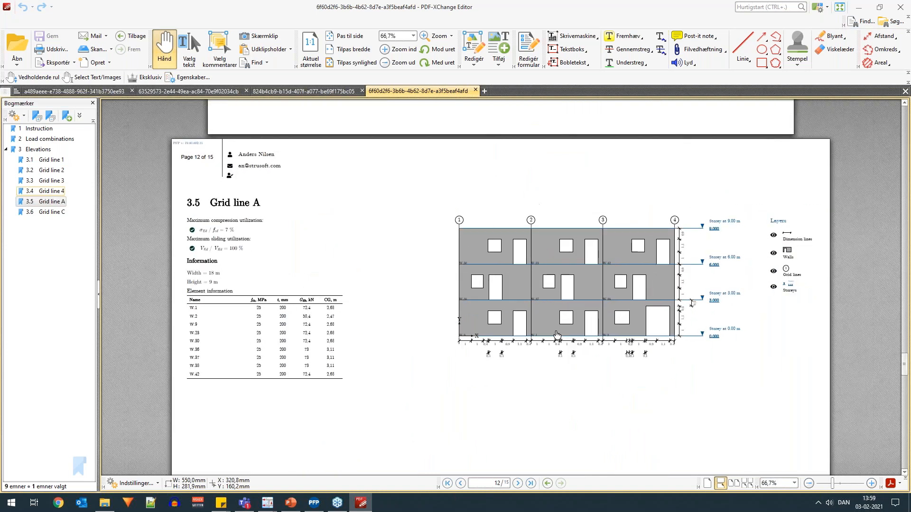
Compare the combined normal and shear force reactions in the two earlier six-storey elevation reports.
left_click(177, 91)
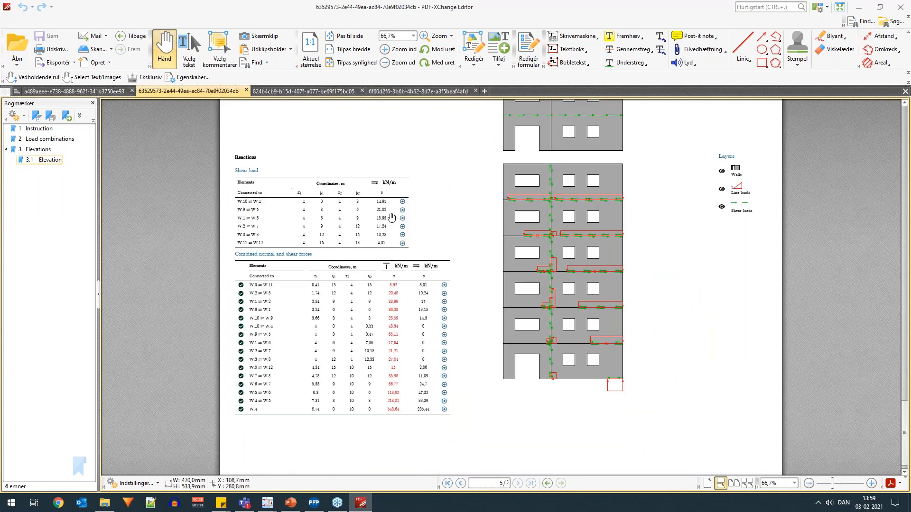
left_click(92, 94)
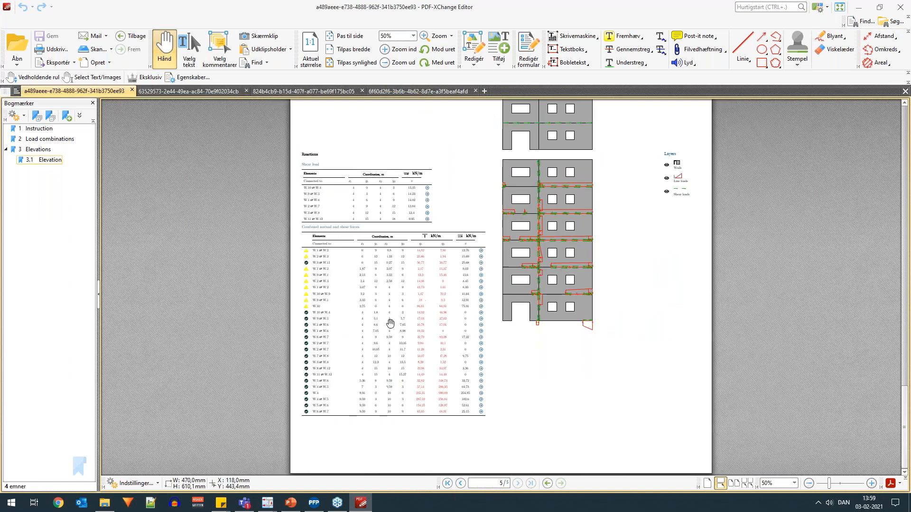
left_click(181, 93)
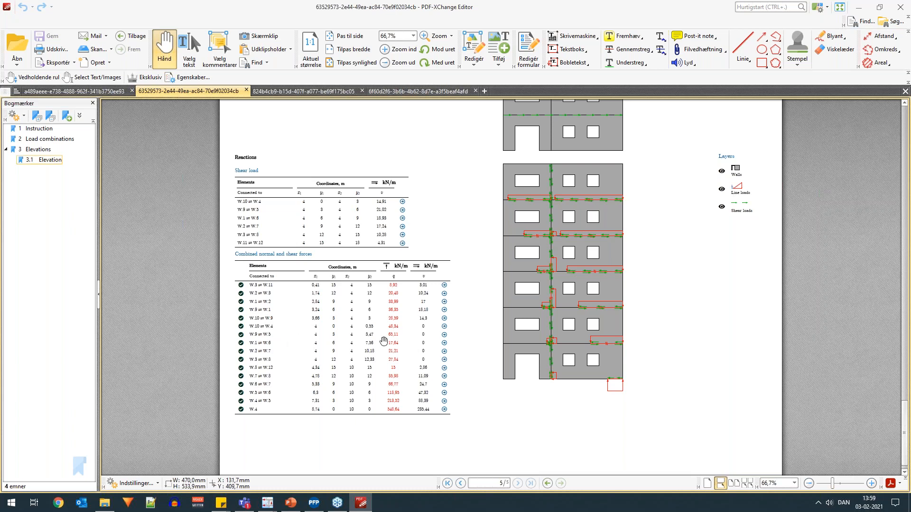
scroll(273, 319, "up", 1, "ctrl")
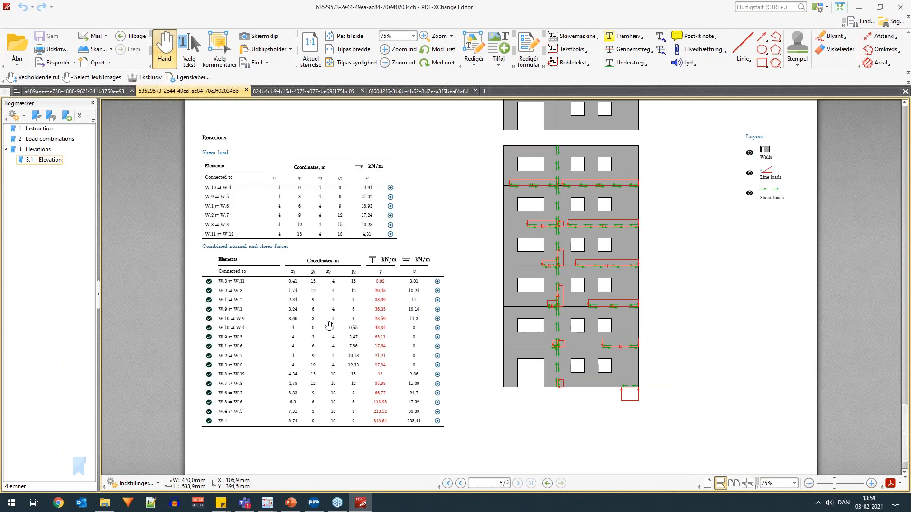
Examine the second six-storey report's utilizations, element information, external shear loads and reaction tables.
scroll(330, 325, "up", 10)
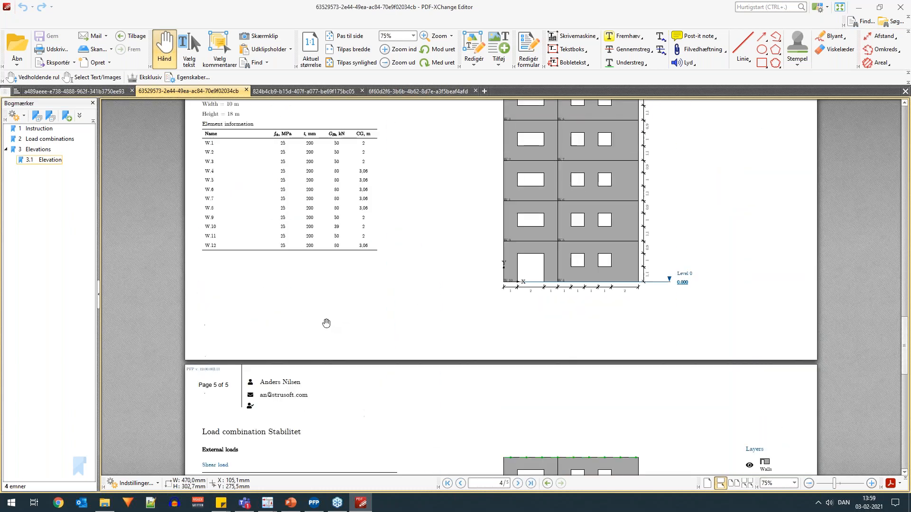
scroll(326, 323, "up", 3)
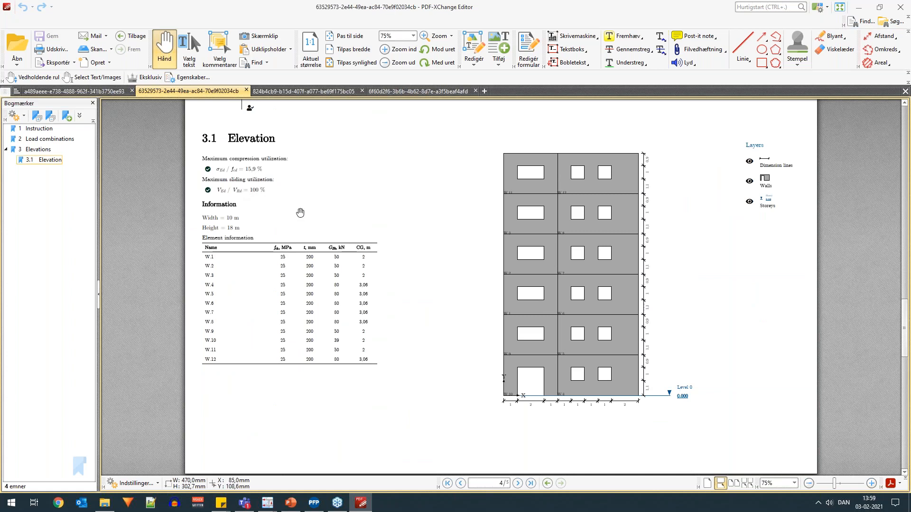
scroll(304, 209, "down", 12)
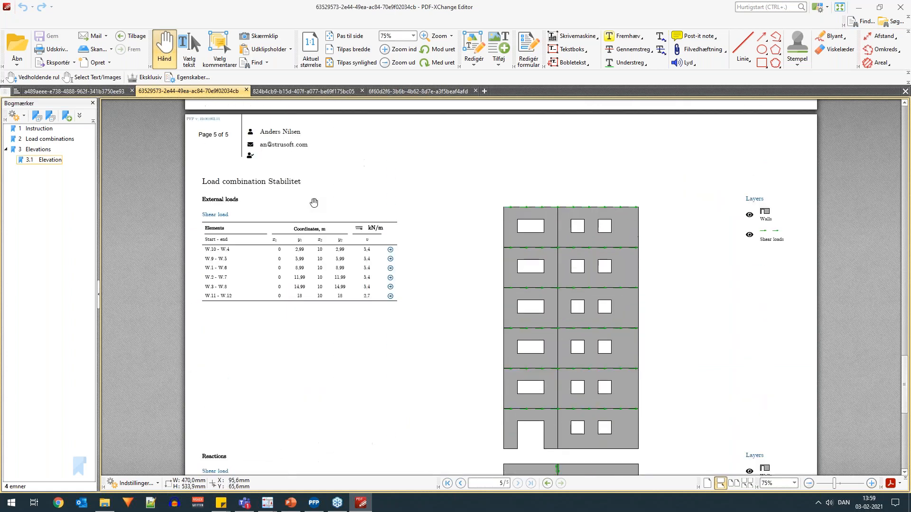
scroll(314, 203, "up", 10)
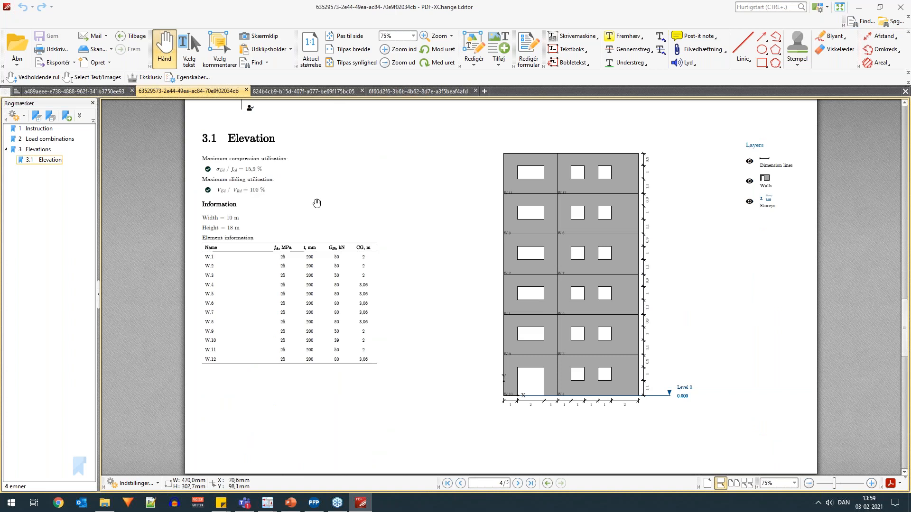
scroll(315, 203, "down", 12)
scroll(429, 208, "down", 4)
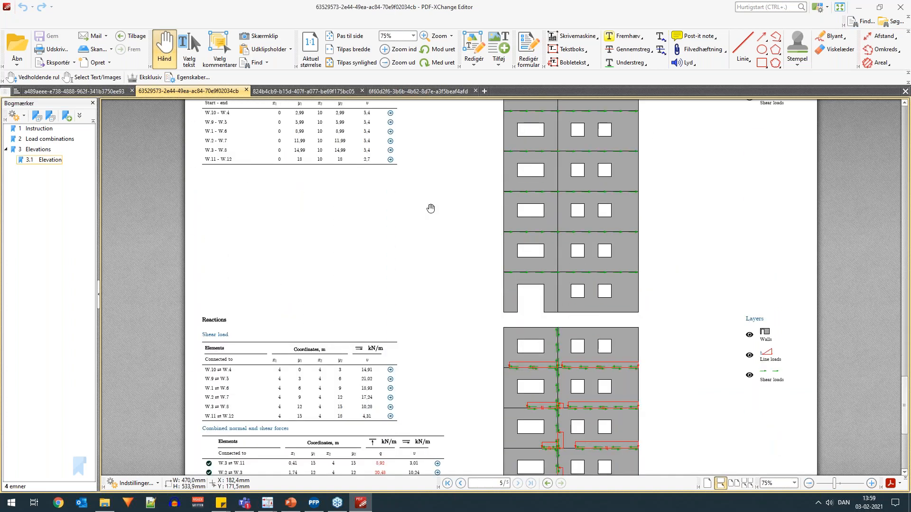
scroll(427, 241, "down", 4)
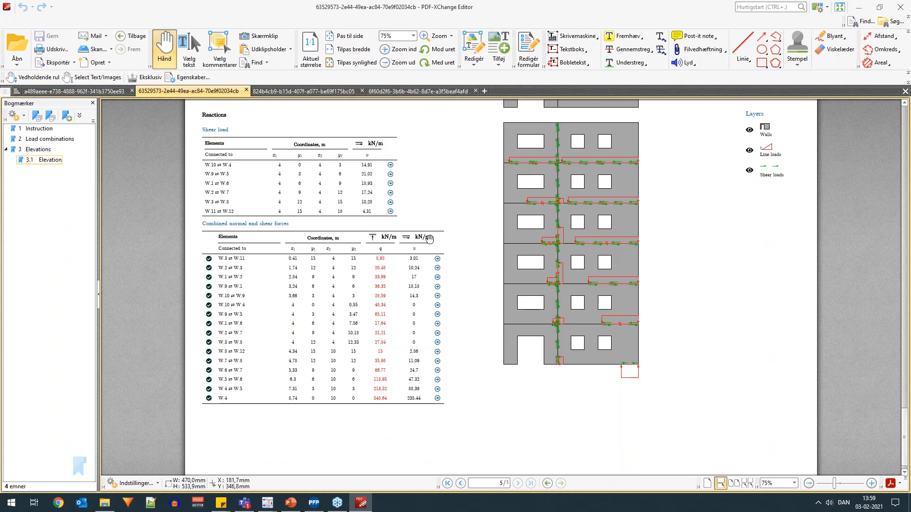
scroll(430, 238, "up", 4)
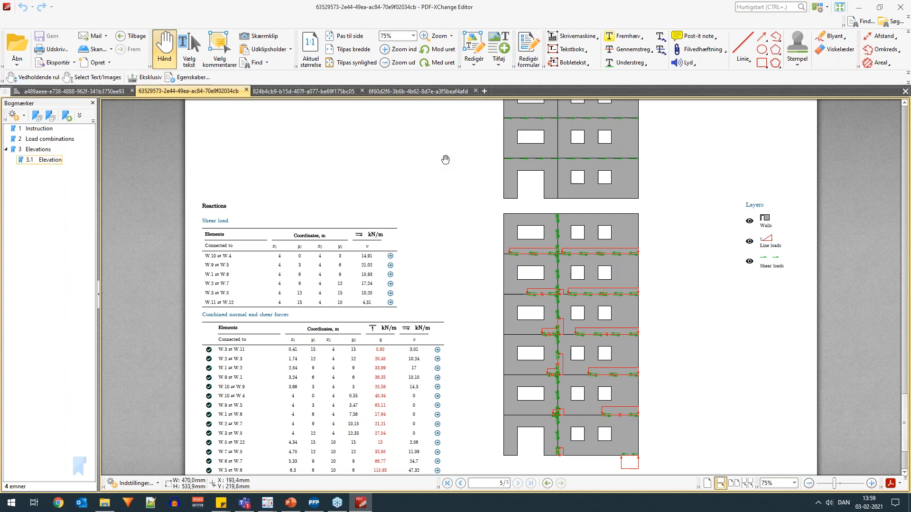
scroll(444, 176, "down", 1, "ctrl")
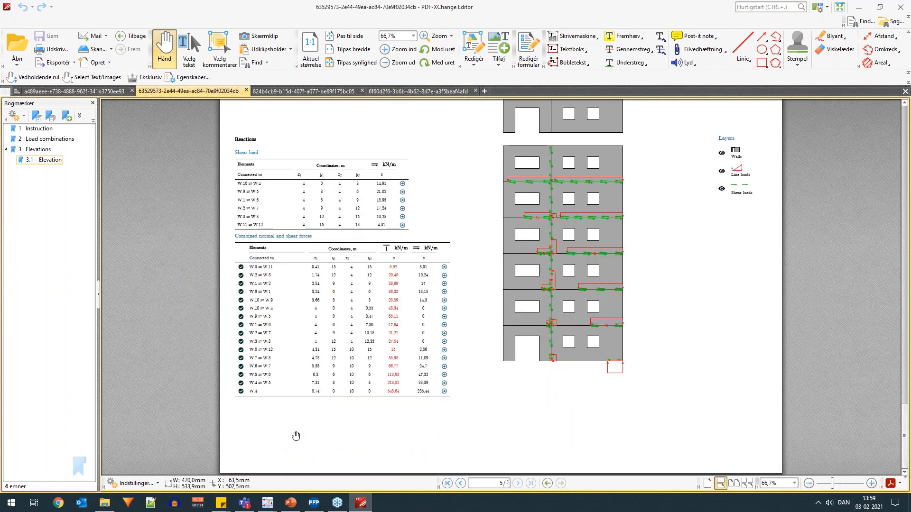
scroll(294, 433, "down", 2, "ctrl")
Switch to the Højhus model in FEM-Design and inspect the whole high-rise building.
mouse_move(267, 502)
left_click(176, 470)
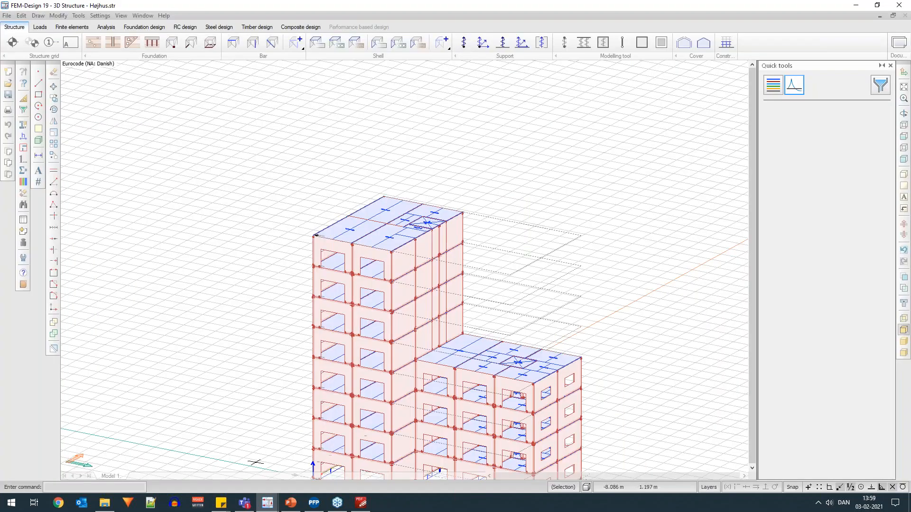
scroll(417, 173, "down", 2)
scroll(450, 331, "up", 2)
middle_click_drag(484, 277, 517, 287)
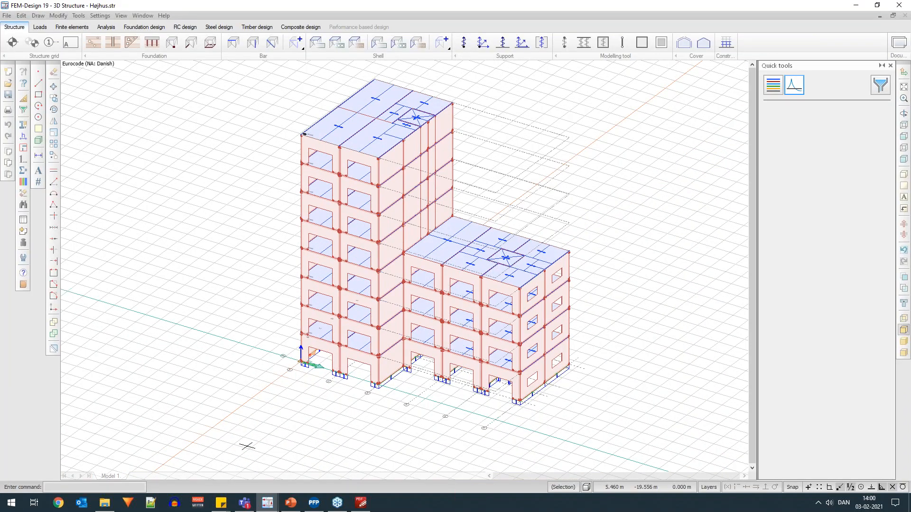
Open the Udskrift Højhus report and look through its grid line elevations and reactions.
left_click(105, 503)
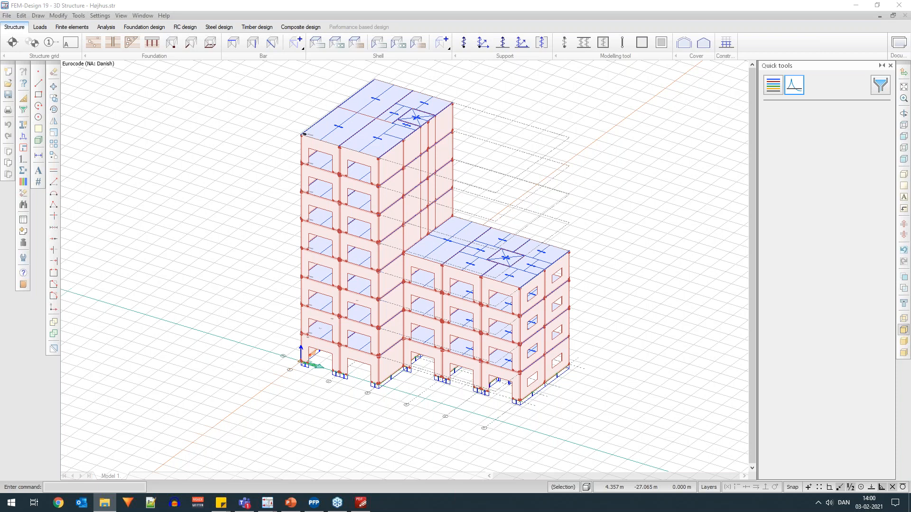
key("alt+Tab")
scroll(486, 246, "down", 1, "ctrl")
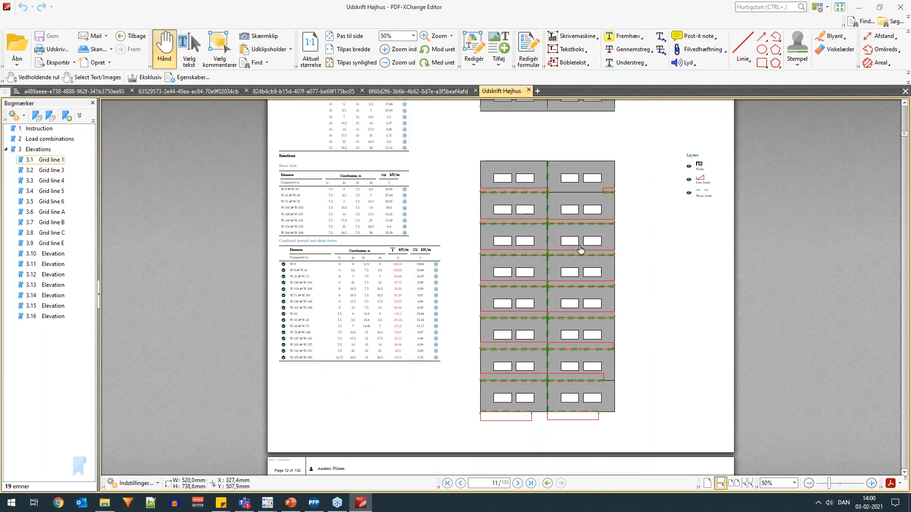
left_click_drag(905, 137, 909, 180)
scroll(787, 203, "down", 2, "ctrl")
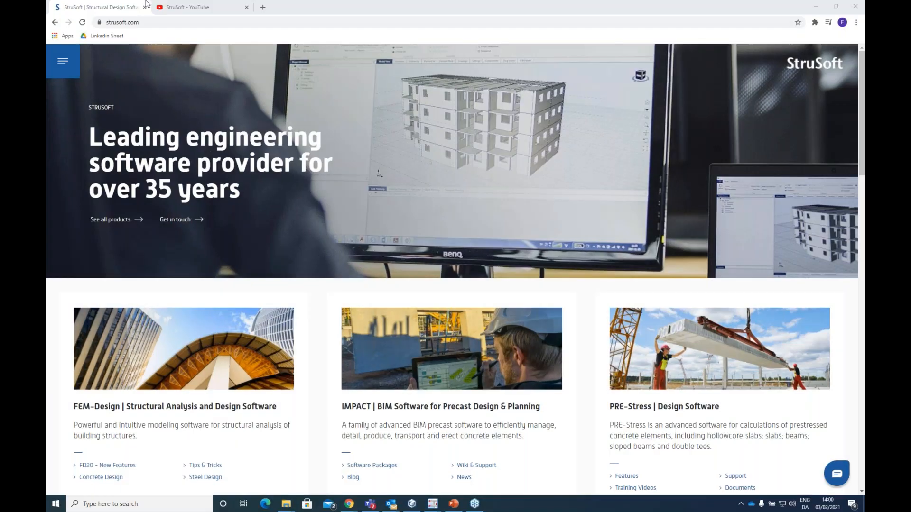
Switch to the StruSoft website in Chrome and open the Webinars & Training list for FEM-Design.
left_click(105, 6)
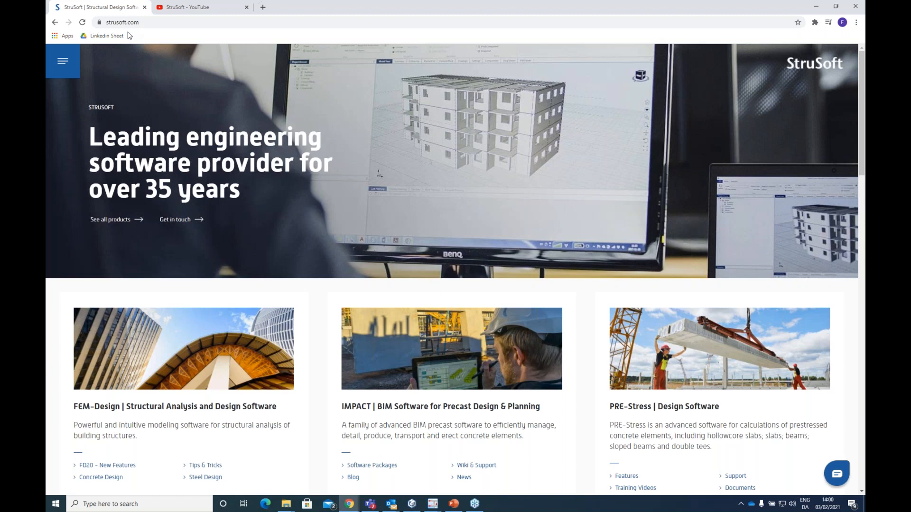
left_click(67, 68)
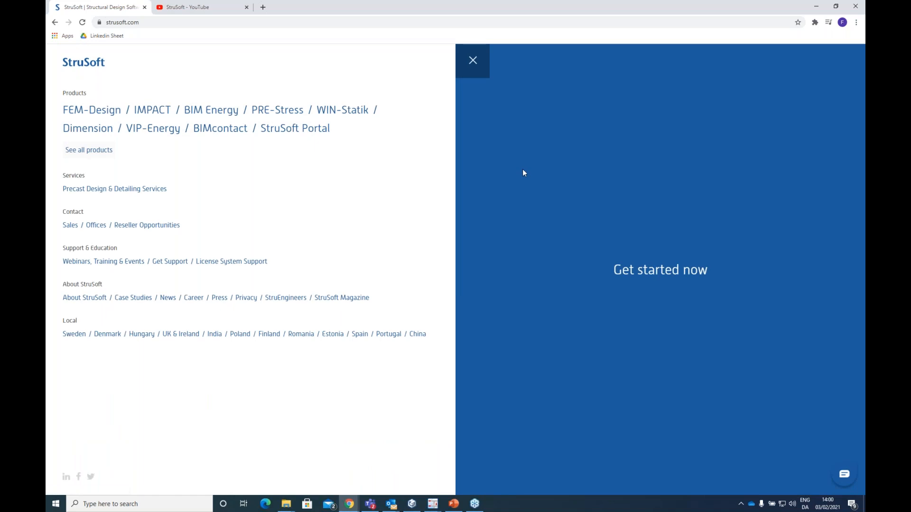
left_click(104, 112)
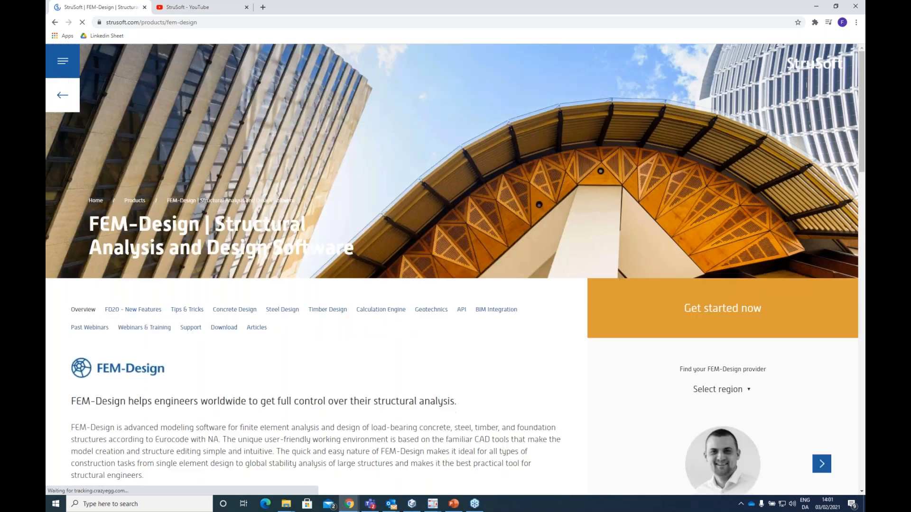
left_click(158, 329)
scroll(279, 278, "down", 3)
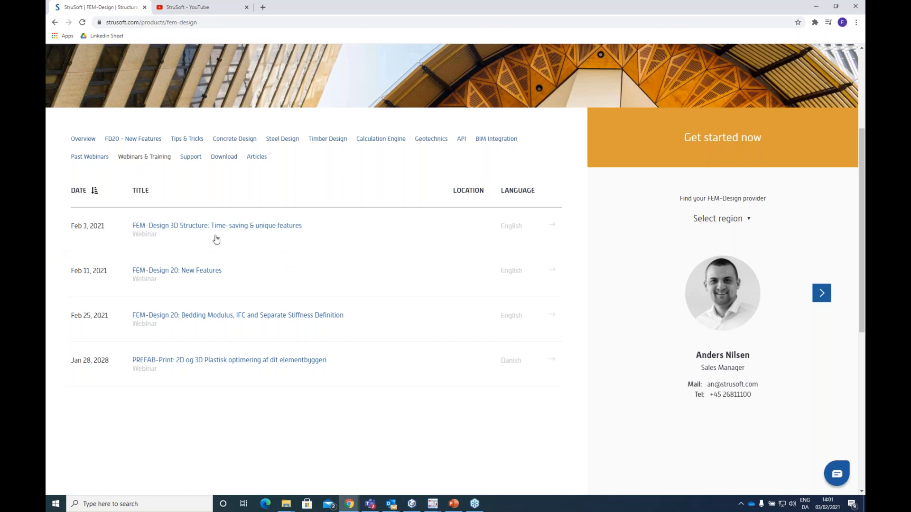
Open the FEM-Design 20: New Features webinar page and read its event info, description and practical details.
left_click(192, 271)
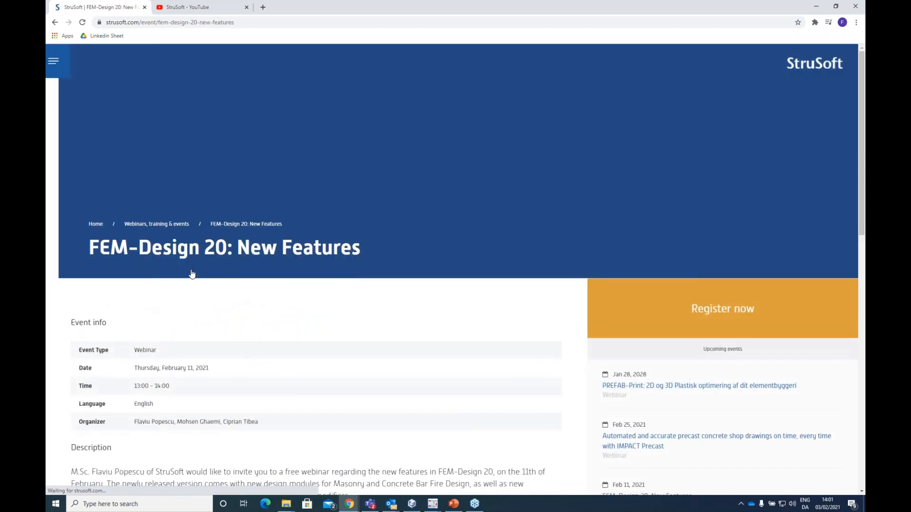
scroll(193, 278, "down", 2)
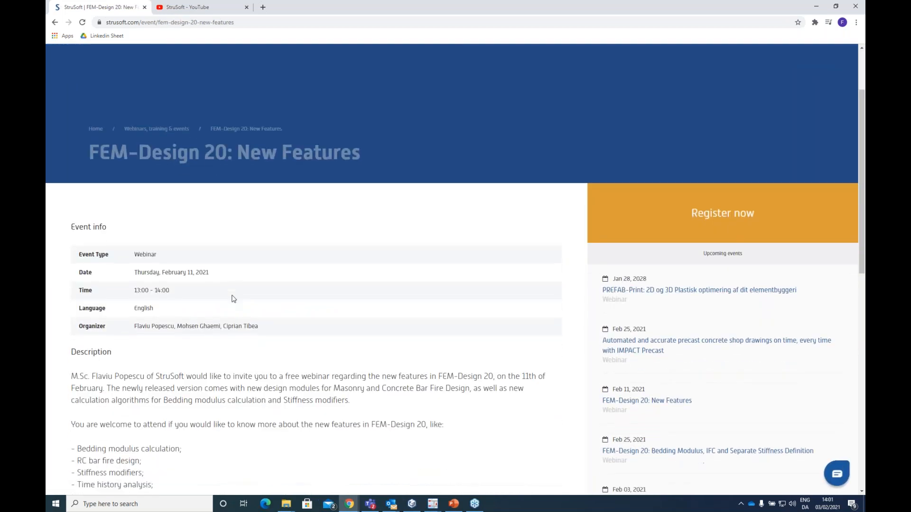
scroll(233, 299, "down", 4)
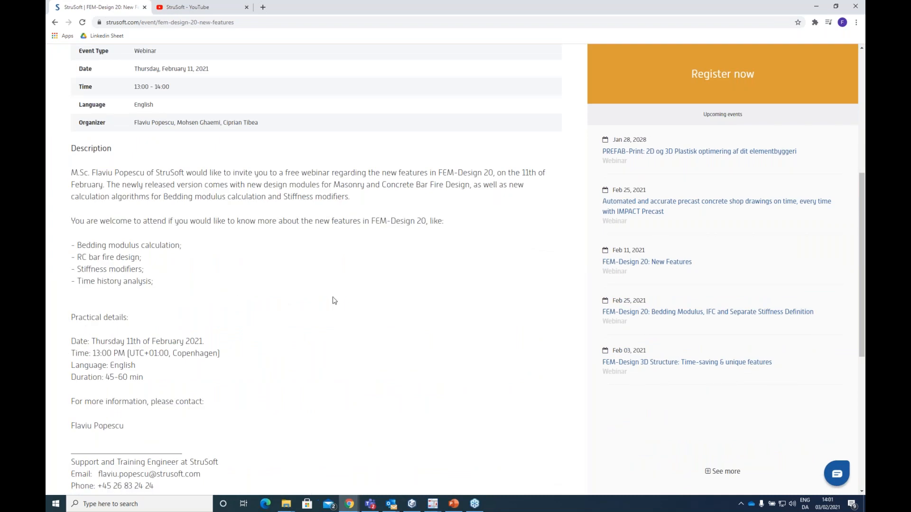
scroll(332, 299, "up", 2)
scroll(328, 299, "down", 2)
scroll(317, 299, "up", 4)
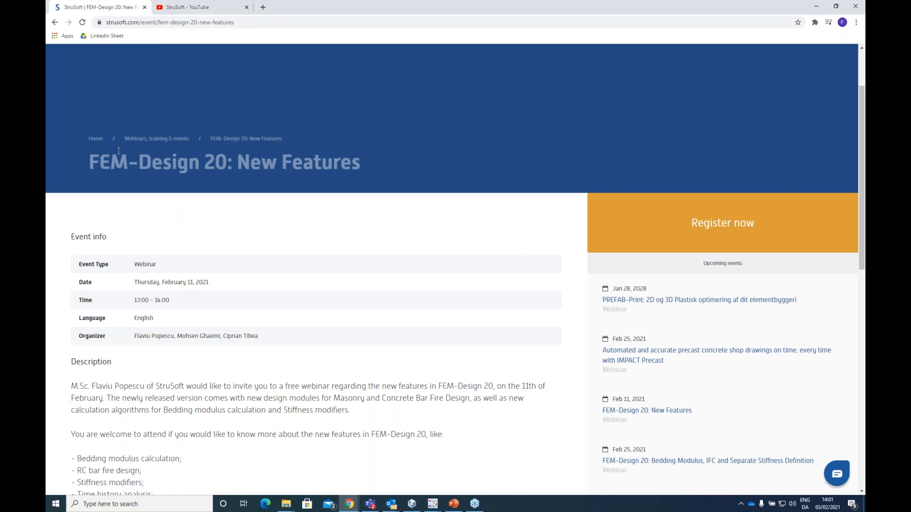
Return to the StruSoft home page, open the FEM-Design product page and view its Get started now contact form.
left_click(96, 140)
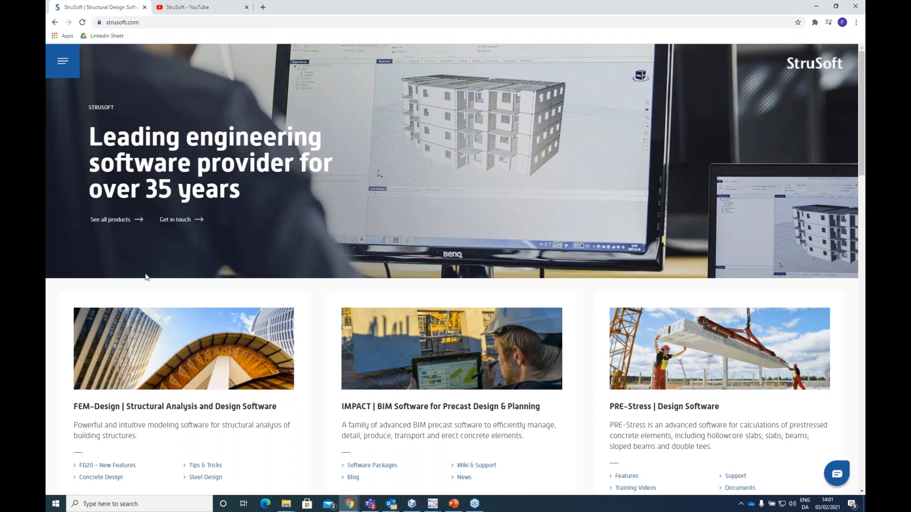
scroll(225, 313, "down", 2)
scroll(223, 303, "down", 2)
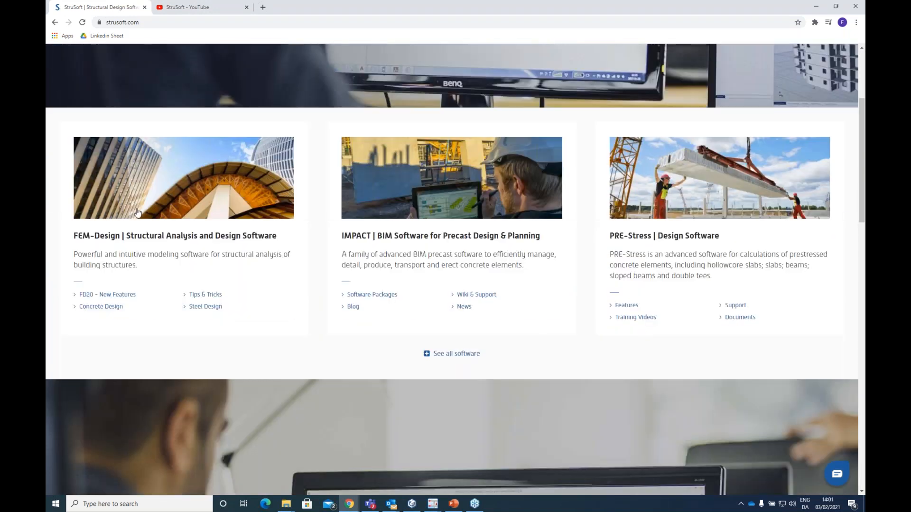
left_click(208, 248)
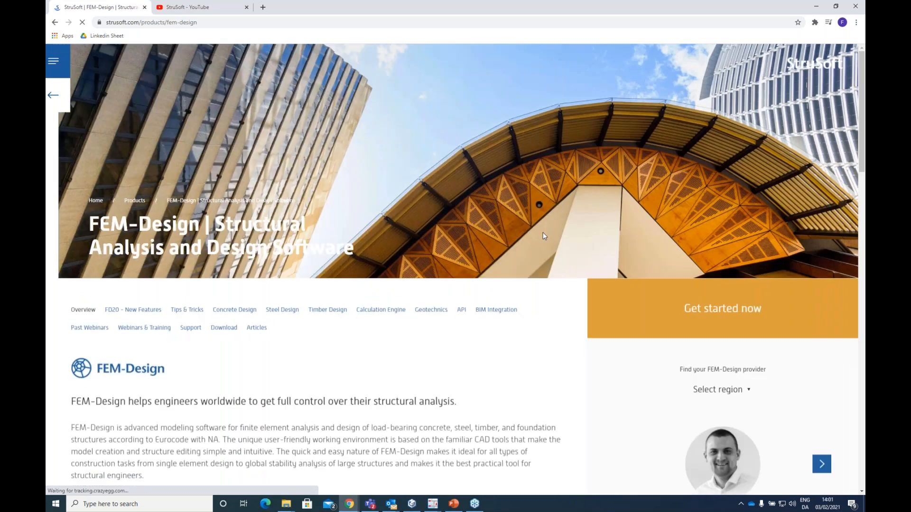
left_click(669, 315)
left_click(363, 274)
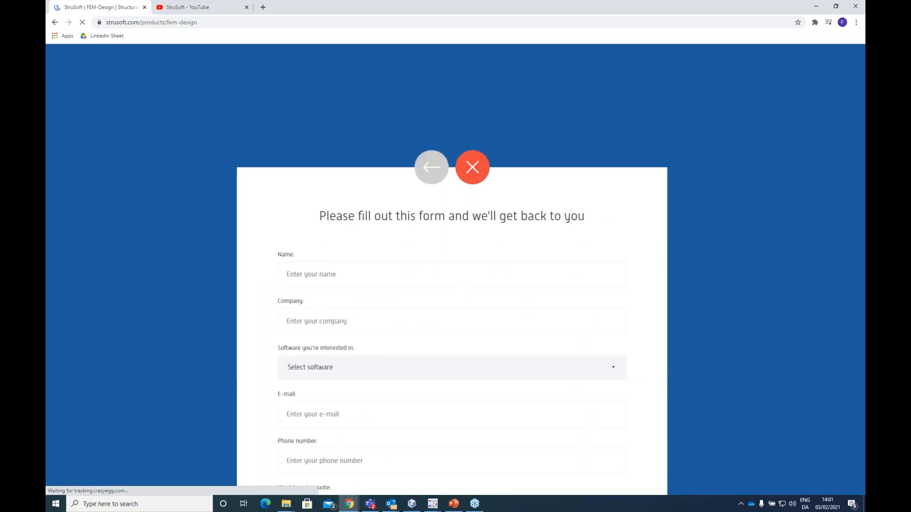
scroll(416, 237, "down", 3)
scroll(415, 236, "down", 2)
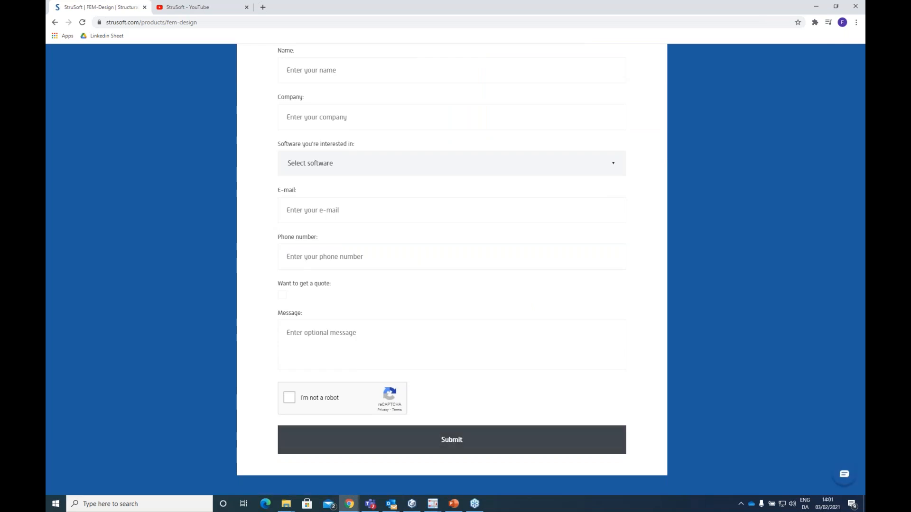
Switch to StruSoft's YouTube channel and look through its FEM-Design and IMPACT Precast playlists.
left_click(203, 8)
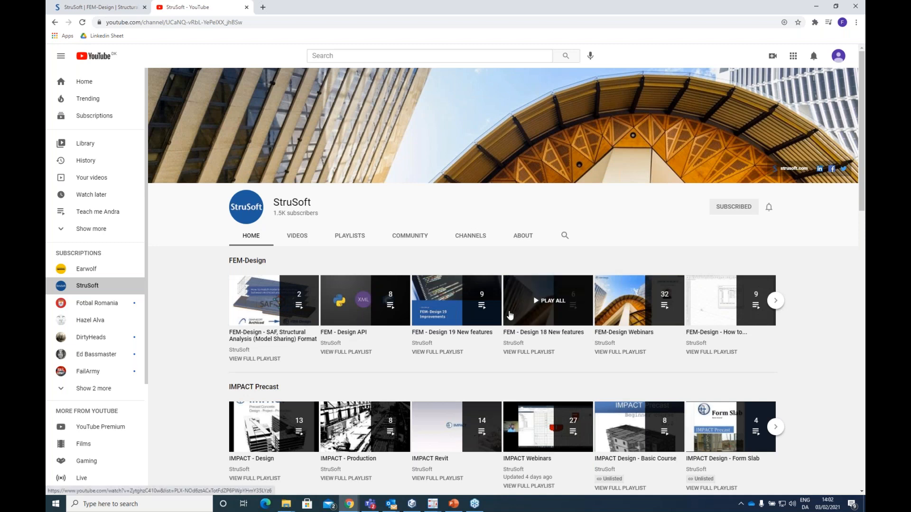
scroll(509, 316, "down", 1)
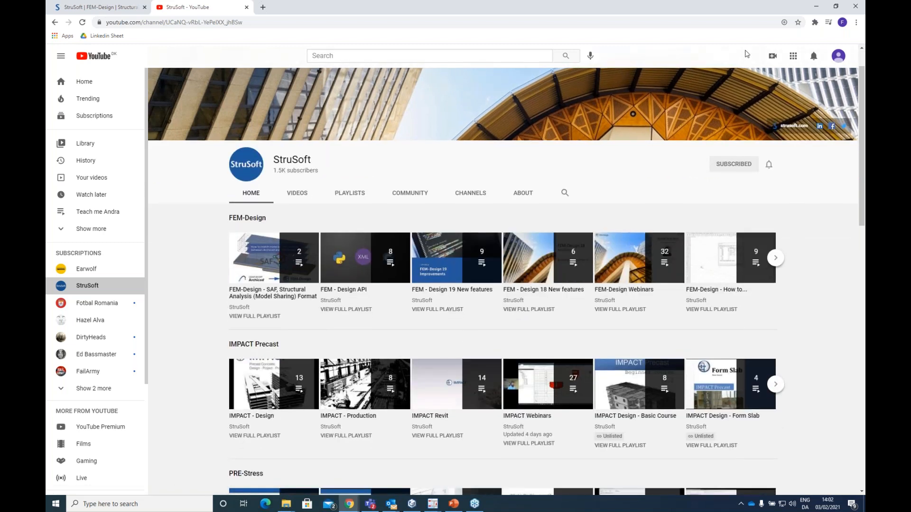